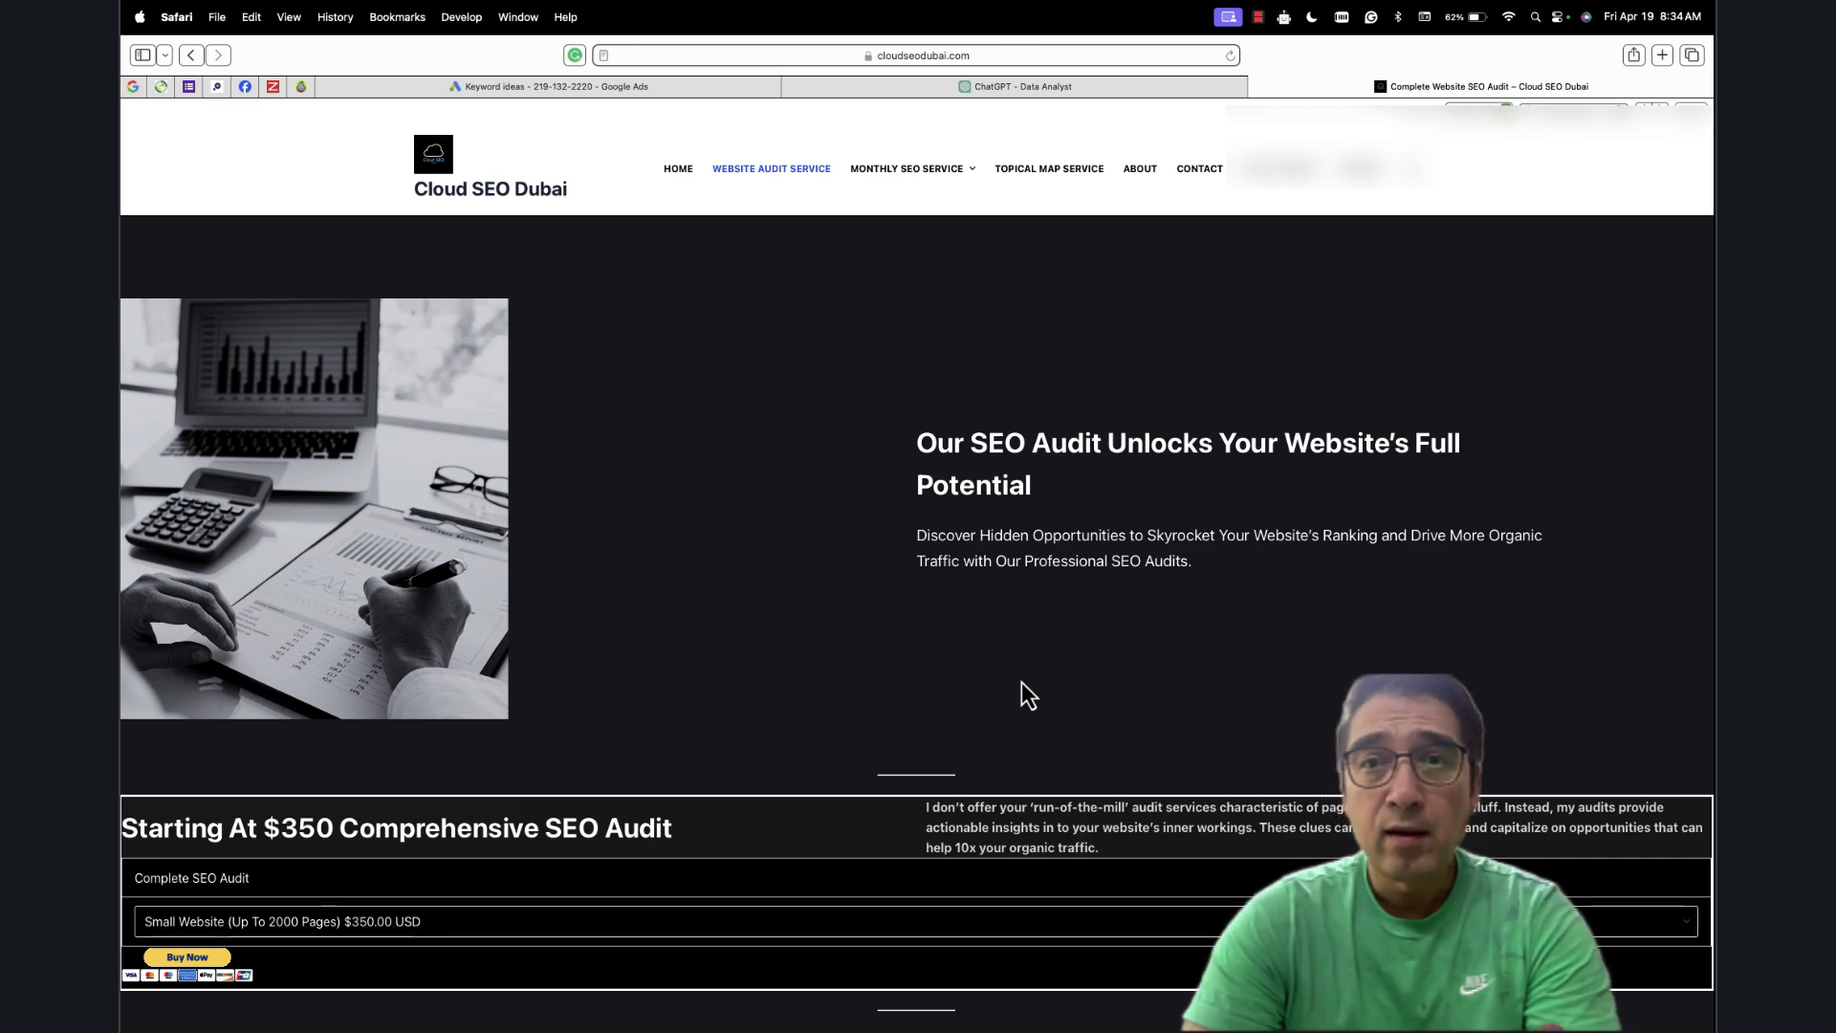
# Examine the Complete SEO Audit page, its website-size pricing options and the audit service descriptions
pyautogui.scroll(-4, 1021, 681)
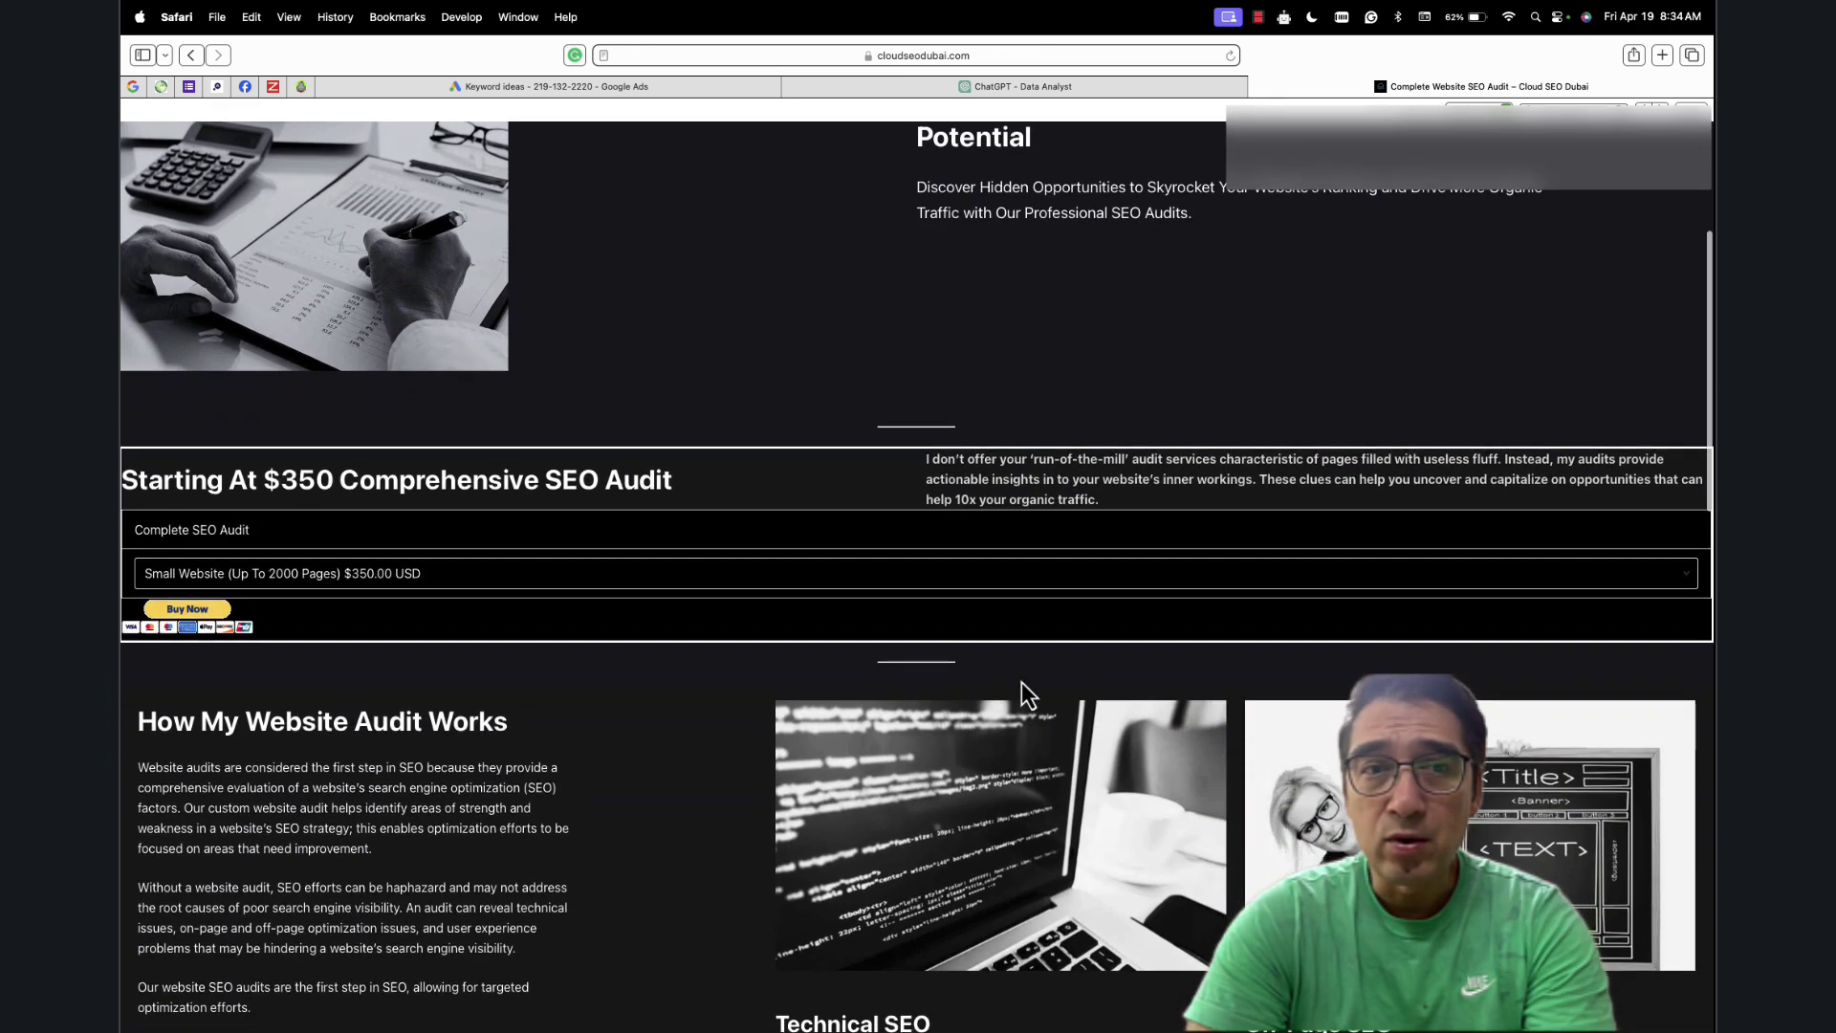
pyautogui.scroll(-2, 650, 632)
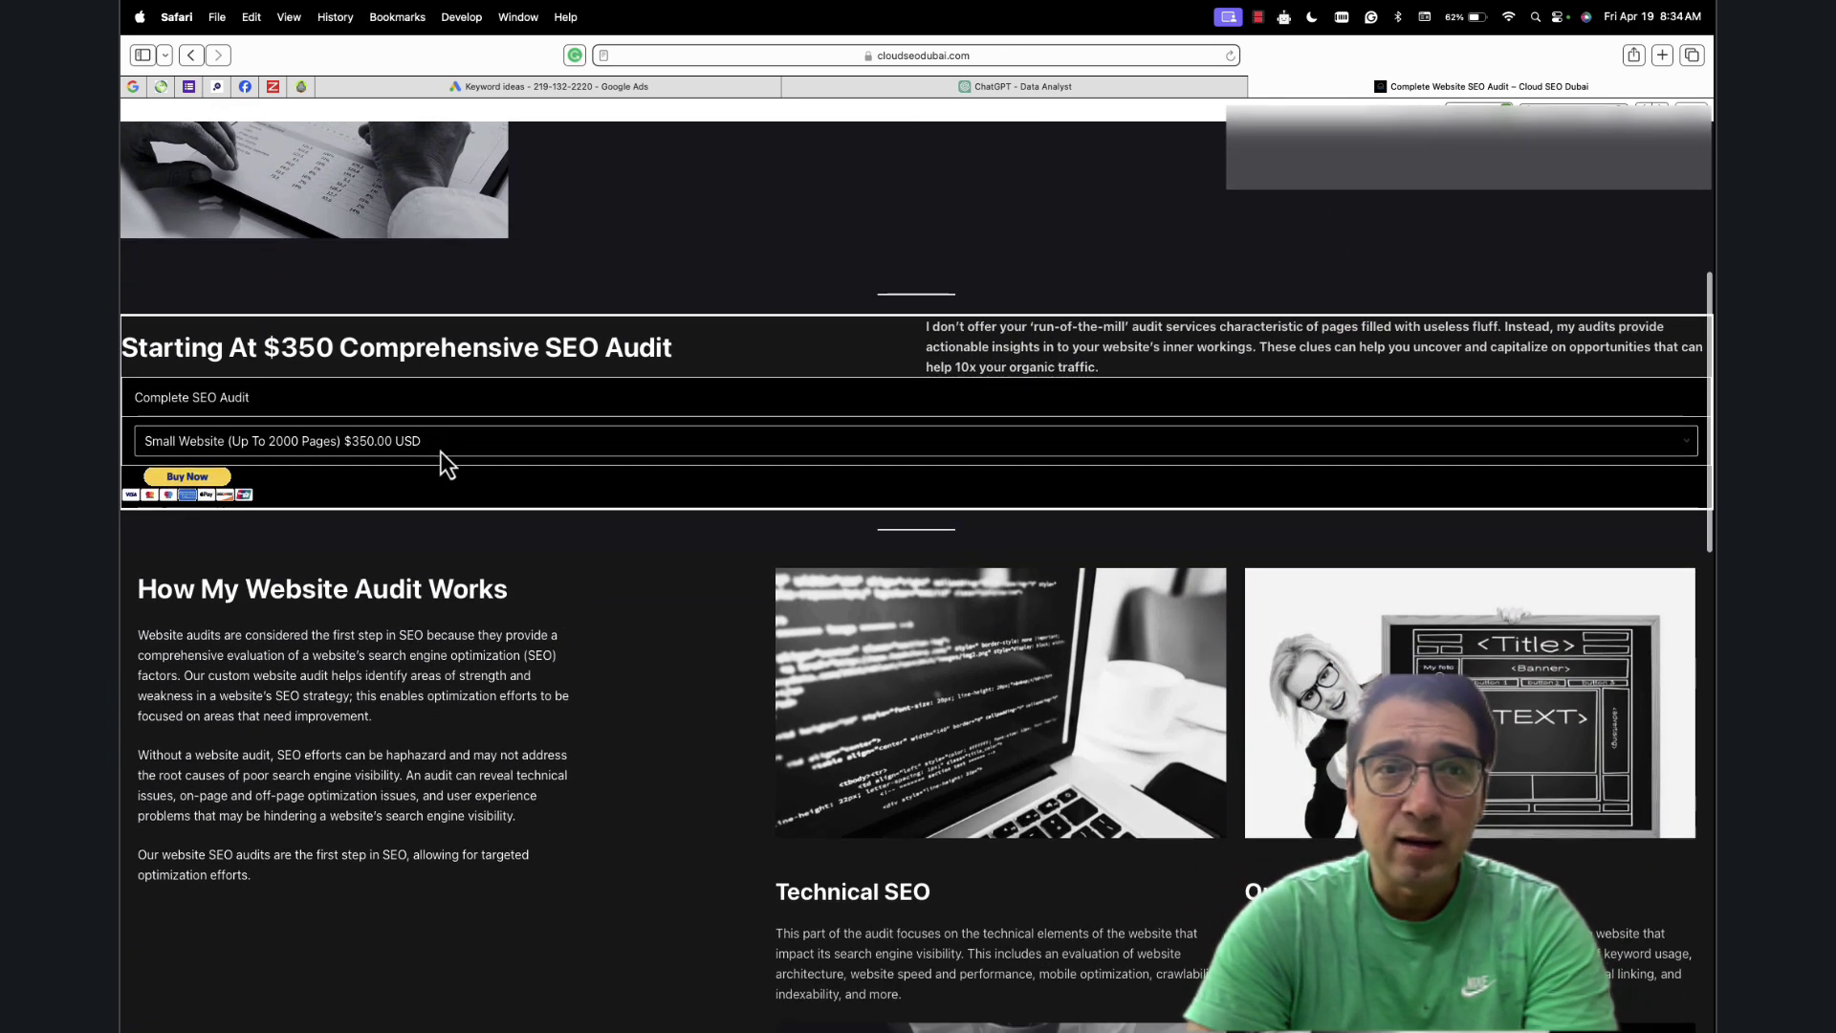
pyautogui.click(441, 454)
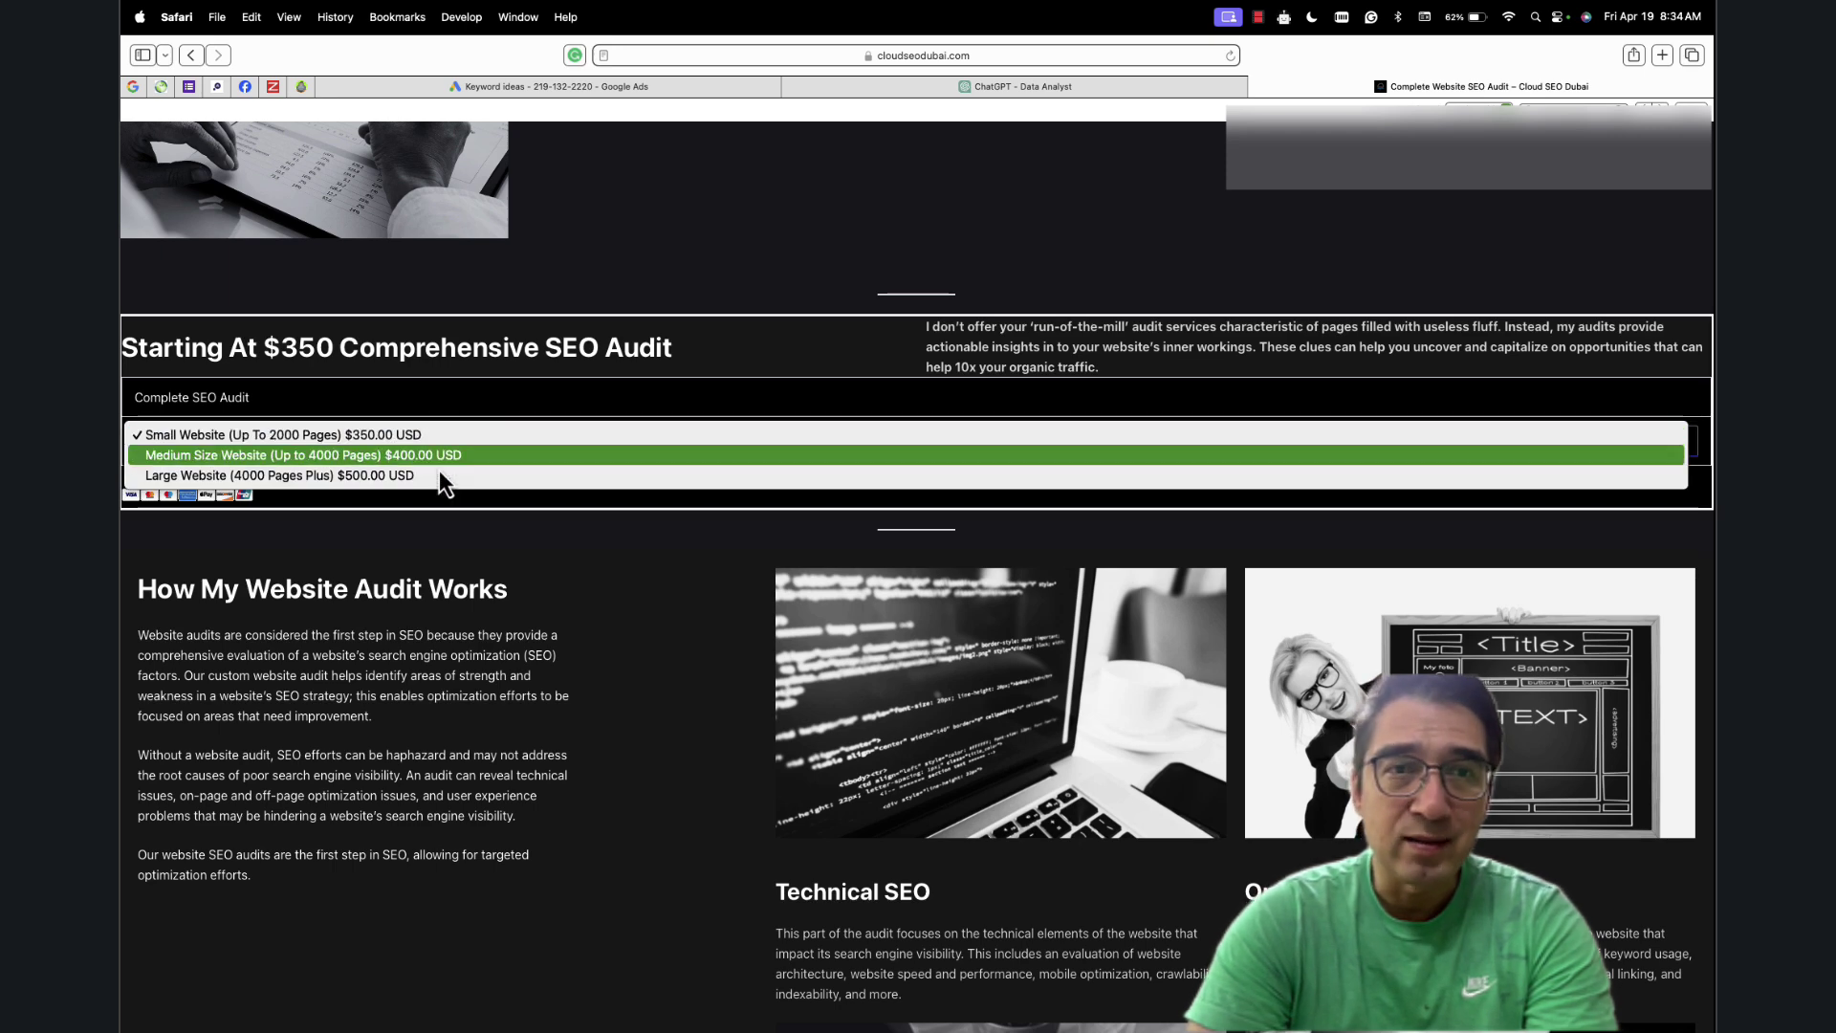
pyautogui.click(439, 483)
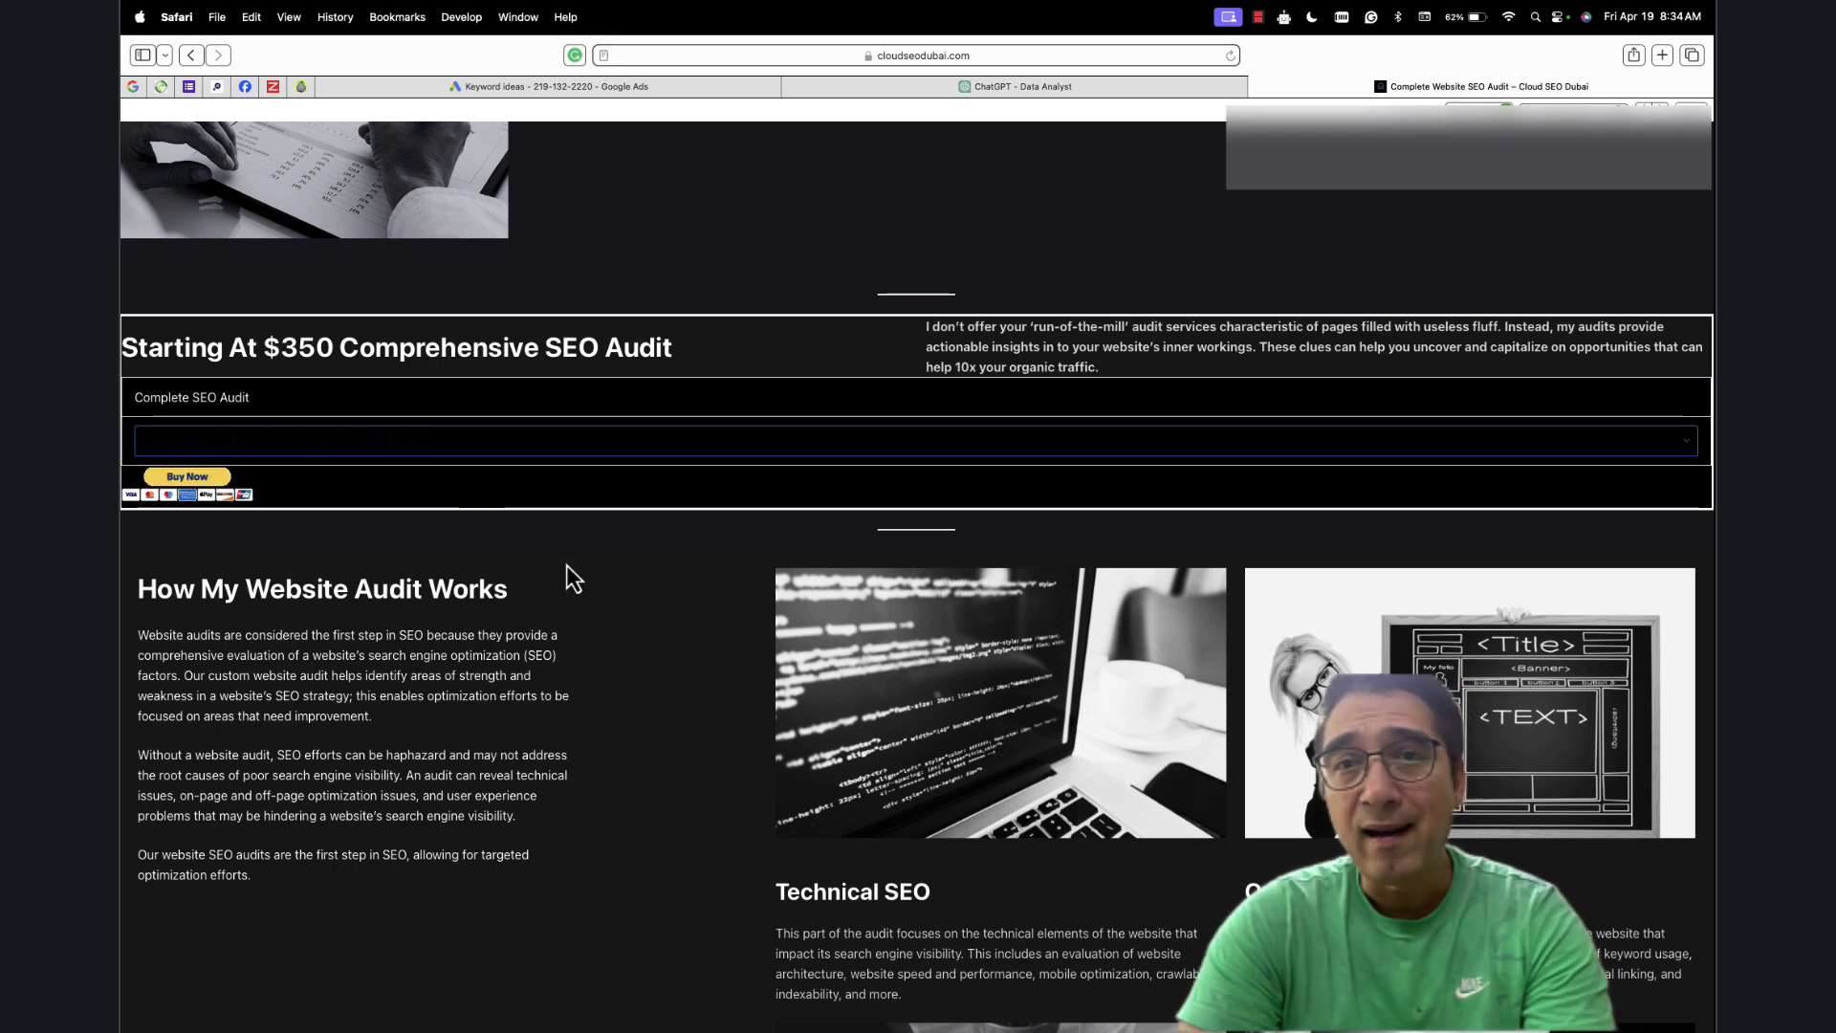
pyautogui.scroll(1, 567, 565)
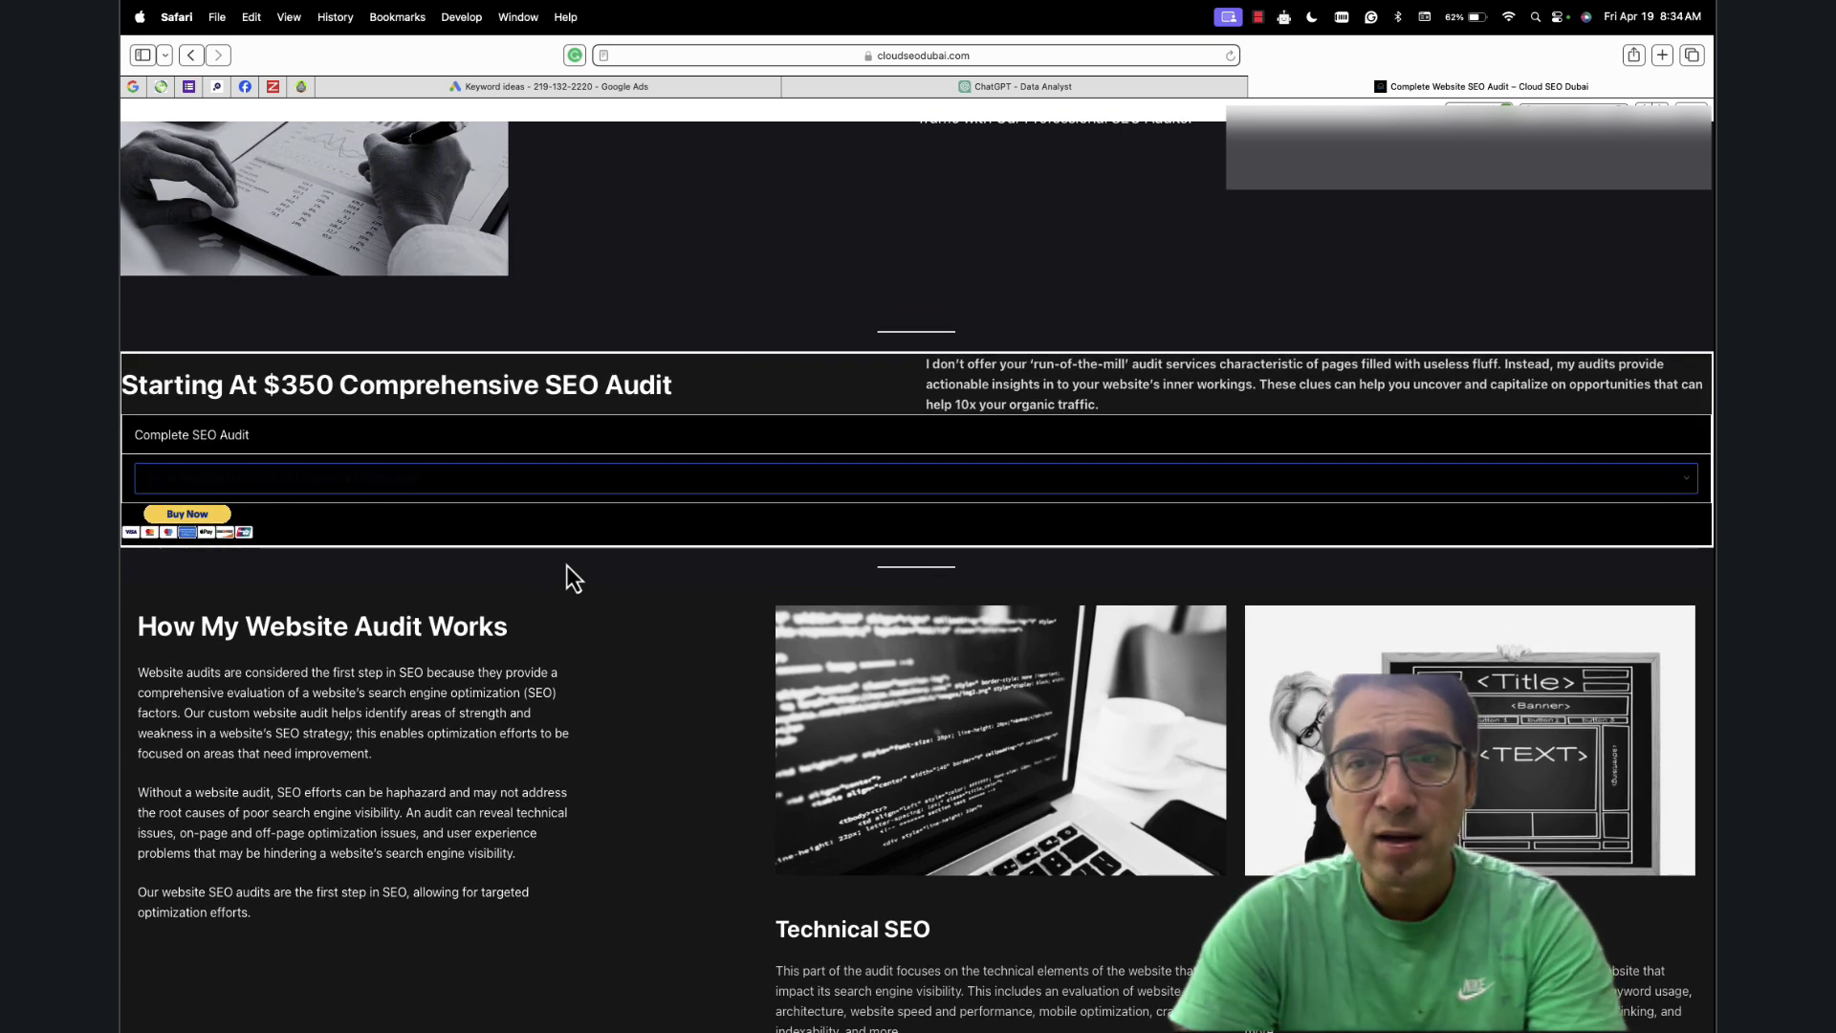
pyautogui.scroll(1, 566, 566)
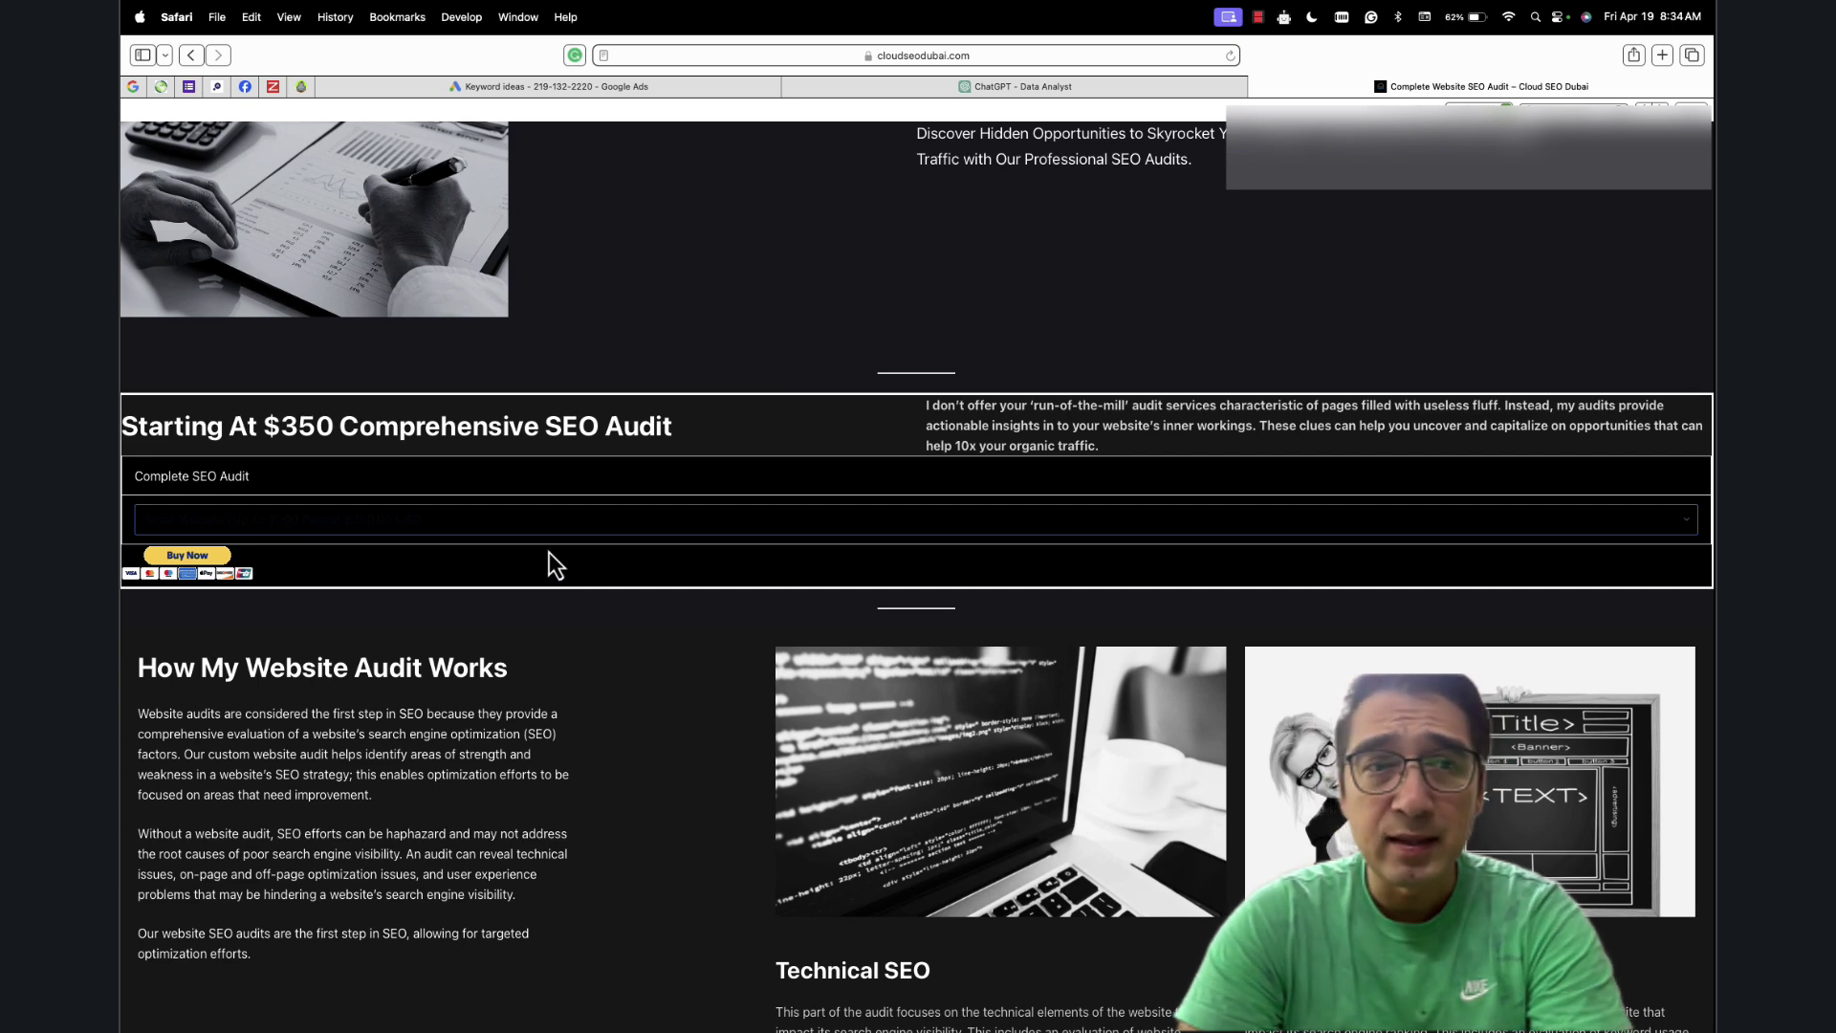
pyautogui.click(549, 528)
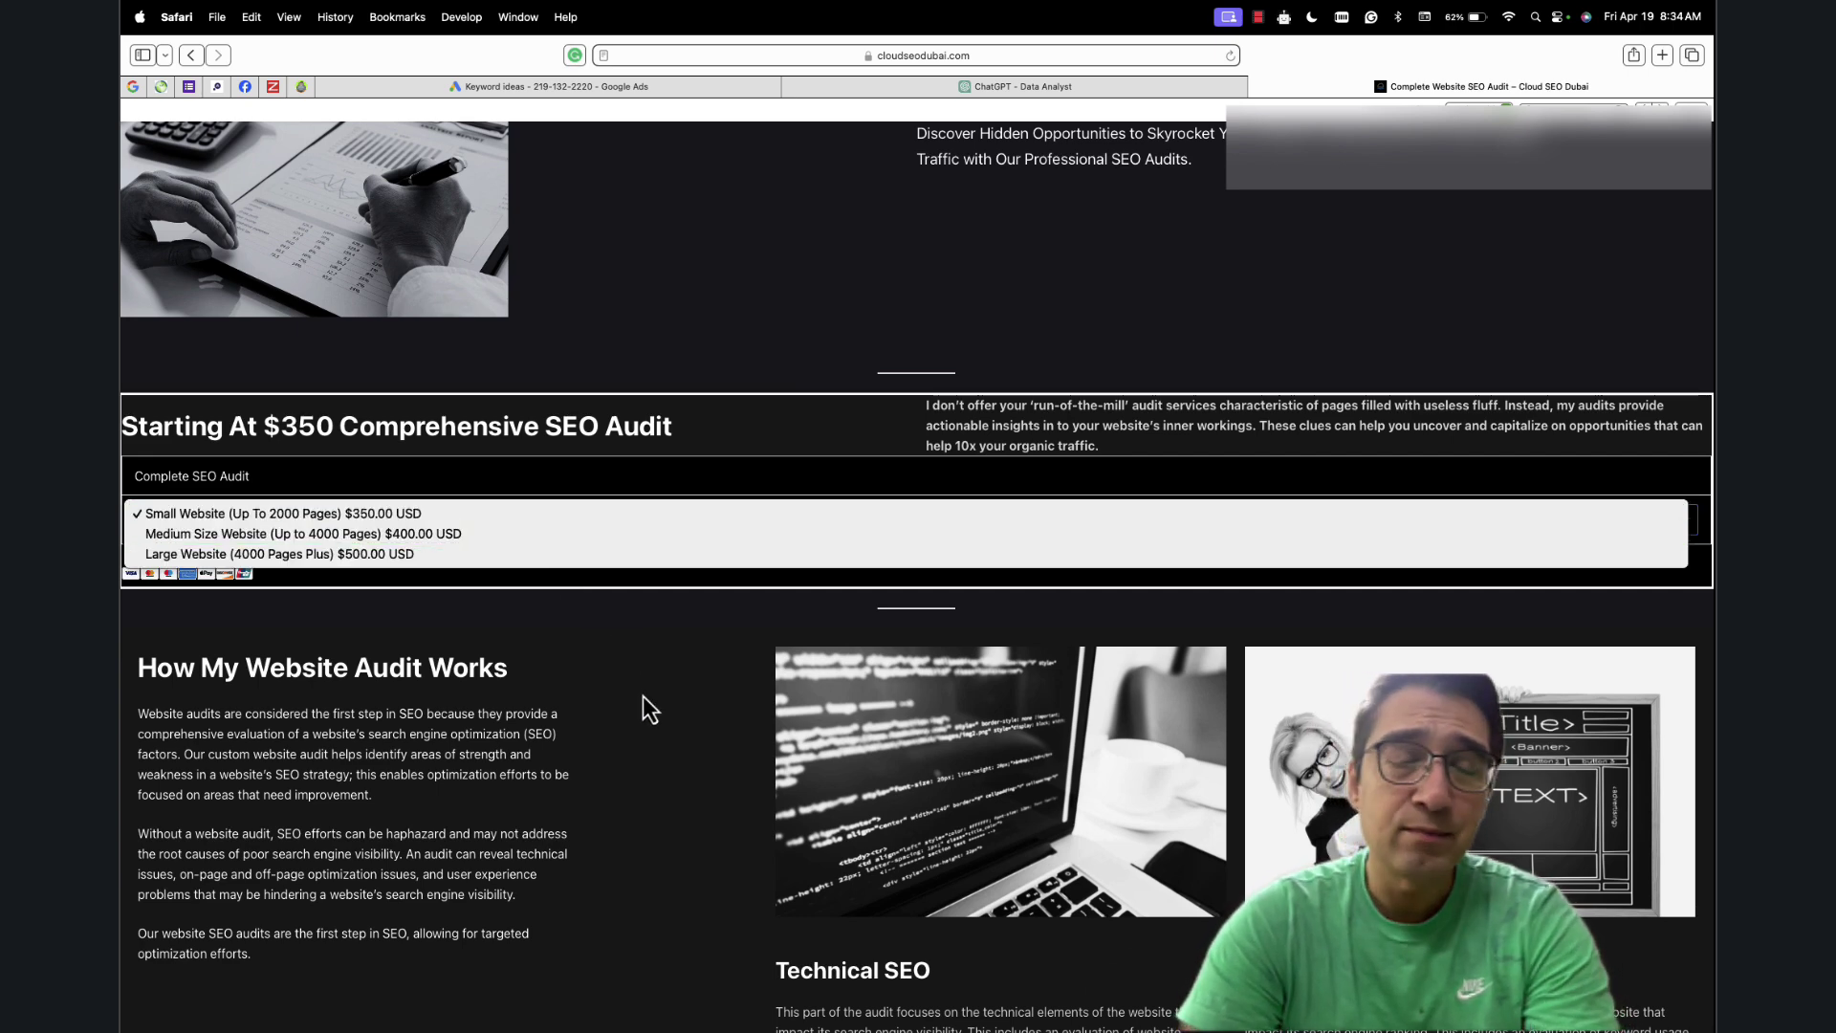
pyautogui.click(693, 280)
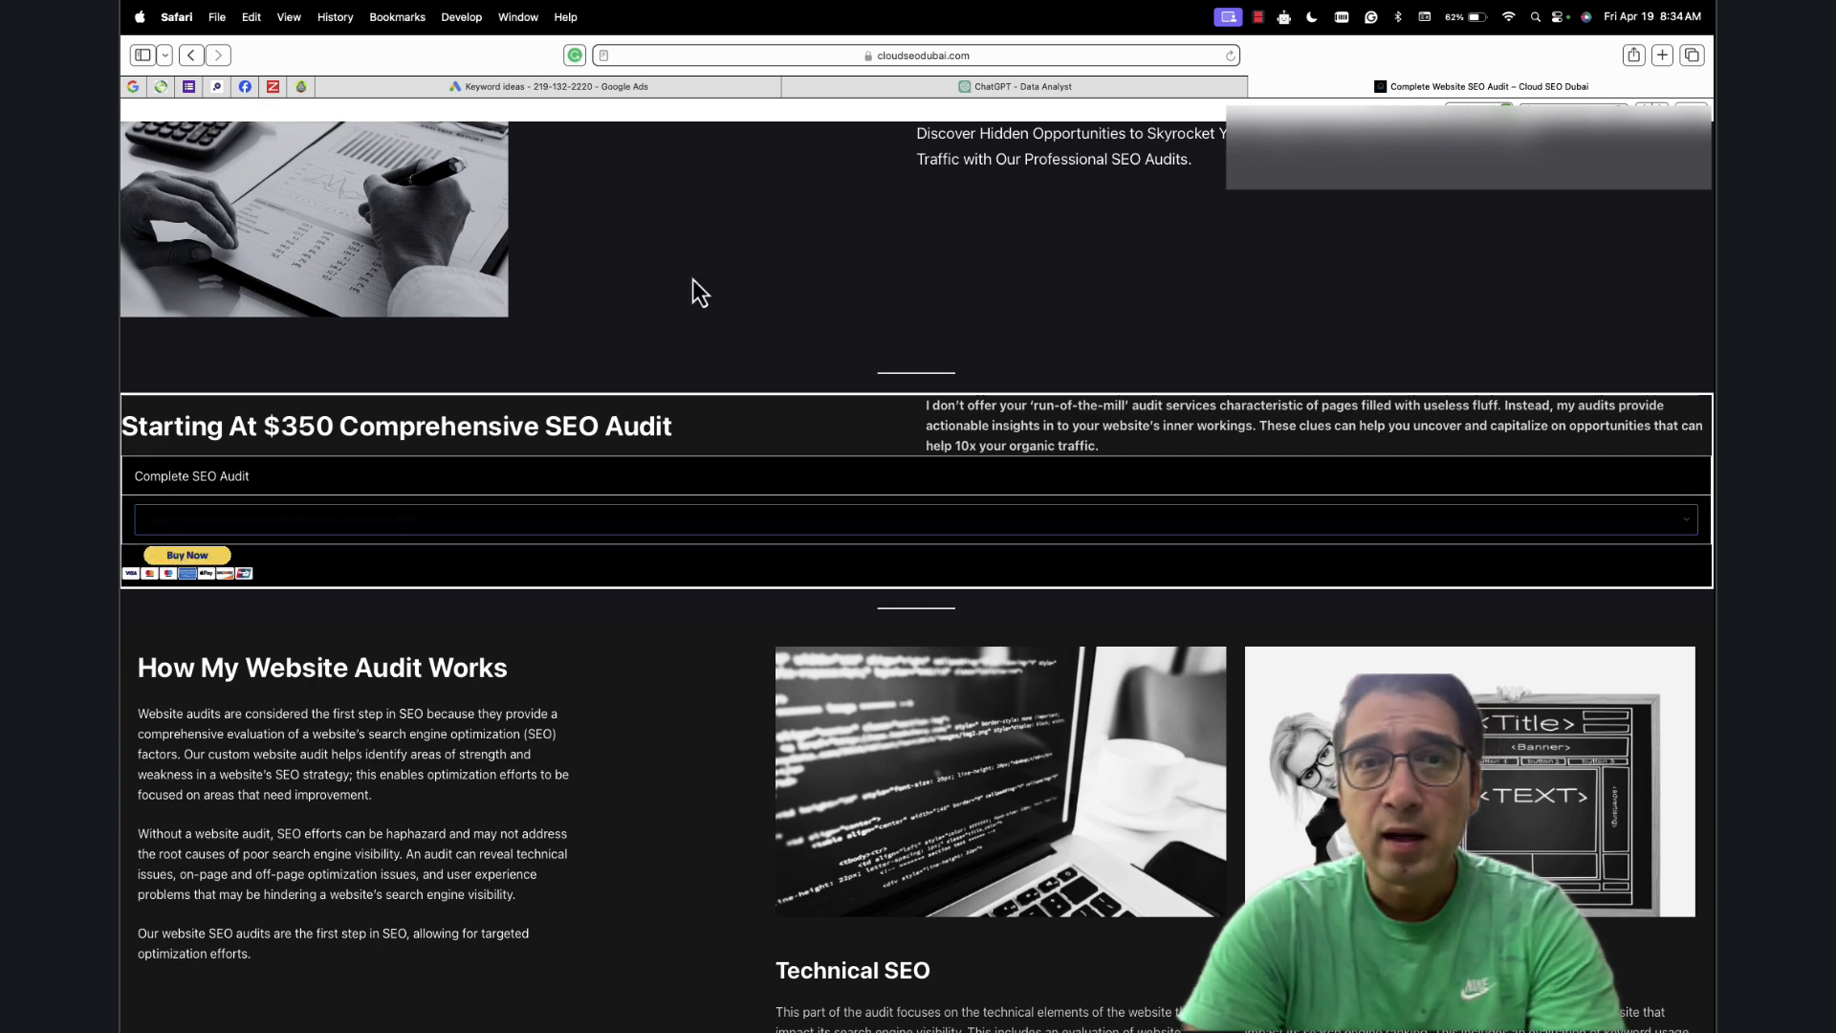
pyautogui.scroll(5, 693, 366)
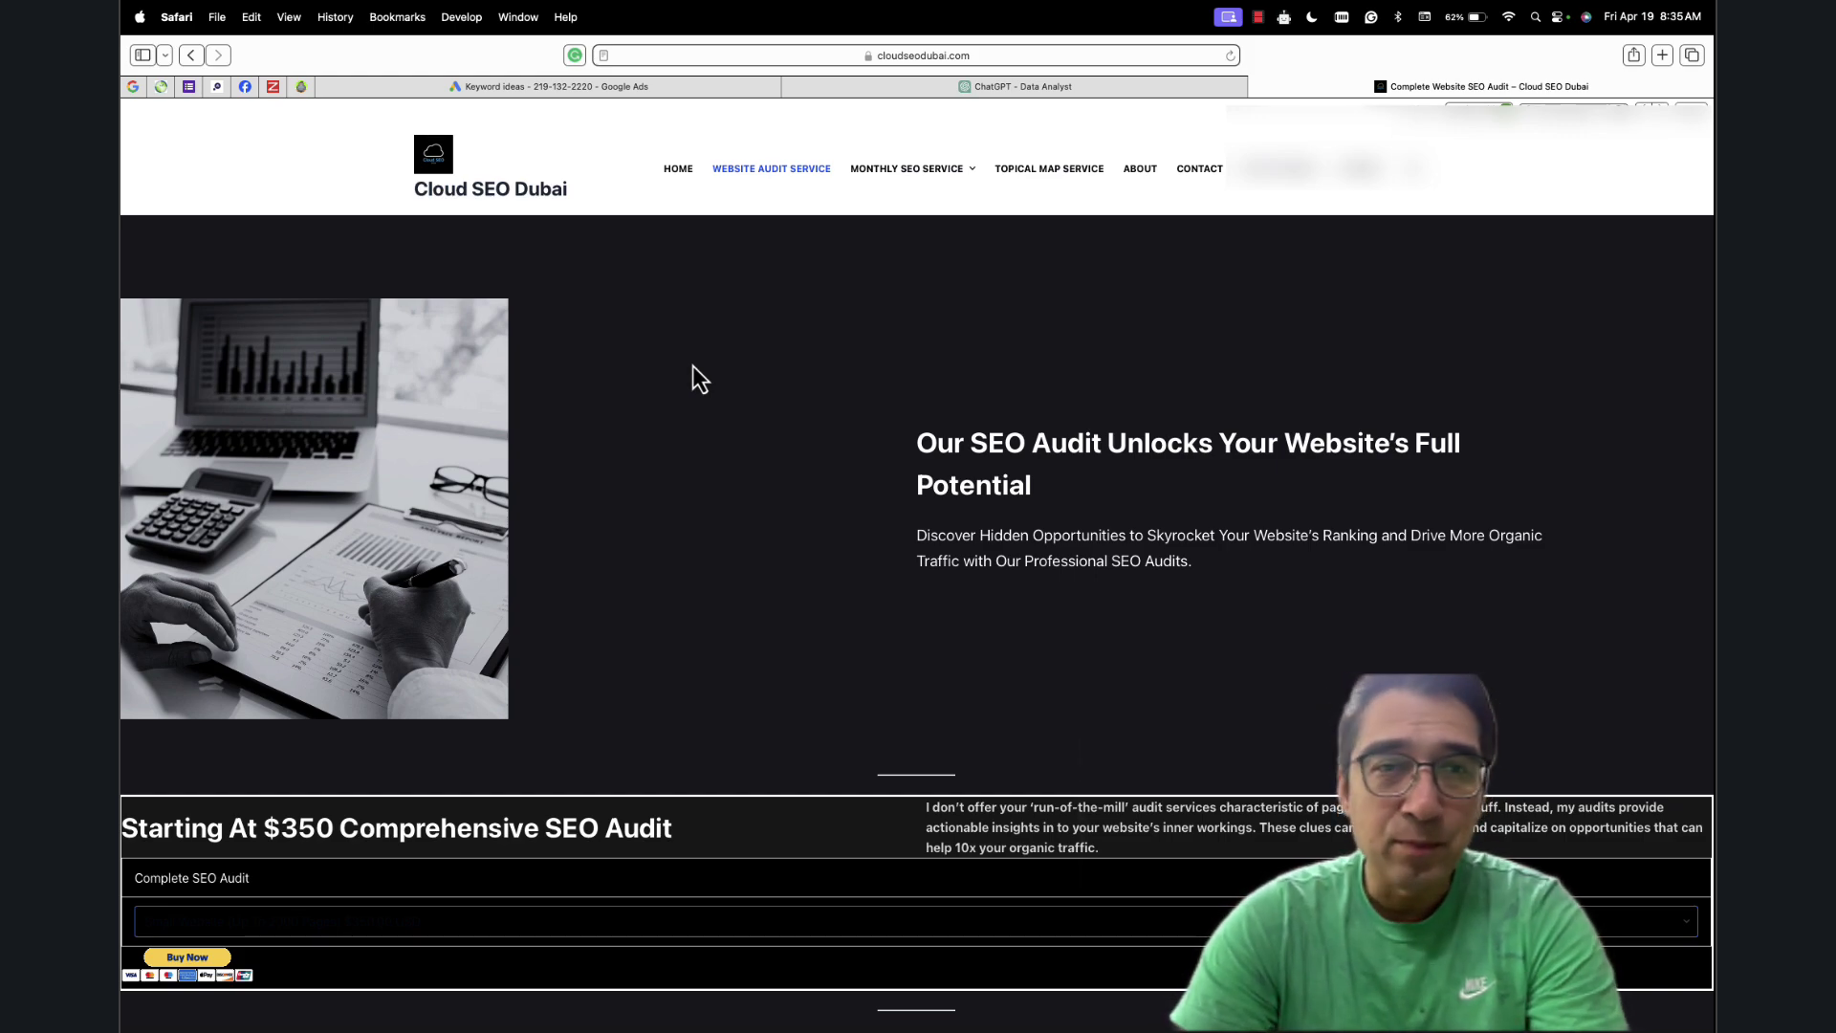
pyautogui.scroll(-14, 693, 366)
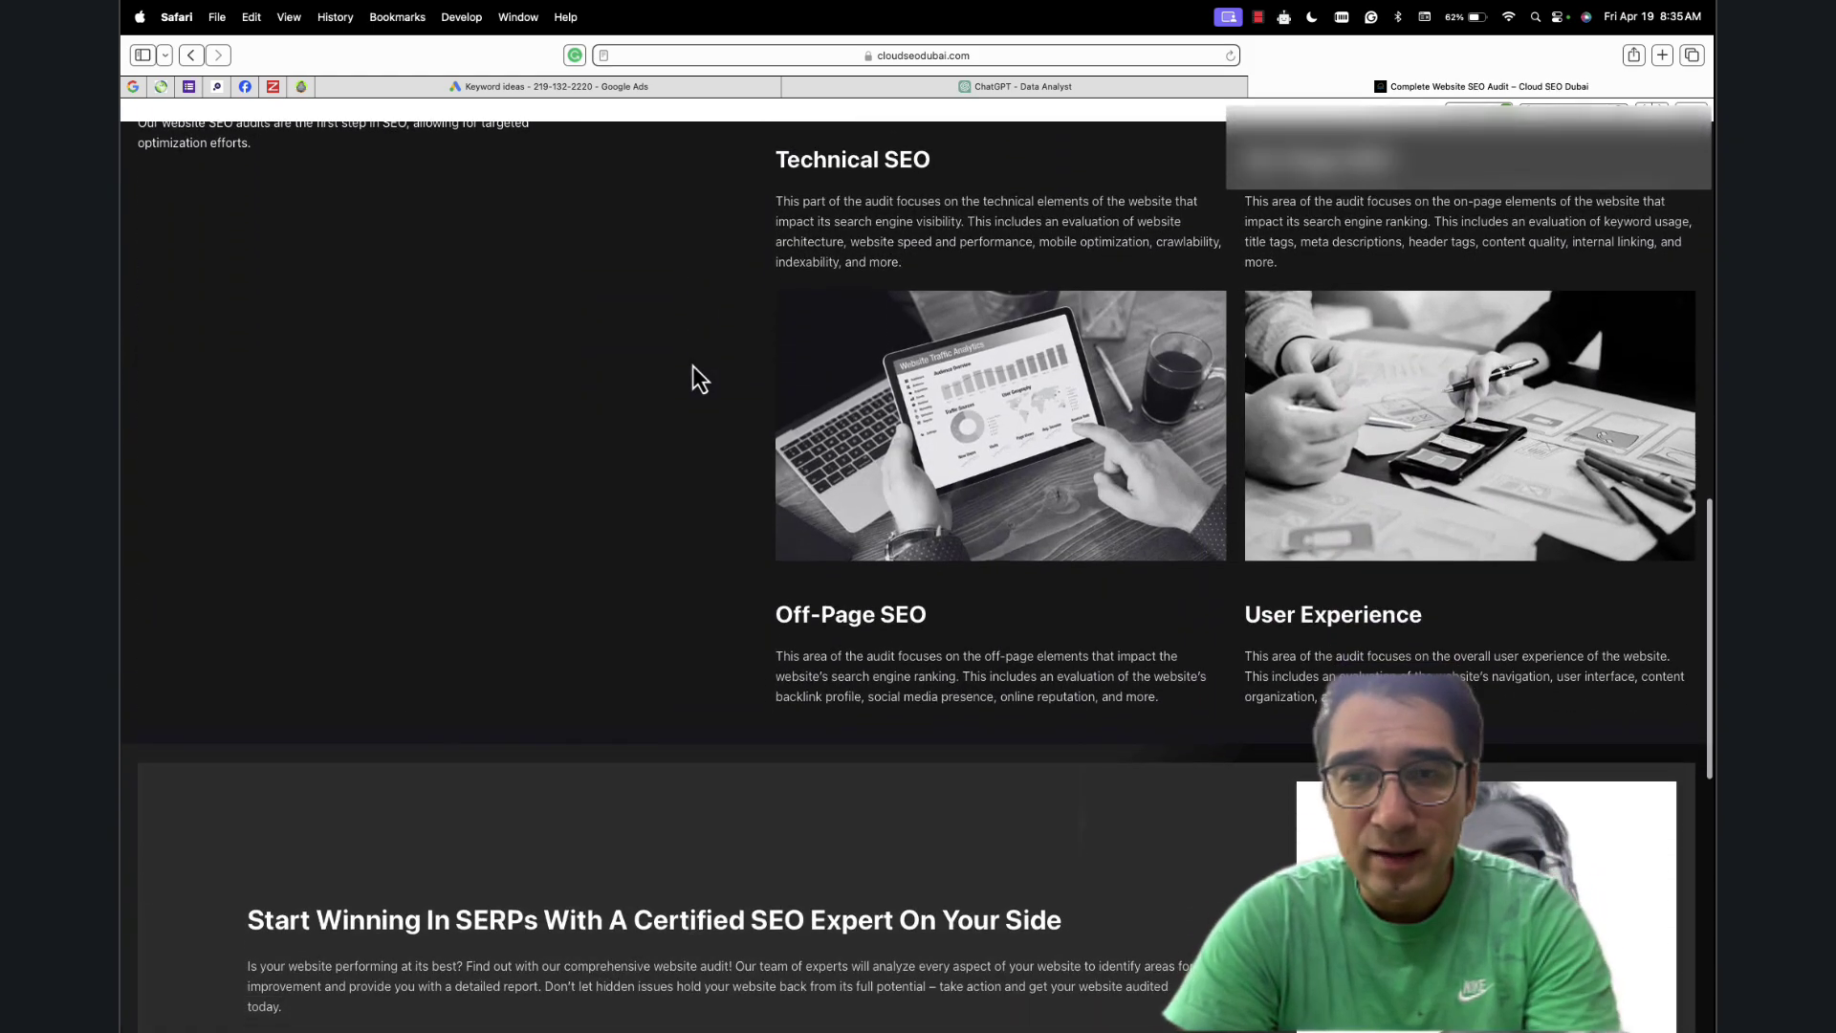
pyautogui.scroll(15, 692, 365)
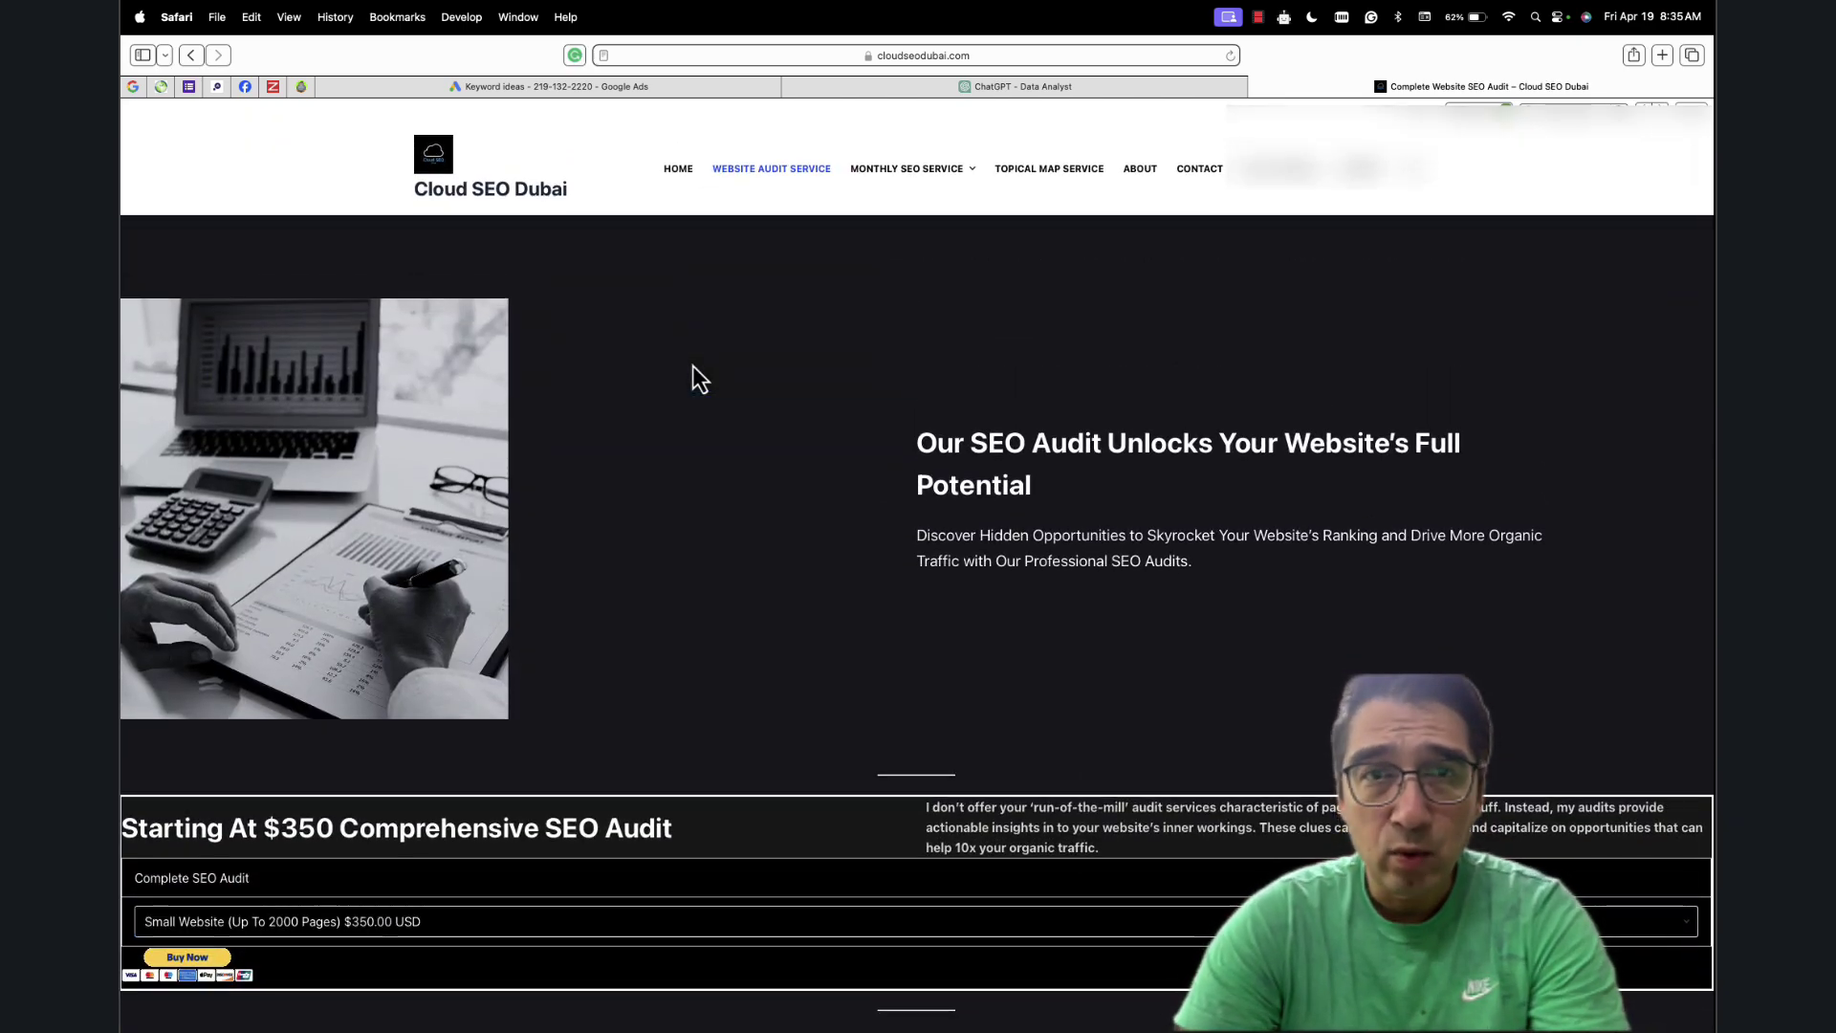
# Copy the full web address of the Complete SEO Audit page
pyautogui.click(1027, 61)
pyautogui.rightClick(1030, 63)
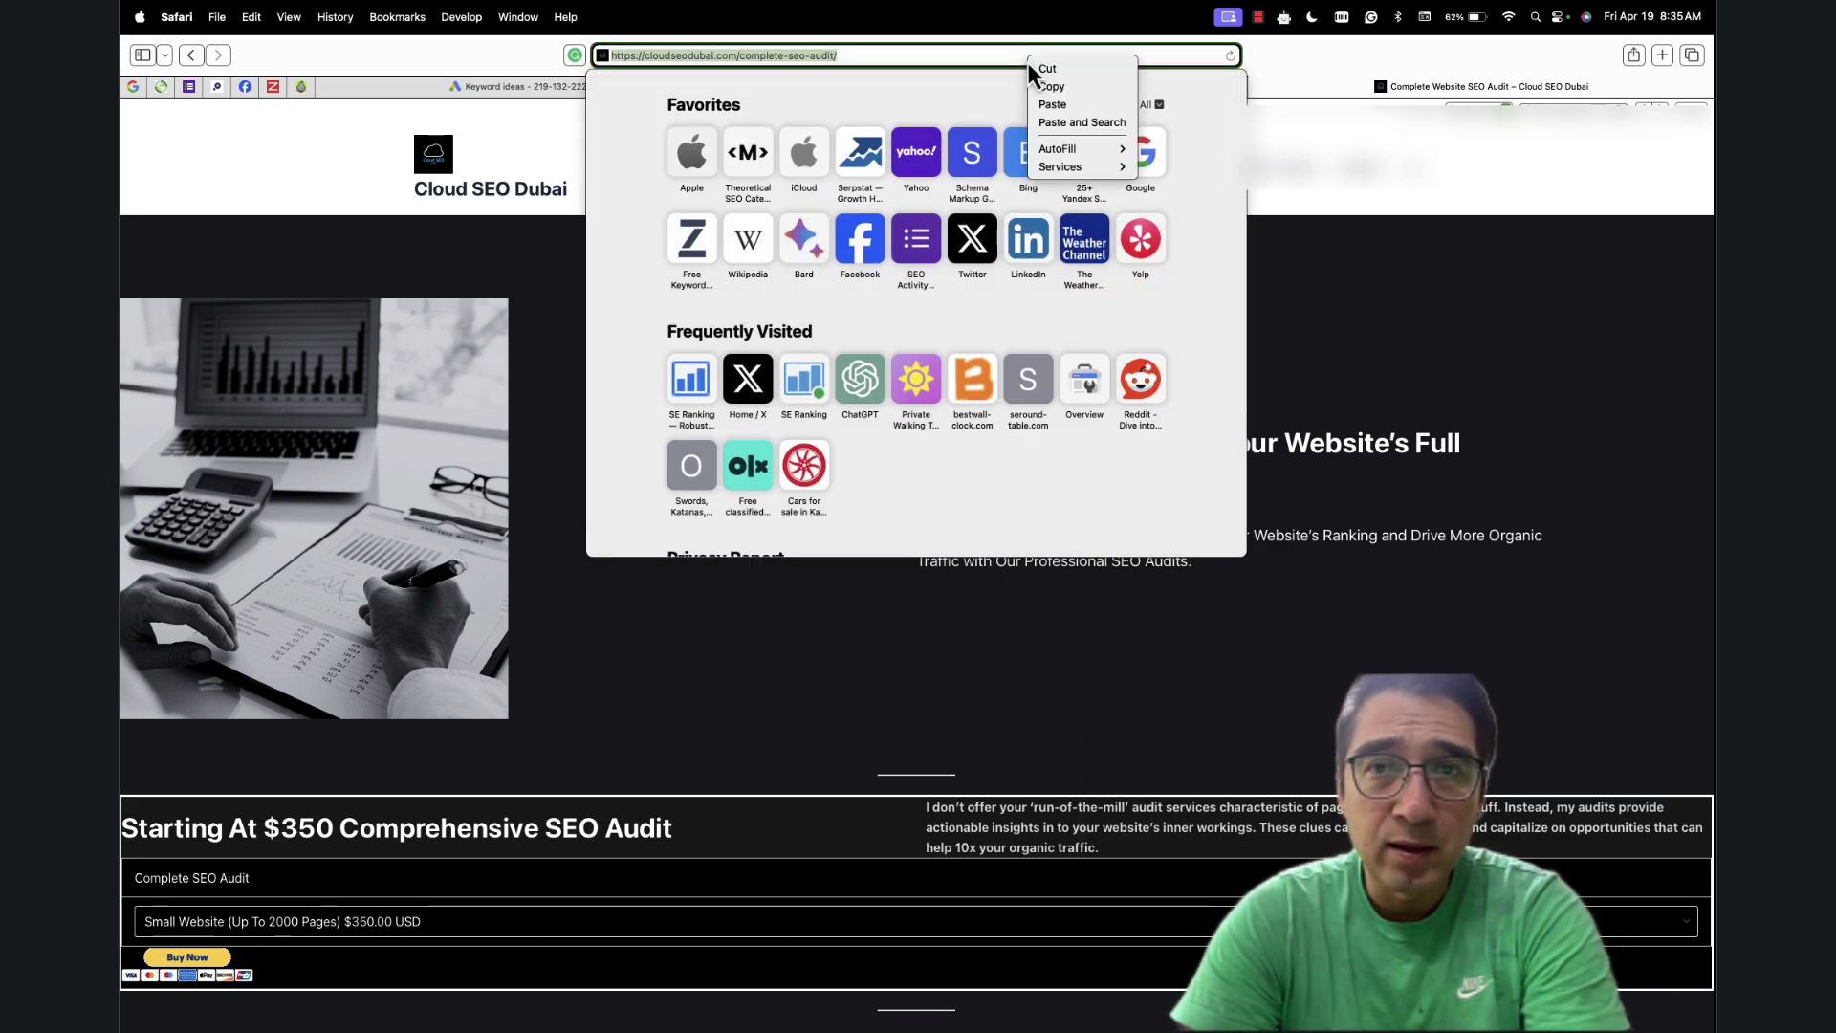
pyautogui.click(1042, 86)
pyautogui.click(338, 158)
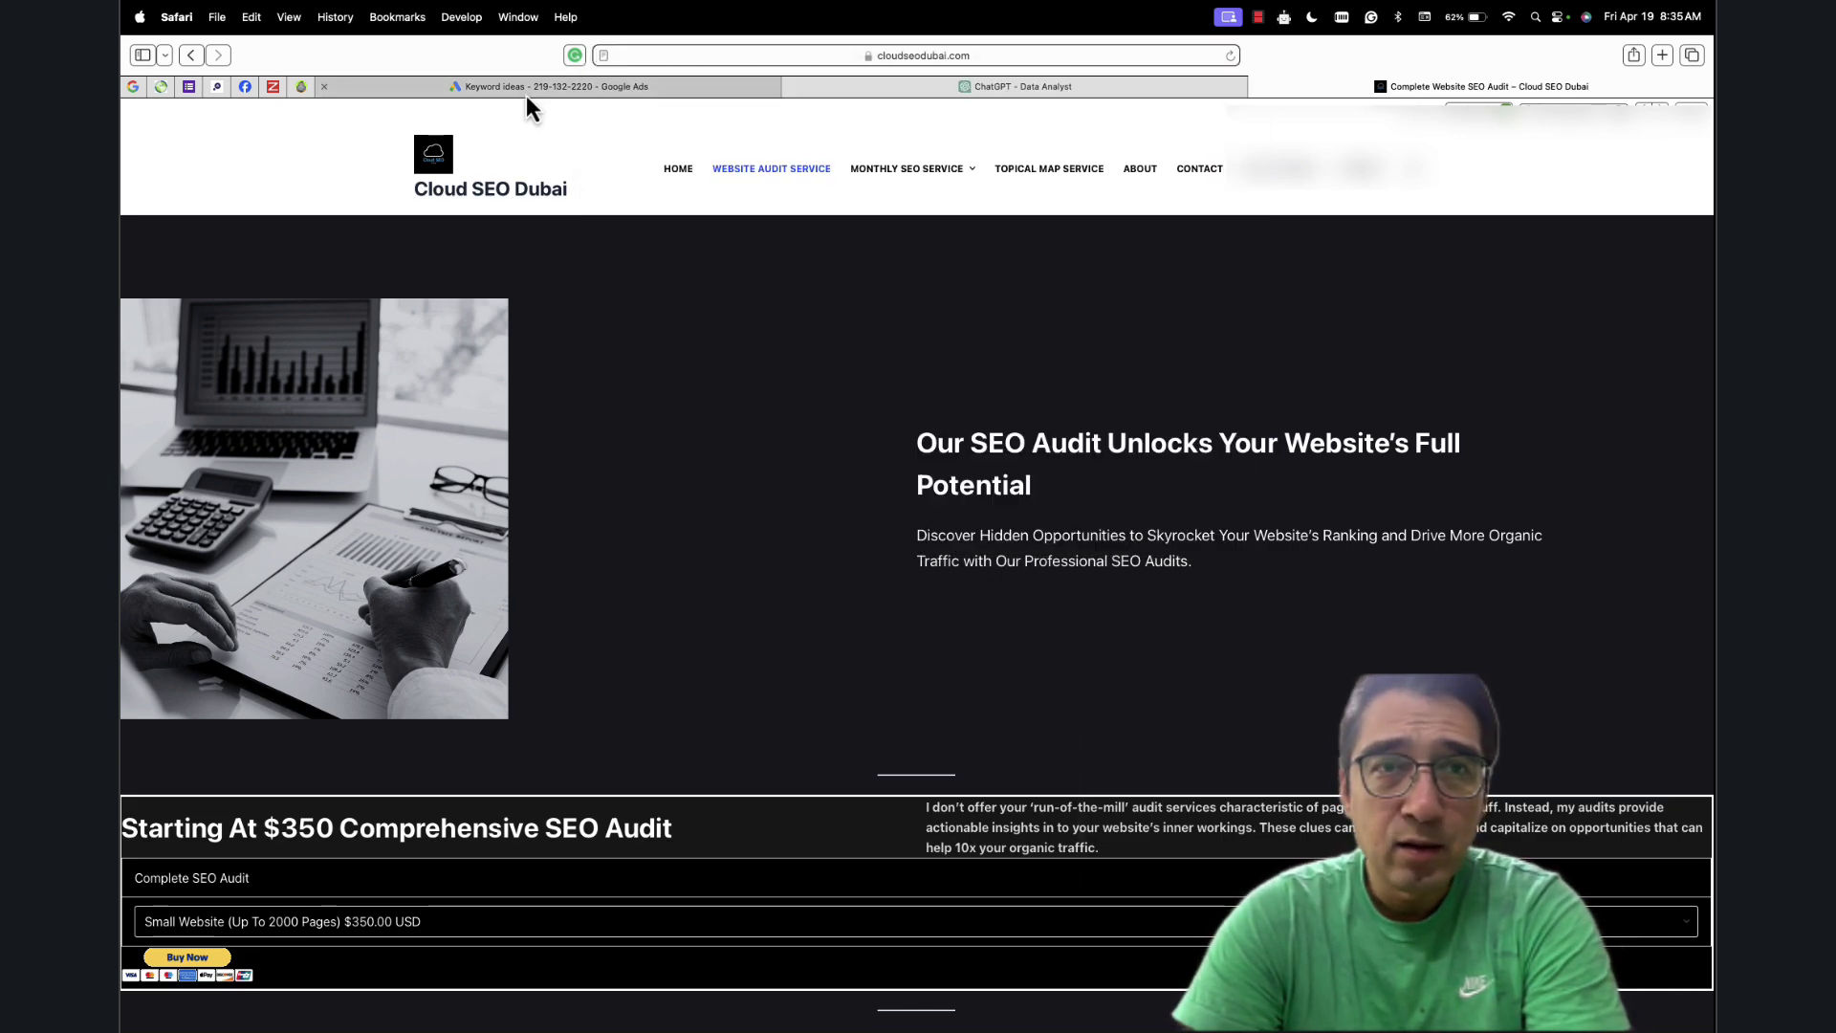
pyautogui.click(530, 92)
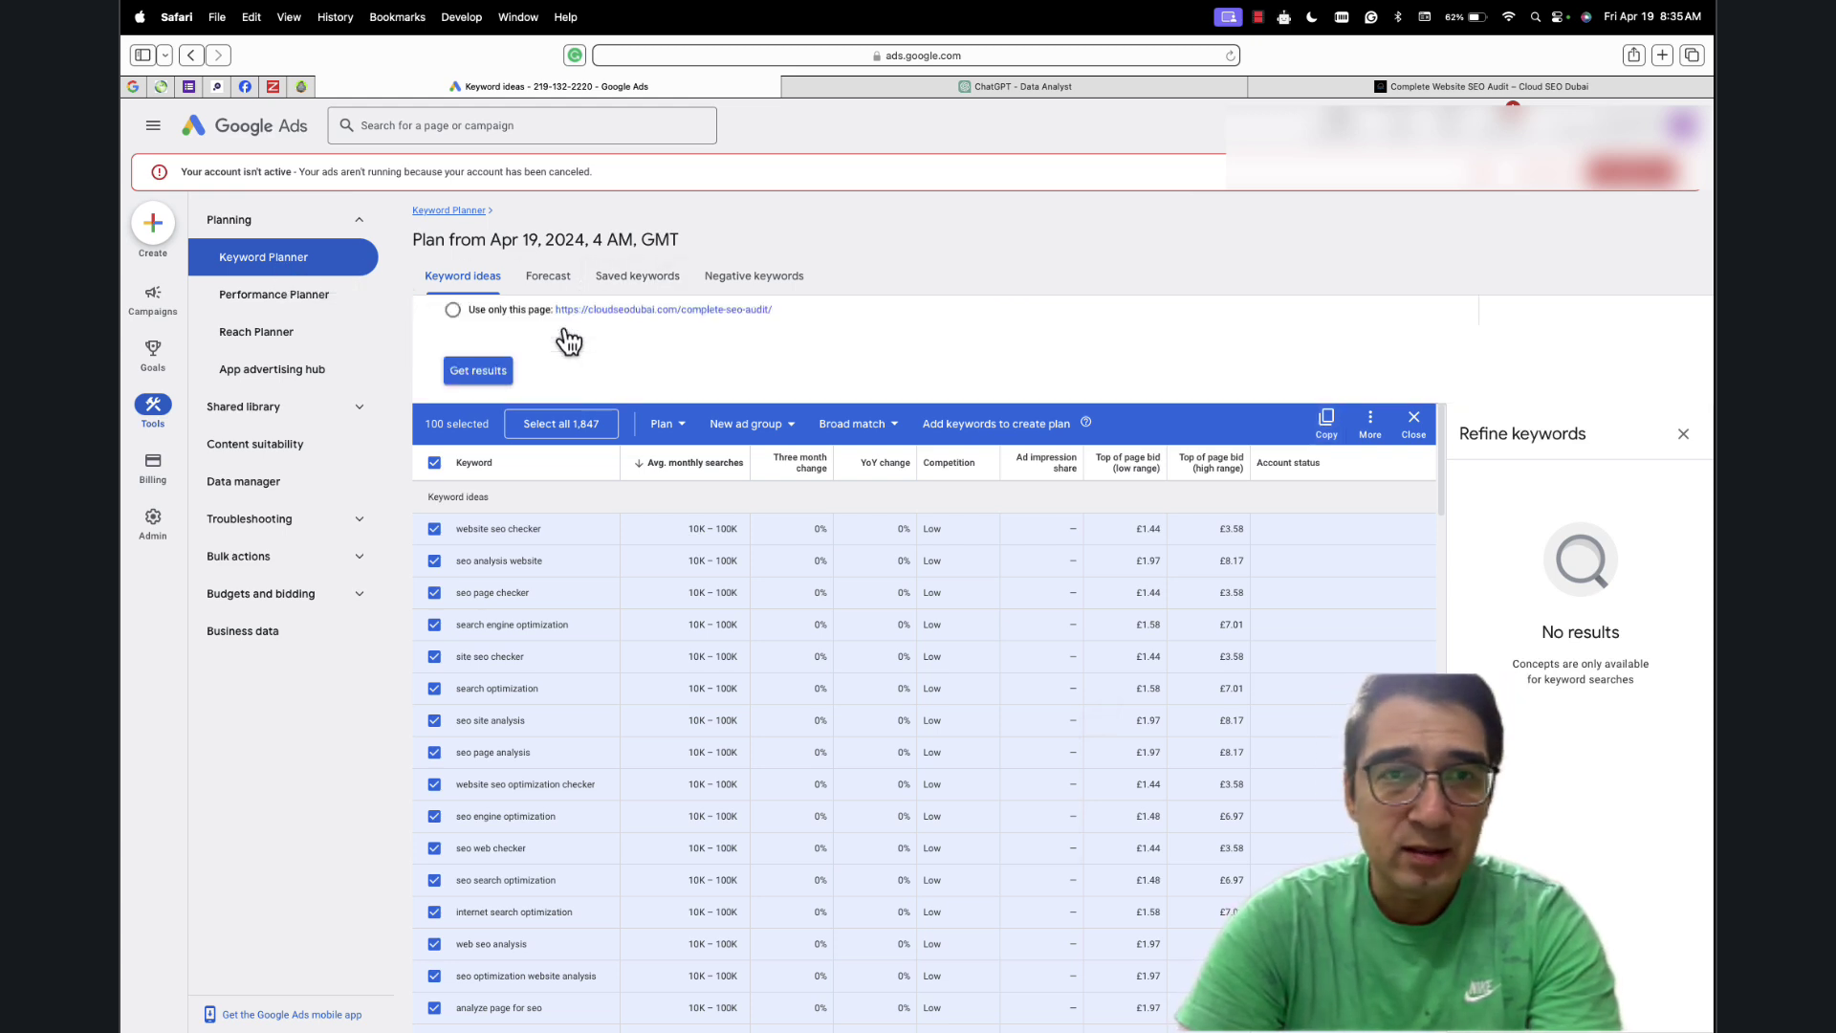
pyautogui.click(565, 333)
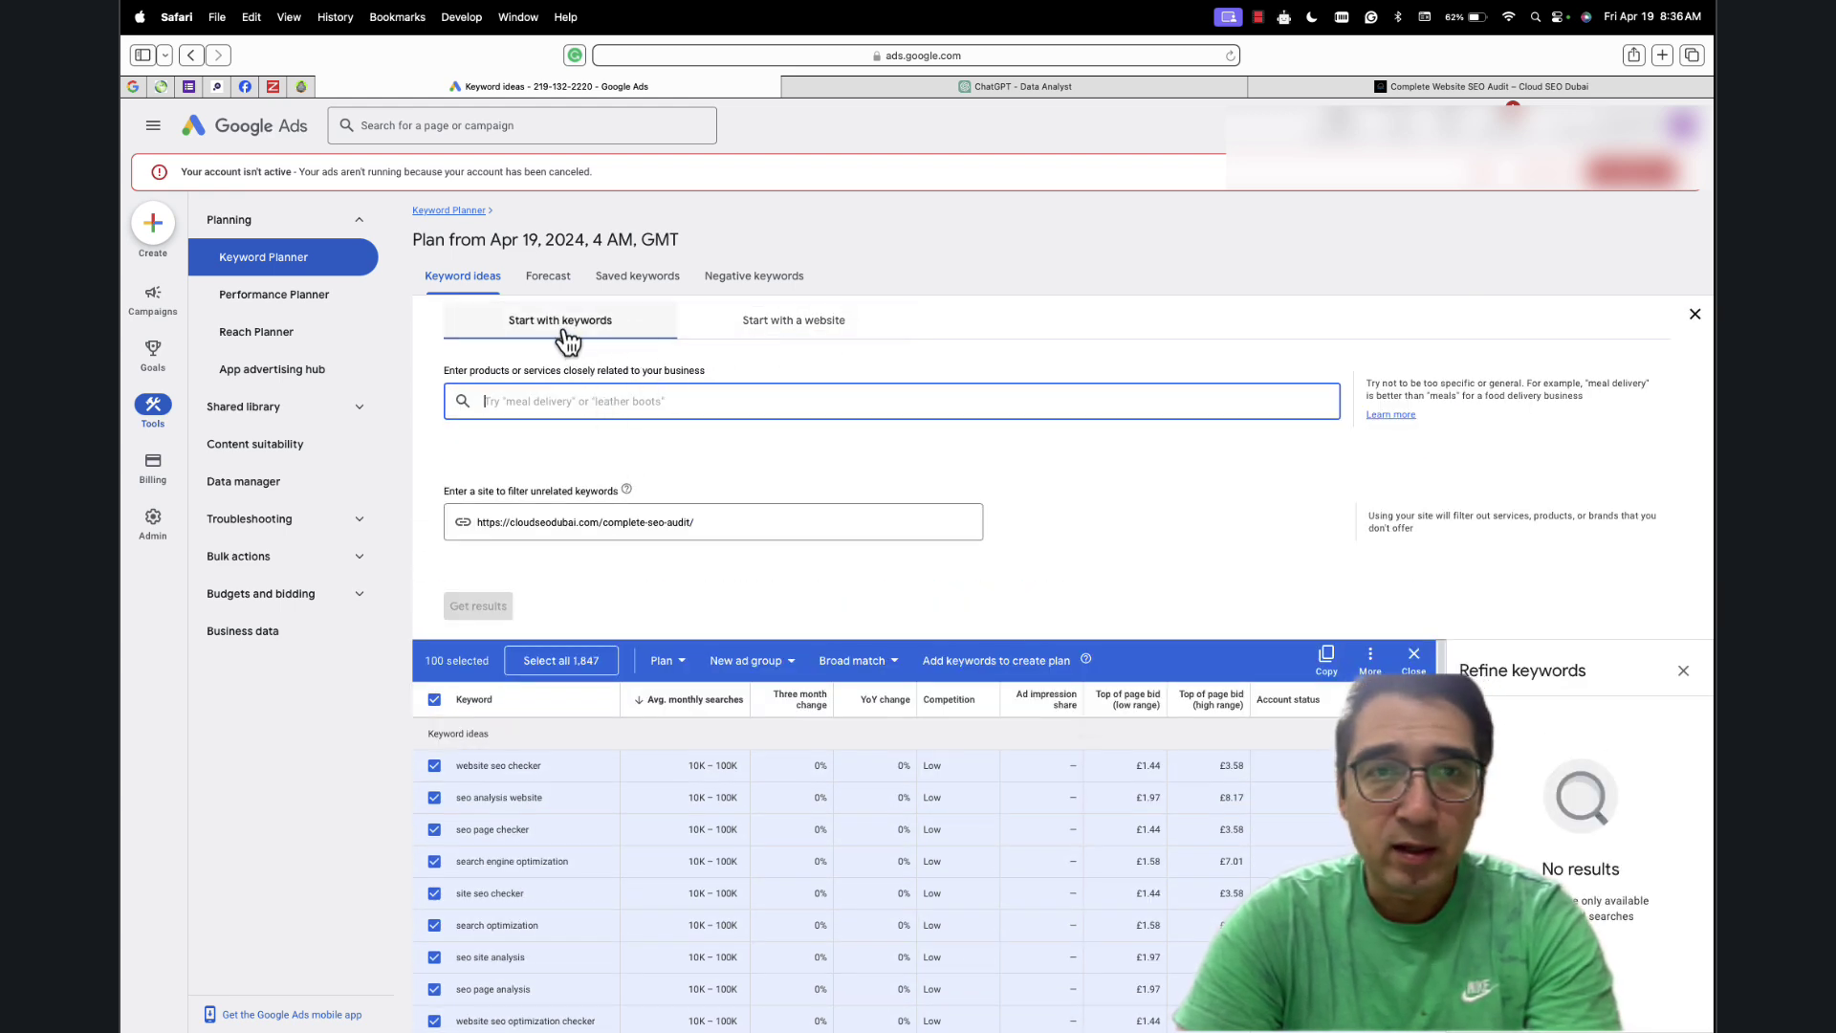
pyautogui.click(814, 325)
pyautogui.tripleClick(722, 404)
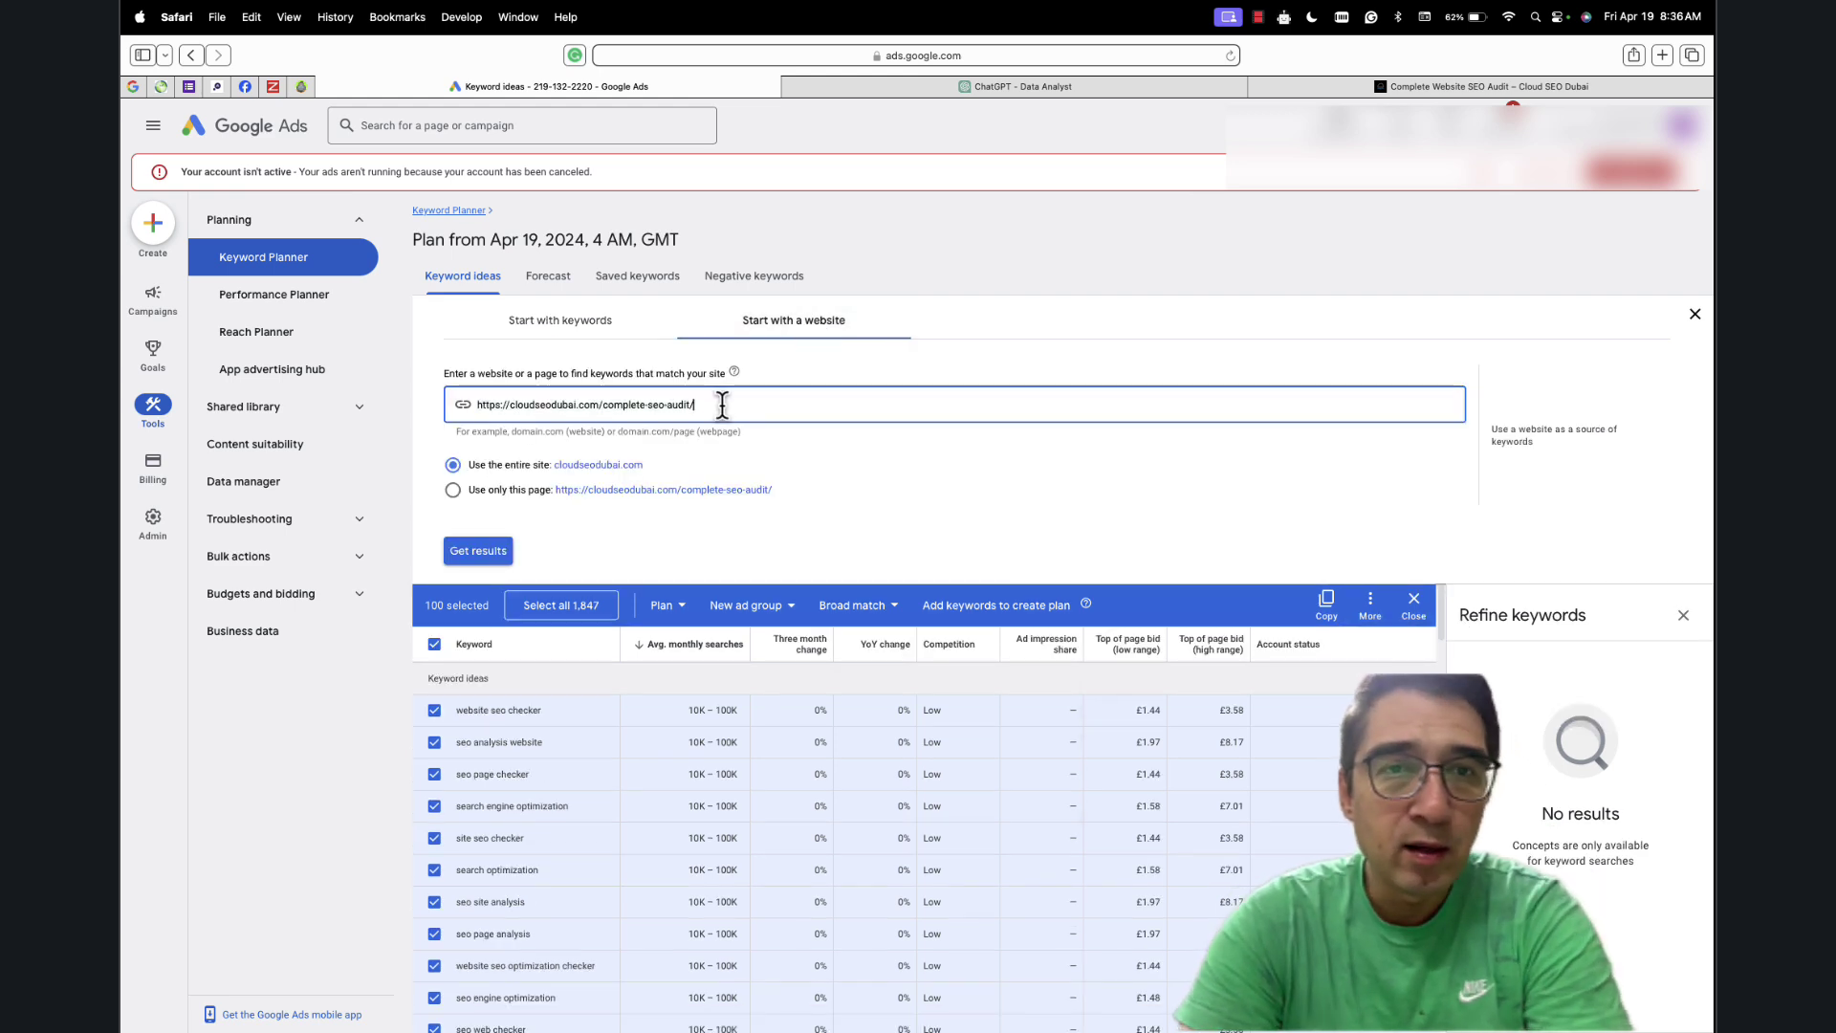
pyautogui.click(452, 489)
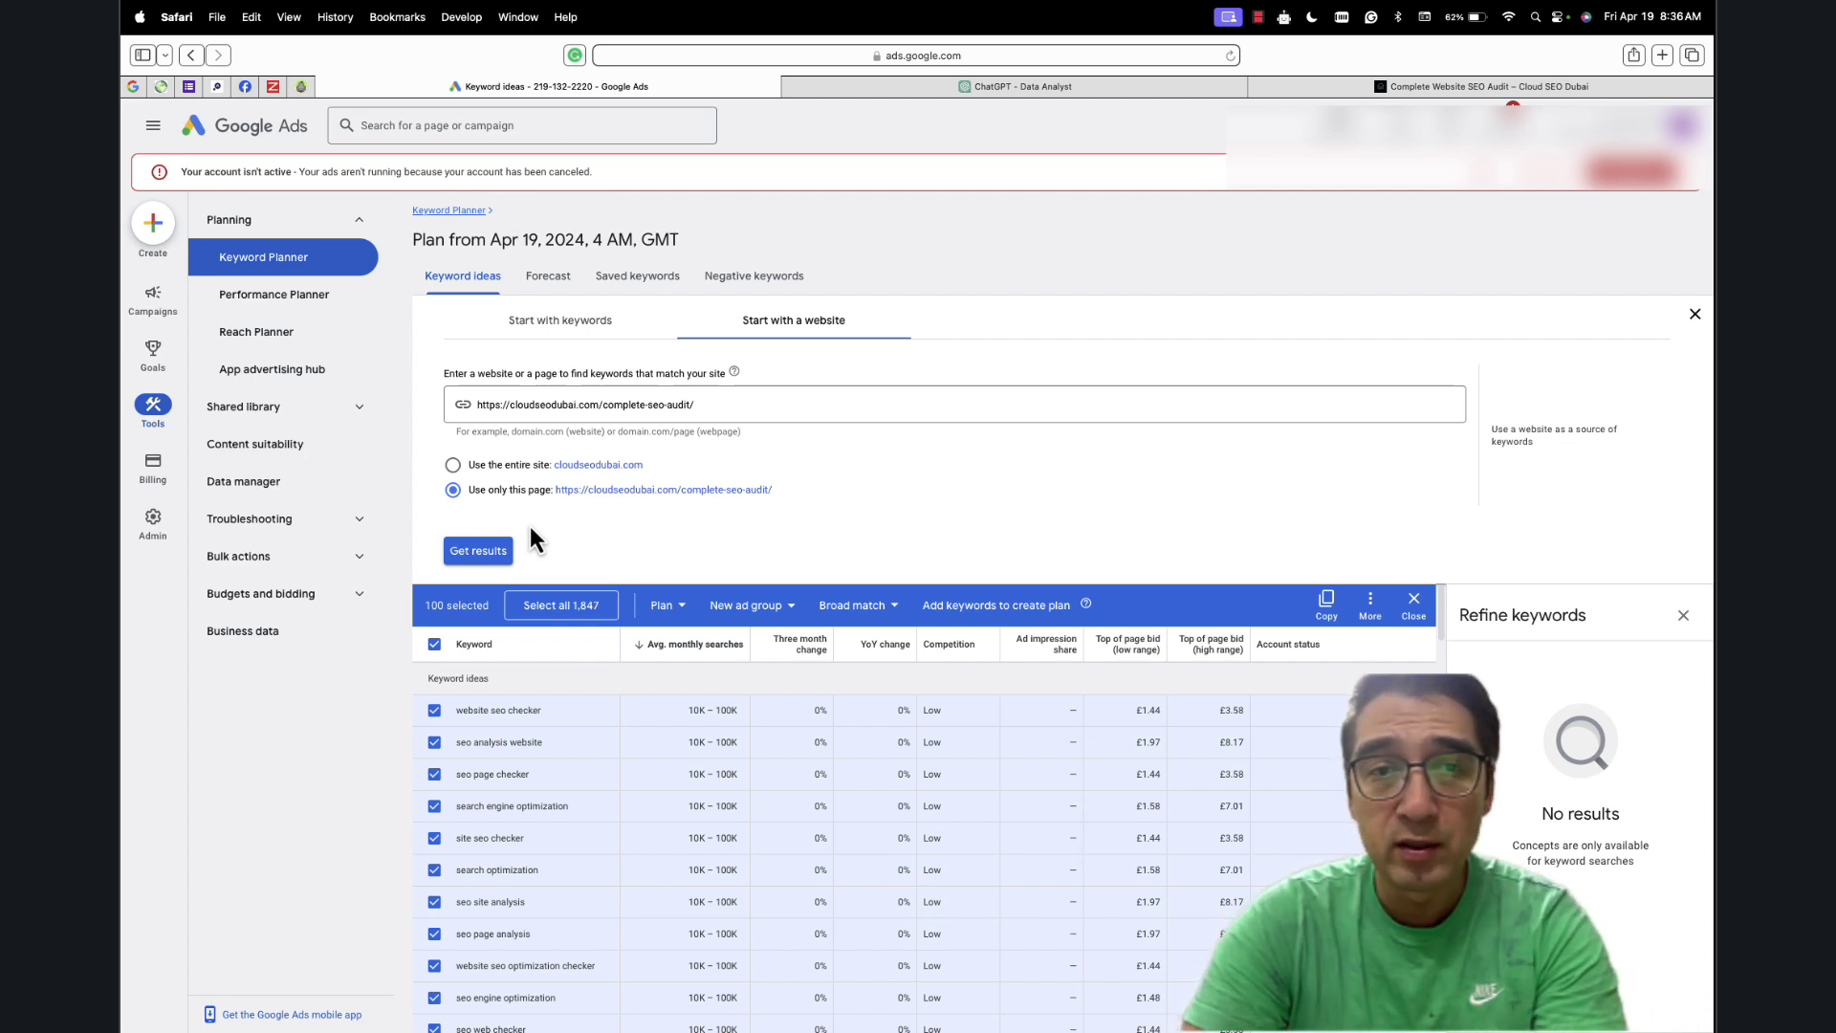
pyautogui.click(478, 550)
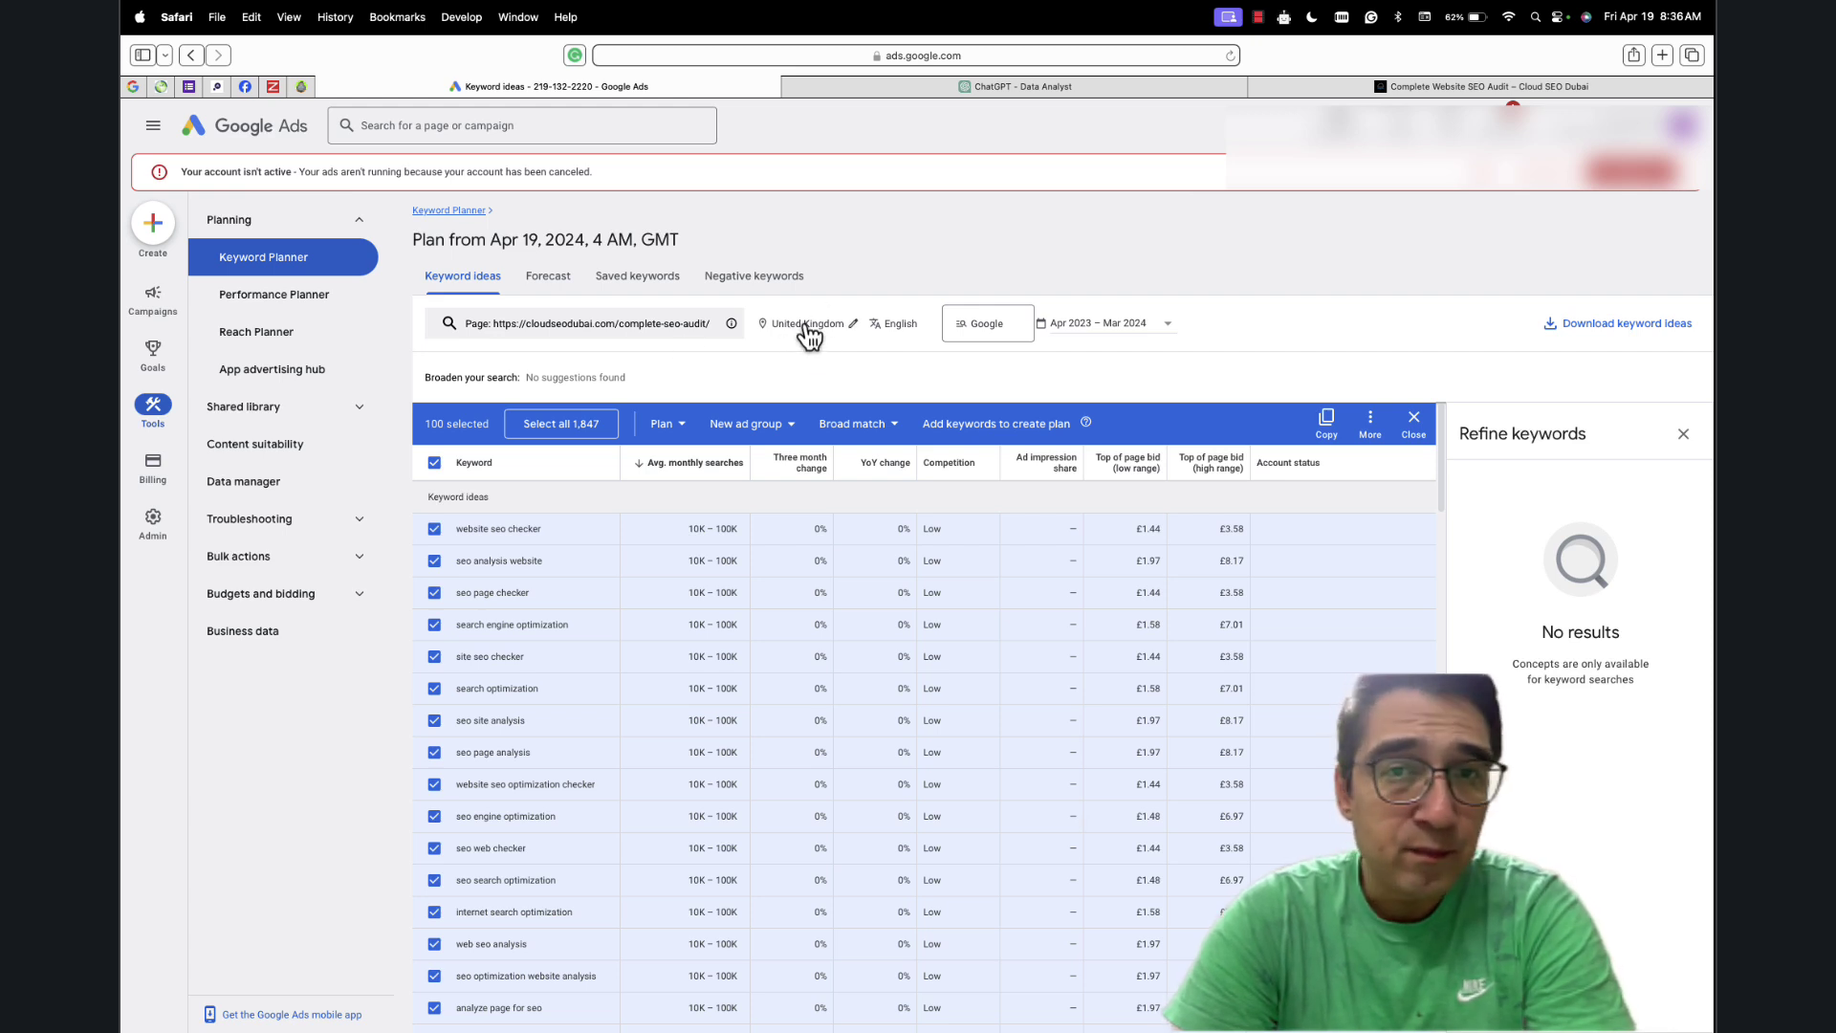
# Check the target location of the keyword ideas without changing it, and select all listed keywords
pyautogui.click(808, 330)
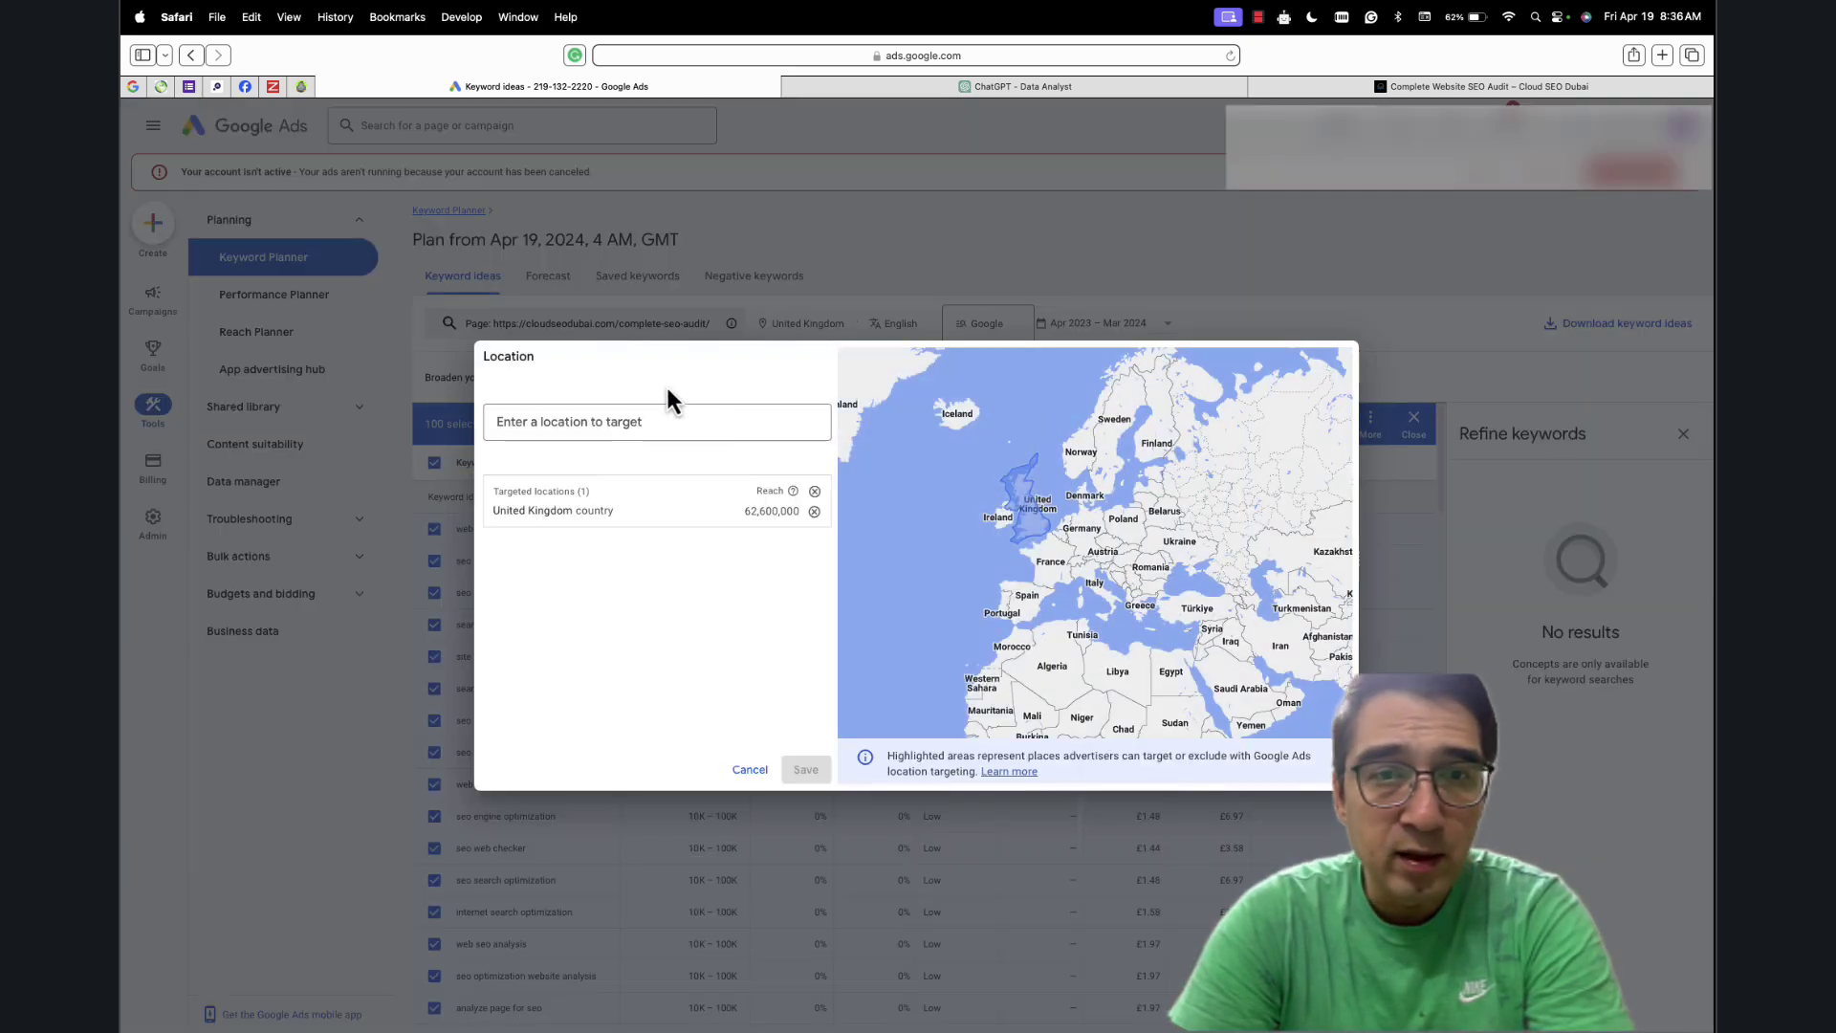
pyautogui.click(754, 770)
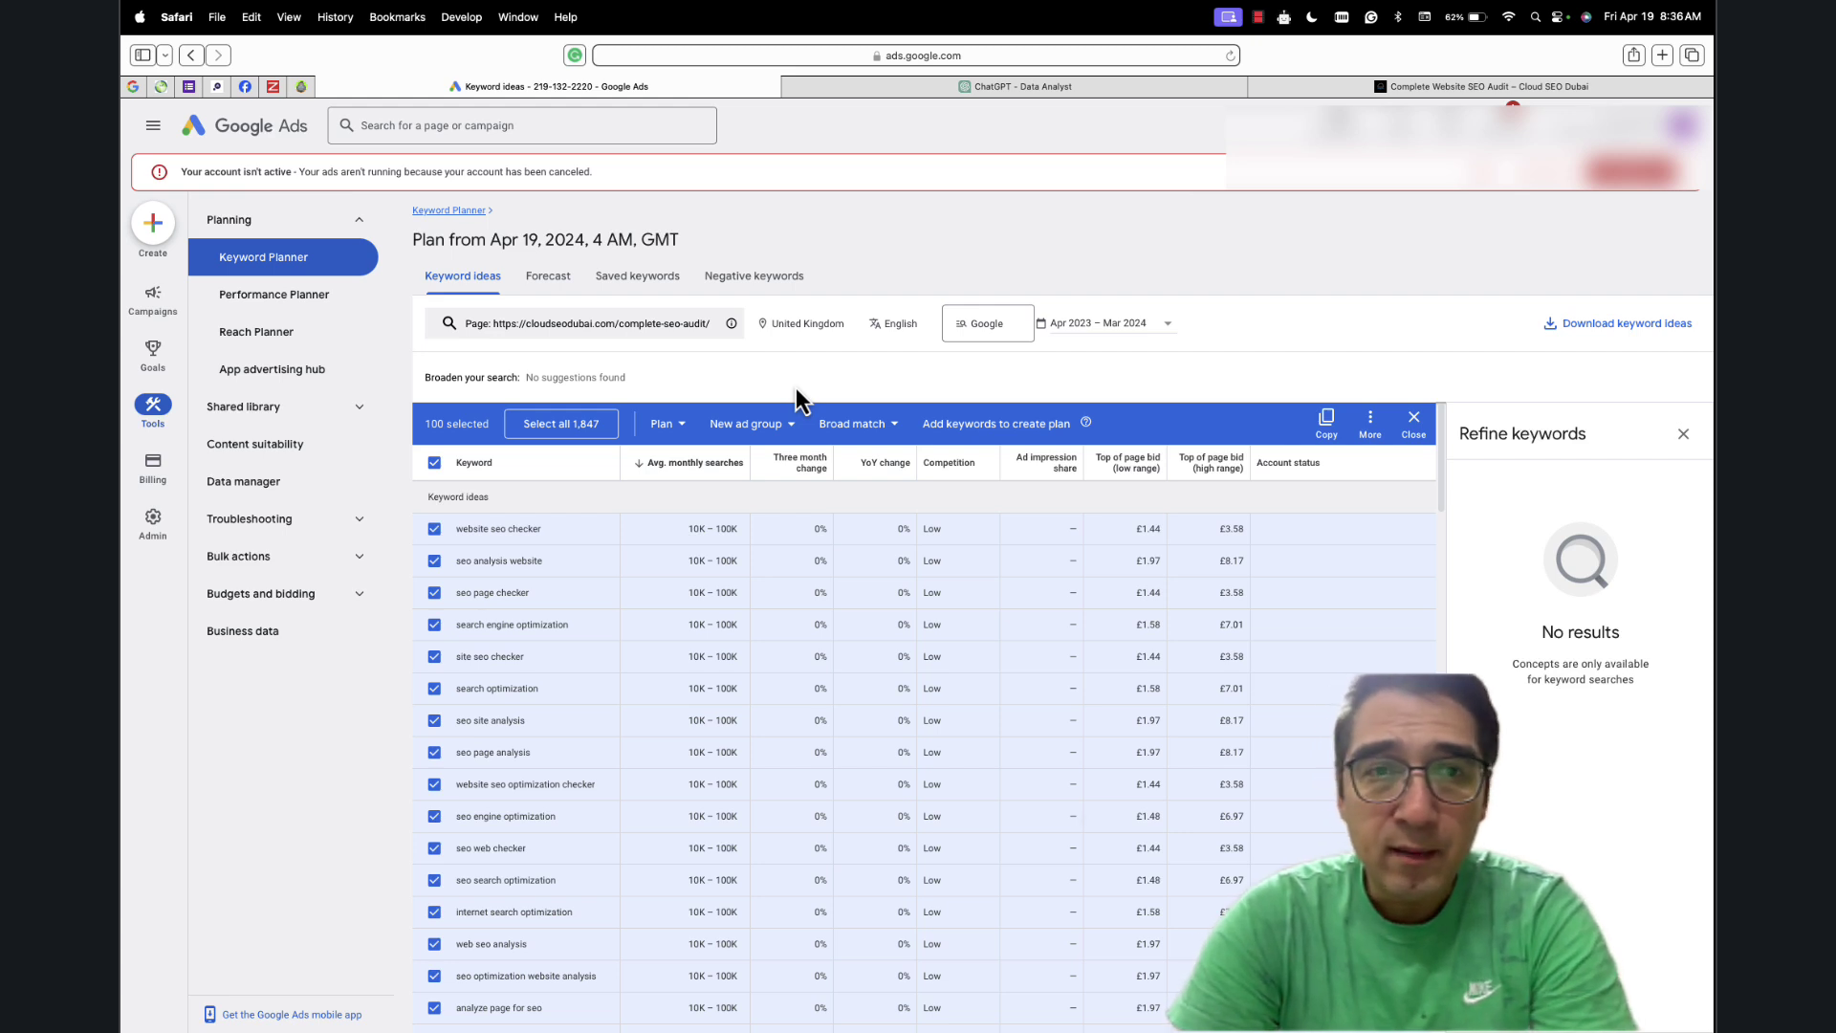
pyautogui.click(434, 464)
pyautogui.click(434, 464)
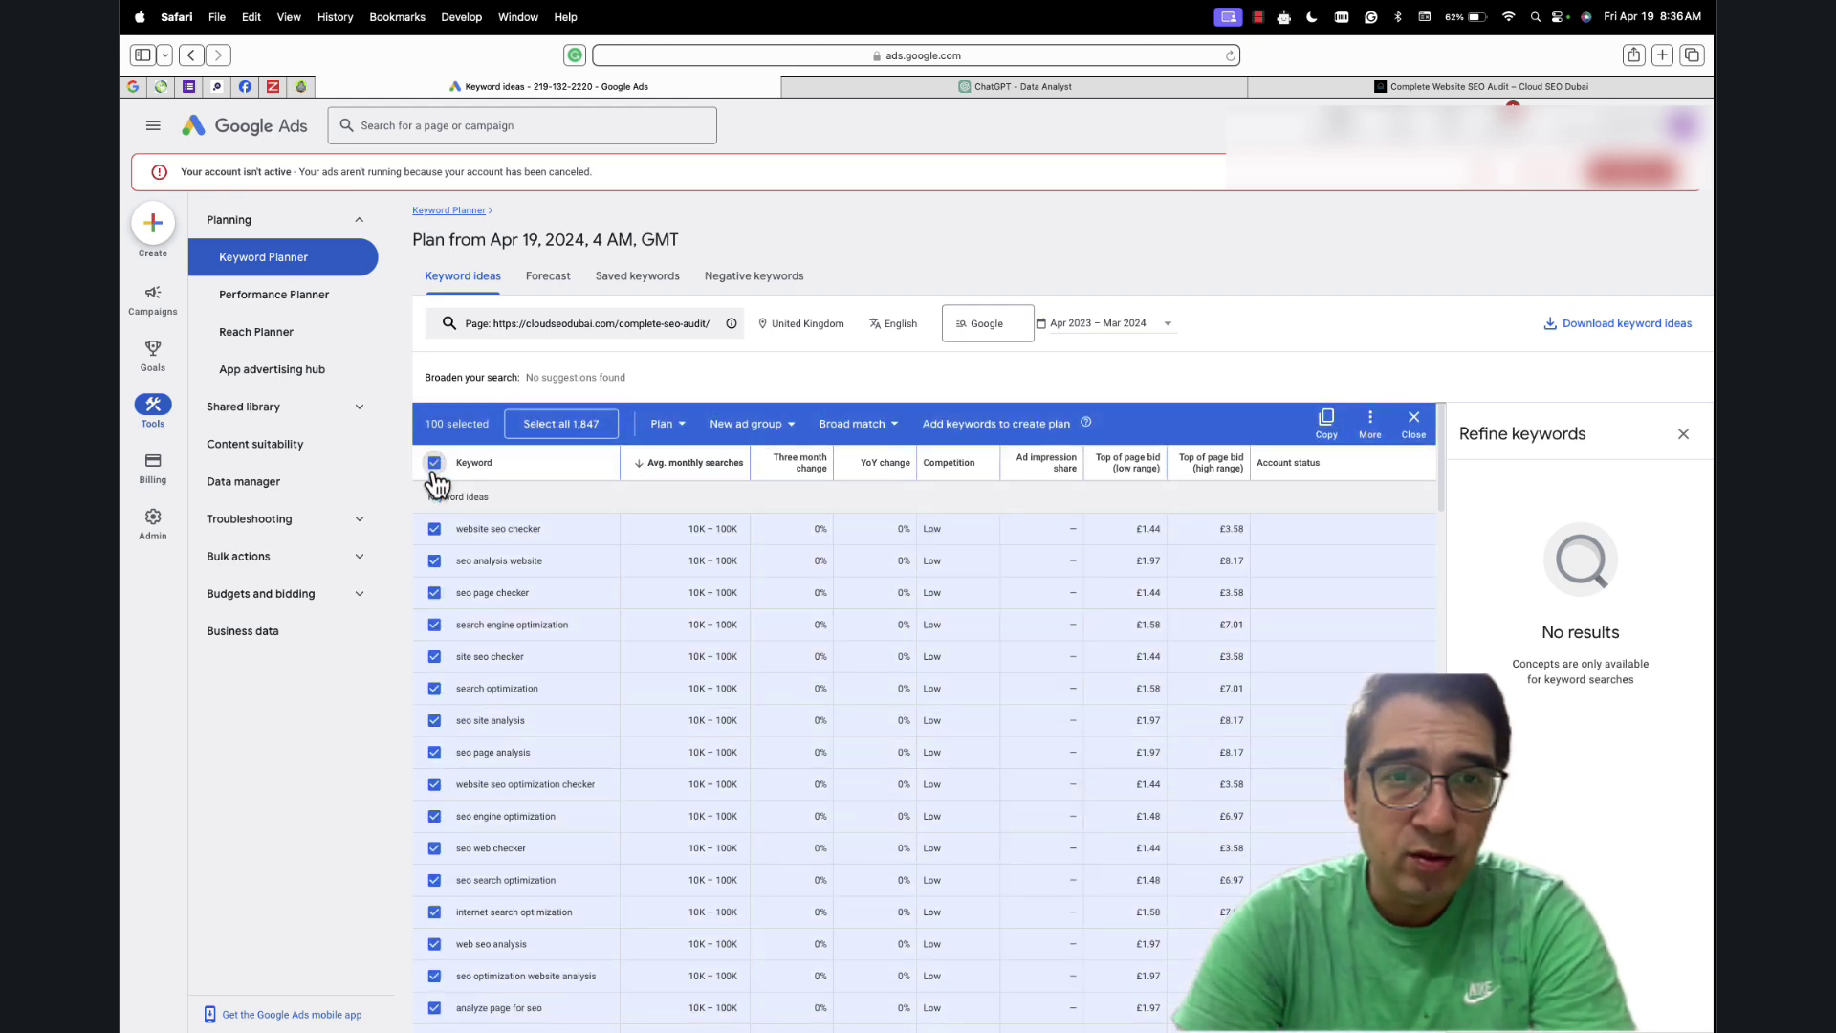
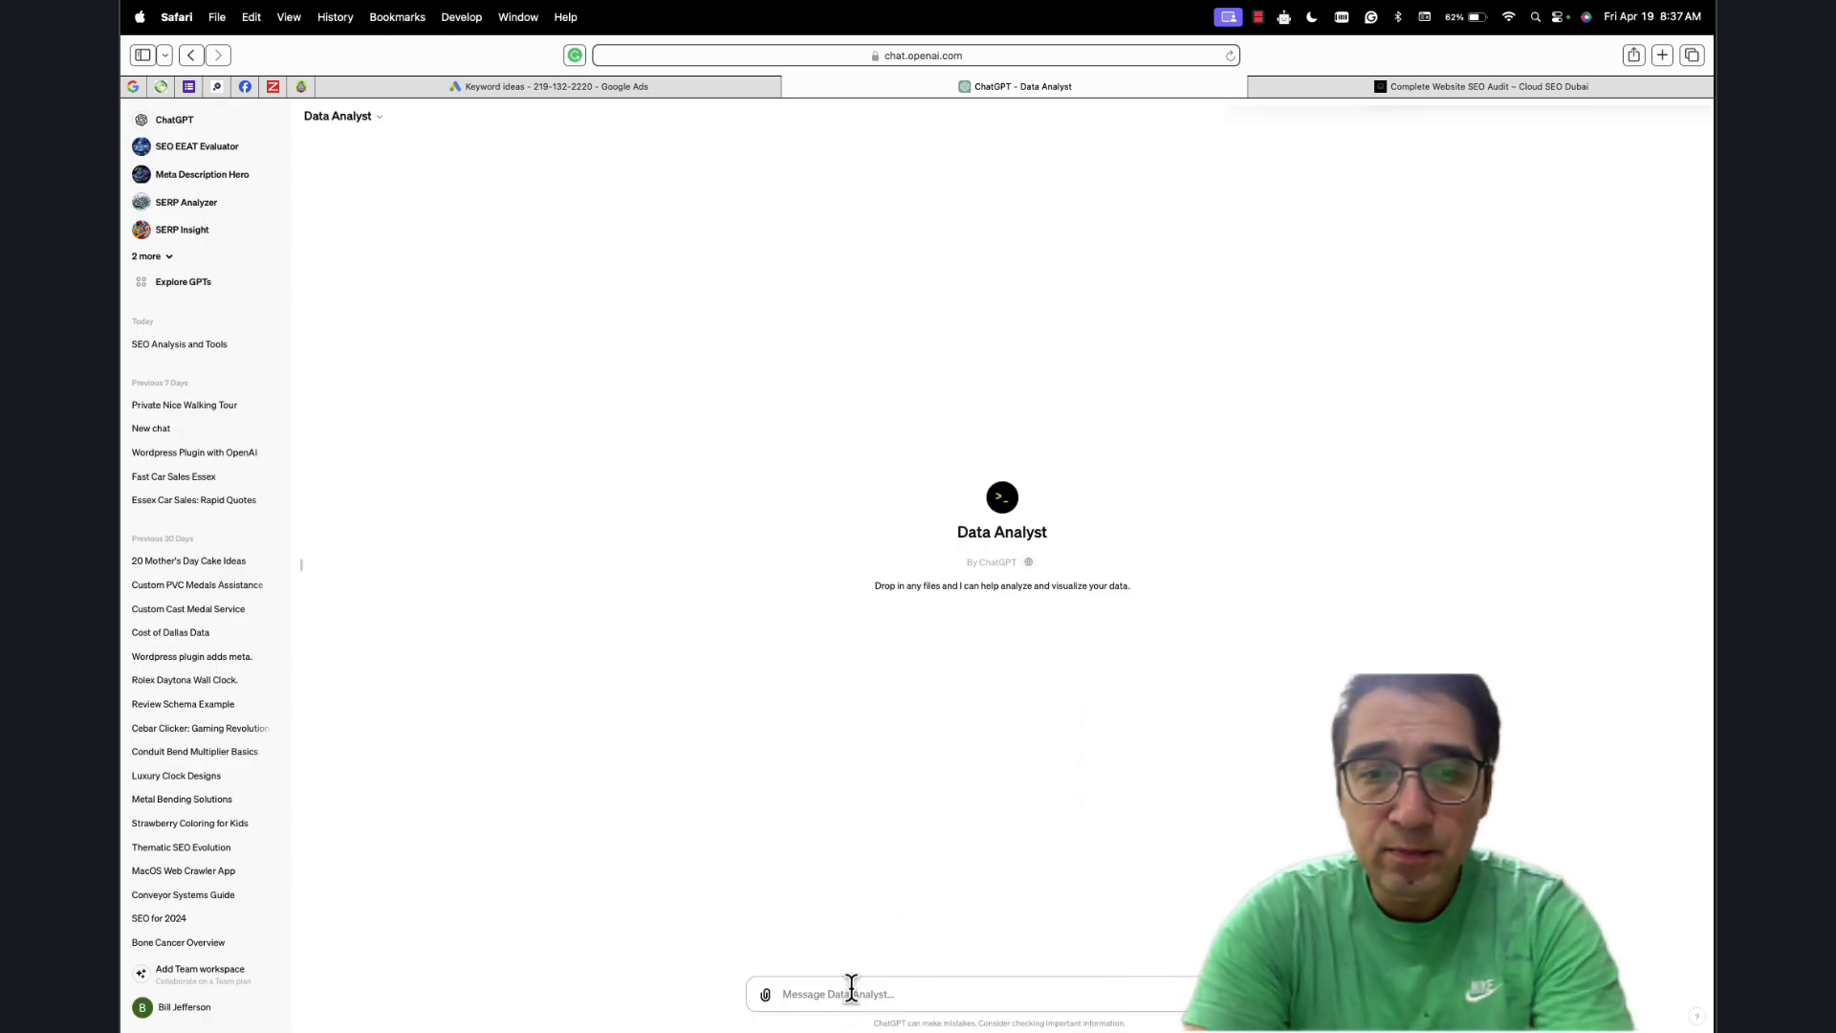
# Send ChatGPT Data Analyst "please group the list of keywords I've pasted below in terms of thematic relevance." followed by the copied keywords
pyautogui.write('please g')
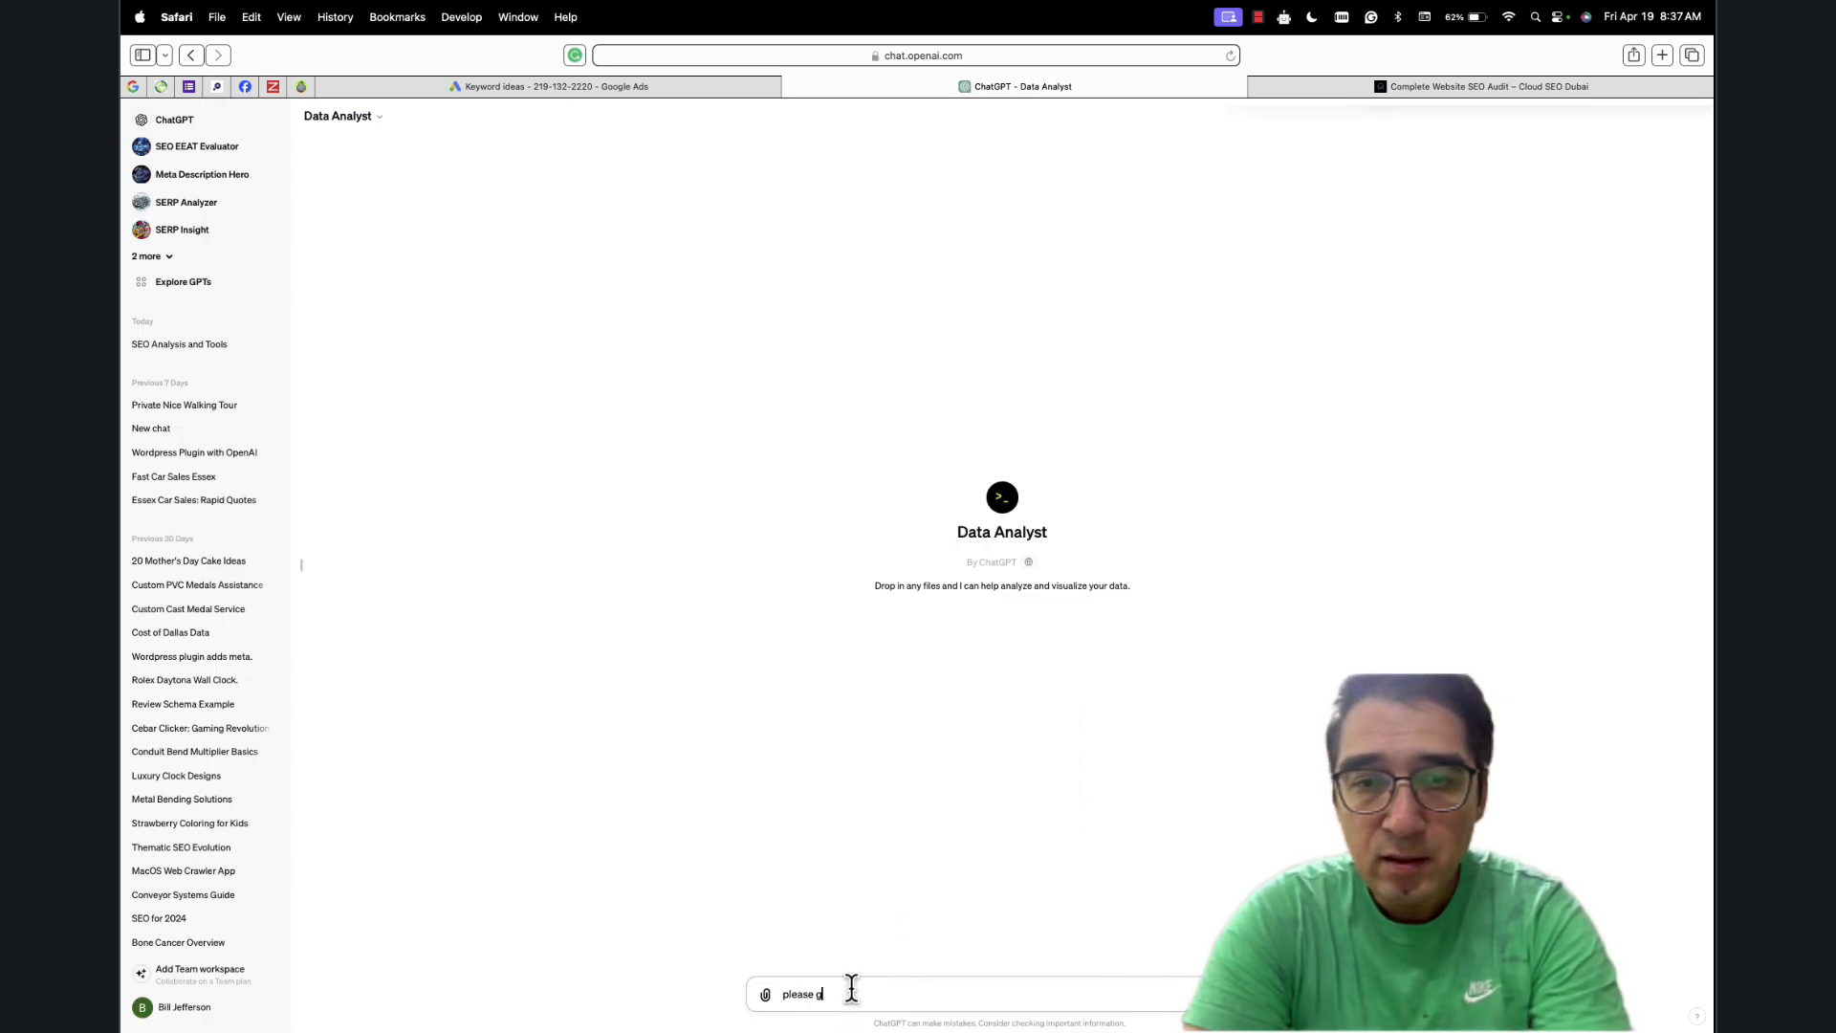
pyautogui.write('roup the list of the')
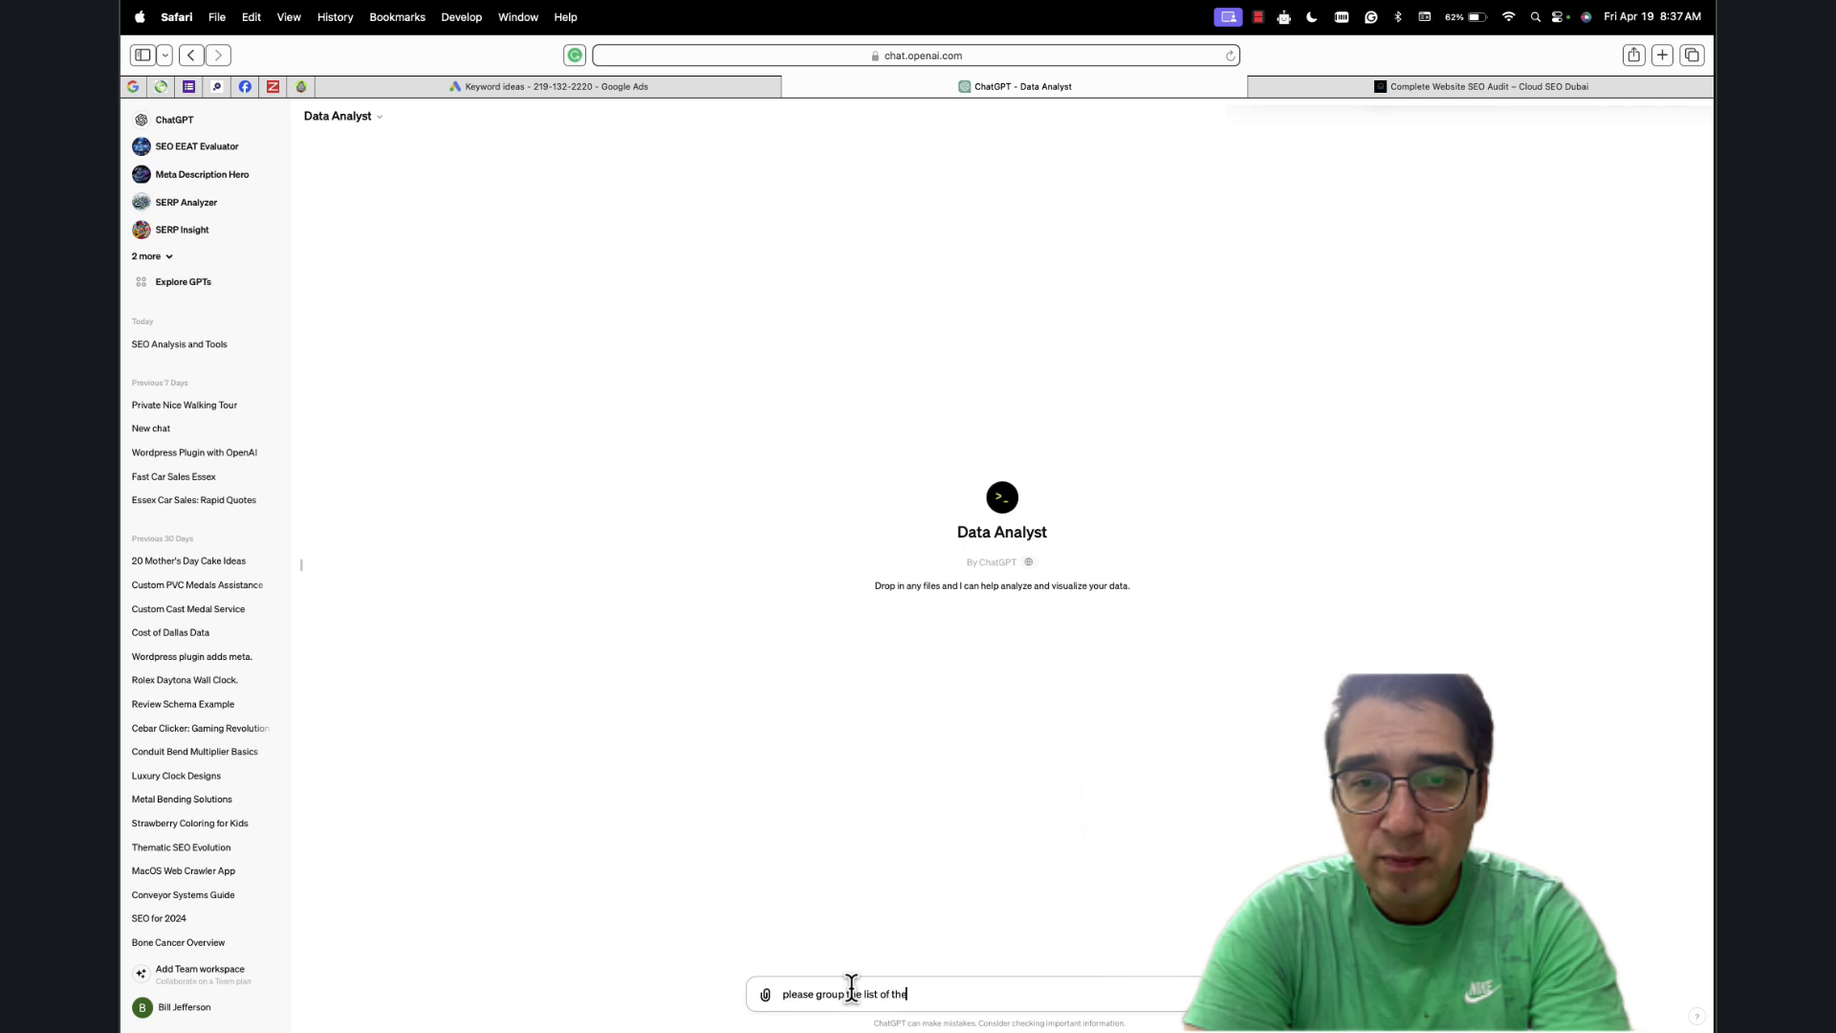
pyautogui.press('BackSpace')
pyautogui.press('BackSpace')
pyautogui.write("keywords I've pasted below in terms of")
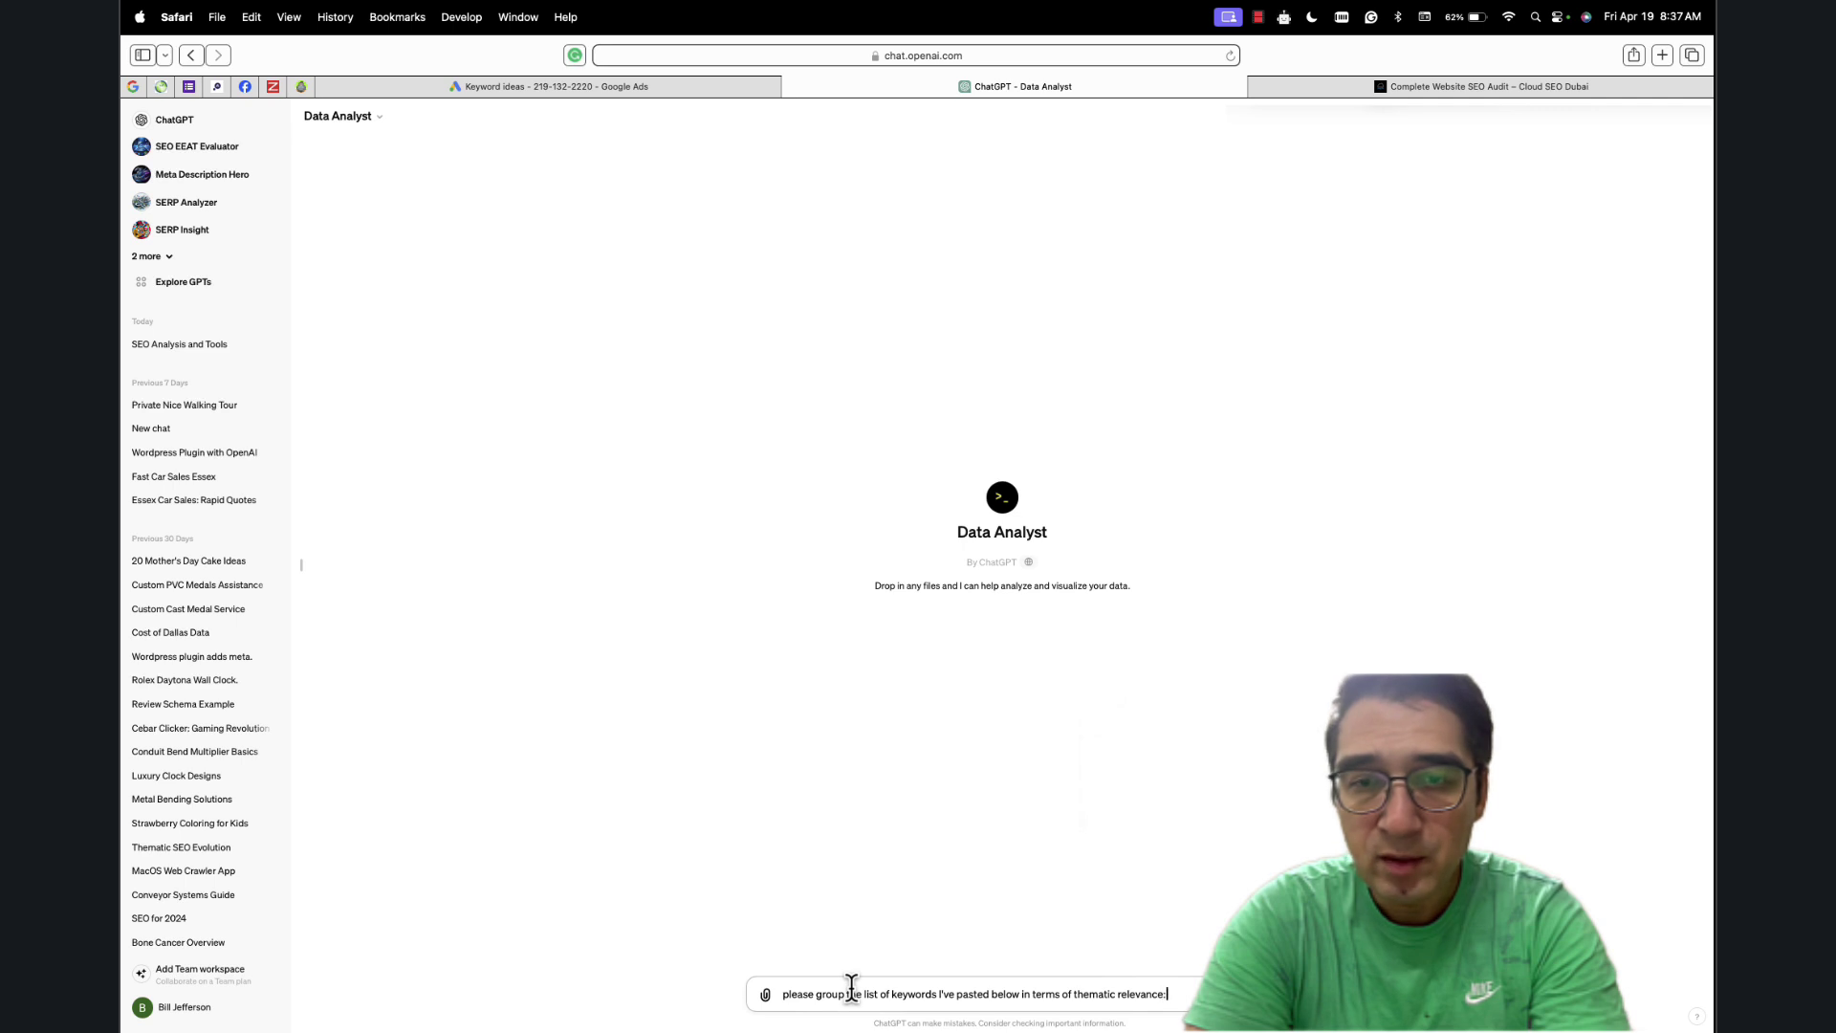
pyautogui.hotkey('shift', 'Return')
pyautogui.press('super+v')
pyautogui.press('Return')
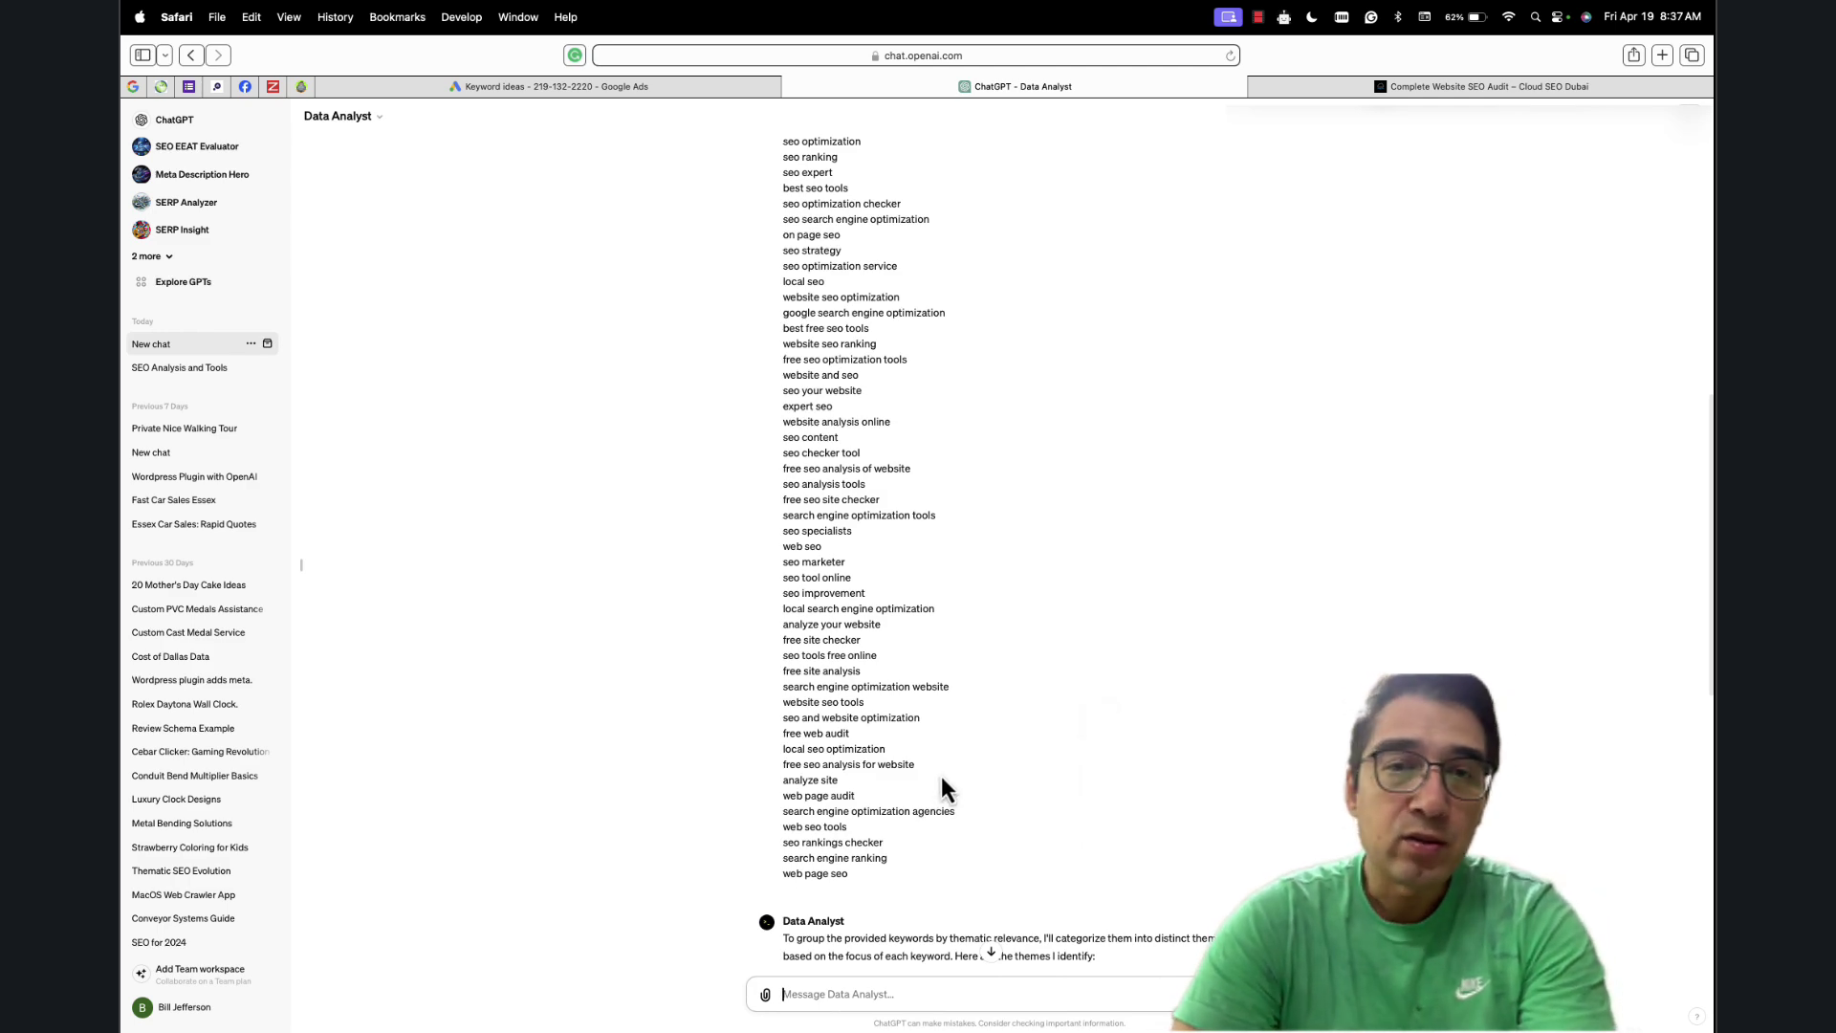
# Review the keyword themes in ChatGPT's reply one by one, from SEO Audits and Checkers through SEO Strategy and Marketing
pyautogui.scroll(-5, 978, 750)
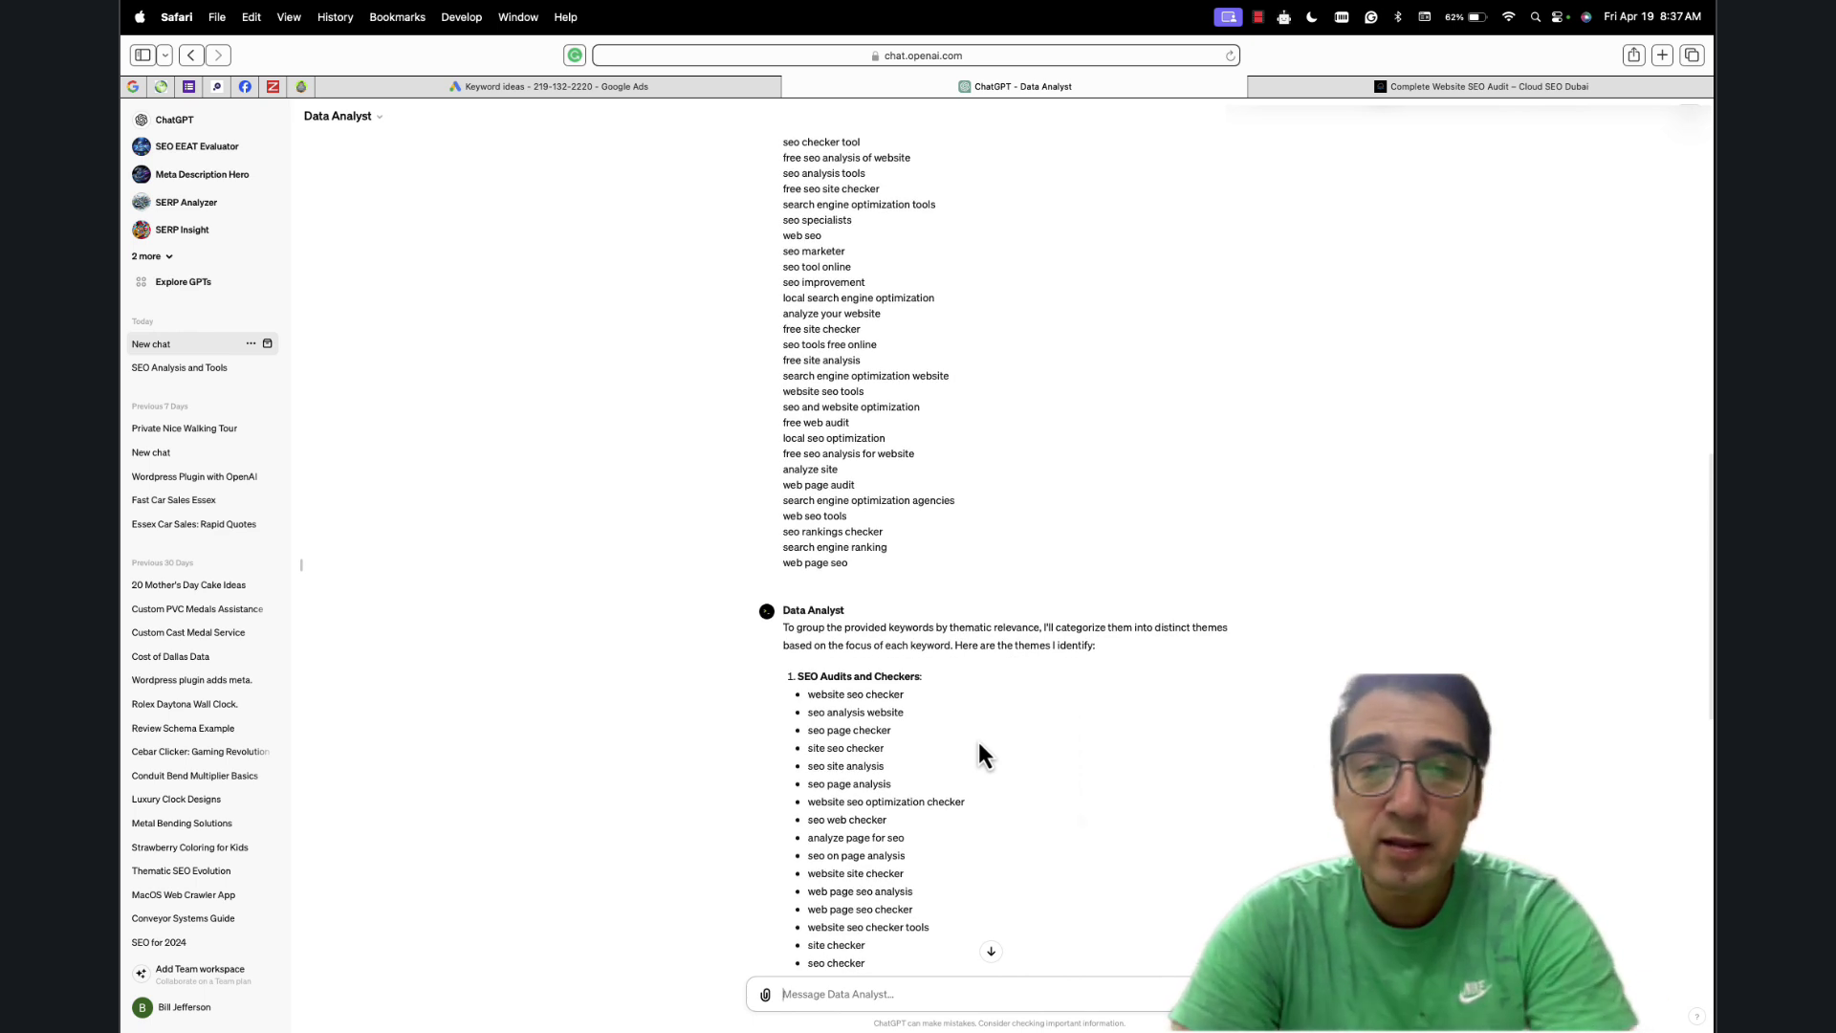
pyautogui.scroll(-4, 1036, 622)
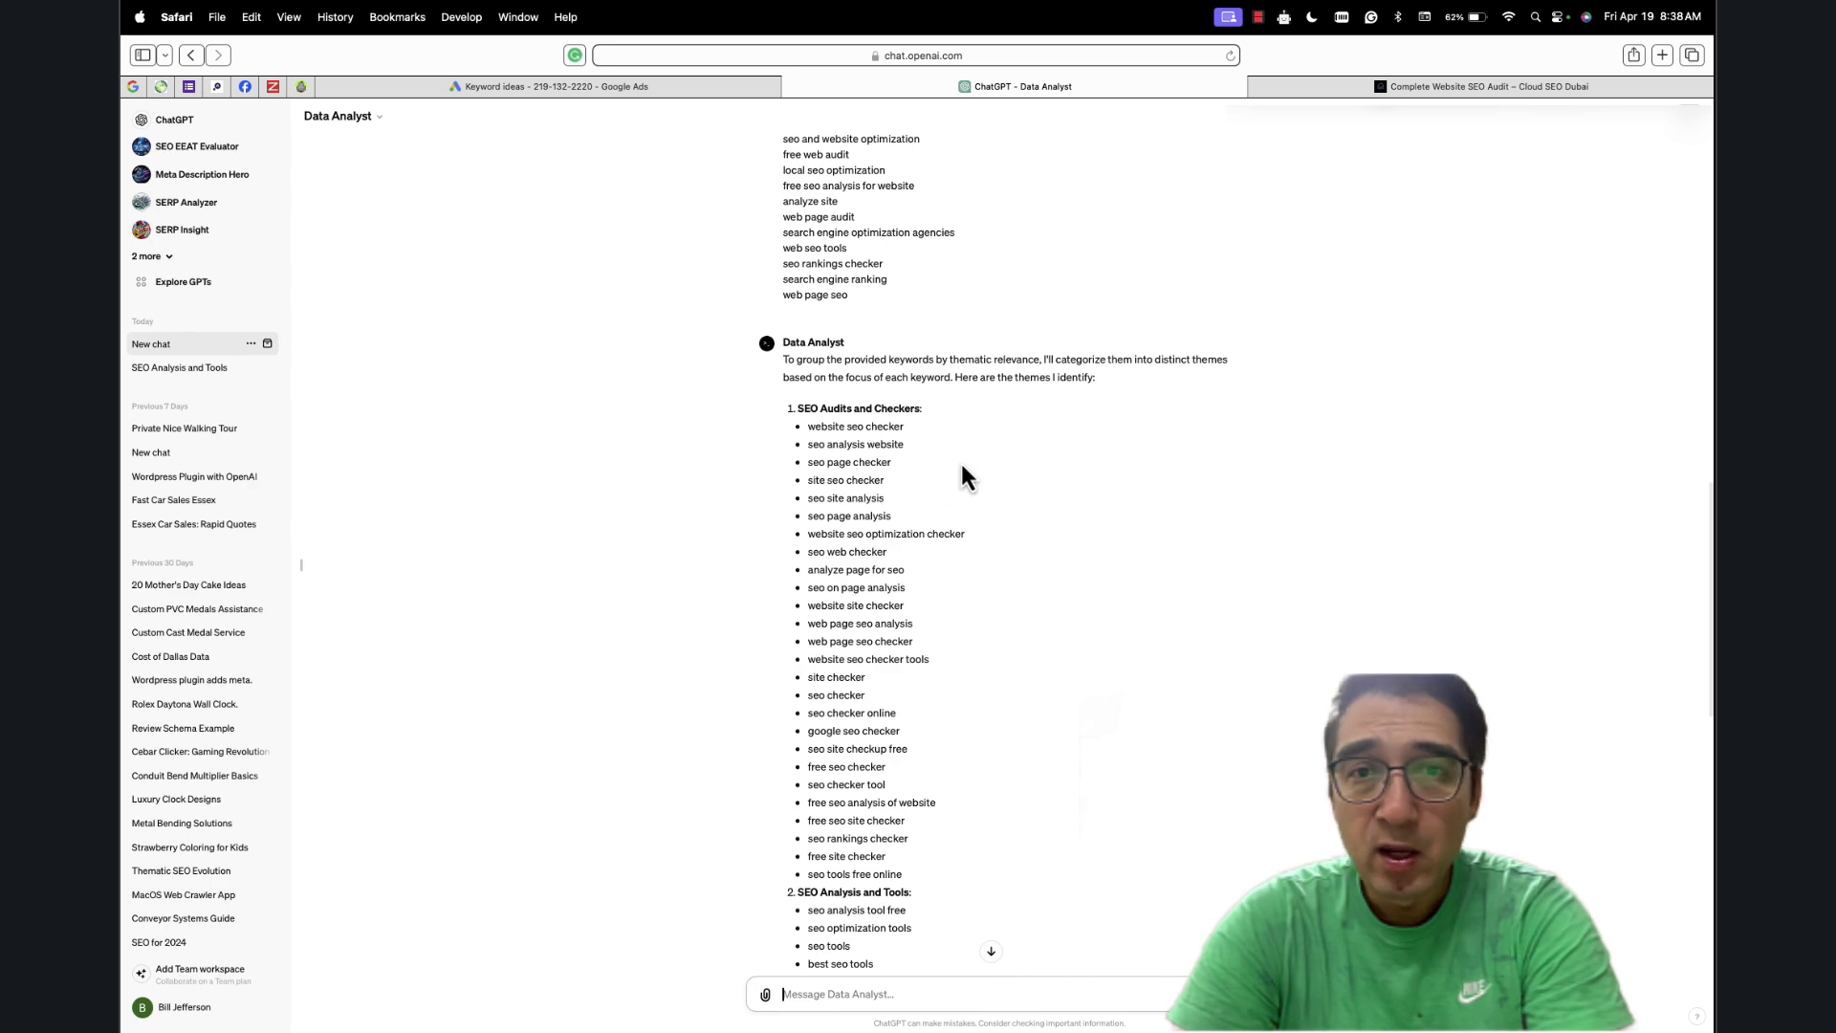
pyautogui.scroll(-5, 980, 450)
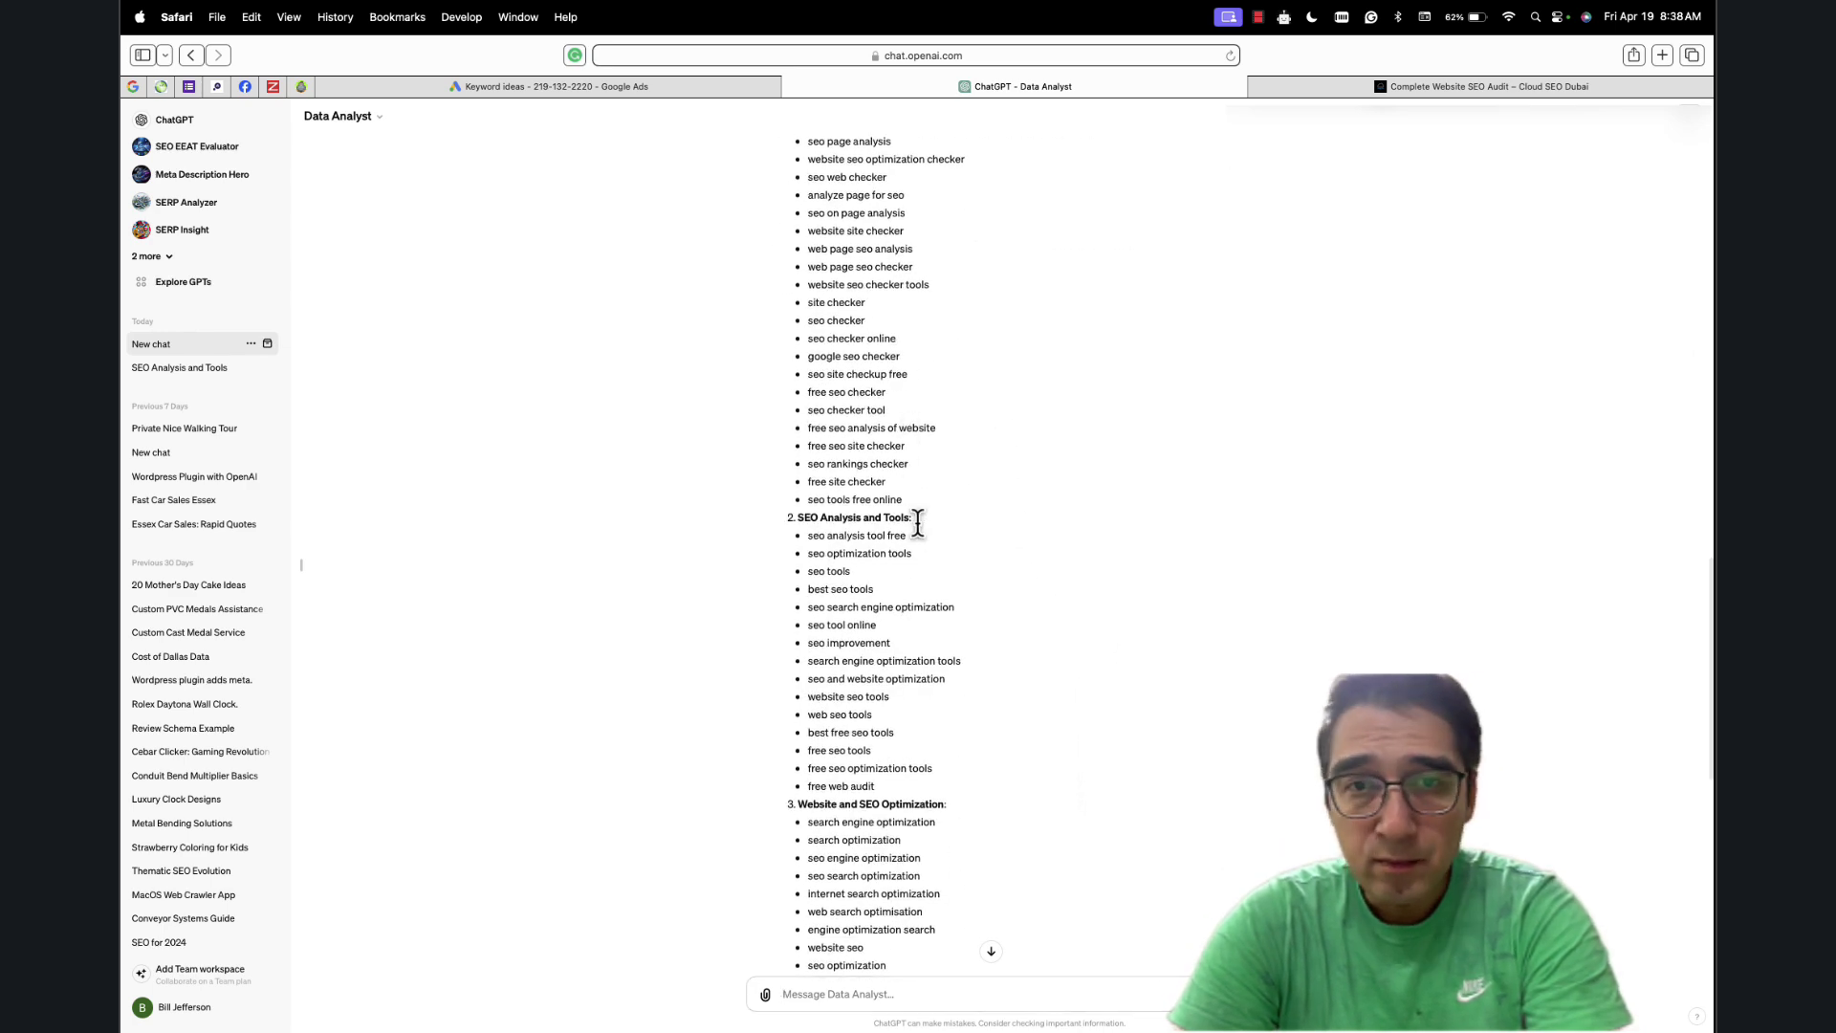
pyautogui.scroll(5, 918, 523)
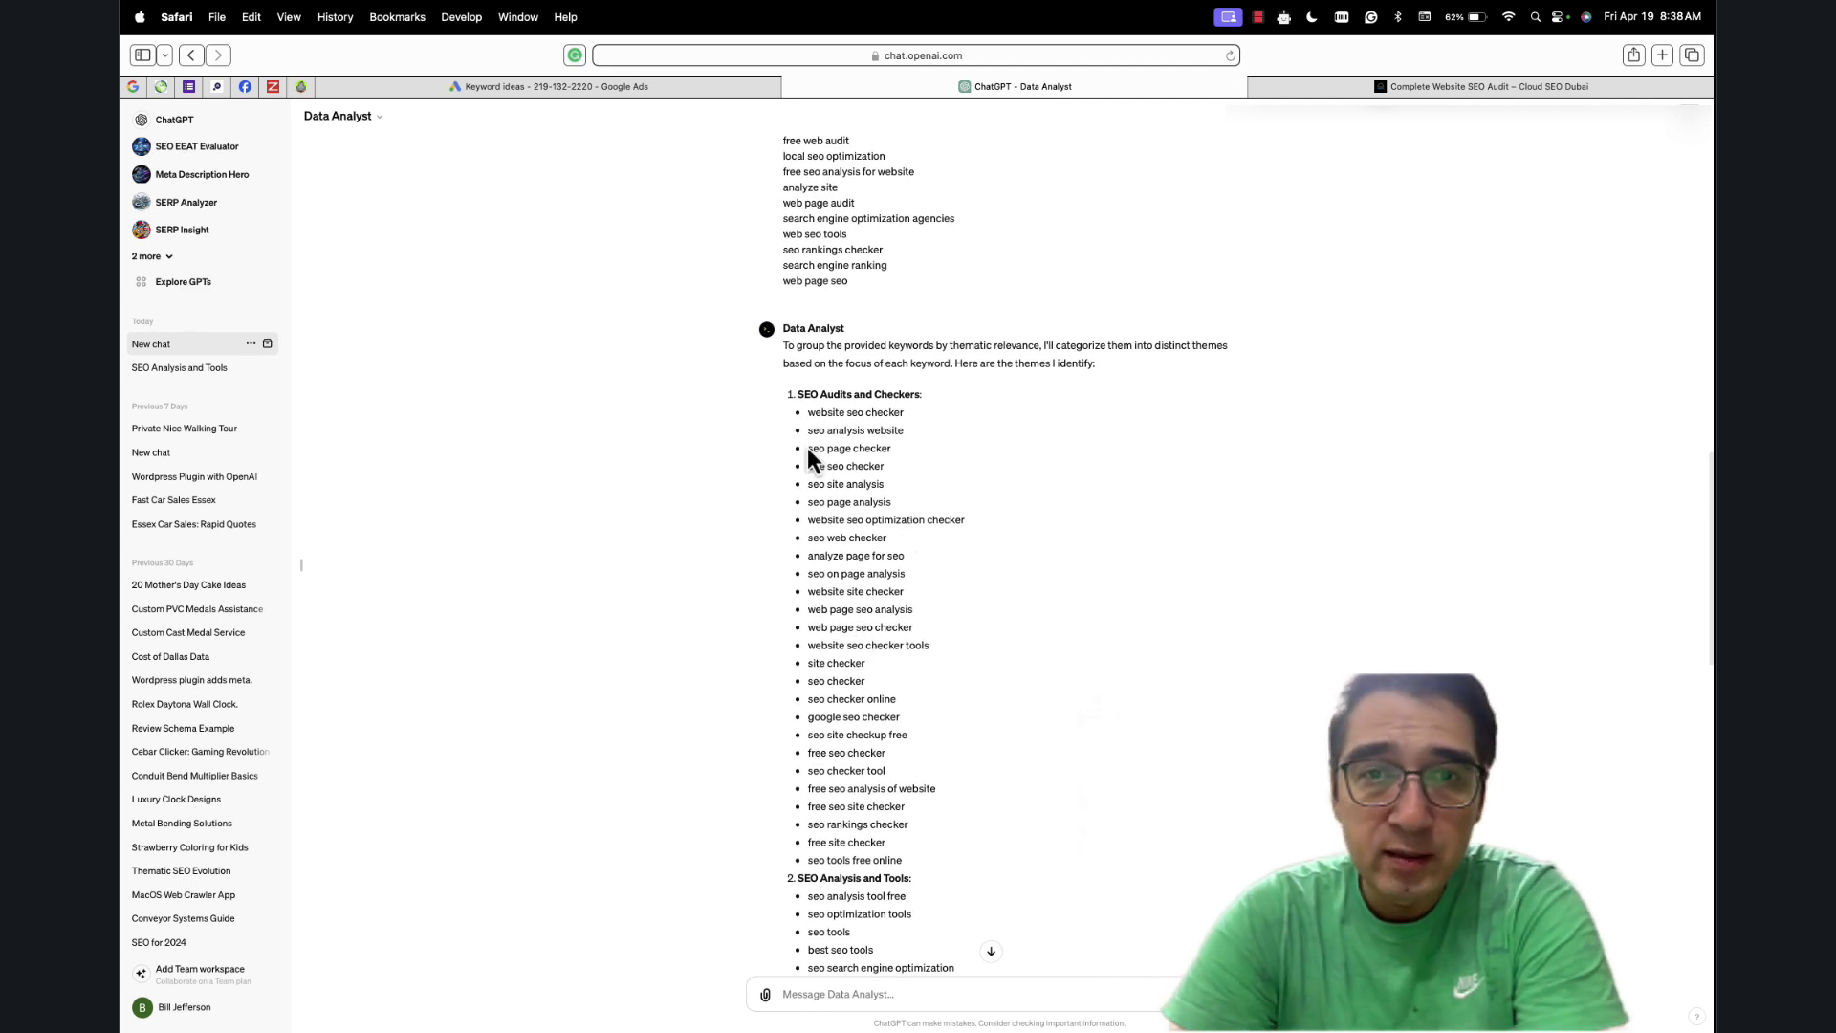
pyautogui.moveTo(798, 394)
pyautogui.mouseDown()
pyautogui.moveTo(923, 395)
pyautogui.moveTo(801, 394)
pyautogui.mouseUp()
pyautogui.click(920, 398)
pyautogui.scroll(-8, 803, 395)
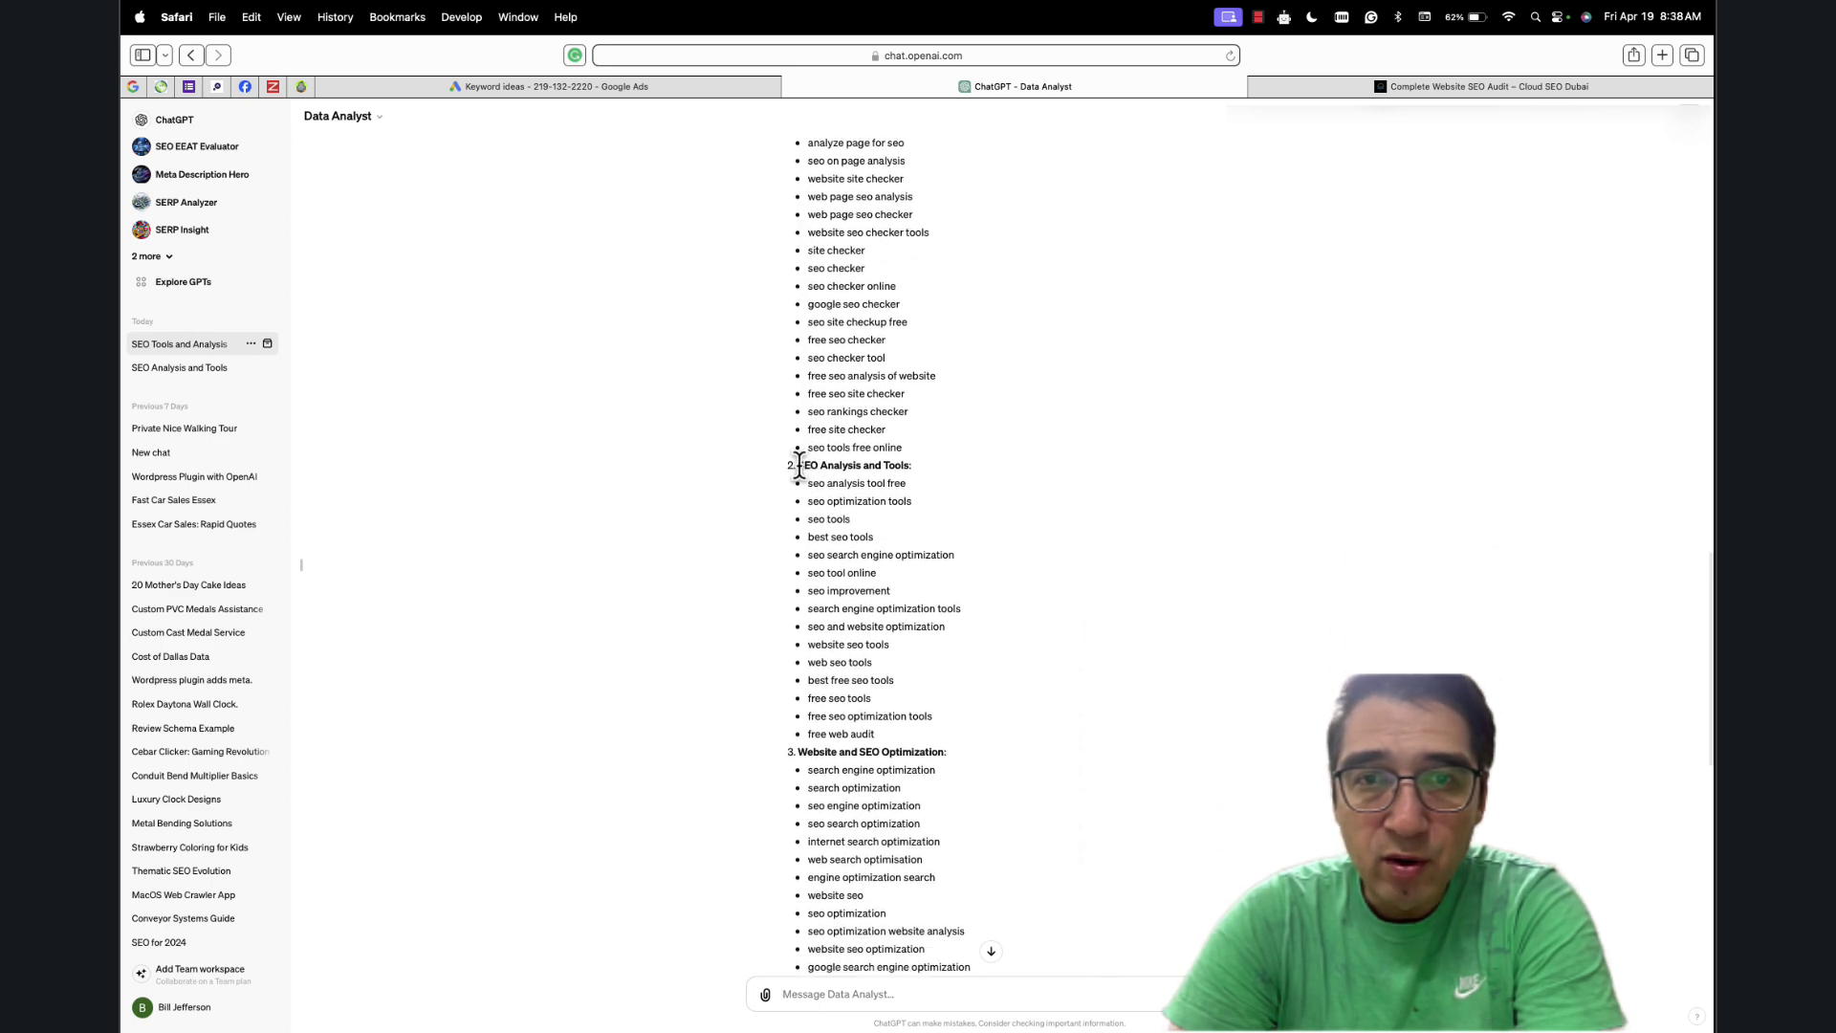
pyautogui.moveTo(798, 466); pyautogui.dragTo(921, 467)
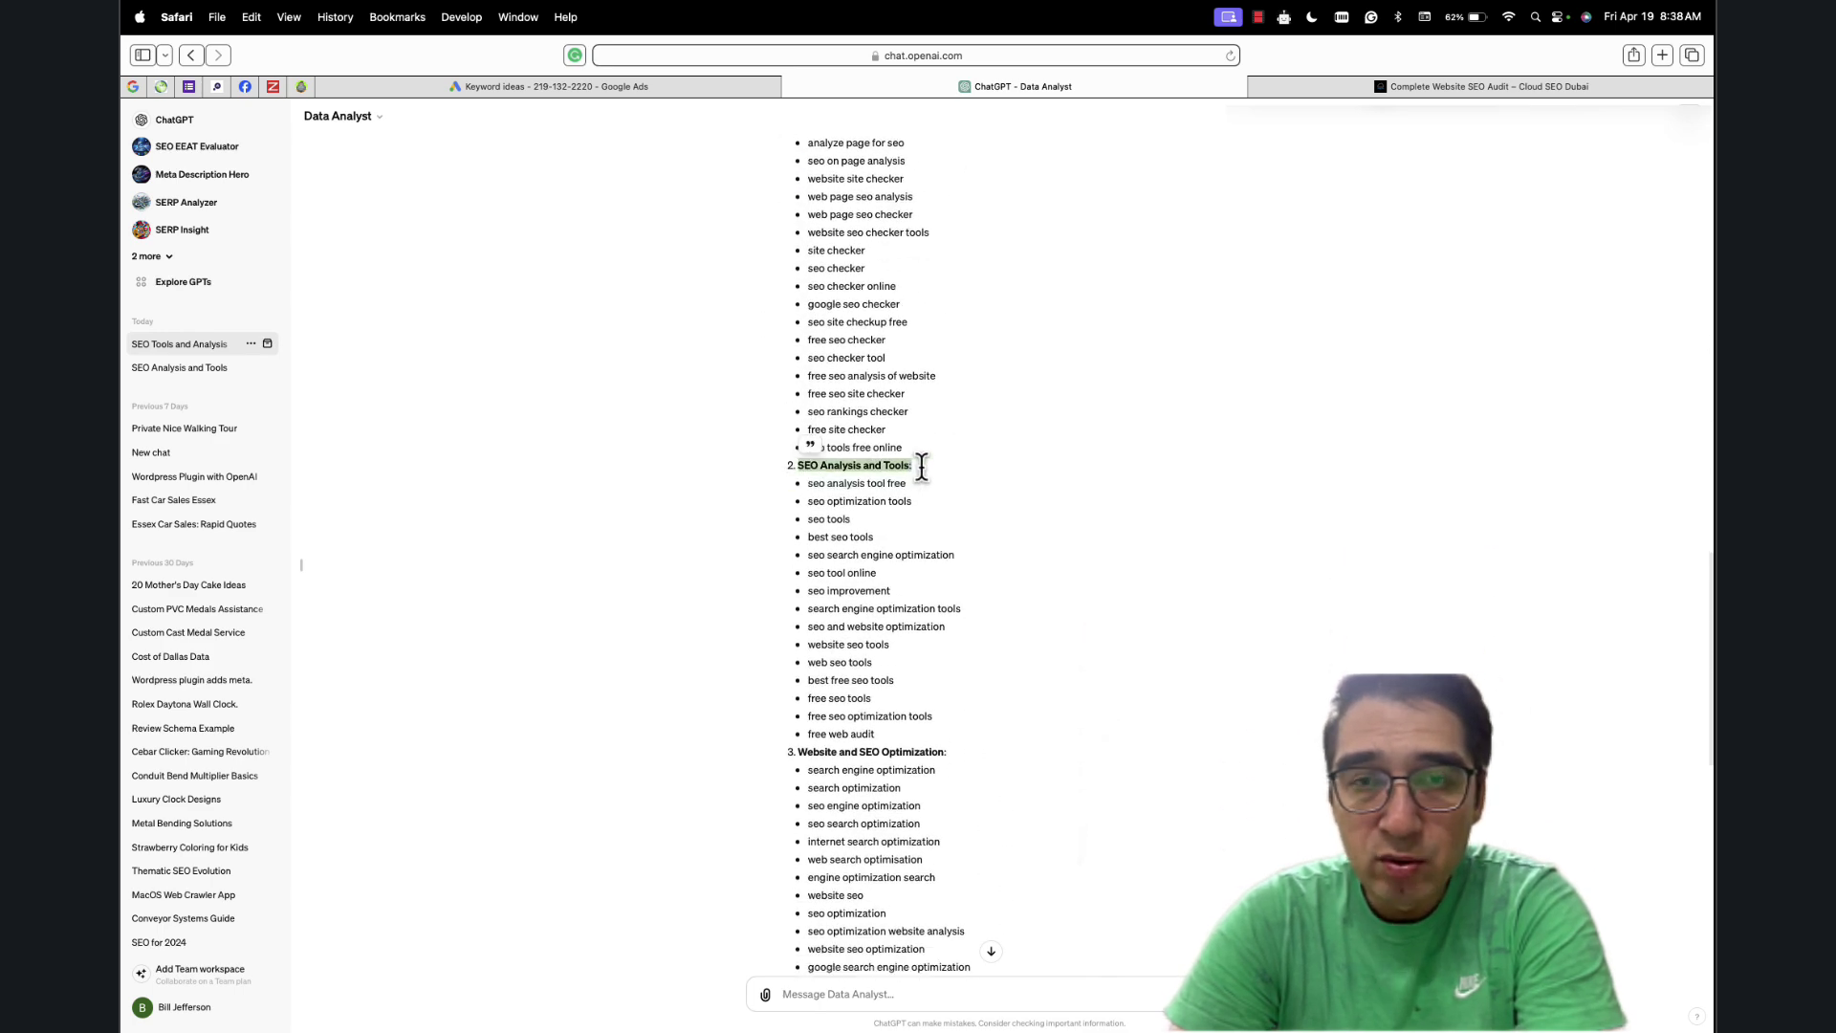
pyautogui.scroll(-5, 886, 538)
pyautogui.moveTo(803, 543); pyautogui.dragTo(947, 545)
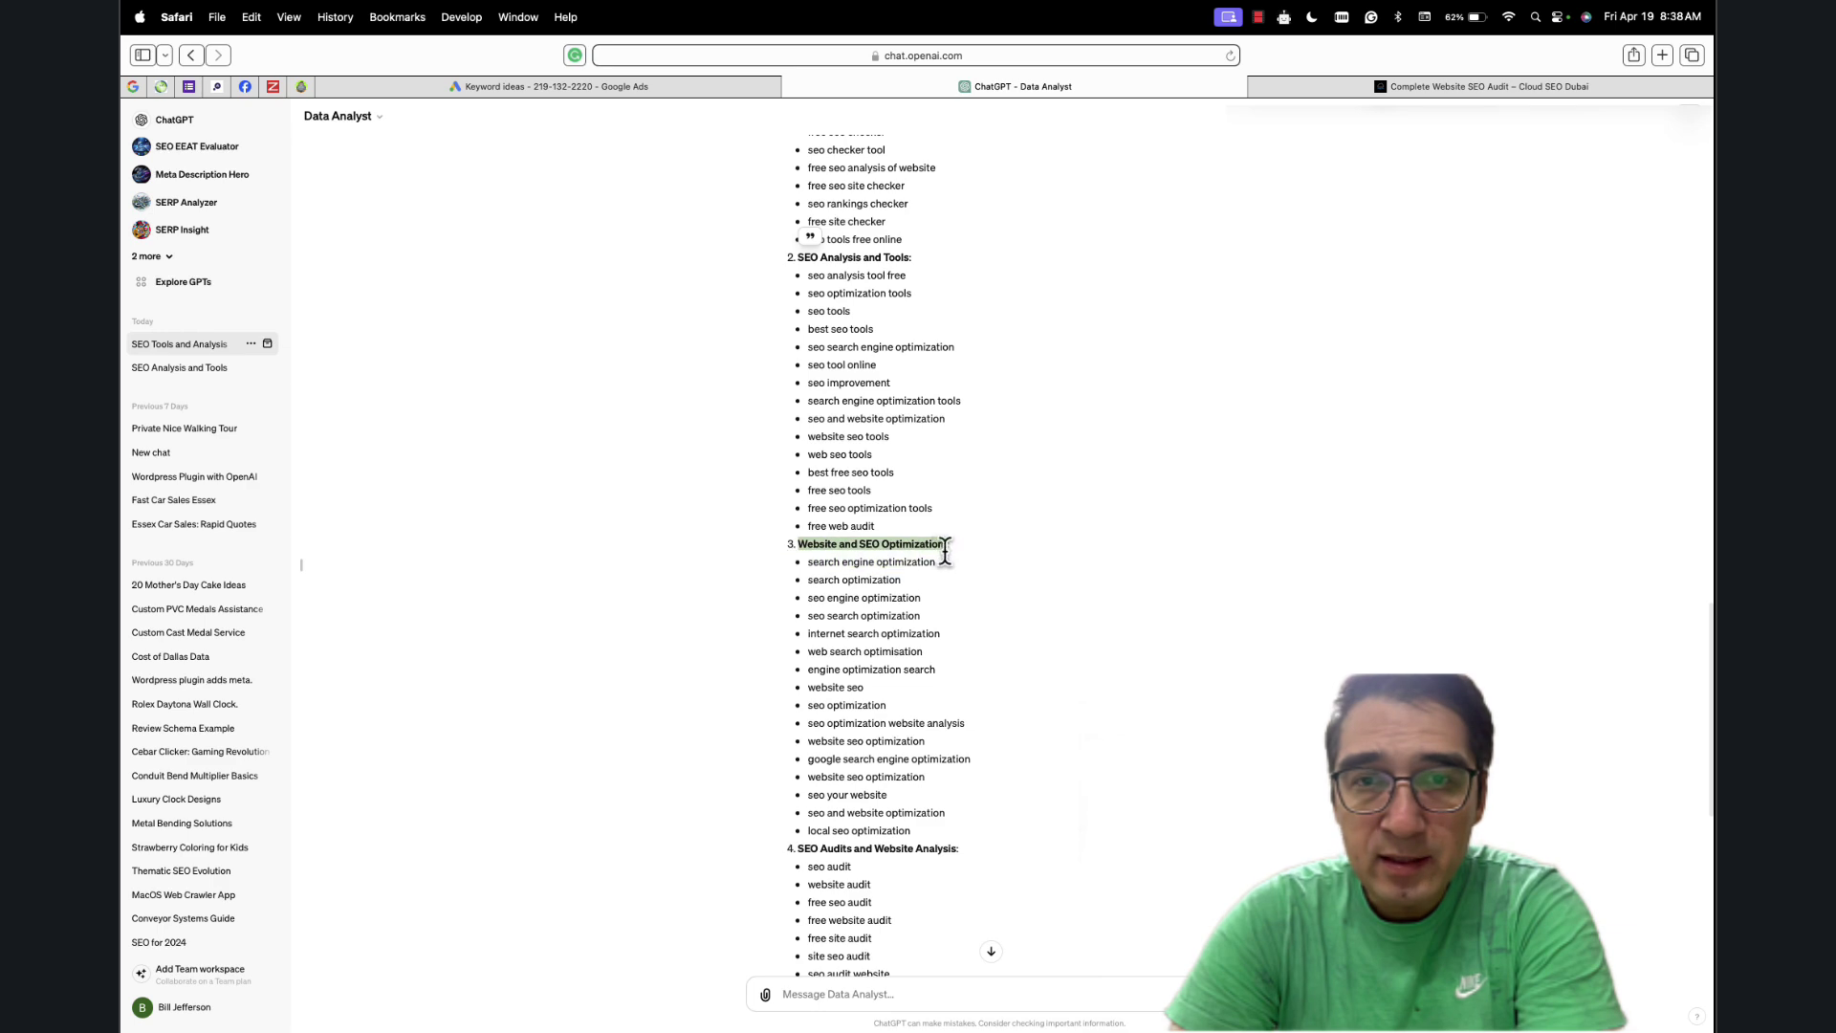
pyautogui.scroll(-1, 922, 594)
pyautogui.scroll(-7, 922, 594)
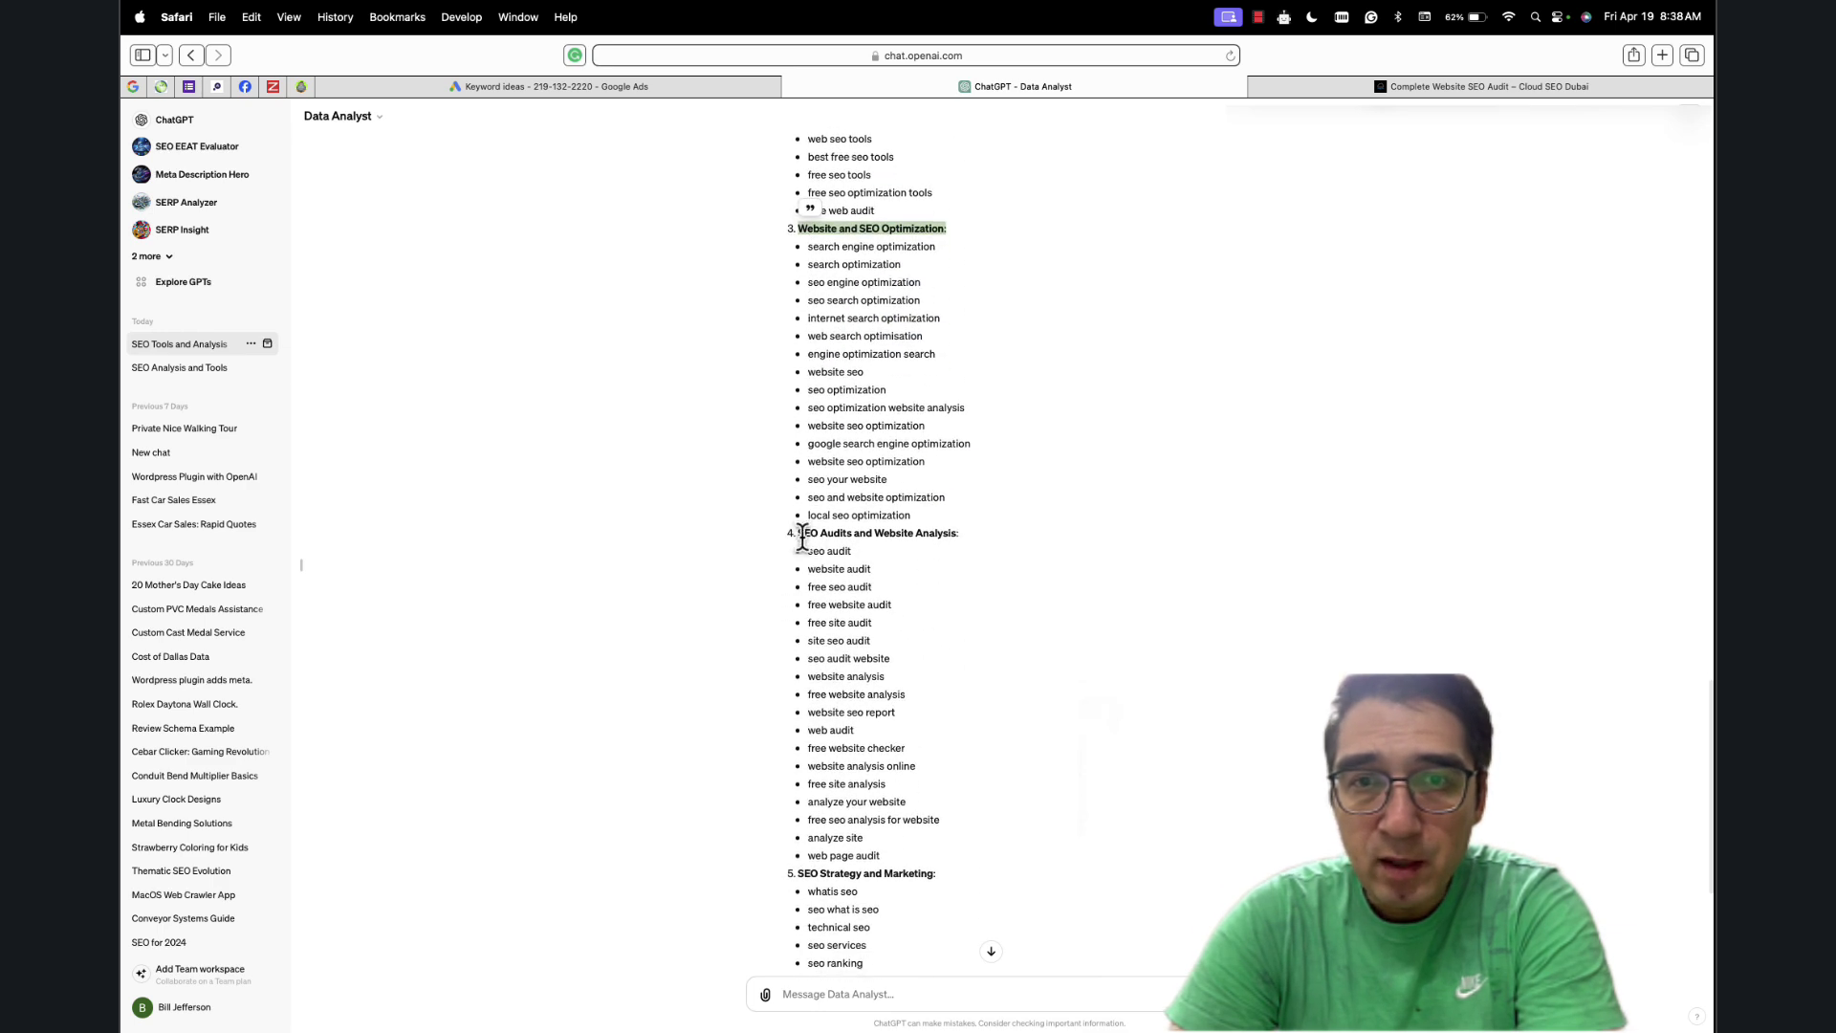
pyautogui.moveTo(799, 532); pyautogui.dragTo(964, 532)
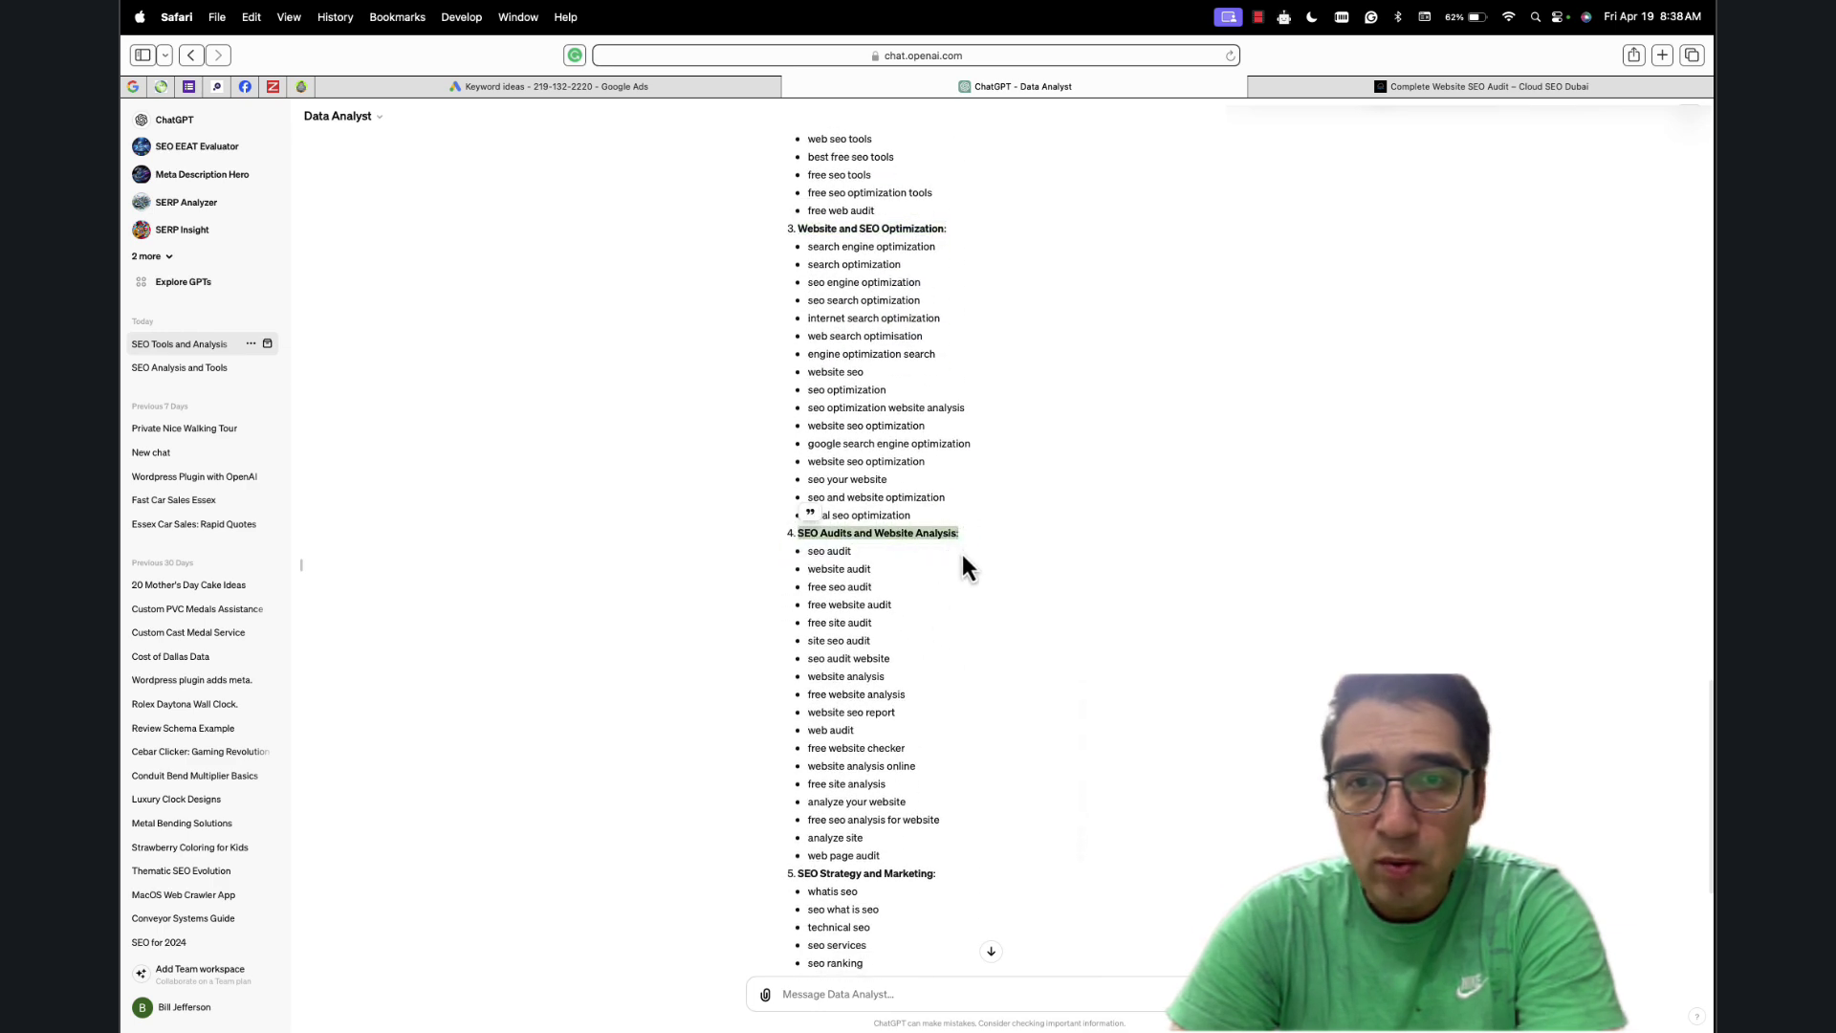
pyautogui.scroll(-8, 932, 617)
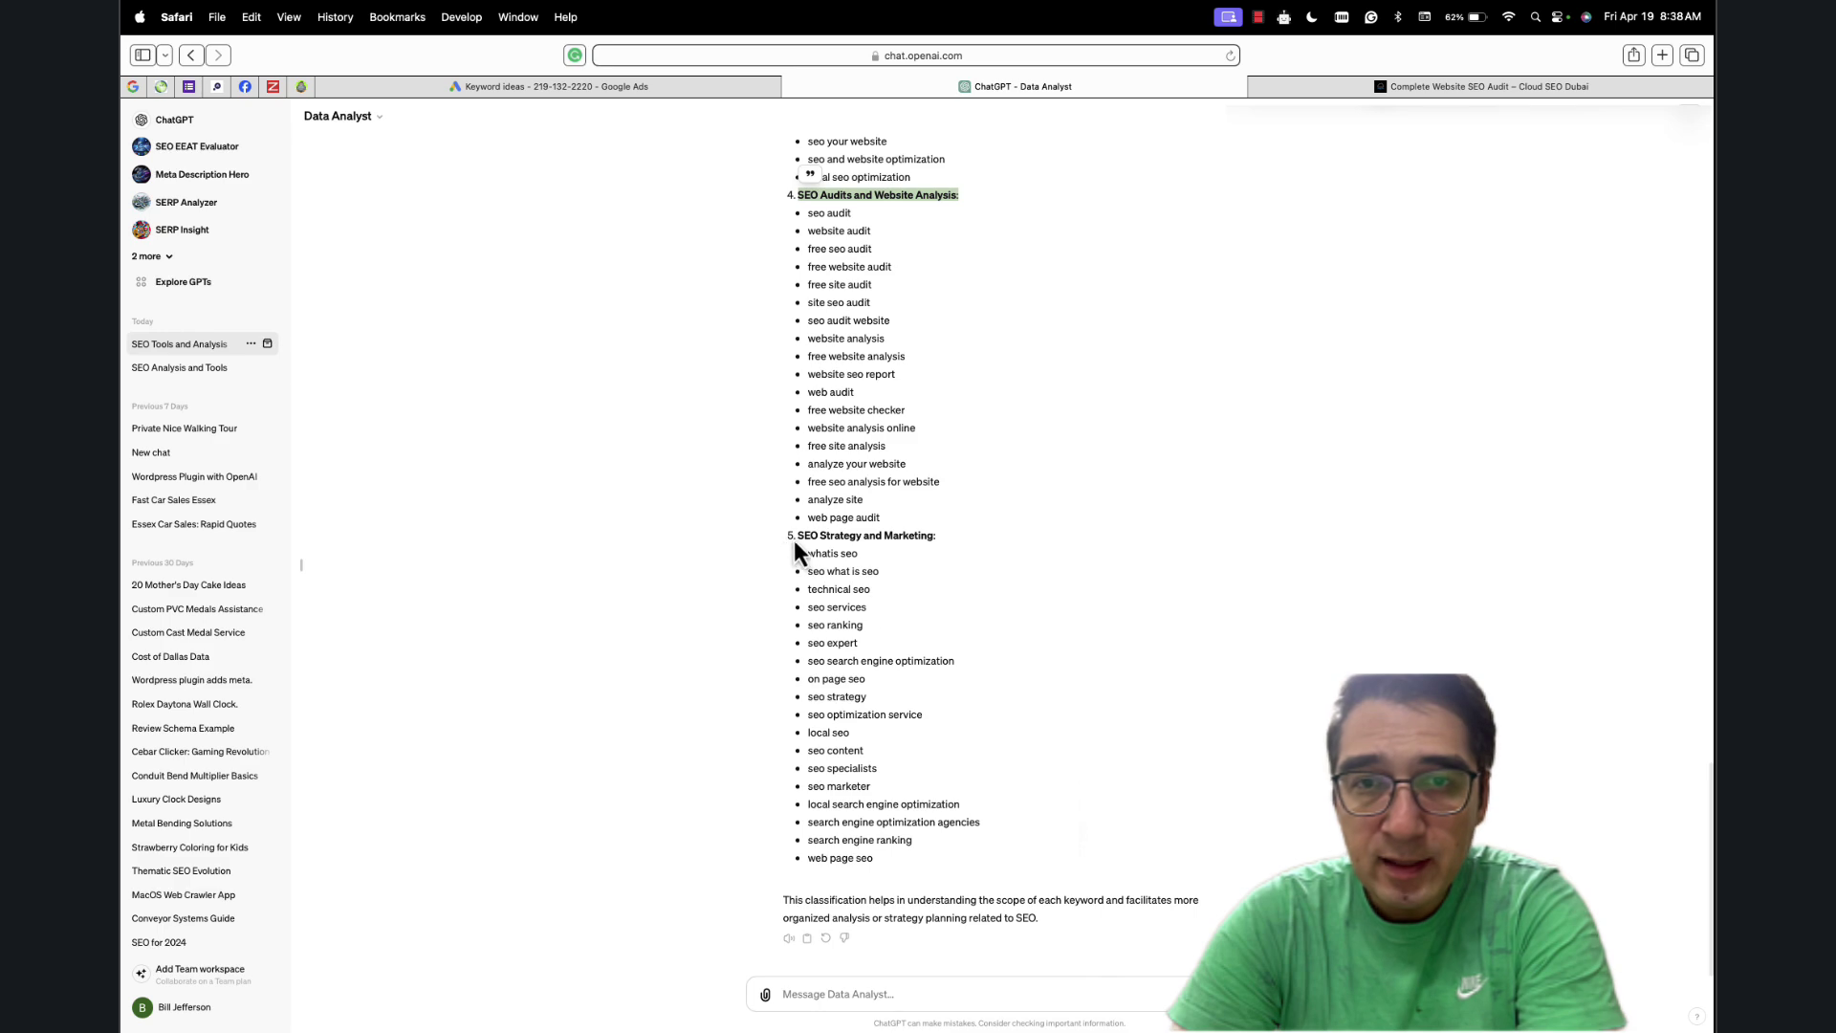
pyautogui.moveTo(794, 541); pyautogui.dragTo(935, 559)
pyautogui.click(939, 631)
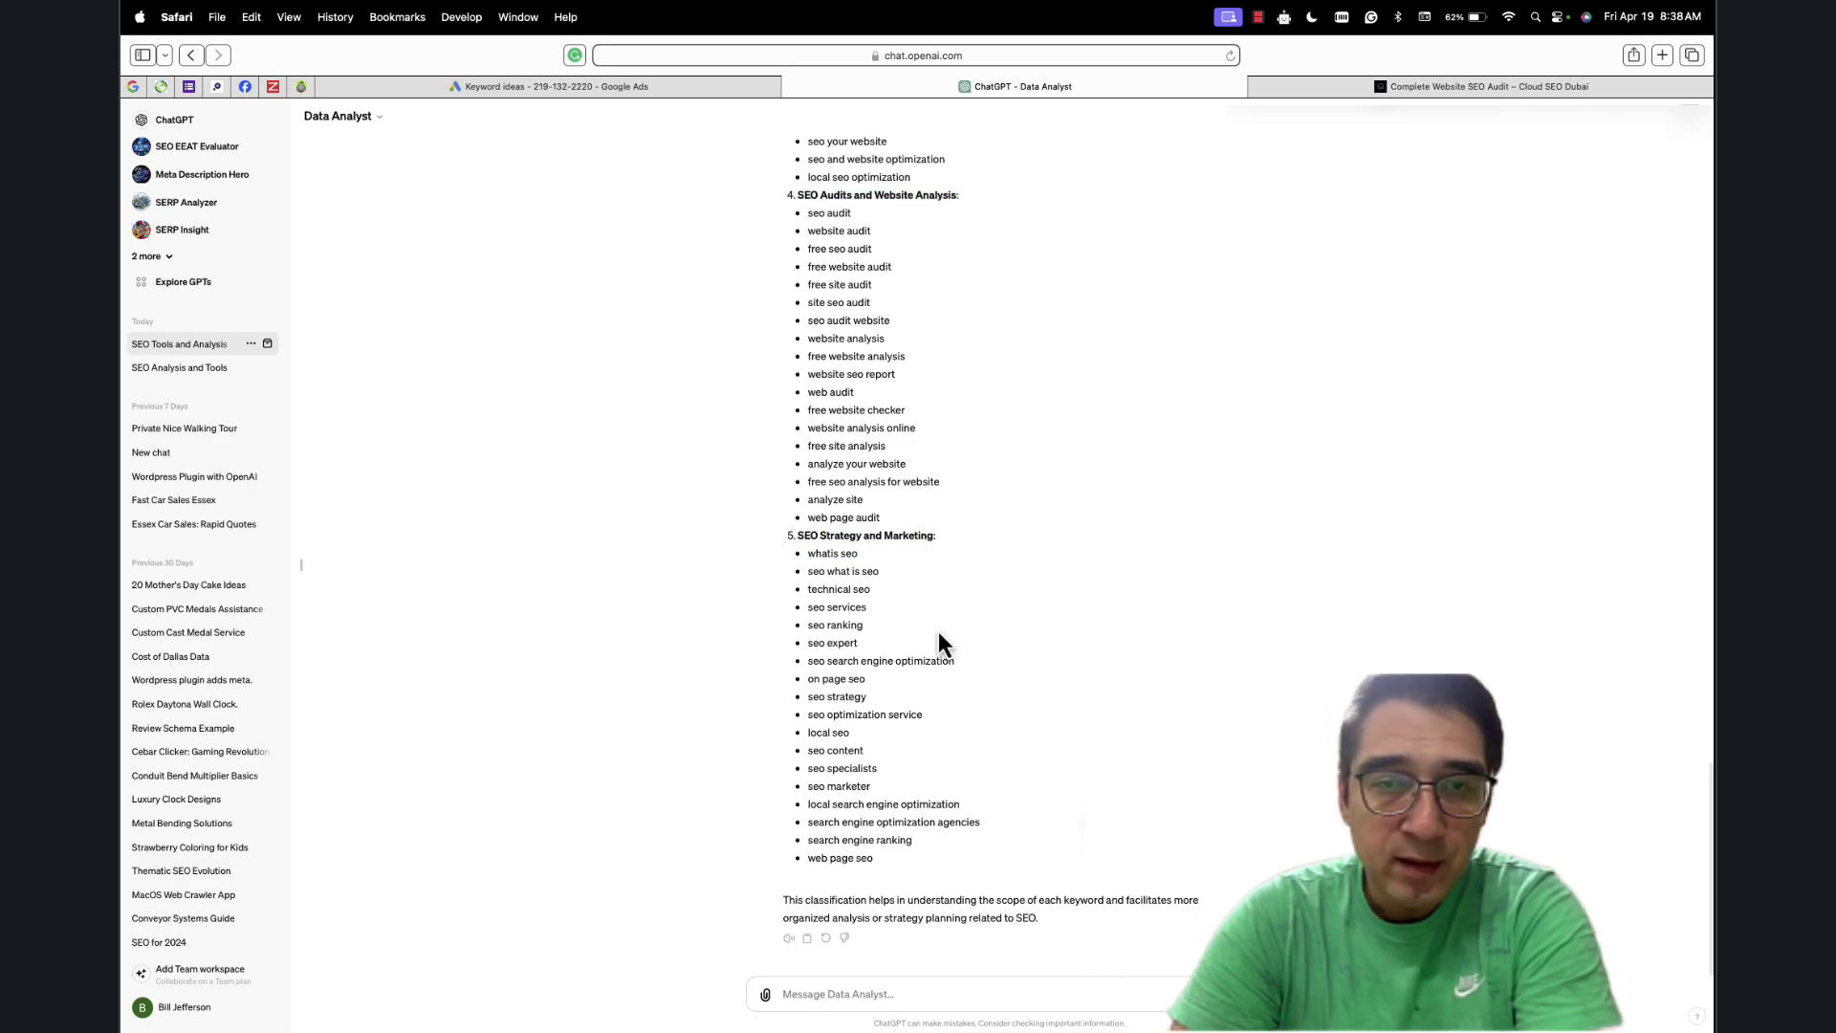
# Compare the SEO Audits and Checkers theme in ChatGPT's reply with the Cloud SEO Dubai website audit page
pyautogui.scroll(15, 938, 631)
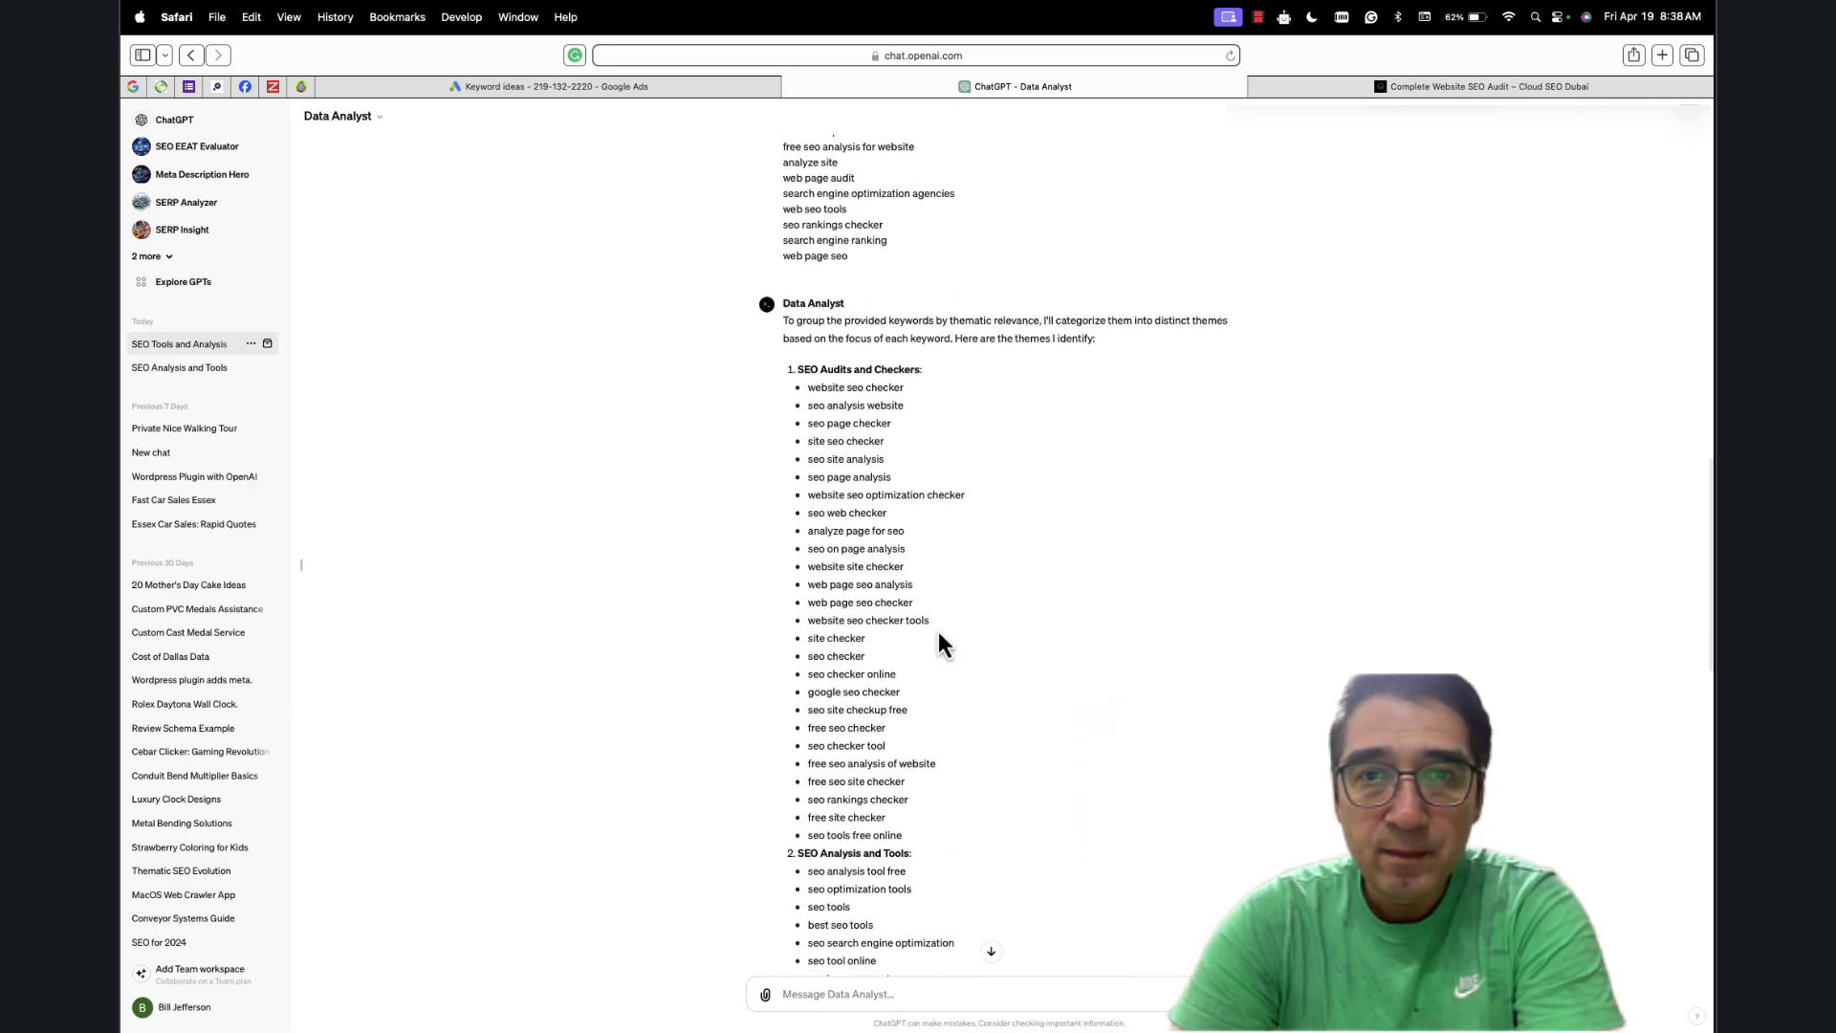
pyautogui.moveTo(801, 387); pyautogui.dragTo(1021, 838)
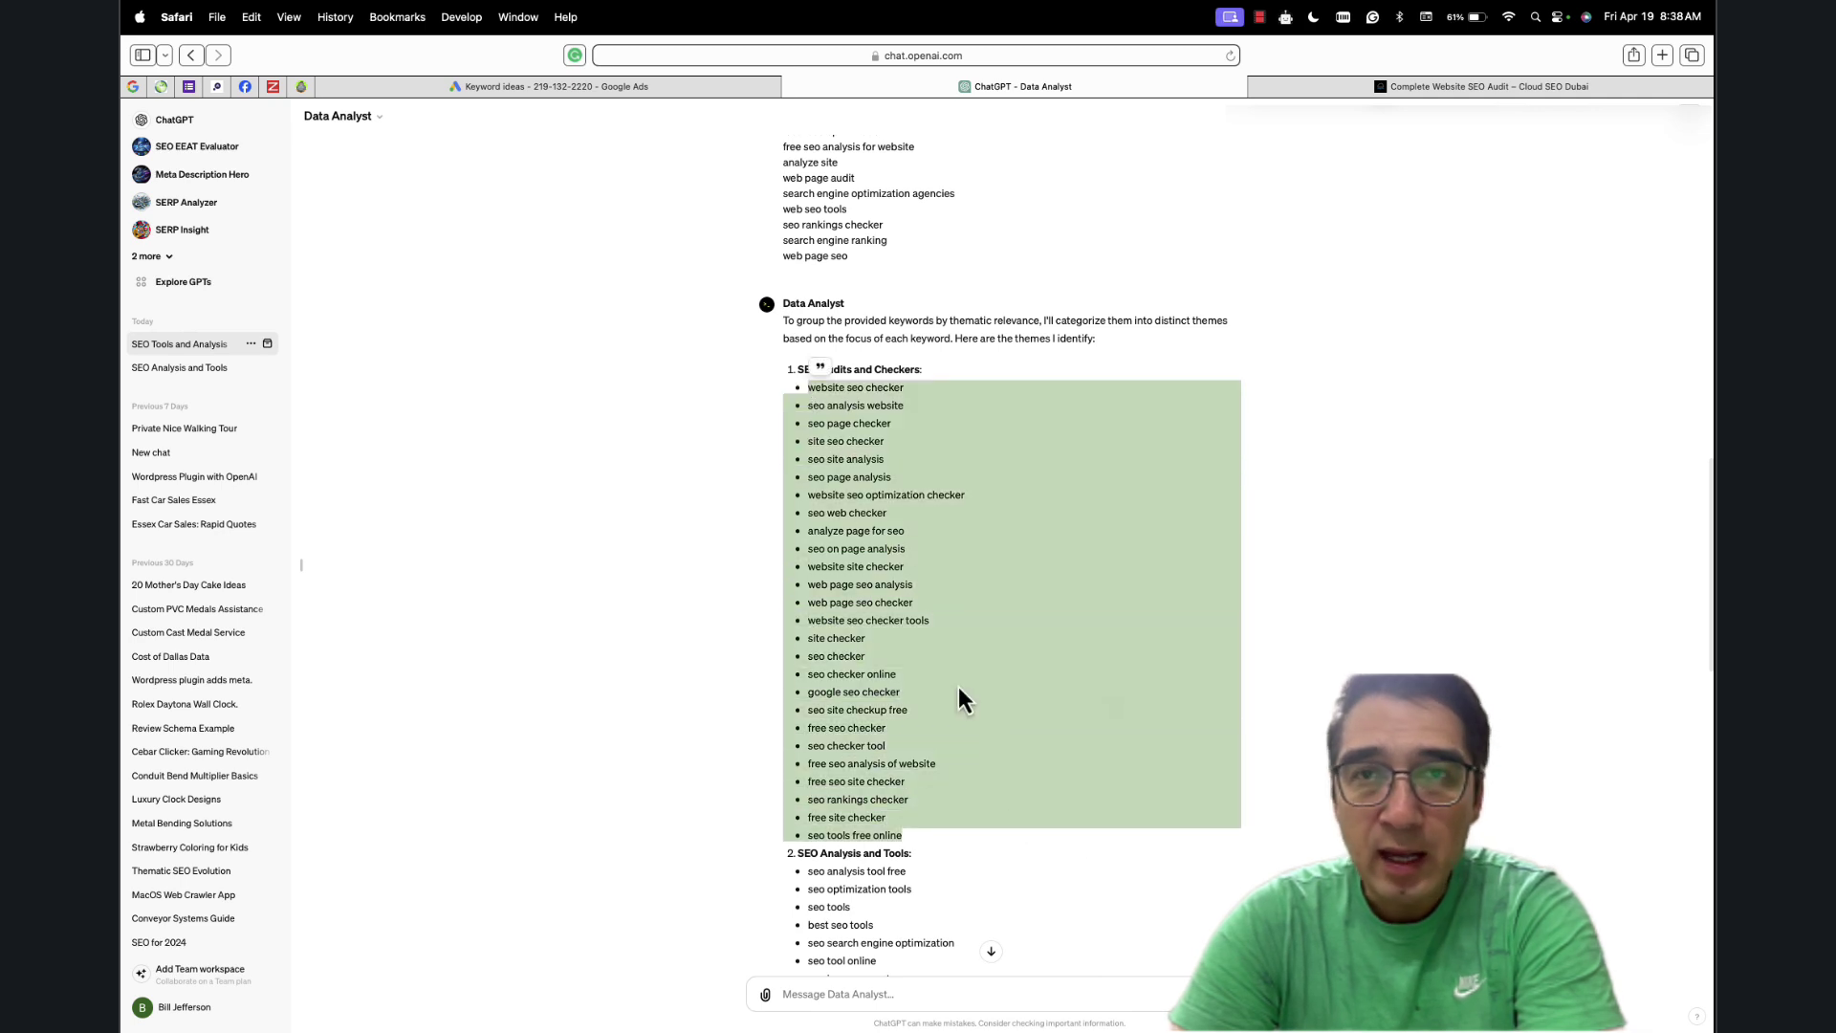
pyautogui.click(959, 687)
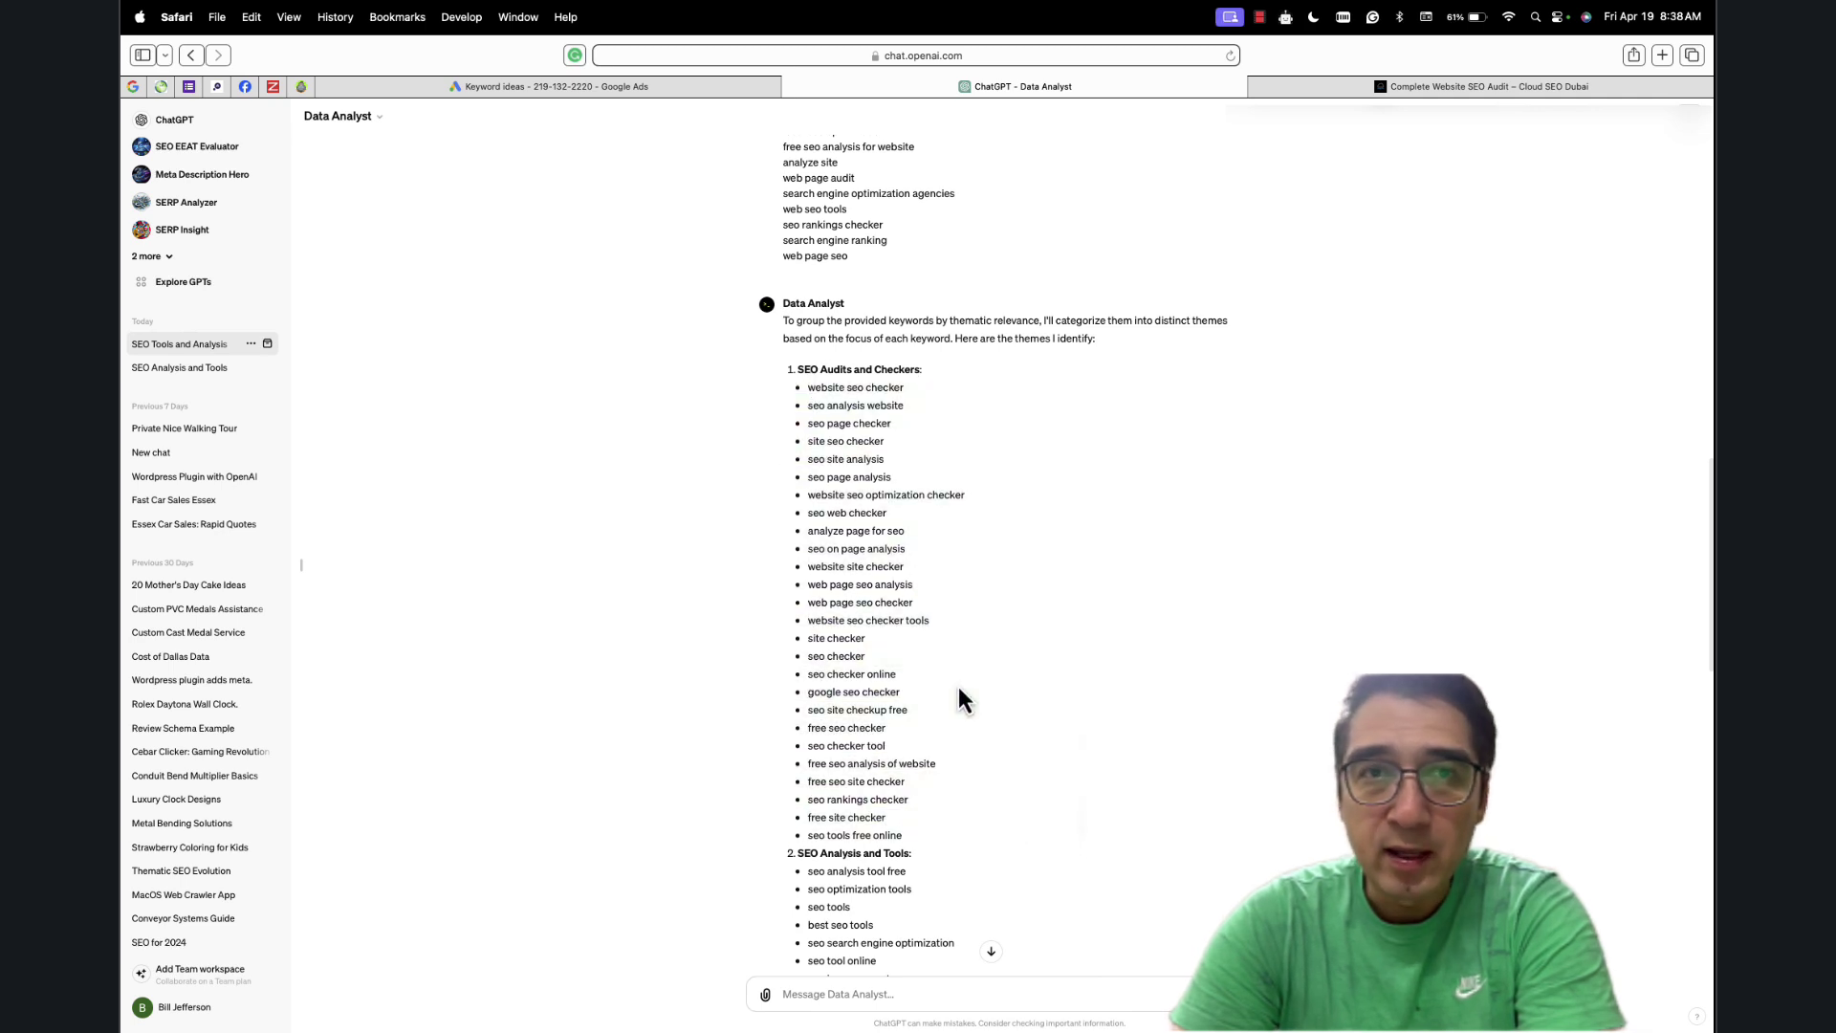
pyautogui.click(1451, 88)
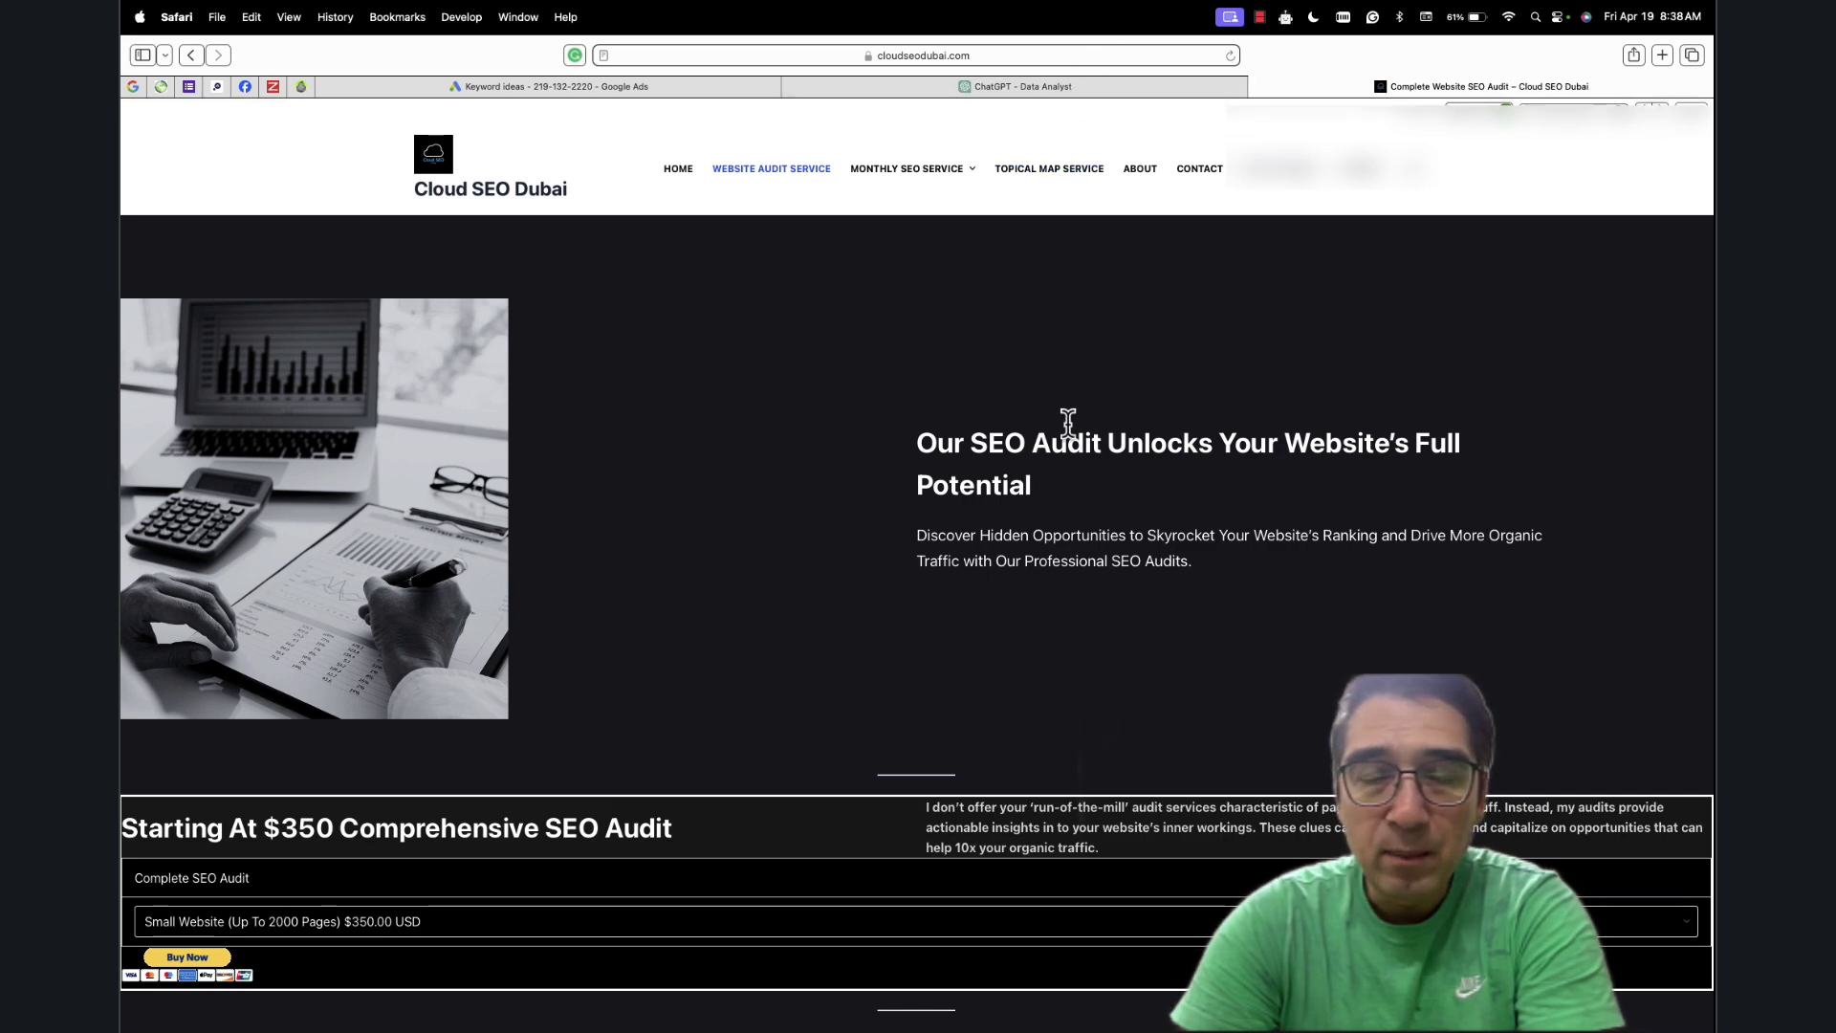
pyautogui.click(1065, 89)
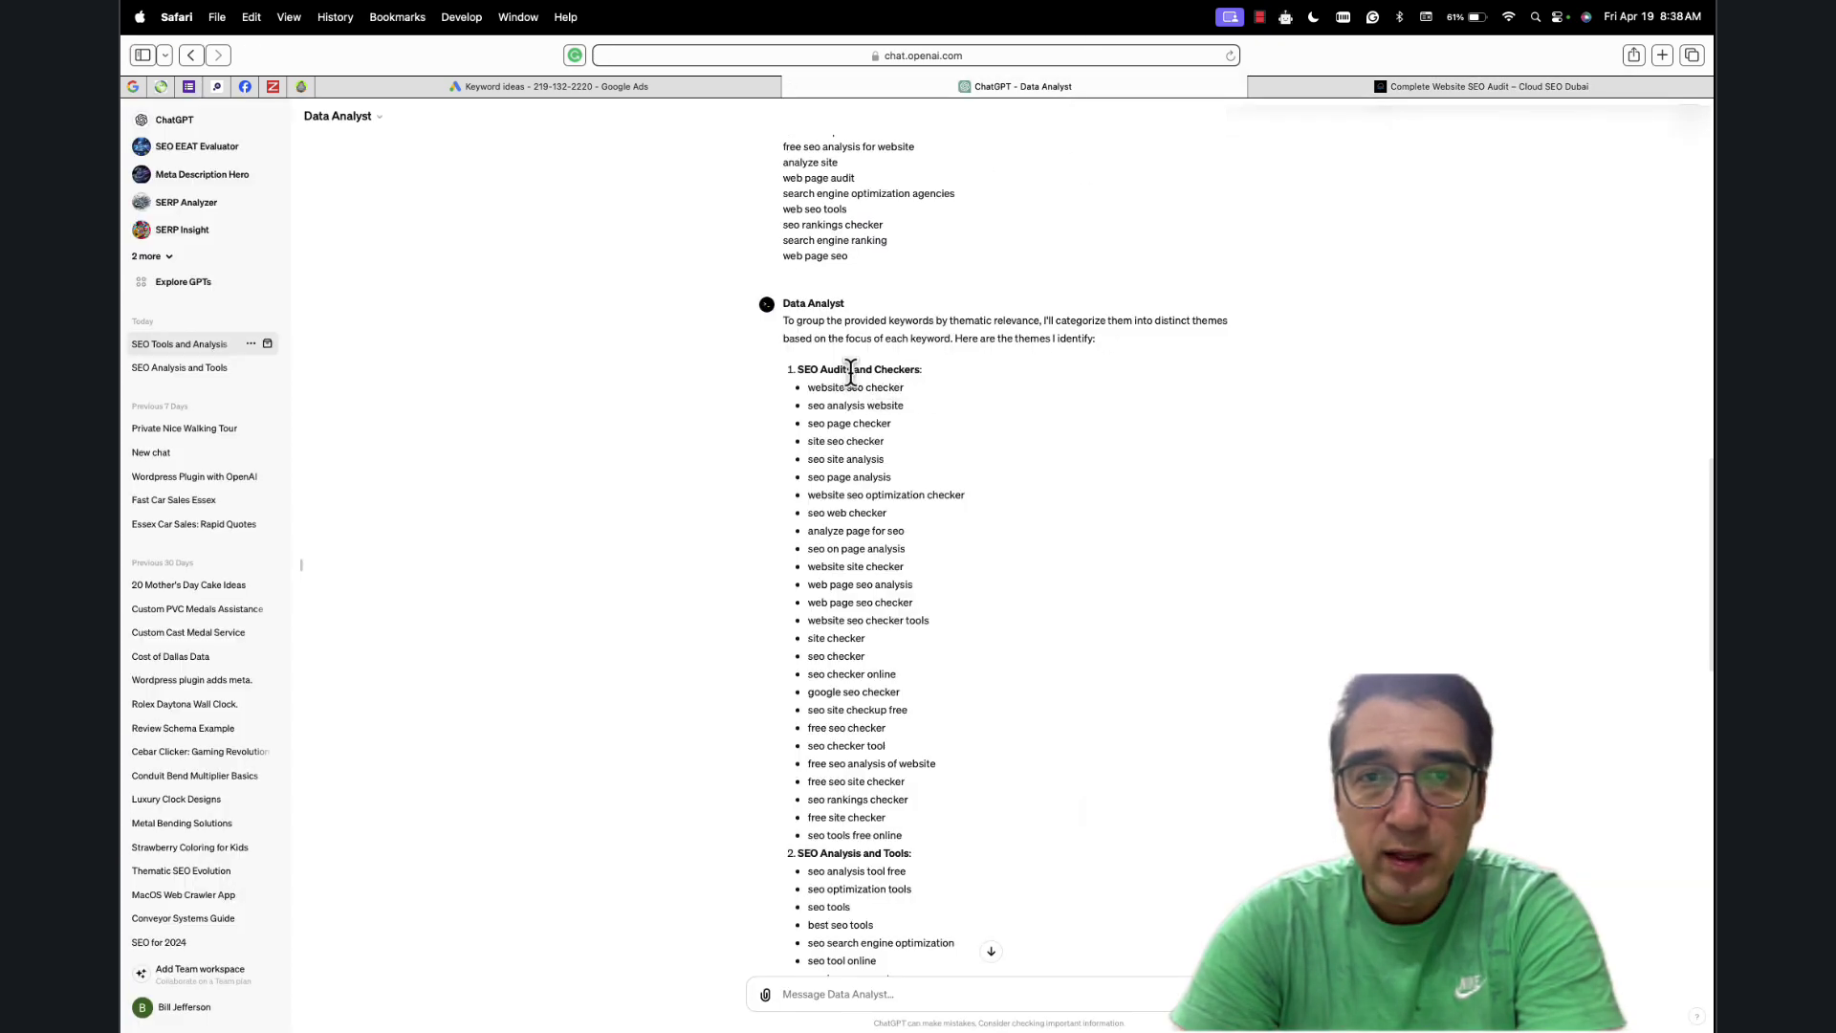
pyautogui.moveTo(801, 369); pyautogui.dragTo(922, 371)
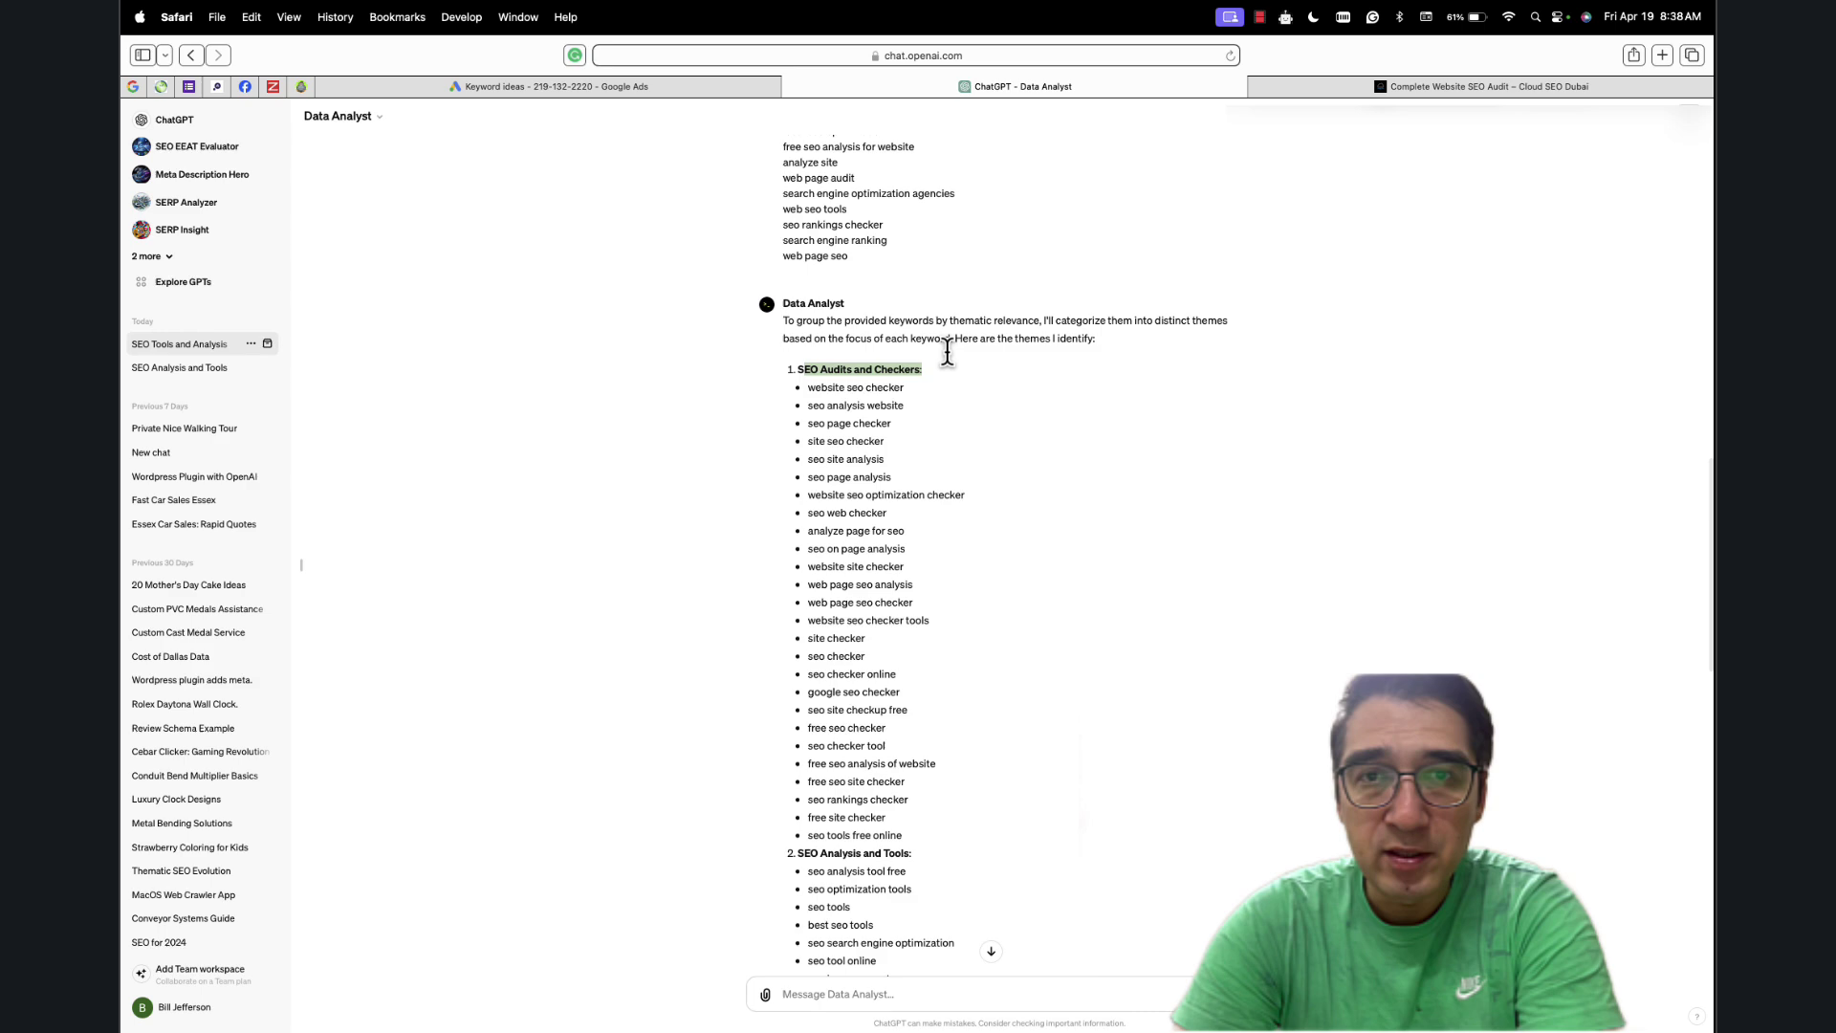
pyautogui.click(968, 417)
pyautogui.scroll(-1, 968, 417)
pyautogui.click(1448, 85)
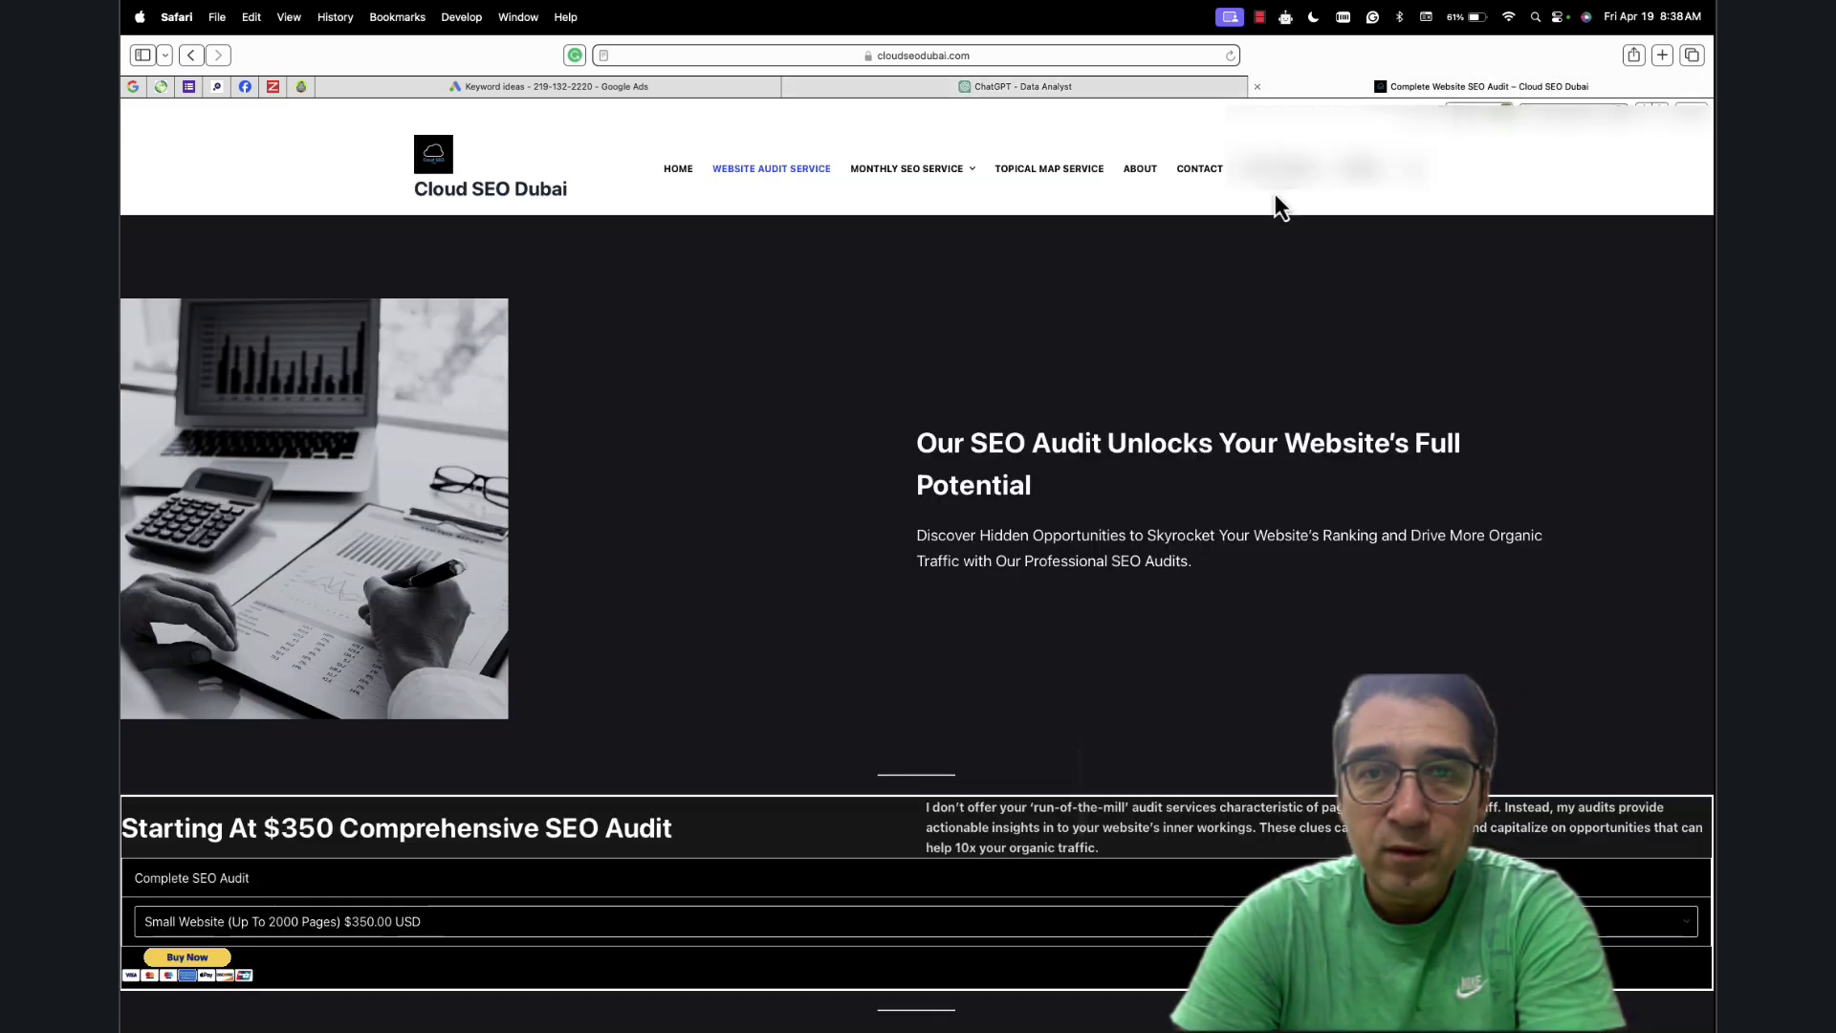
pyautogui.click(1153, 94)
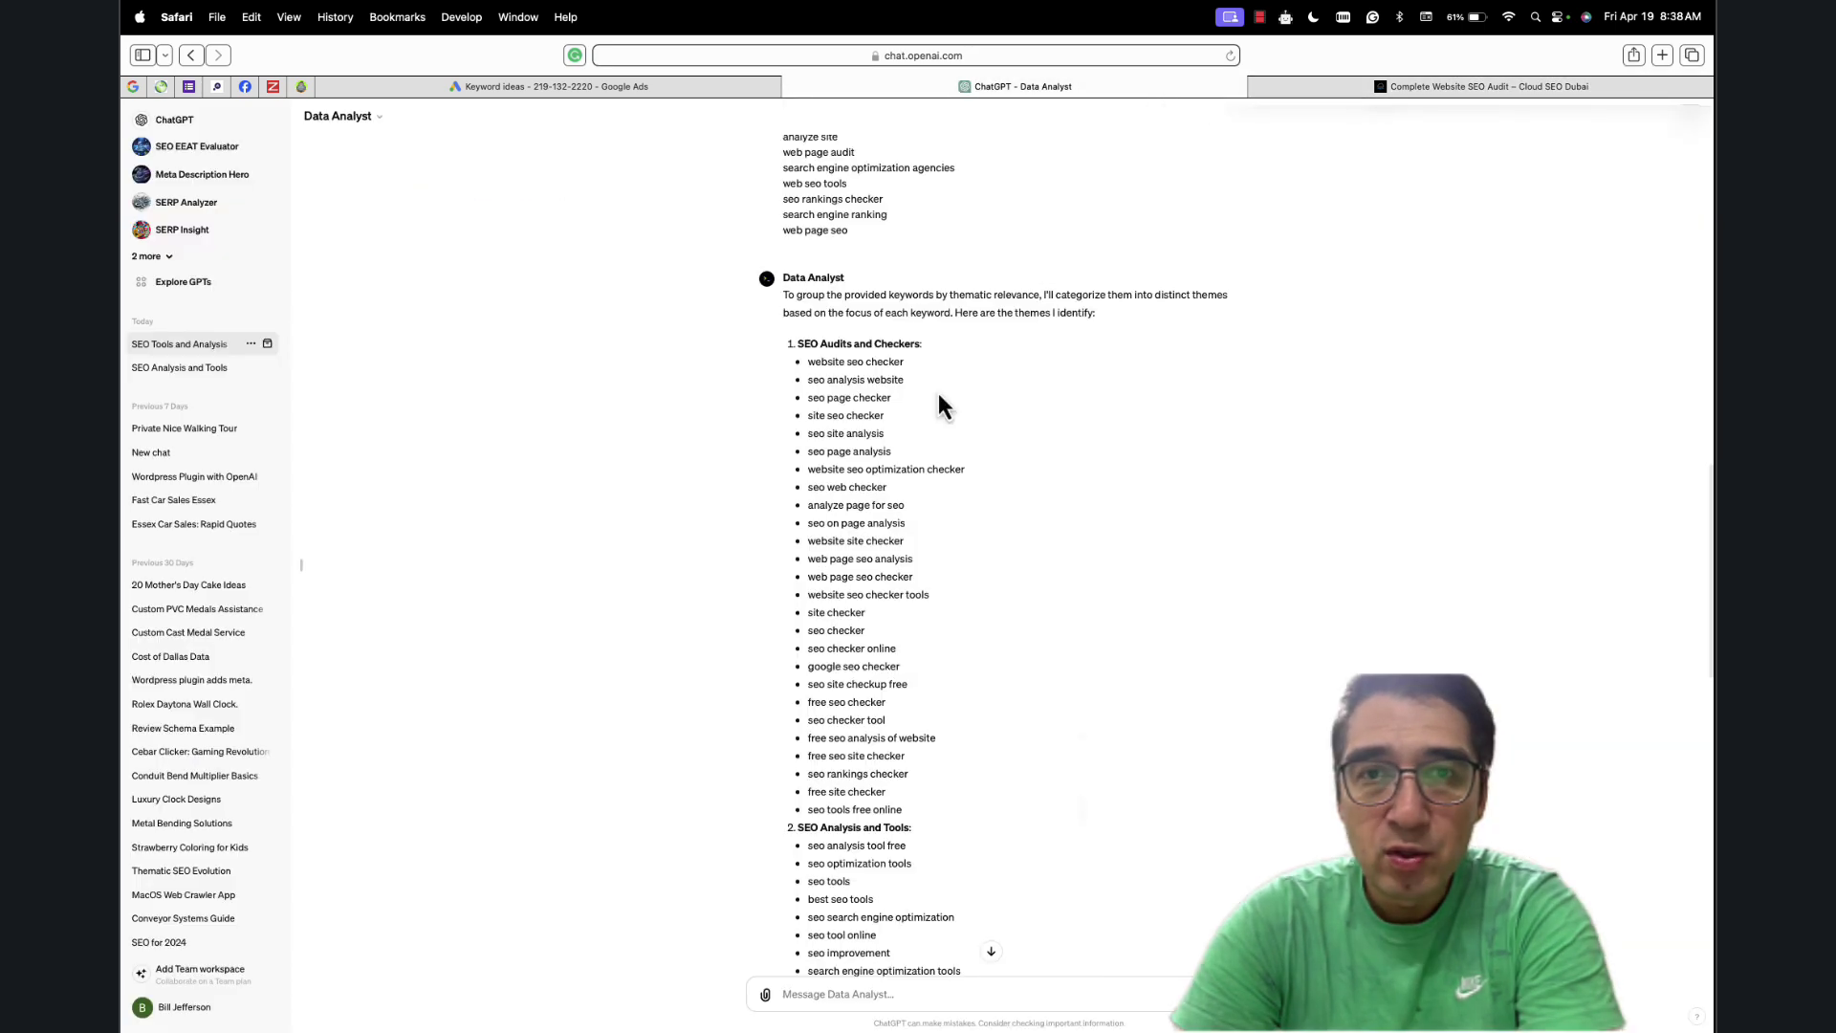
# Highlight every keyword under SEO Audits and Checkers and check the list against the content of the audit page
pyautogui.scroll(-2, 813, 434)
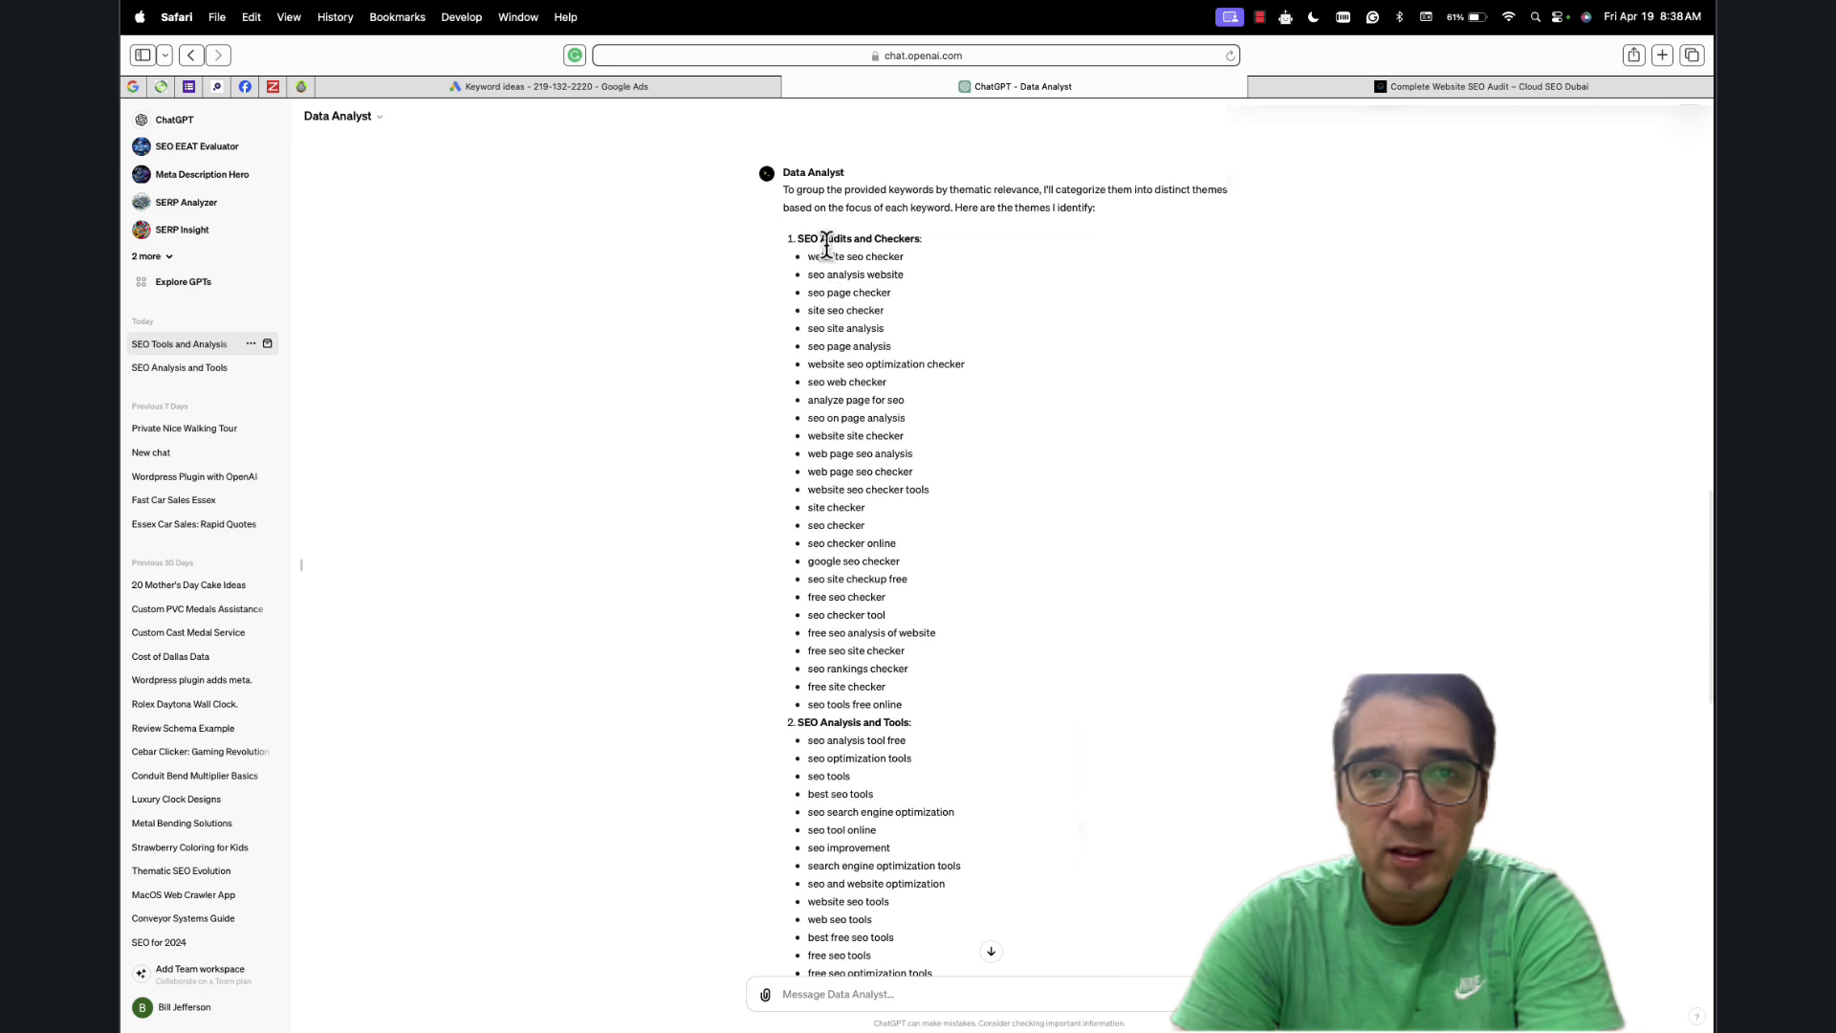
pyautogui.moveTo(806, 256); pyautogui.dragTo(992, 705)
pyautogui.scroll(-3, 978, 526)
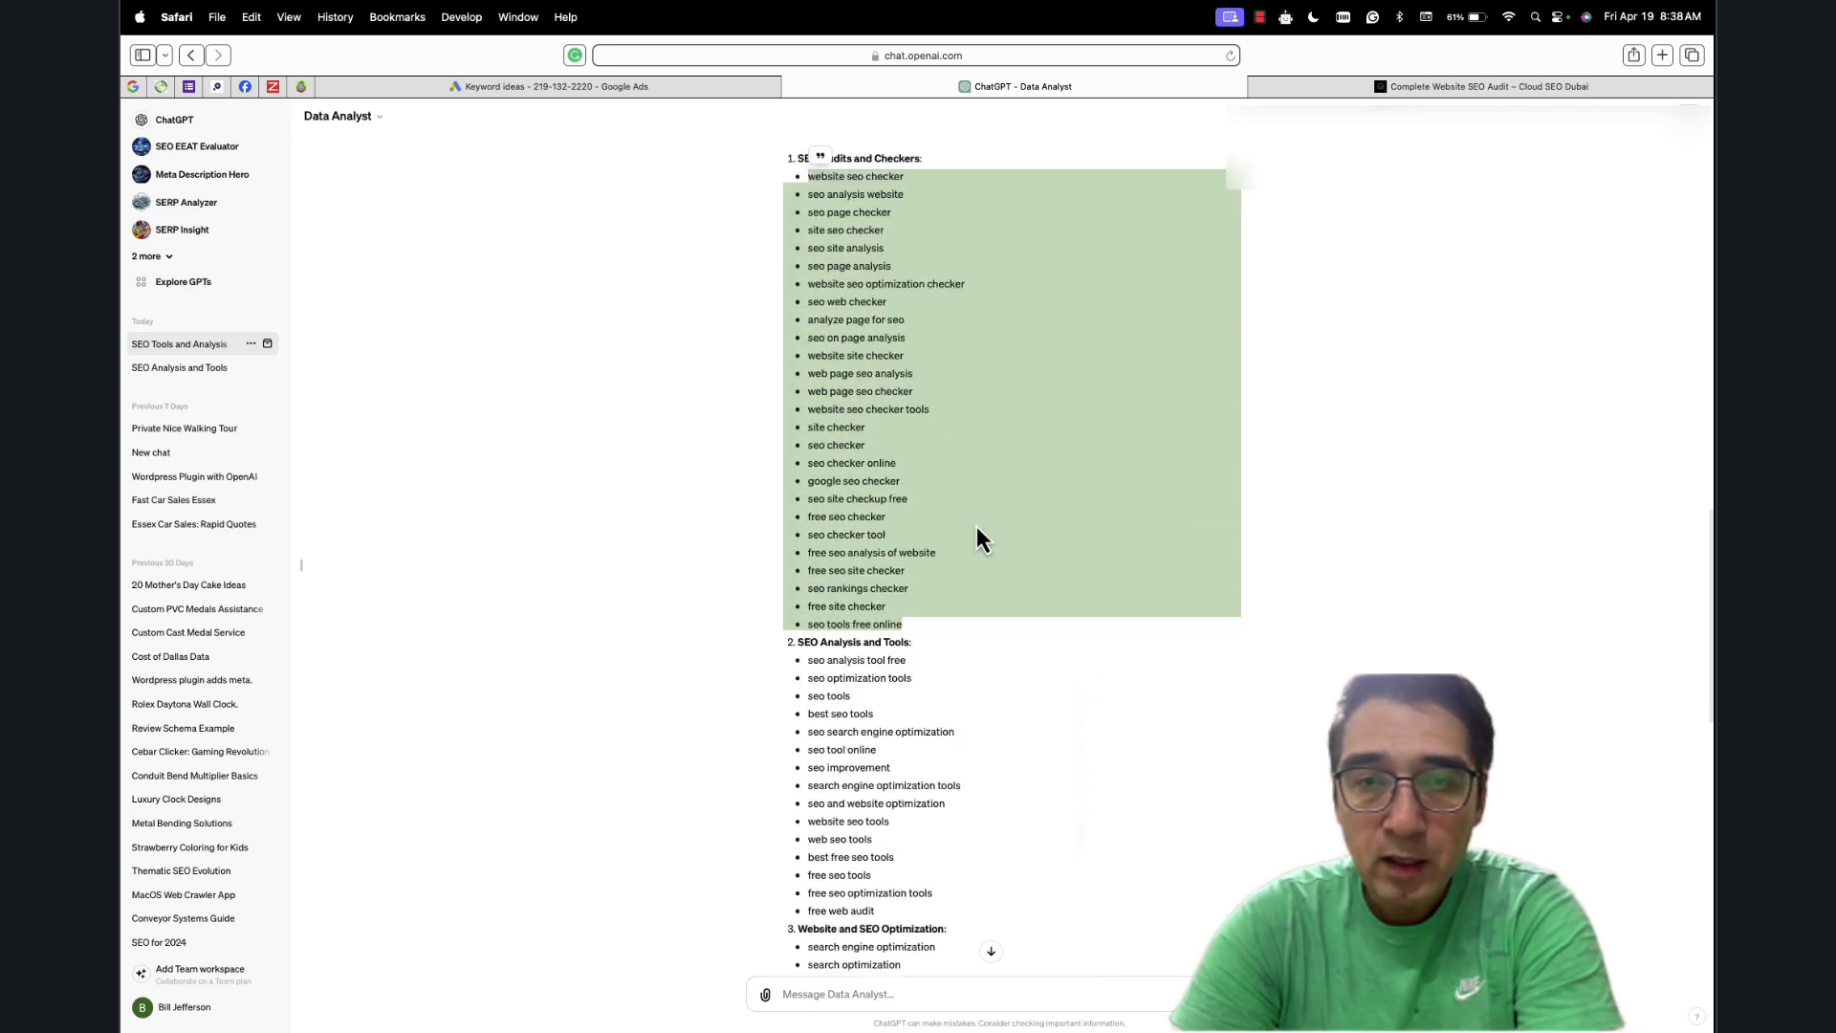
pyautogui.scroll(3, 954, 438)
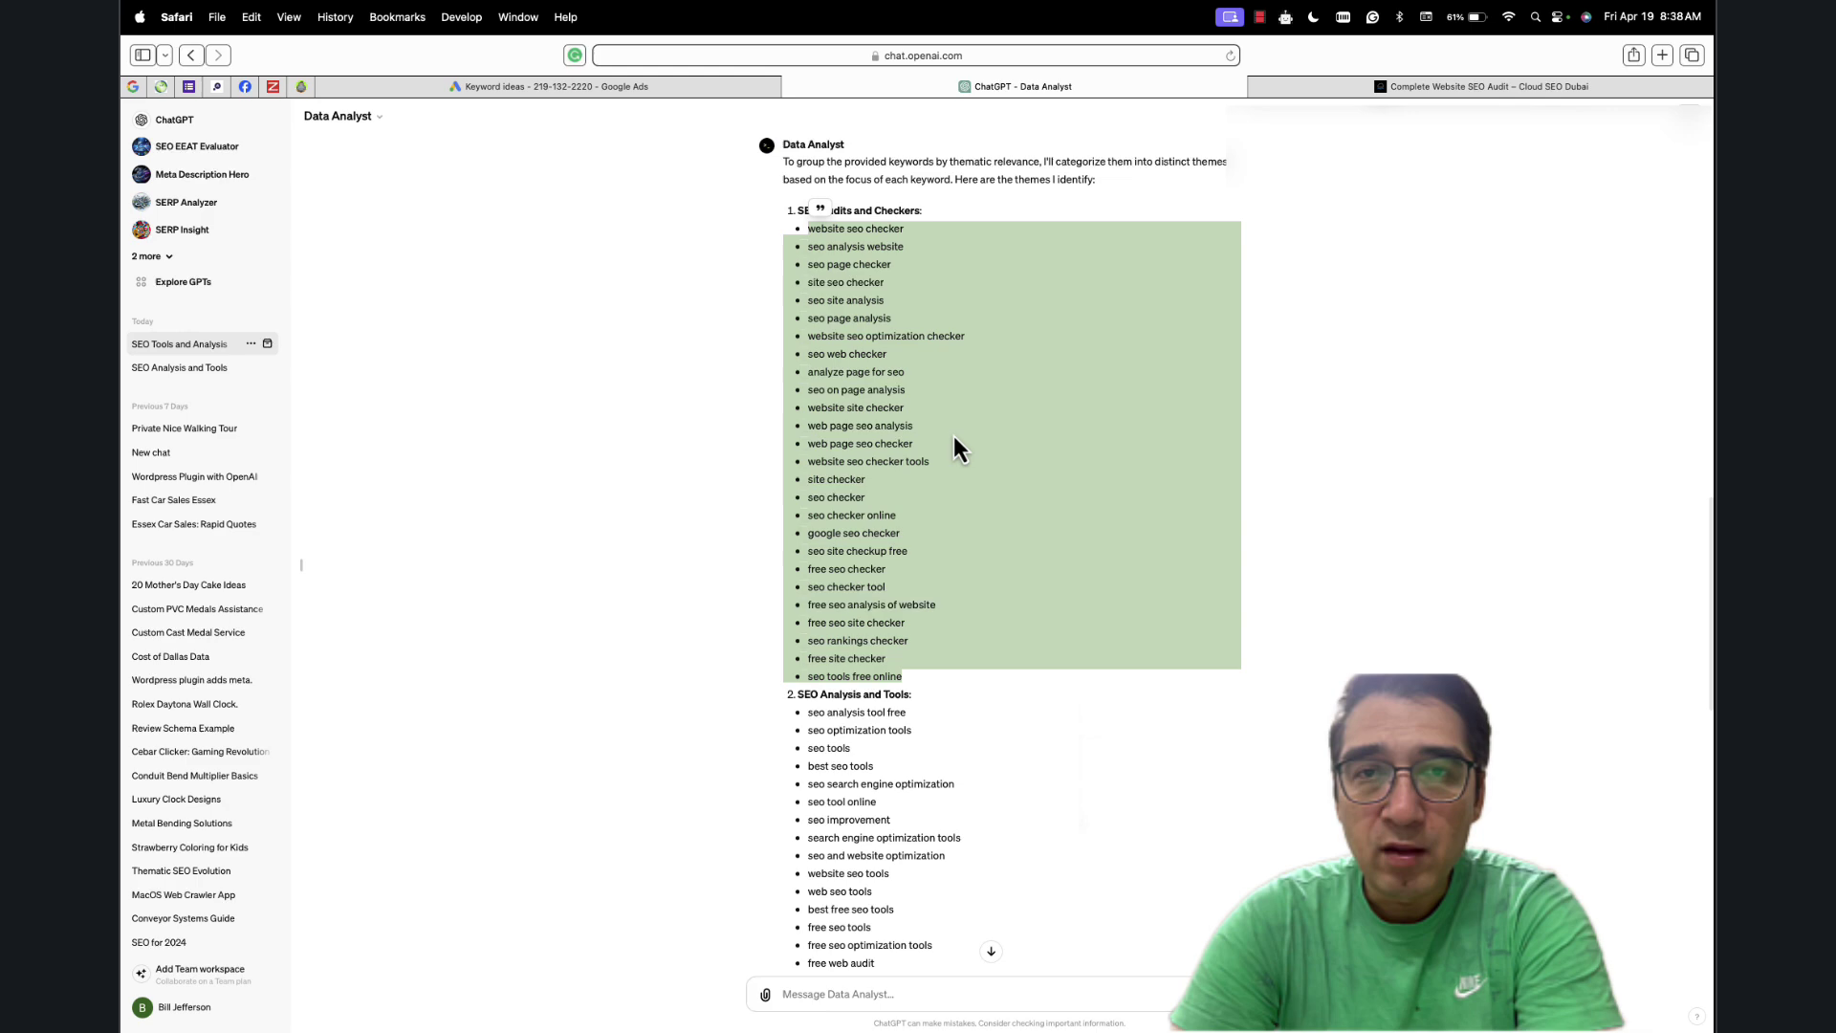
pyautogui.click(977, 389)
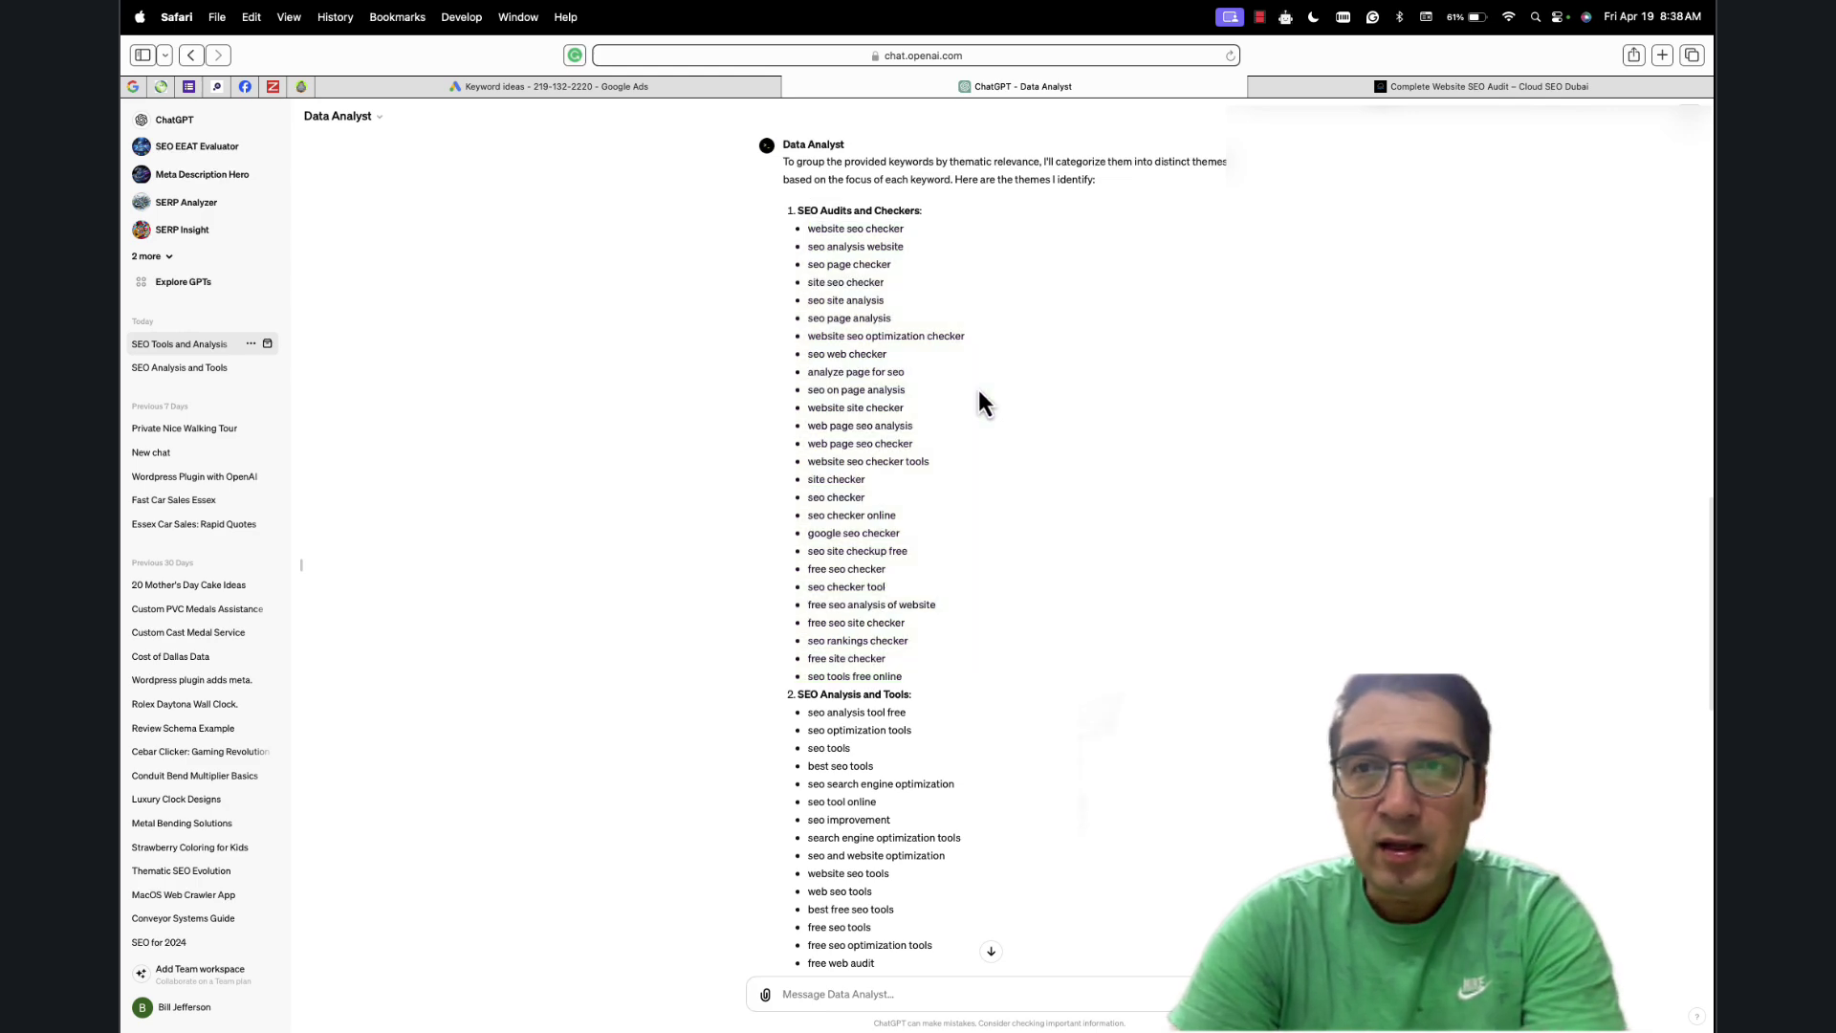
pyautogui.click(1414, 88)
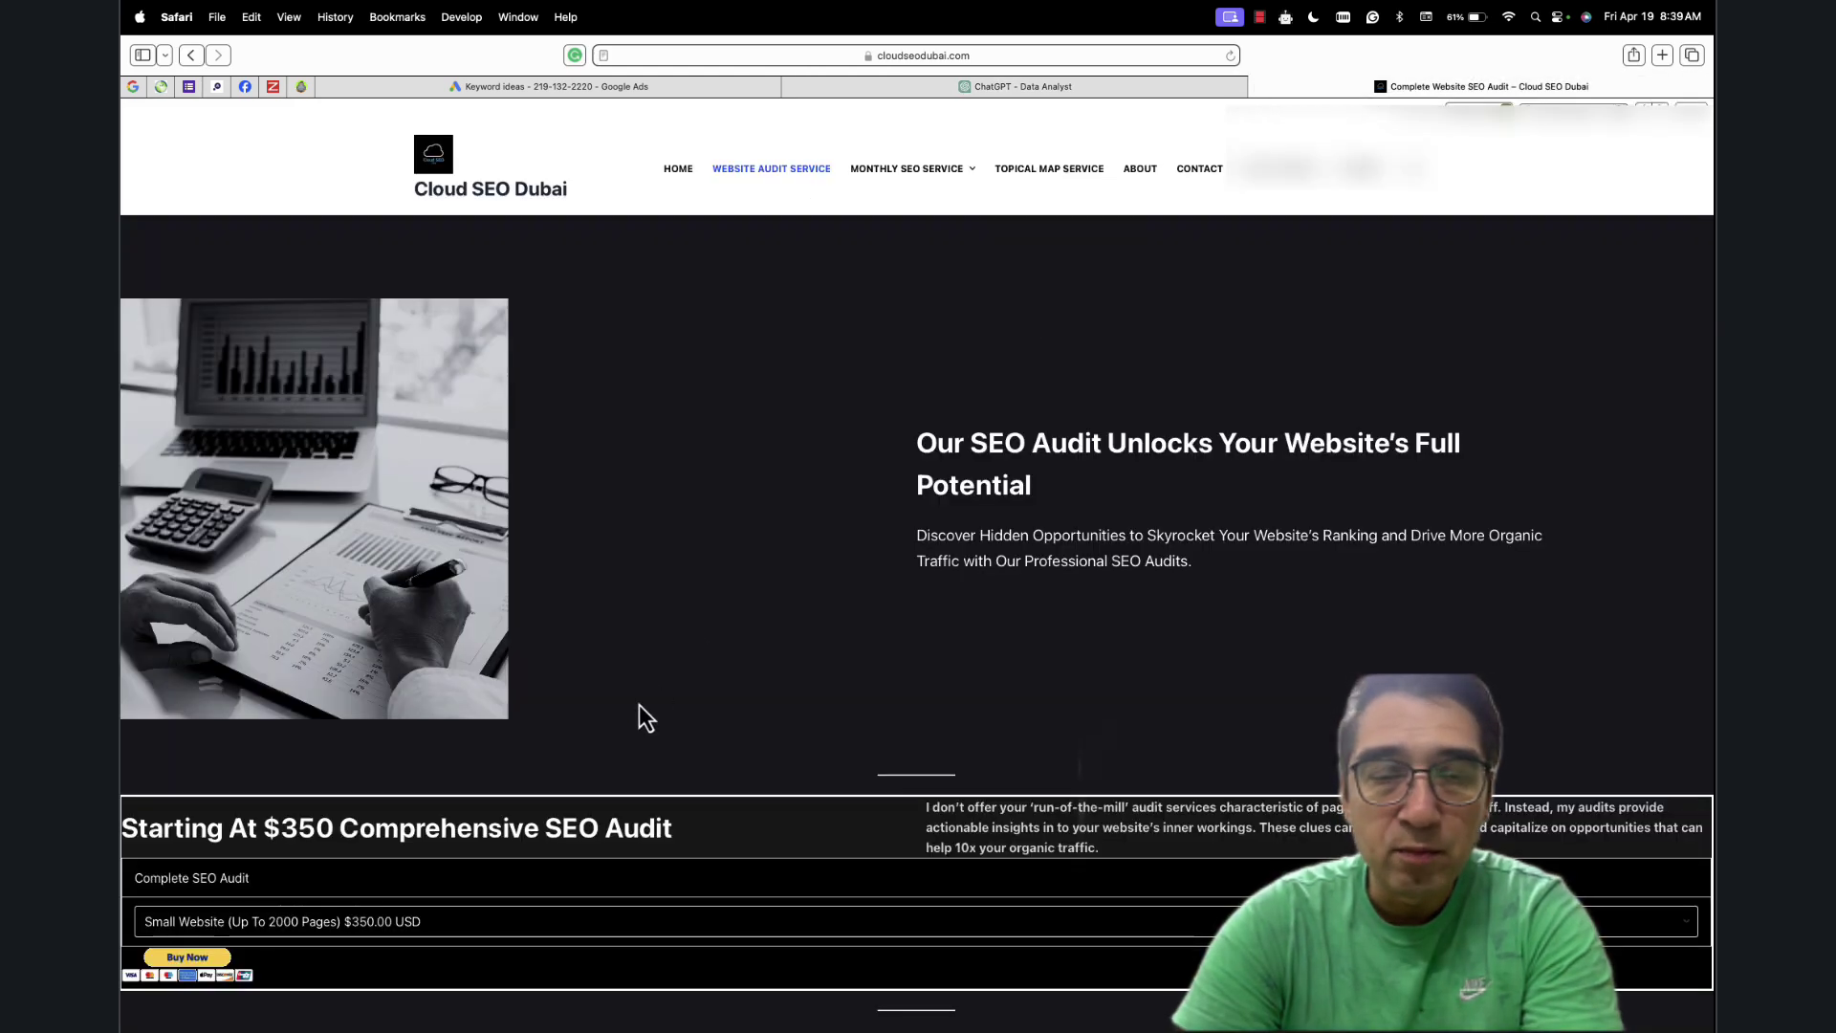
pyautogui.click(1118, 93)
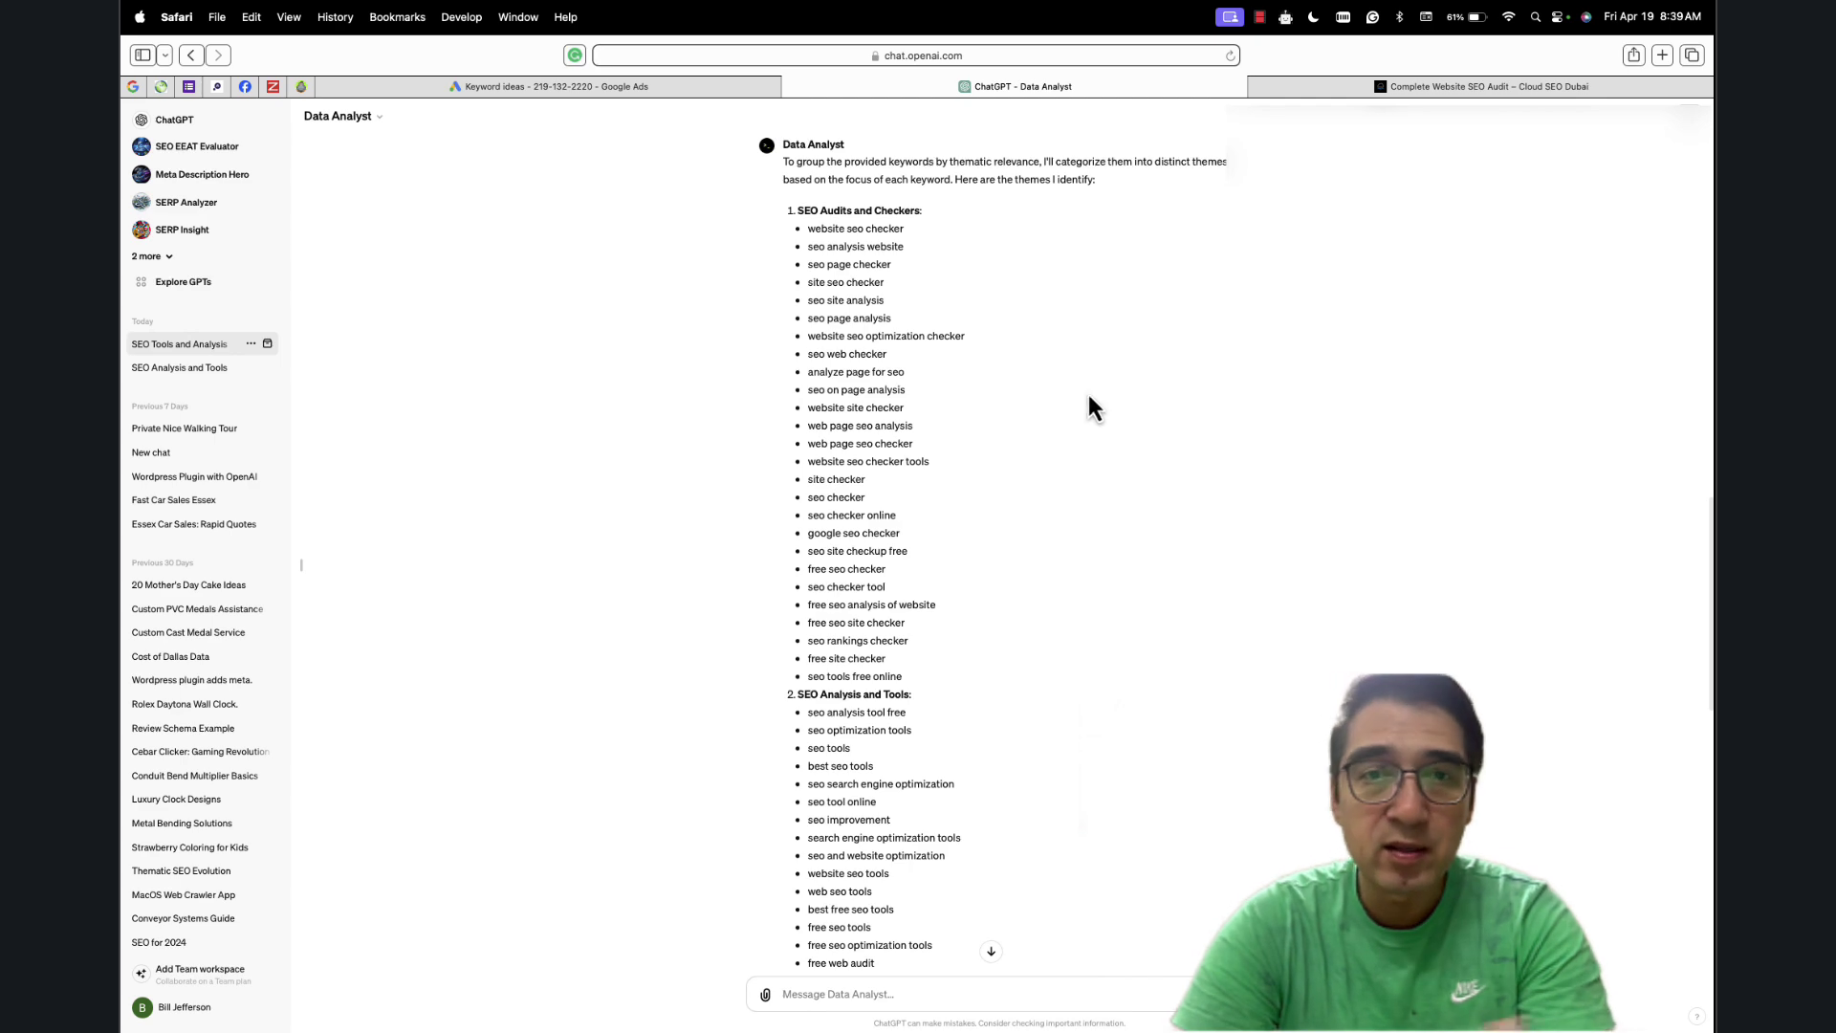
# Examine the remaining themes after SEO Audits and Checkers, highlighting the keywords listed under Website and SEO Optimization
pyautogui.scroll(-5, 1079, 400)
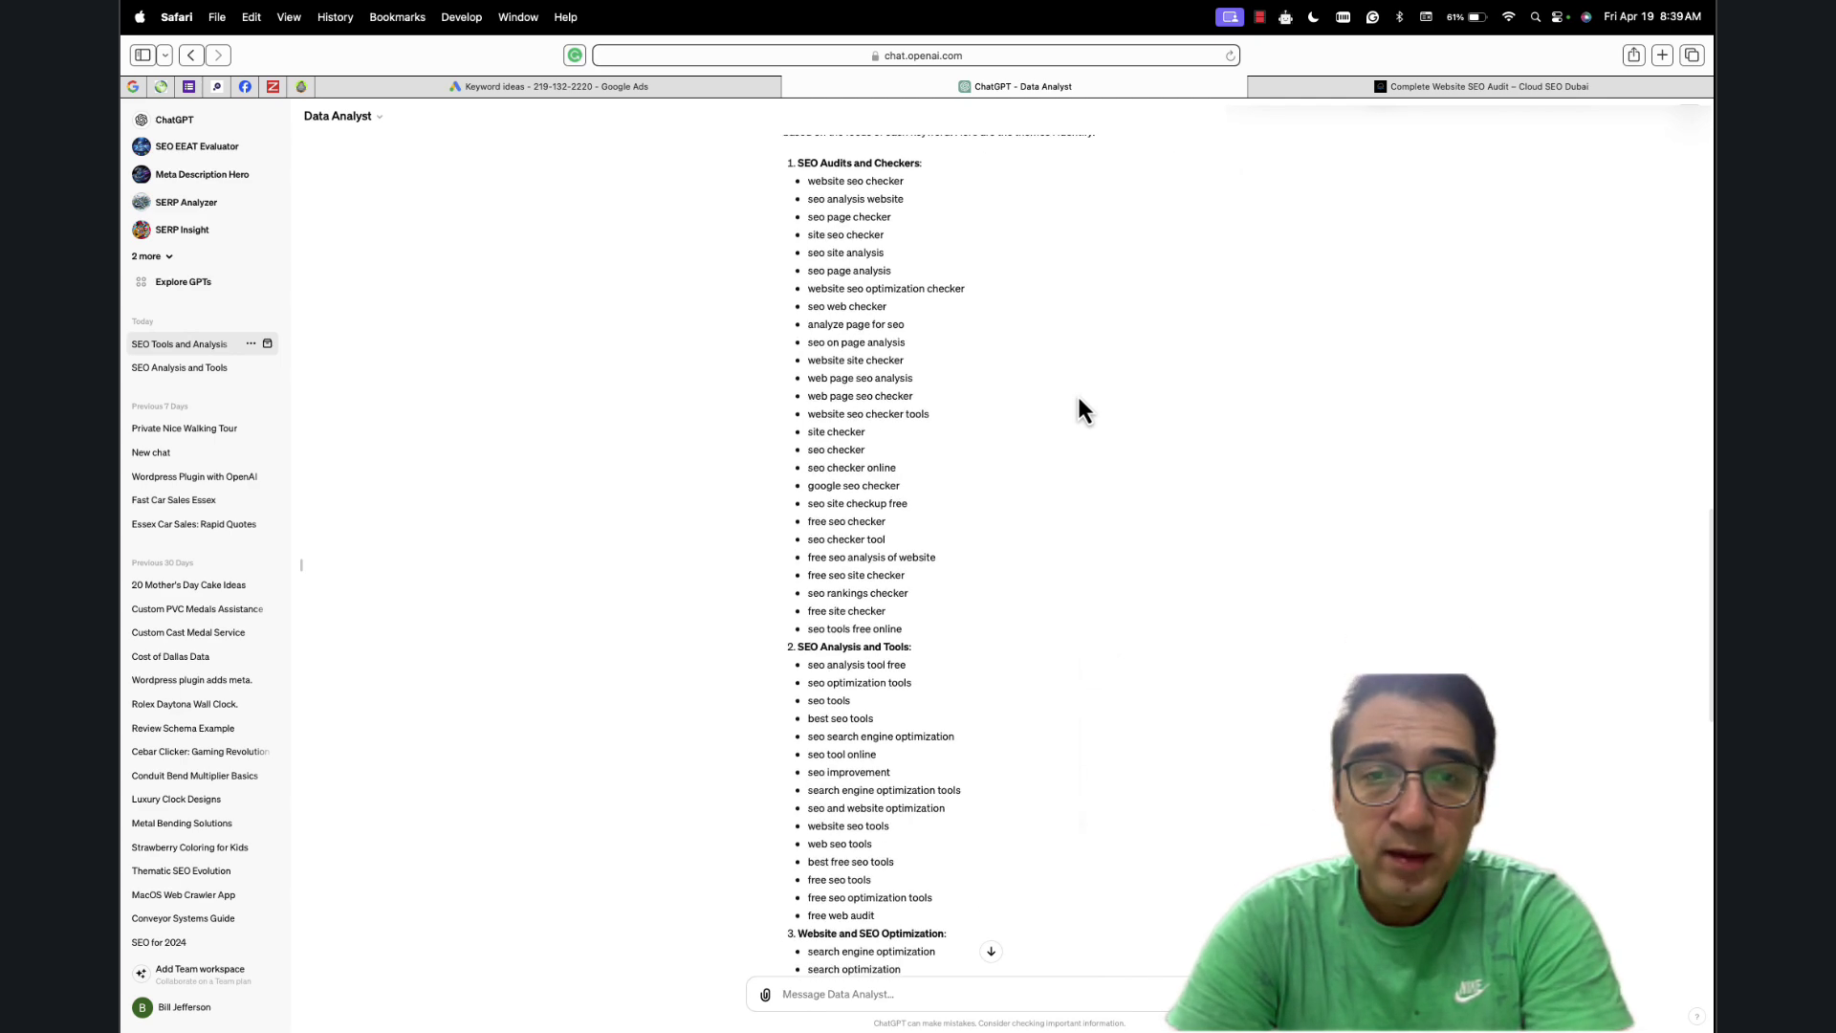
pyautogui.tripleClick(796, 467)
pyautogui.scroll(-4, 922, 482)
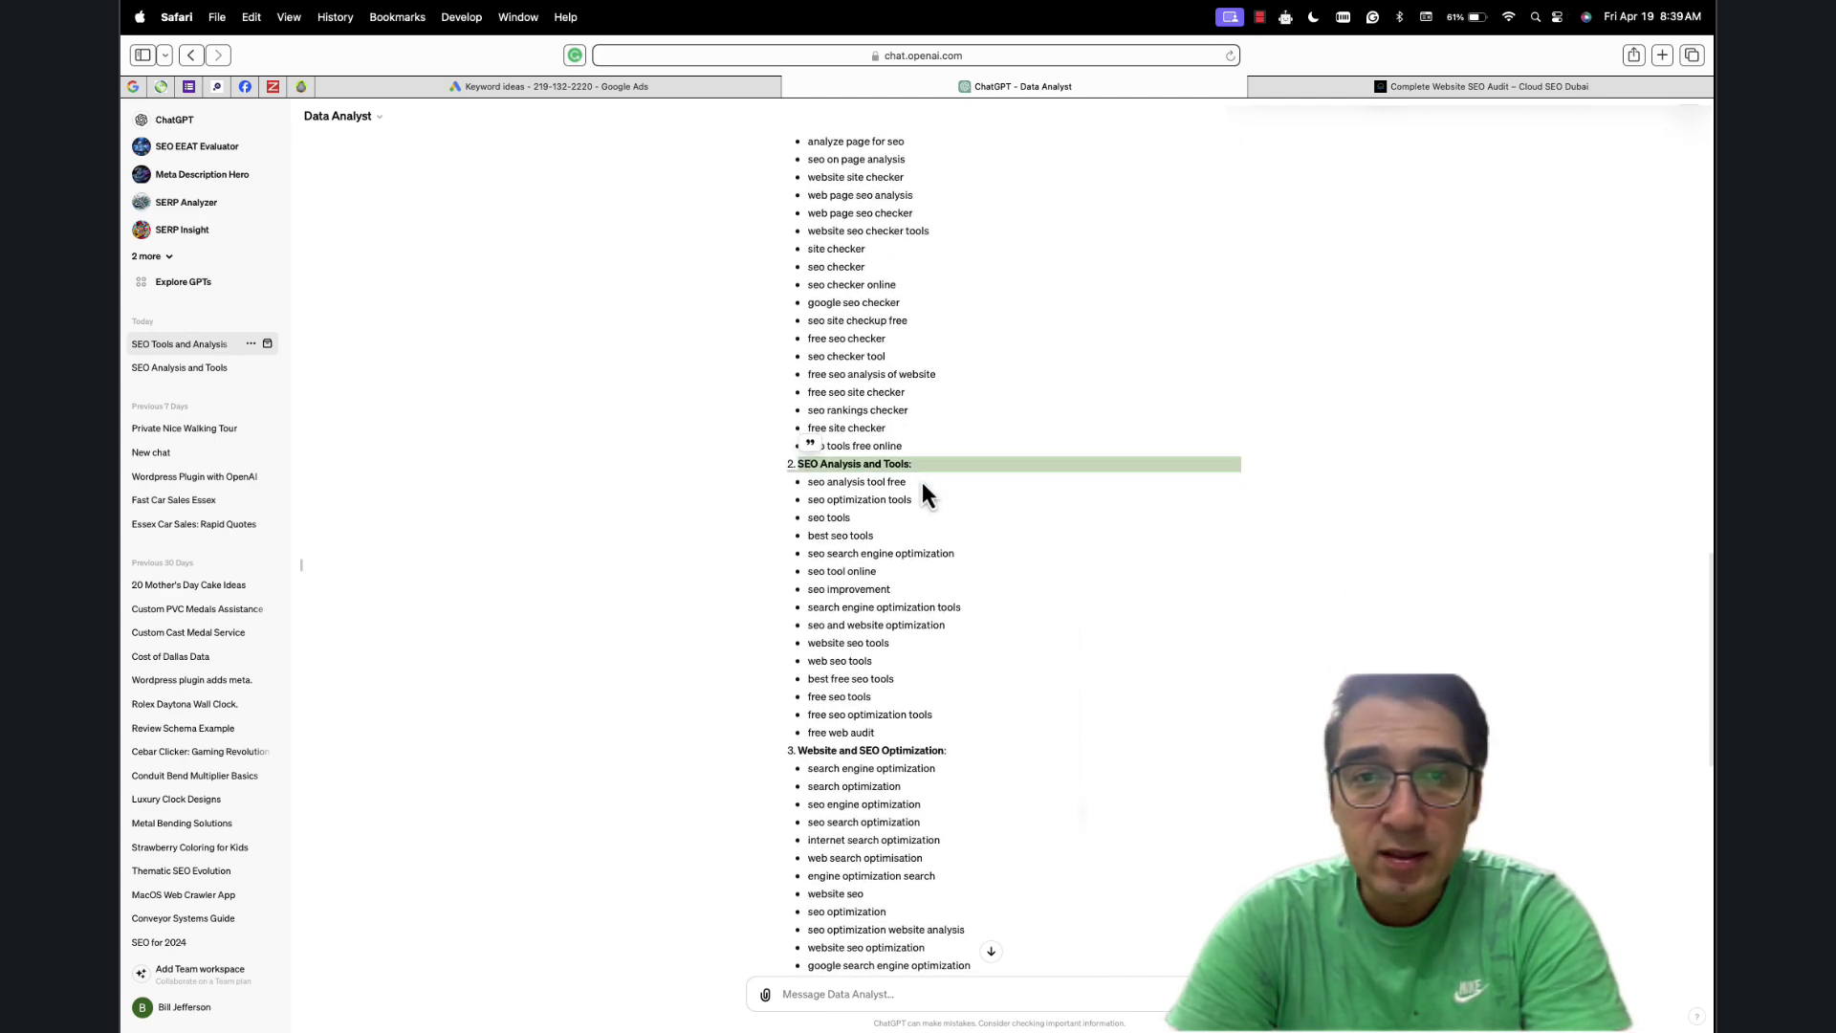
pyautogui.moveTo(821, 580); pyautogui.dragTo(1012, 586)
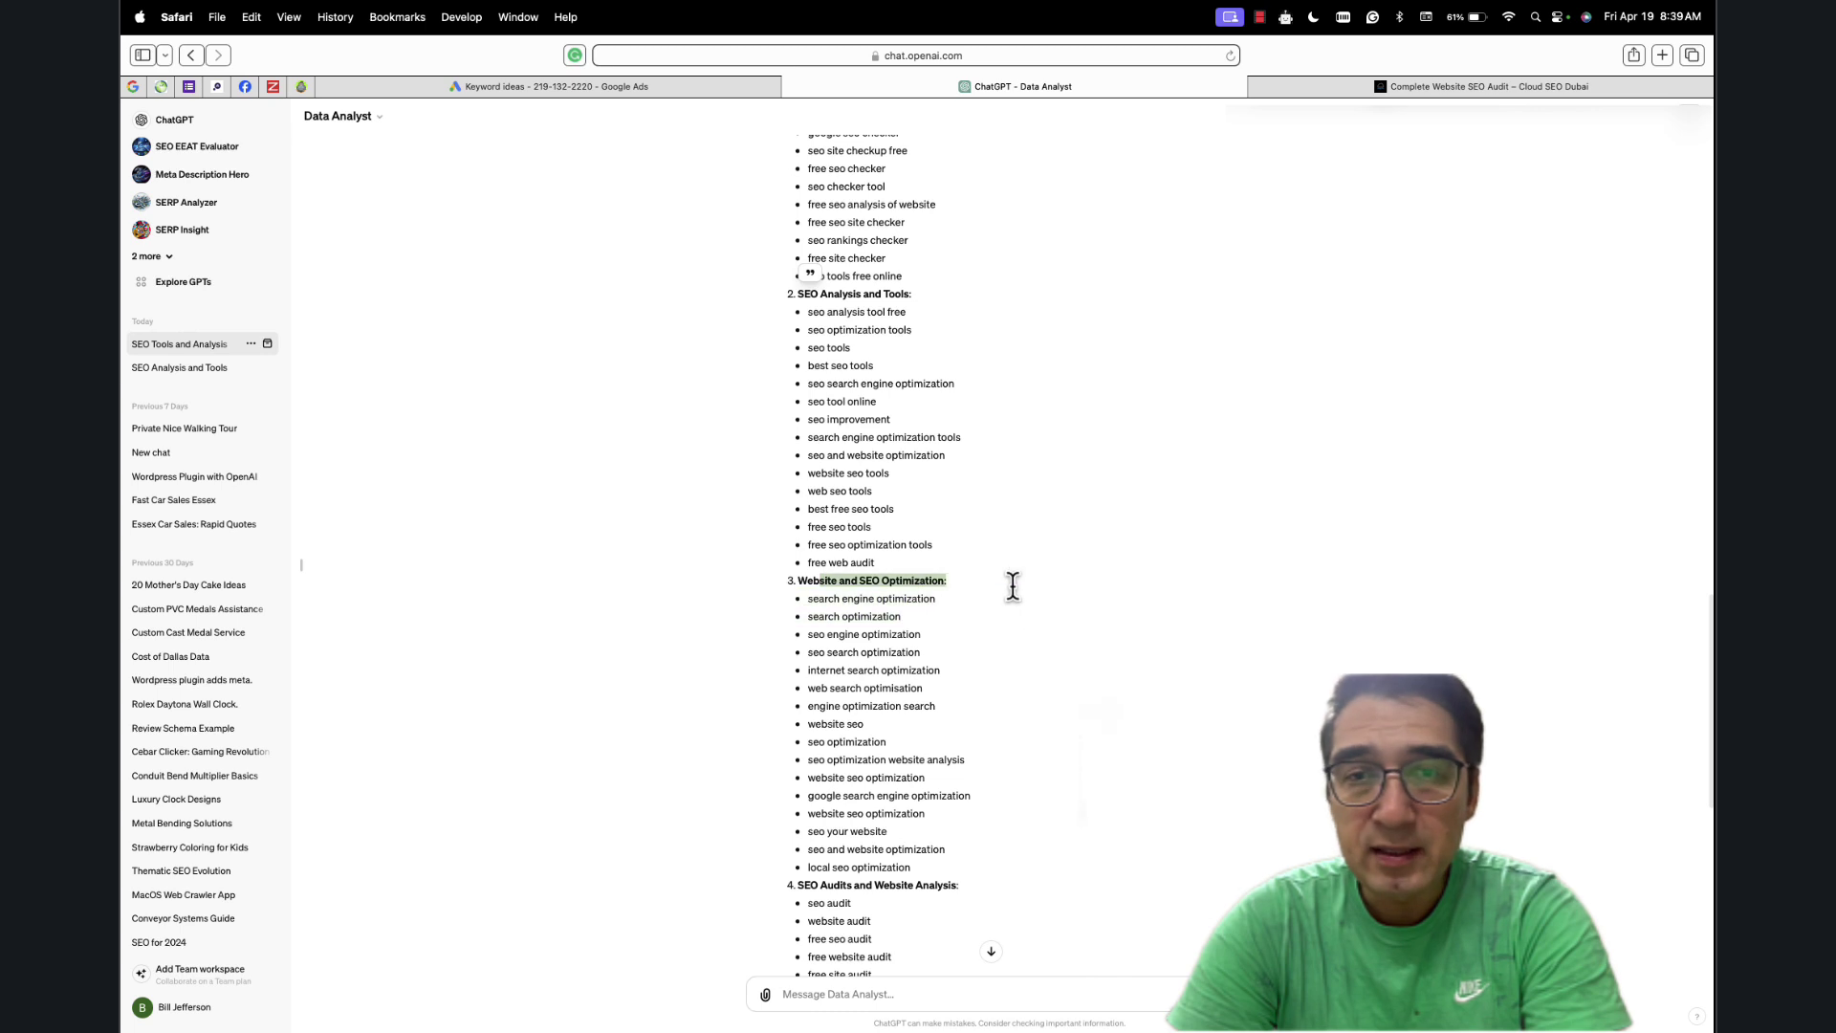
pyautogui.scroll(-4, 1005, 598)
pyautogui.click(993, 609)
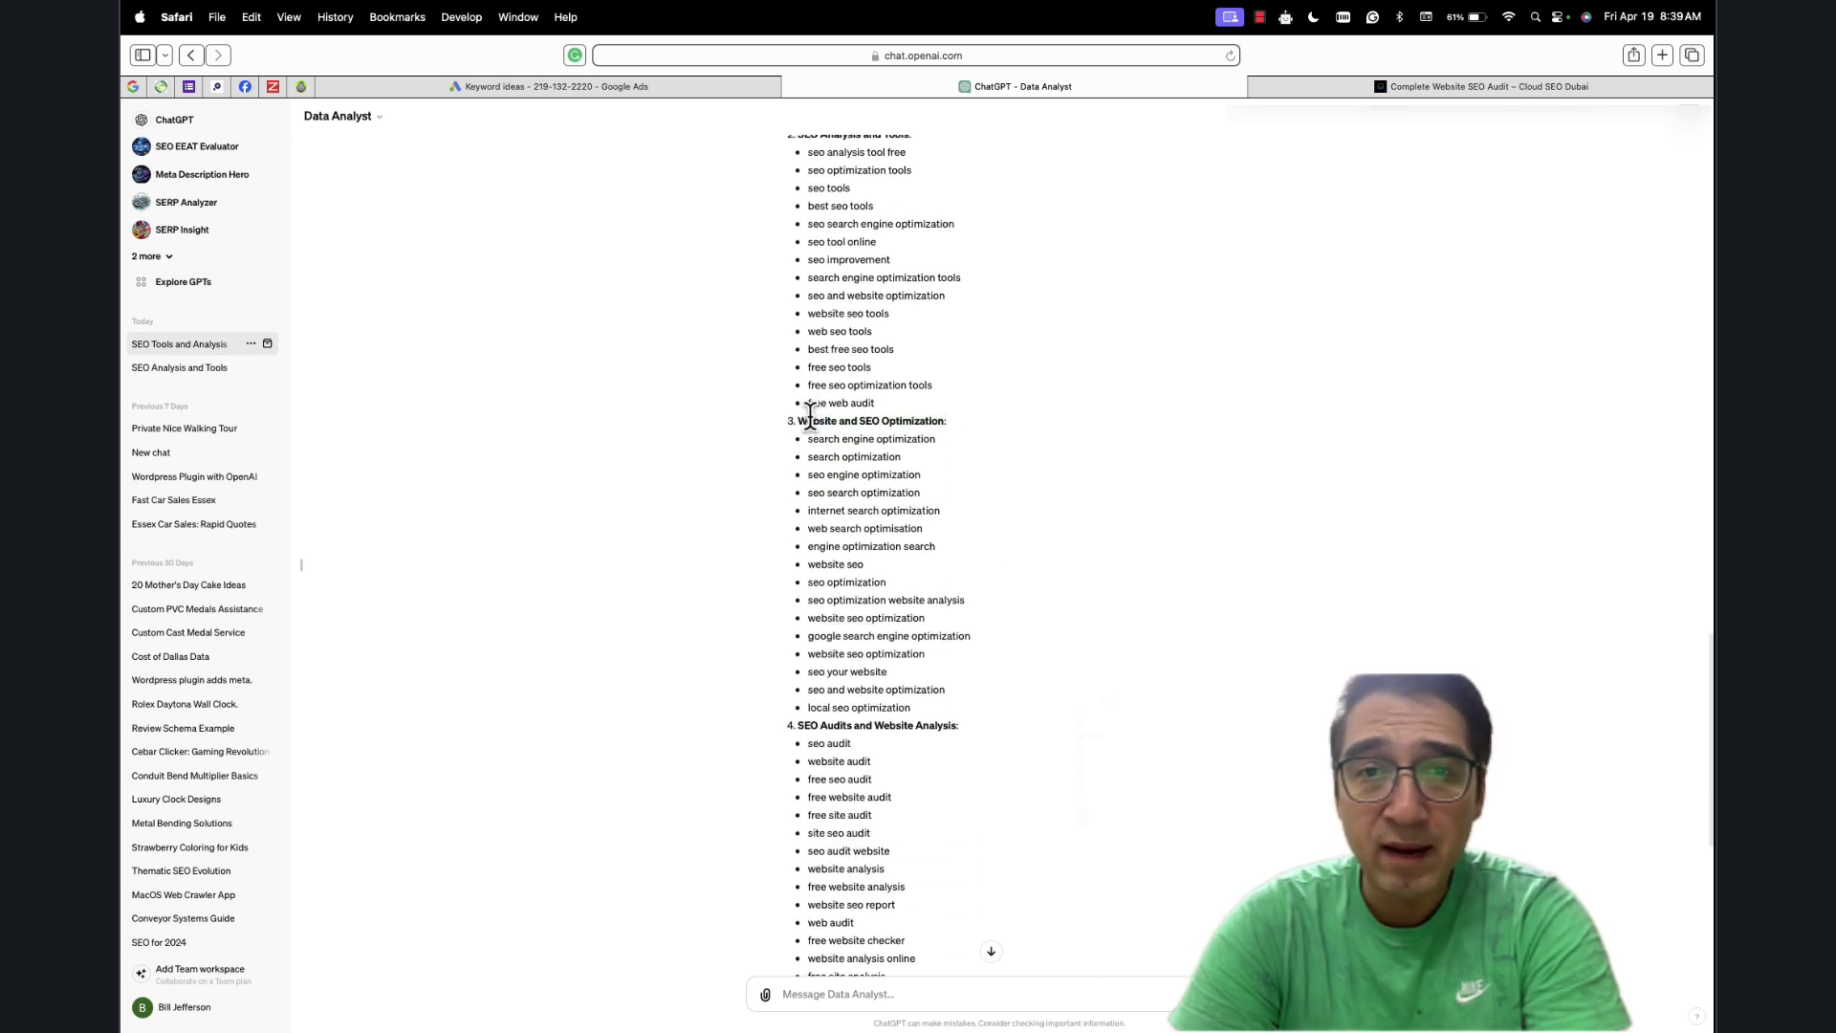
pyautogui.moveTo(908, 430); pyautogui.dragTo(990, 712)
pyautogui.scroll(-4, 922, 542)
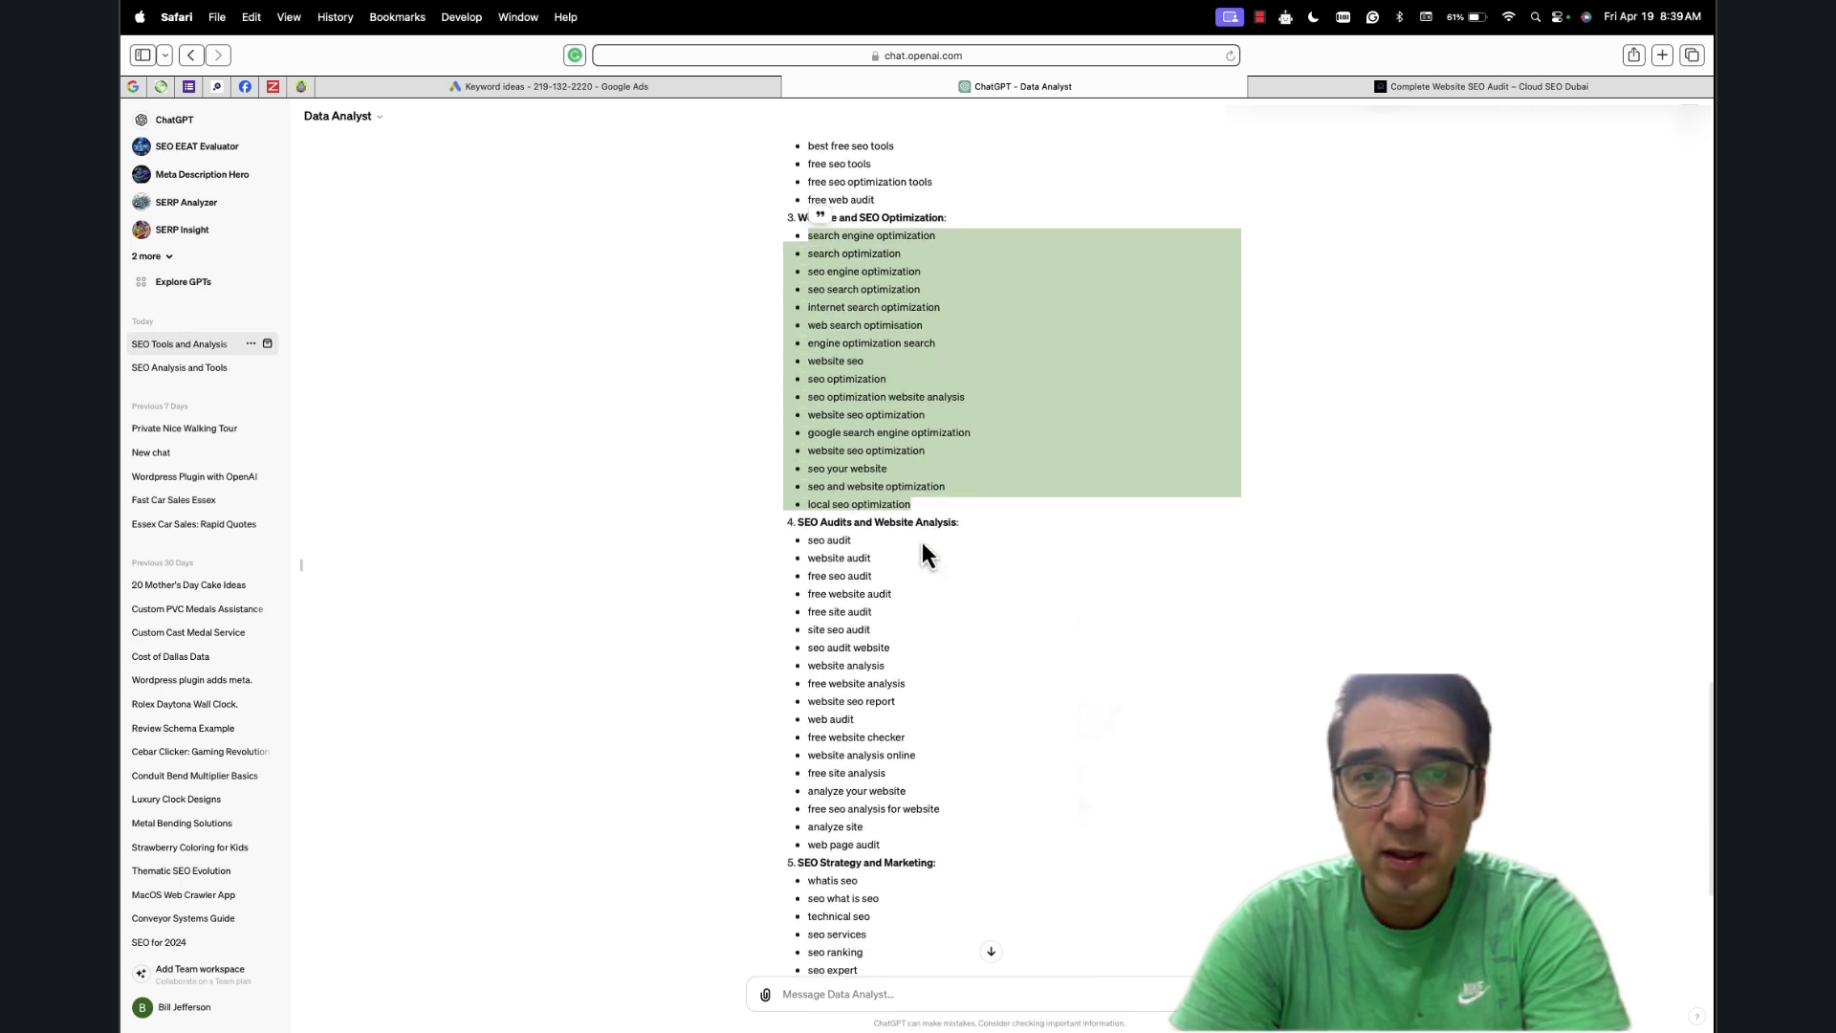
pyautogui.scroll(-2, 922, 542)
pyautogui.scroll(-3, 922, 541)
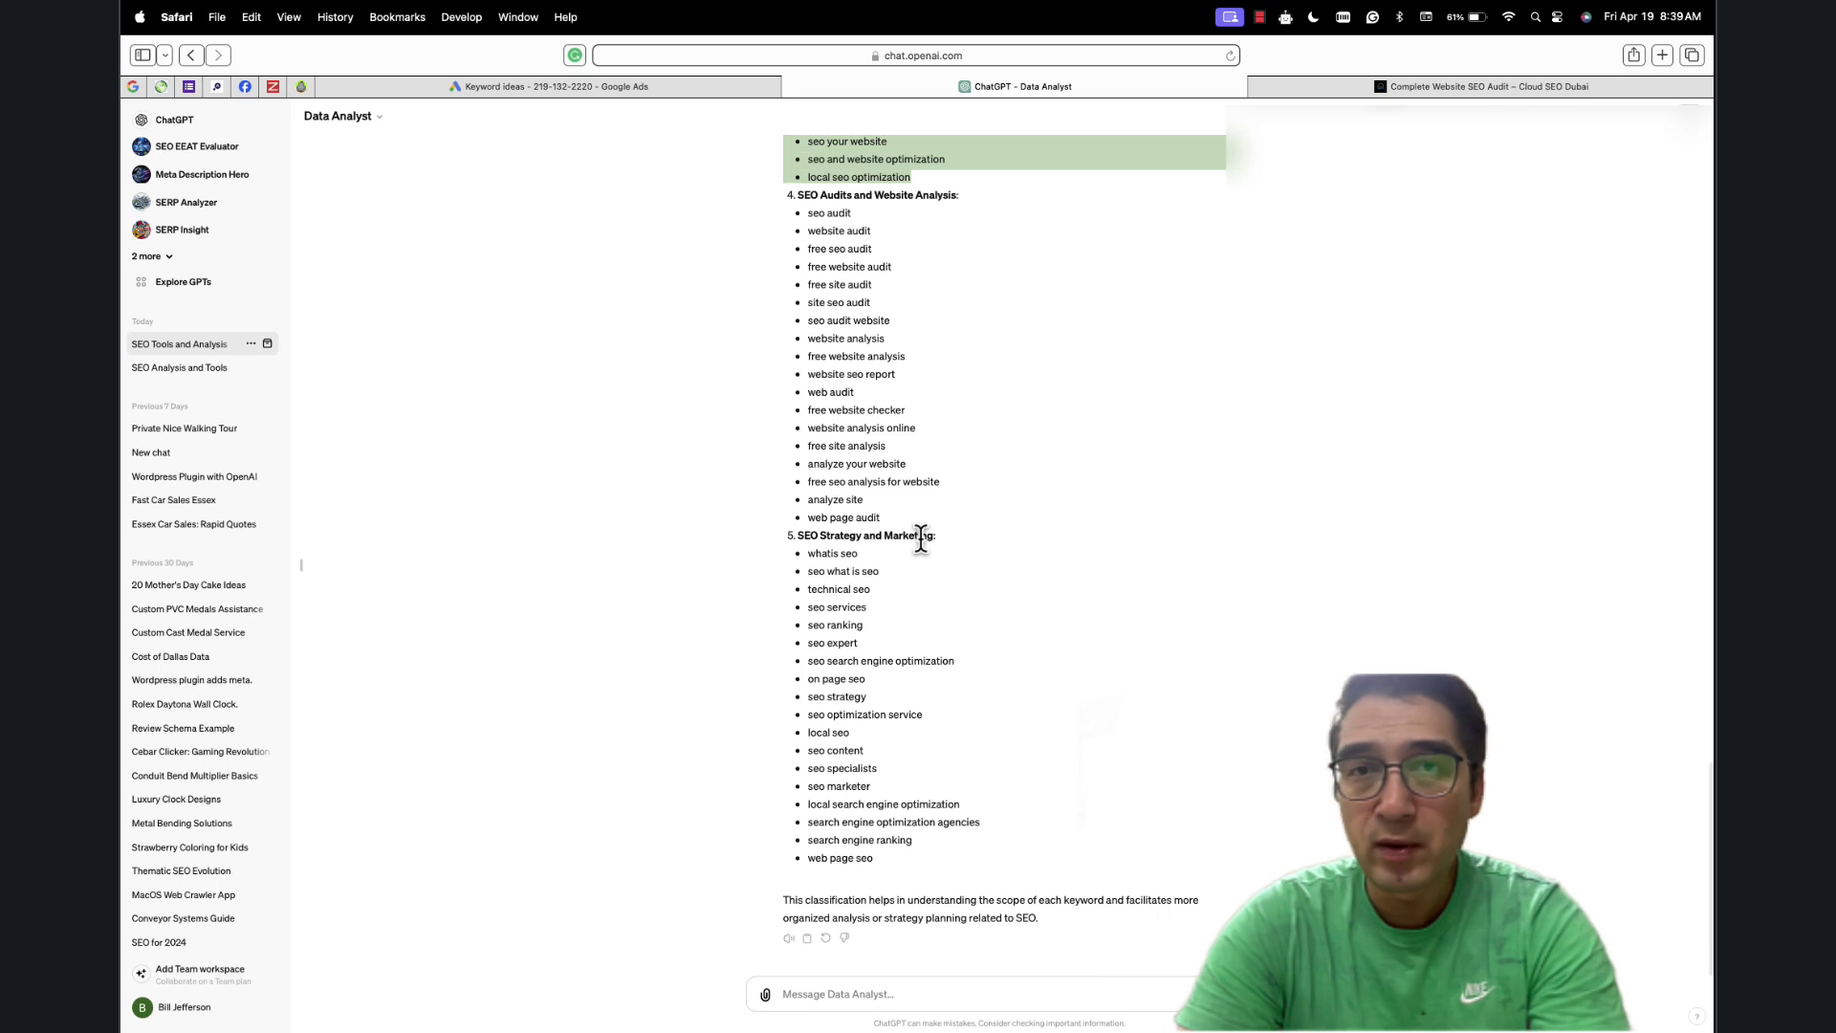
pyautogui.click(1383, 88)
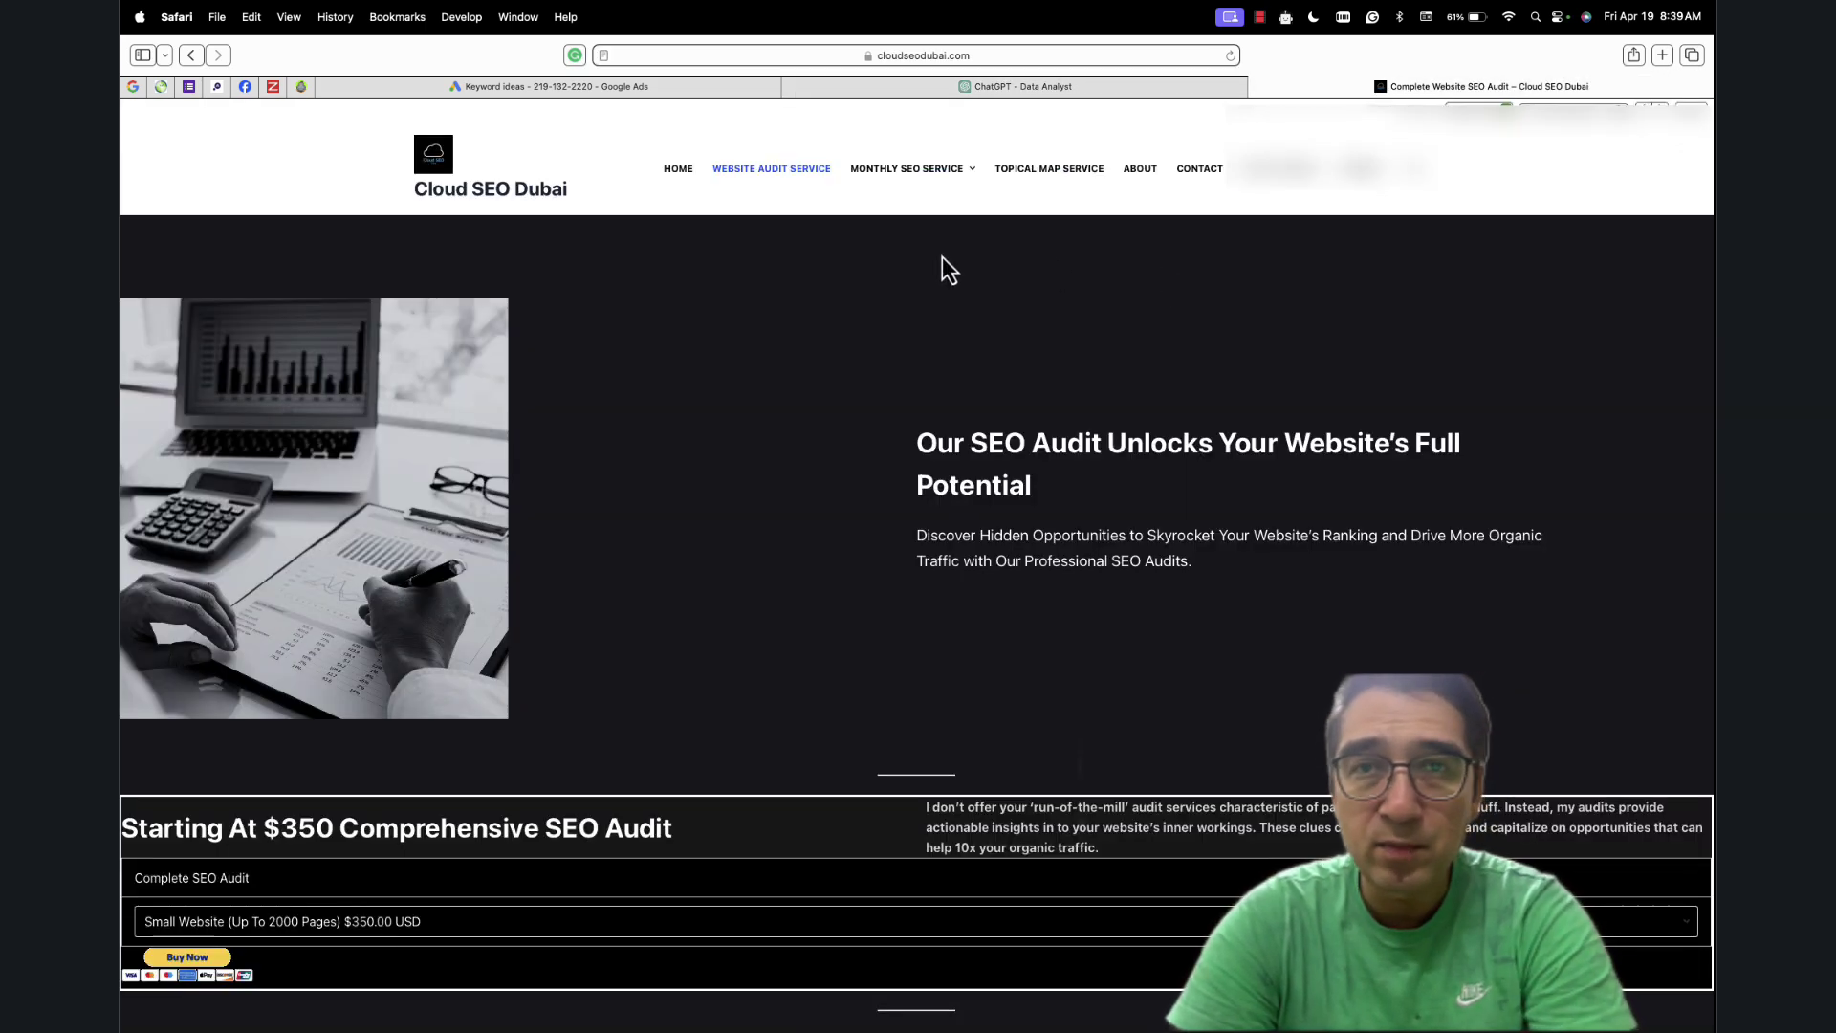
pyautogui.click(909, 182)
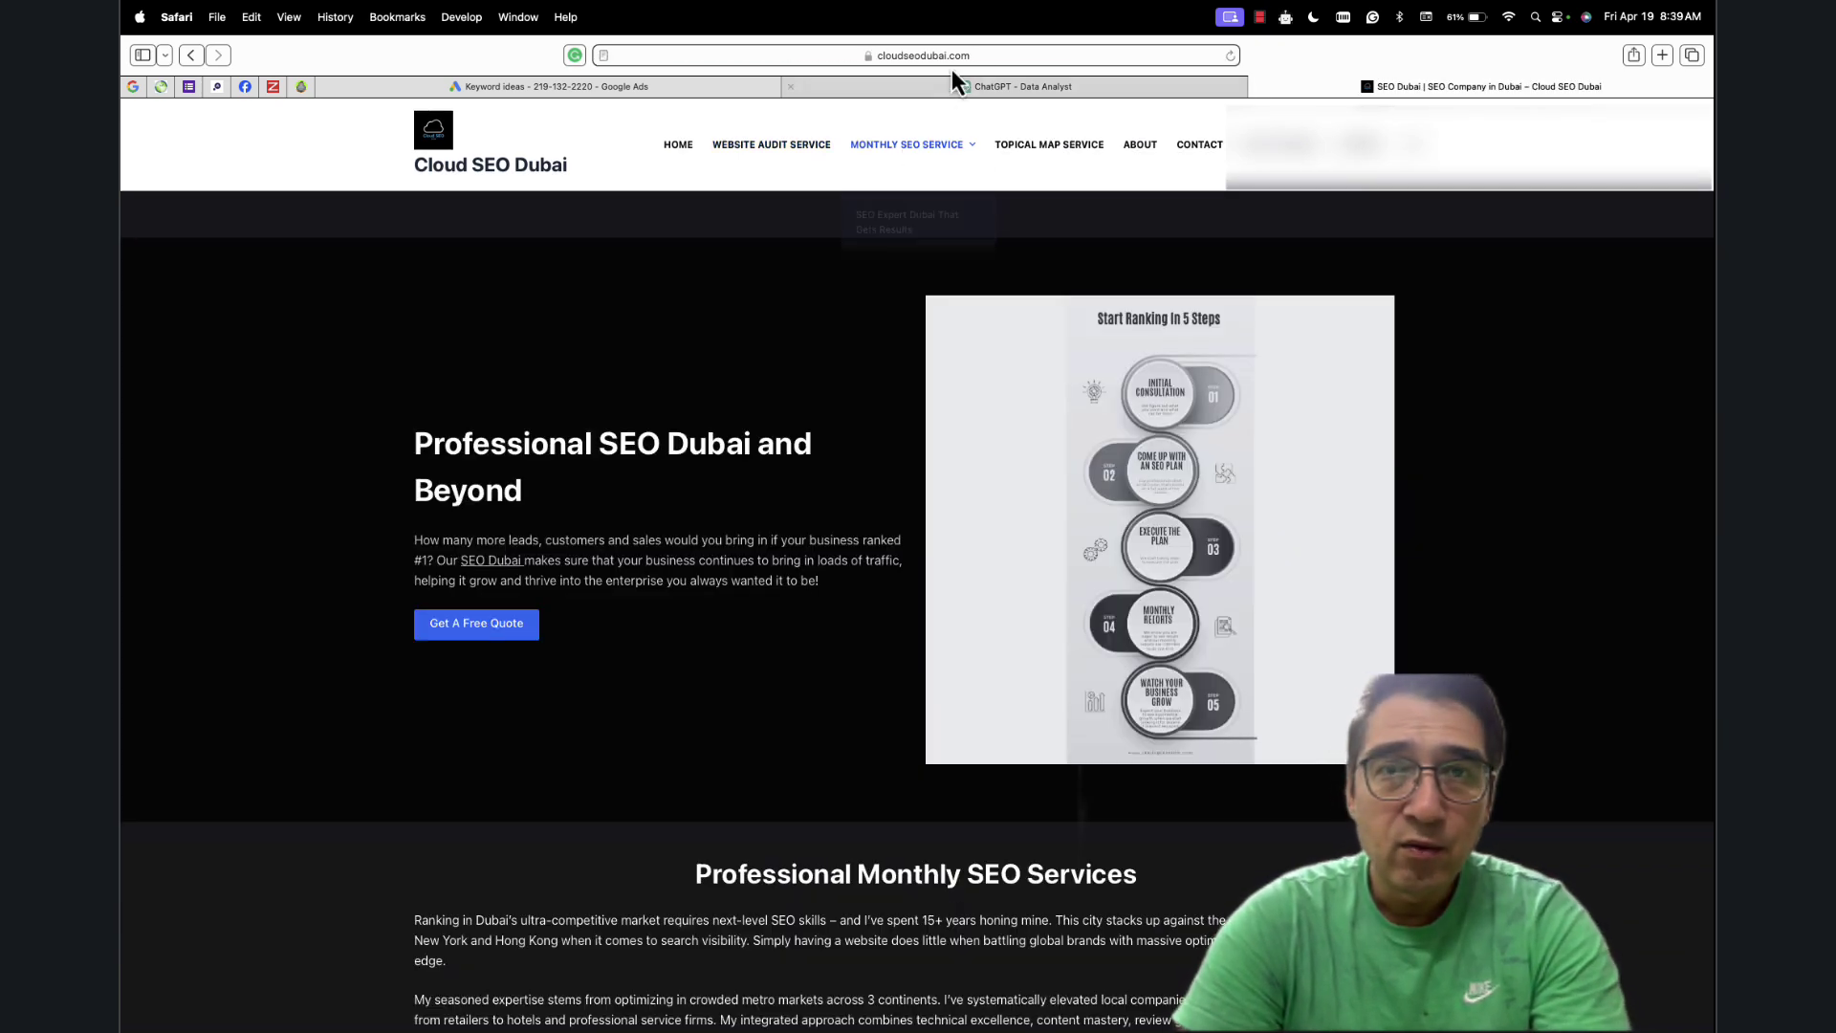
pyautogui.click(688, 93)
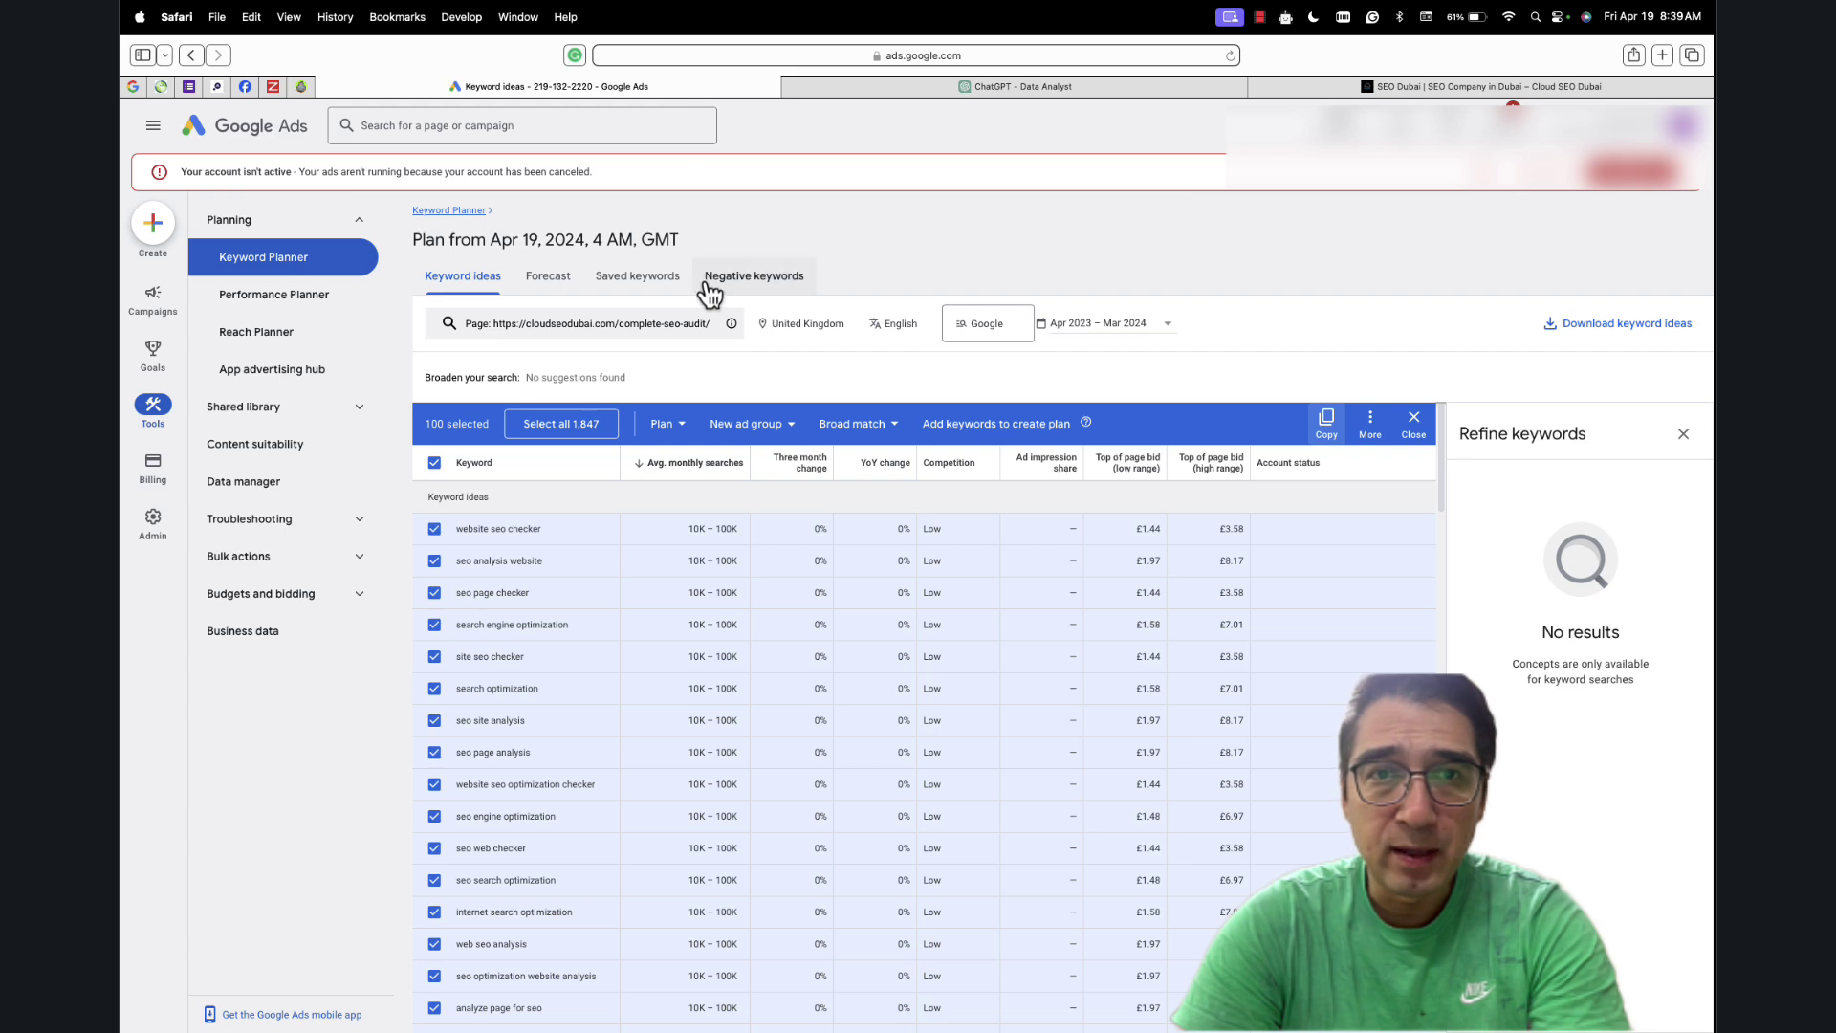
pyautogui.click(688, 328)
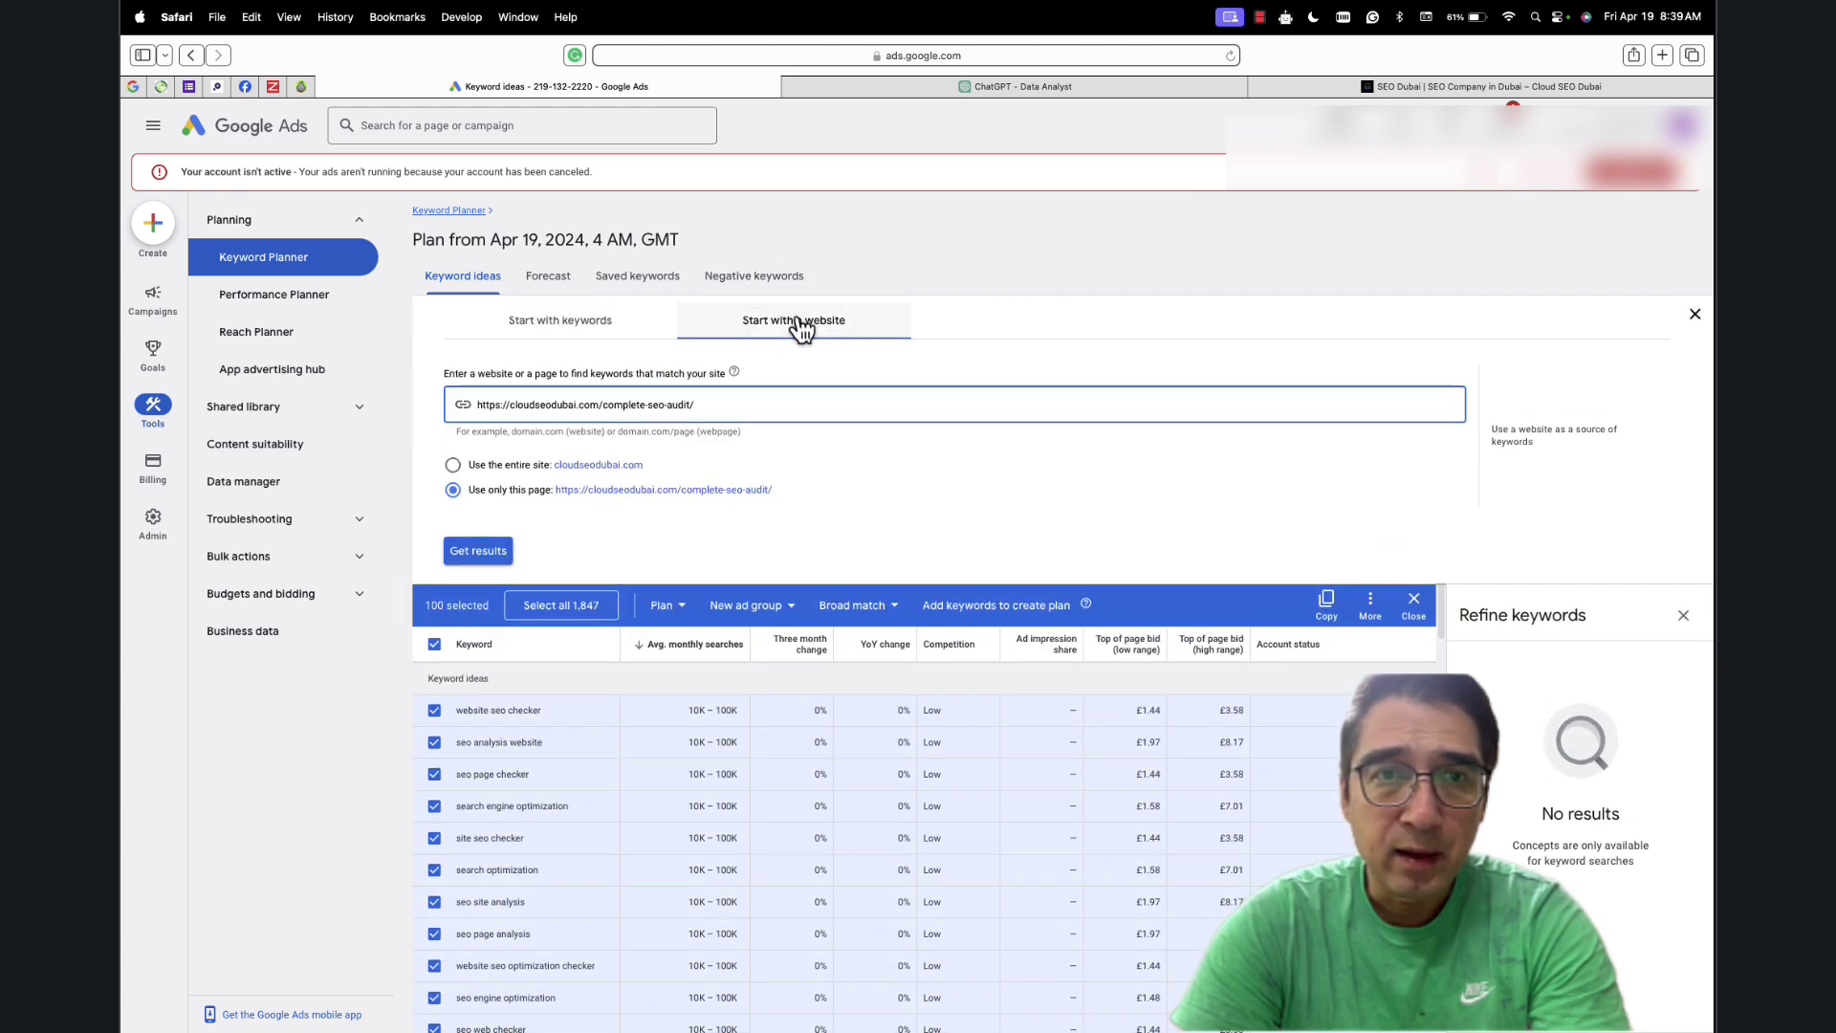
pyautogui.tripleClick(719, 405)
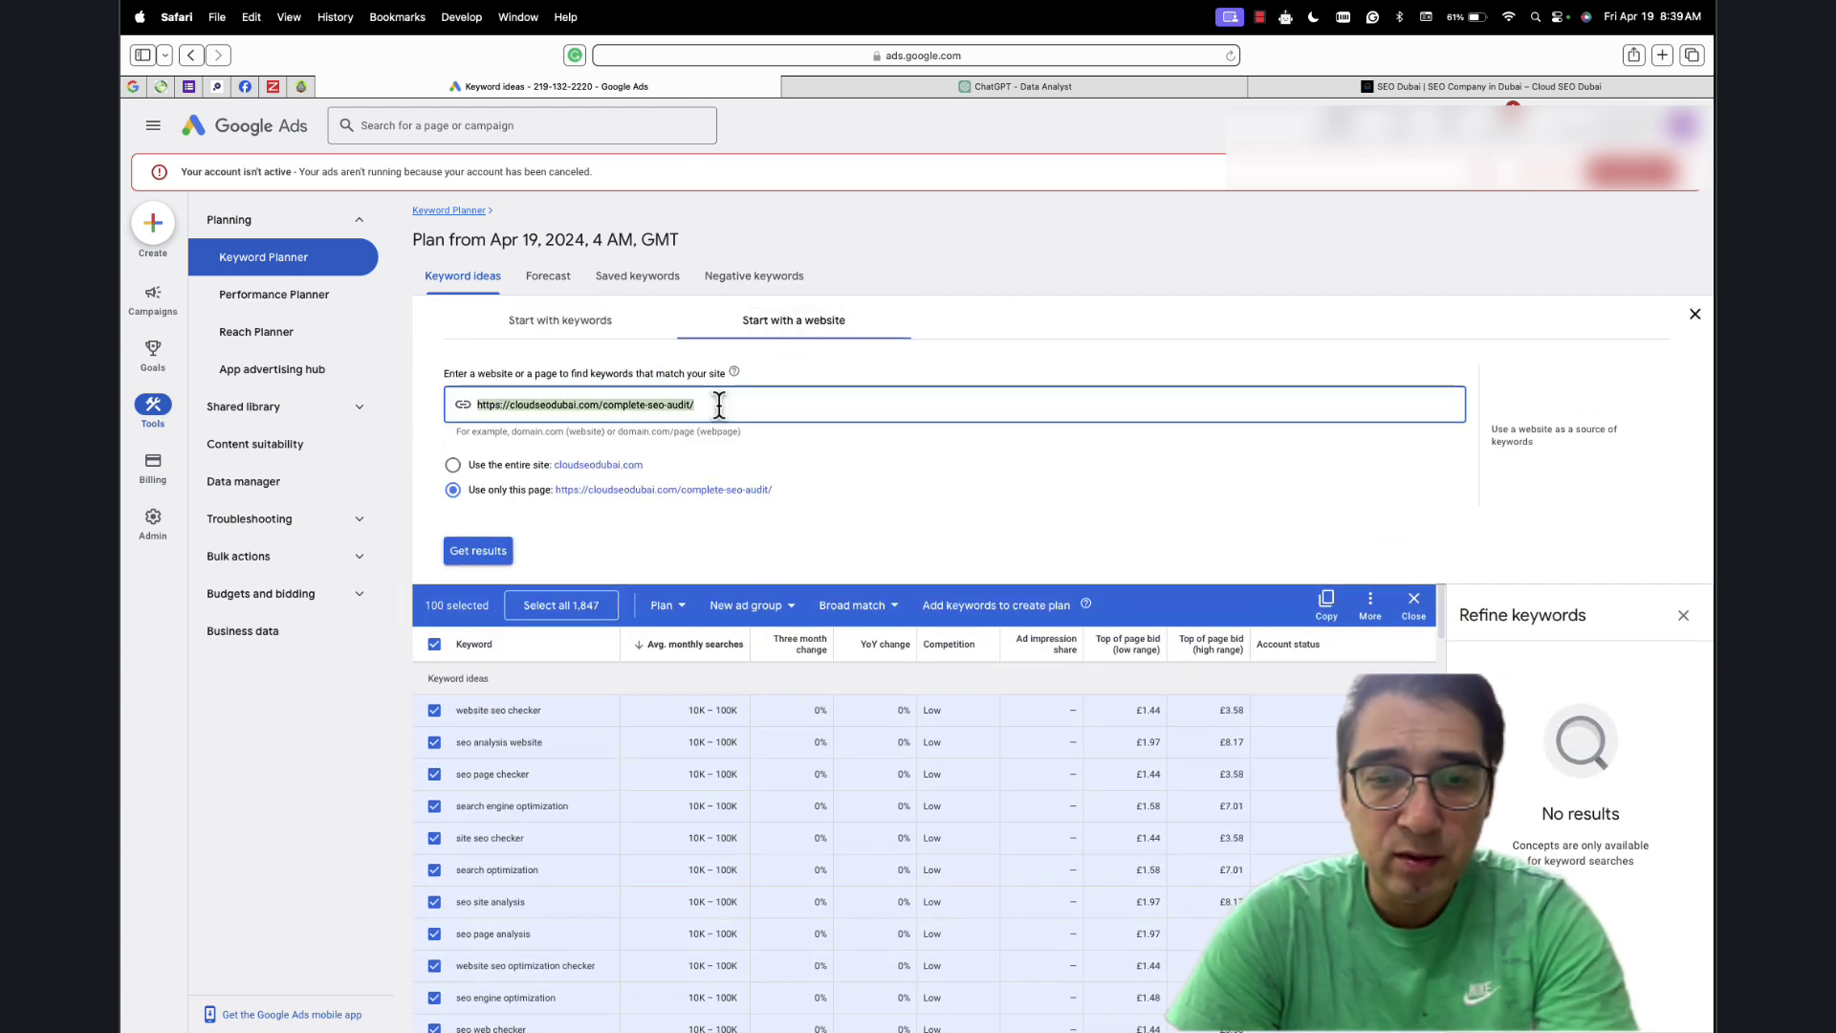
pyautogui.write('https://cloudseodubai.com/top-rated-seo-service/')
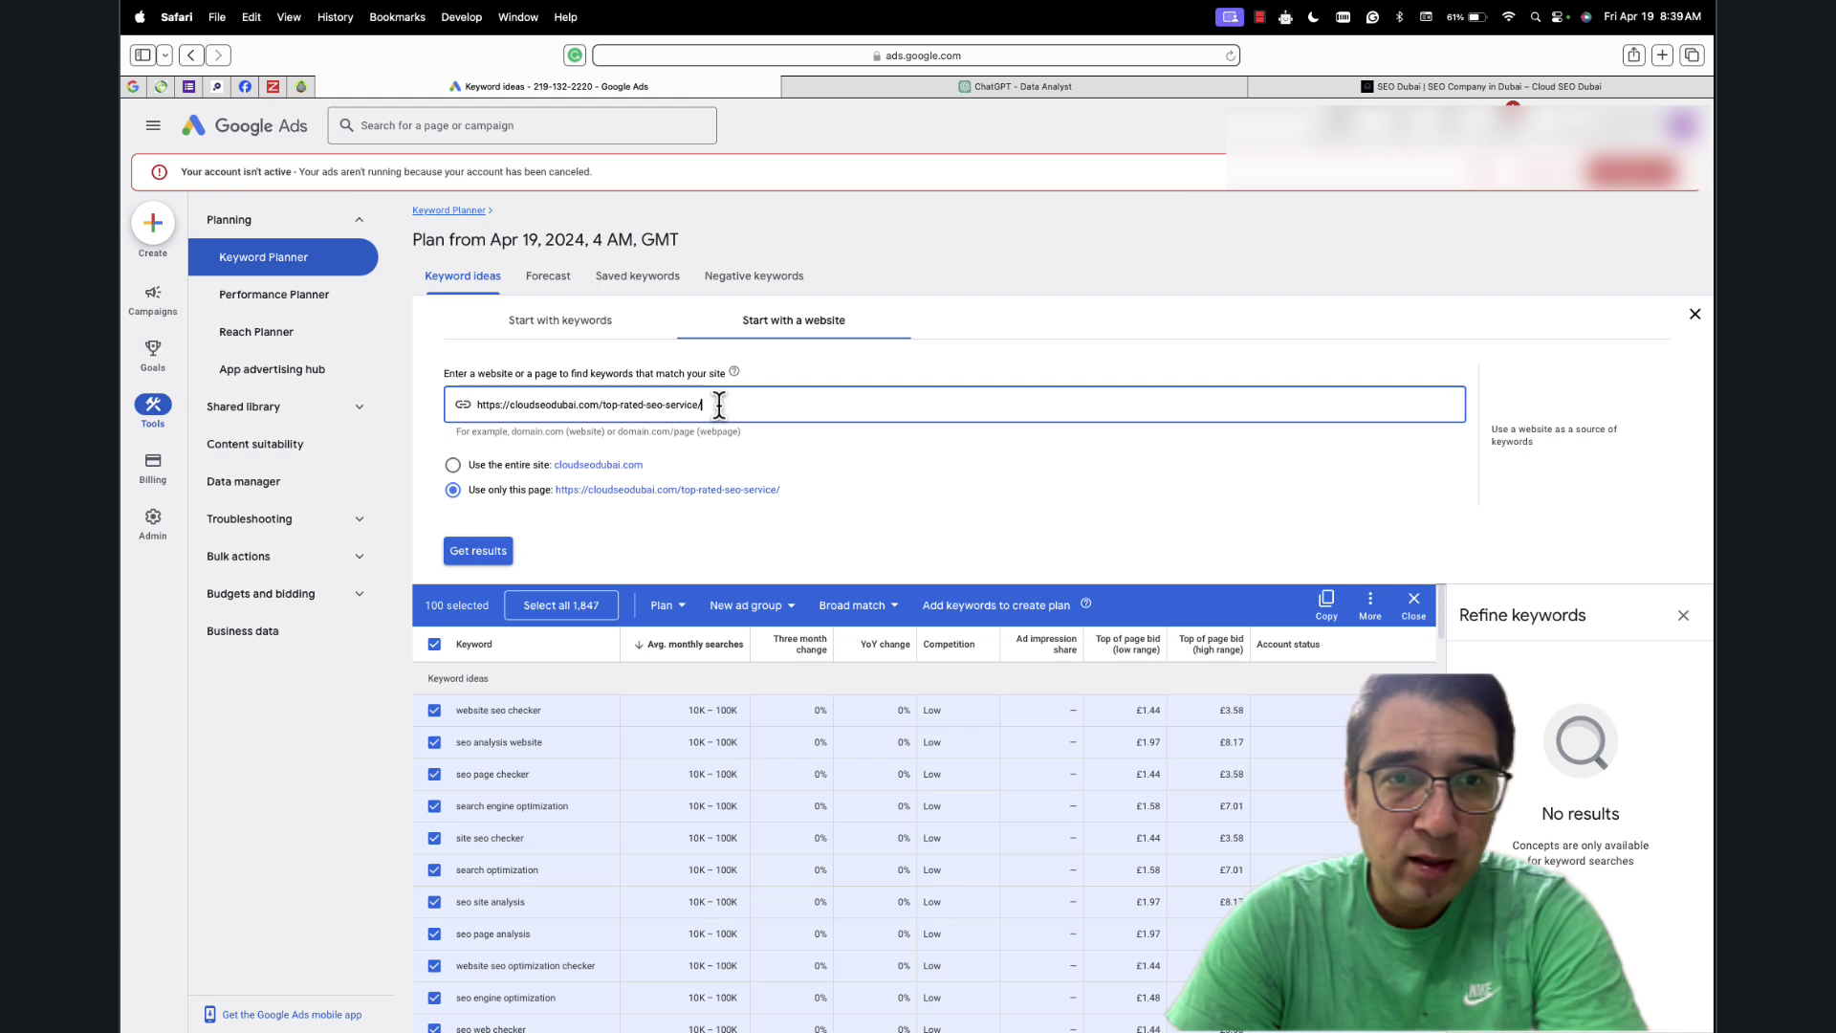
pyautogui.click(478, 551)
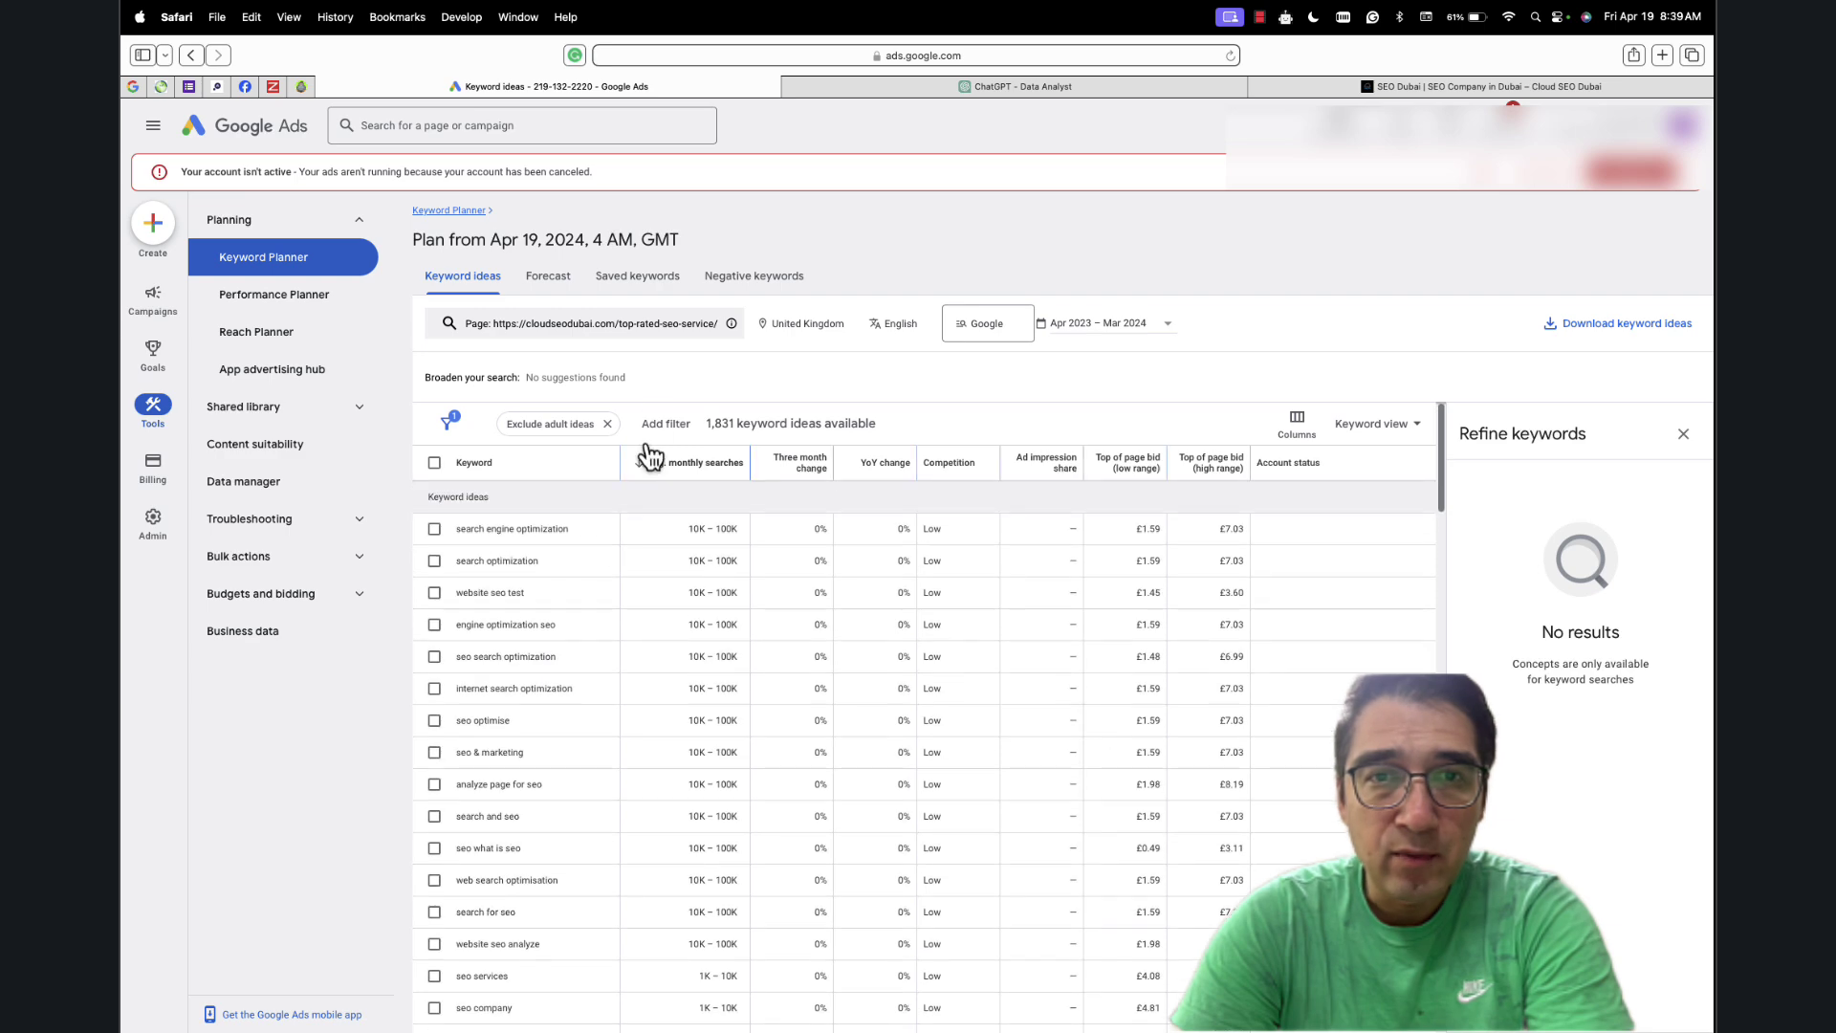
pyautogui.click(650, 462)
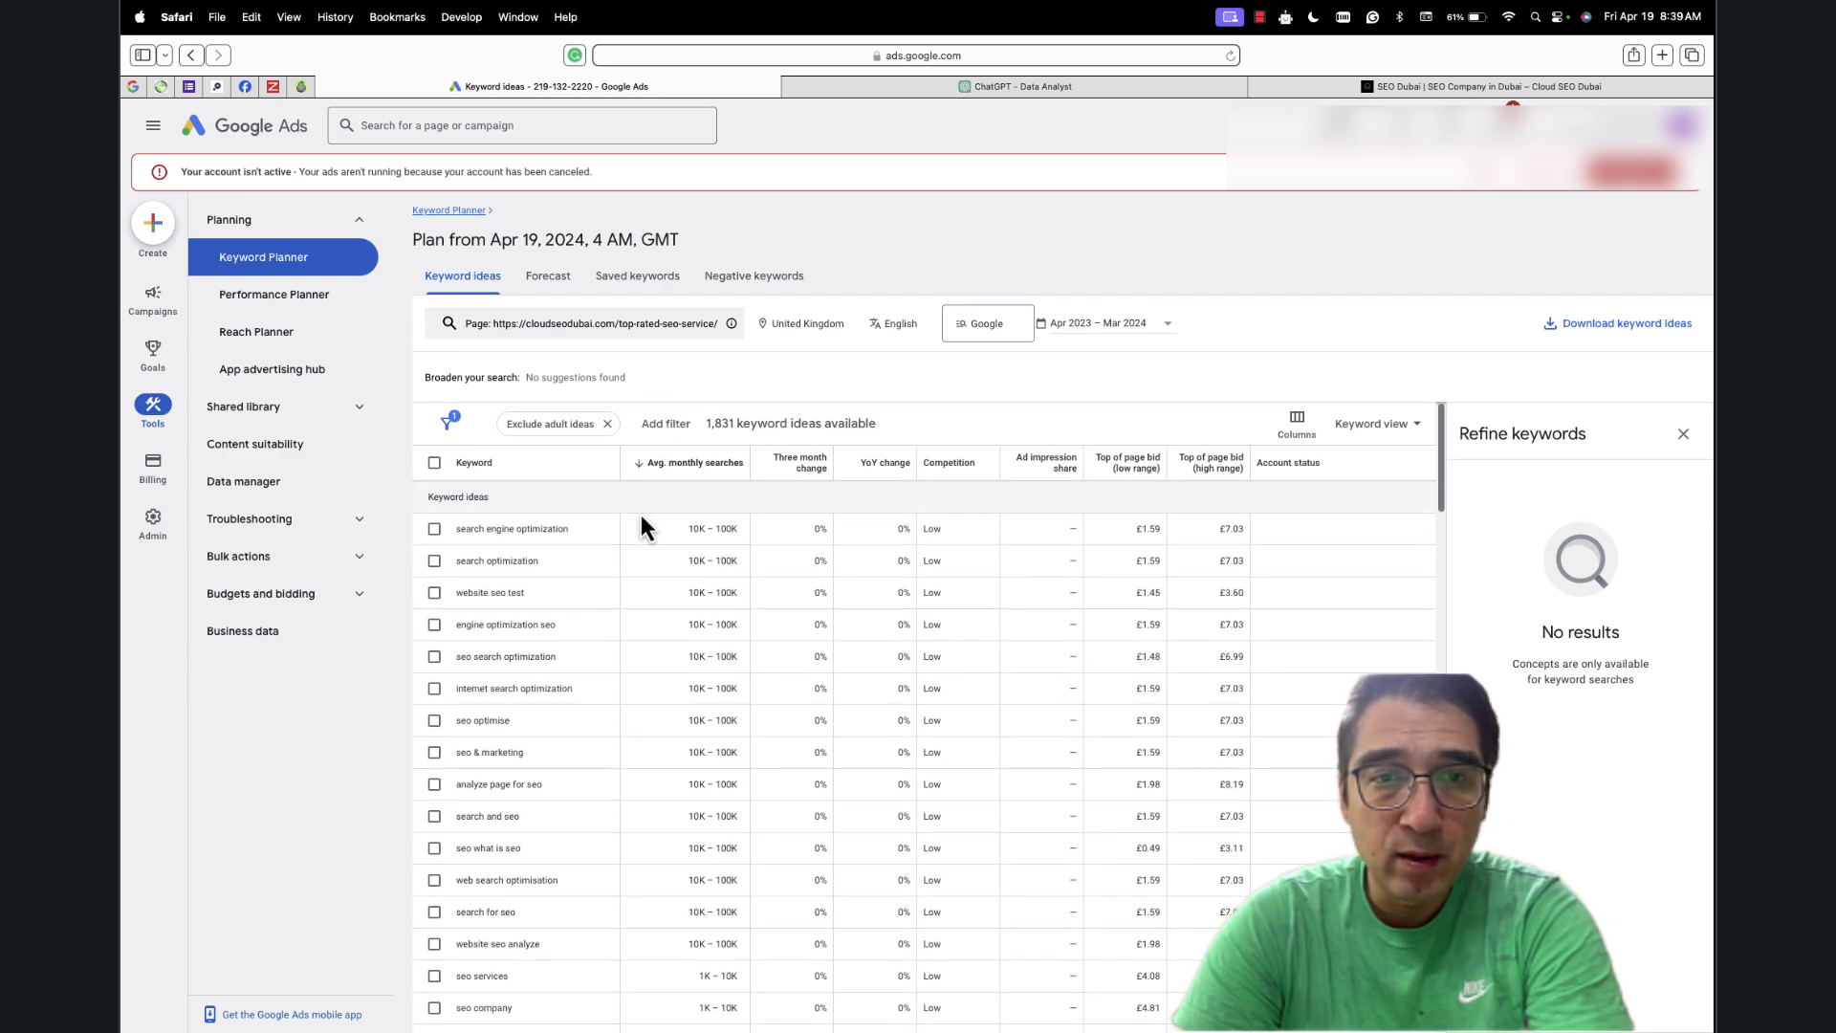
pyautogui.scroll(-3, 590, 608)
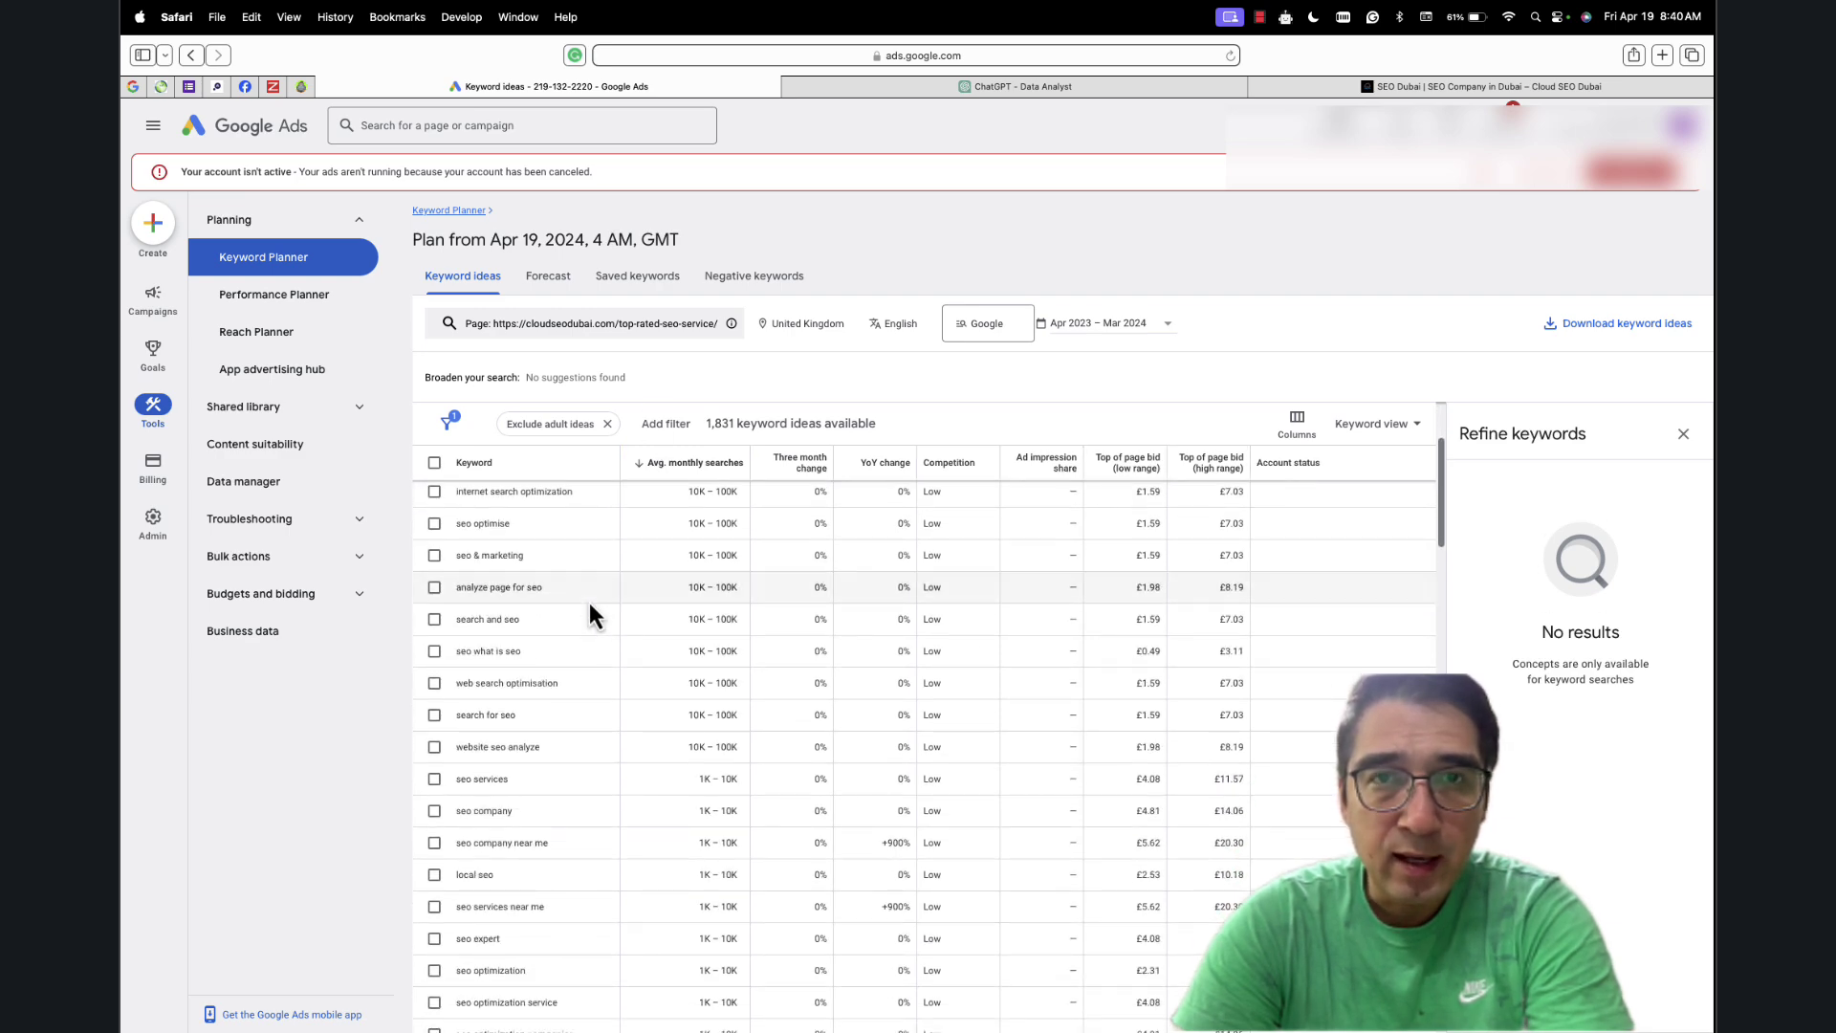
# Copy the earlier prompt "please group the list of keywords I've pasted below in terms of thematic relevance:" into a new message in the ChatGPT Data Analyst chat
pyautogui.click(1019, 88)
pyautogui.scroll(3, 915, 535)
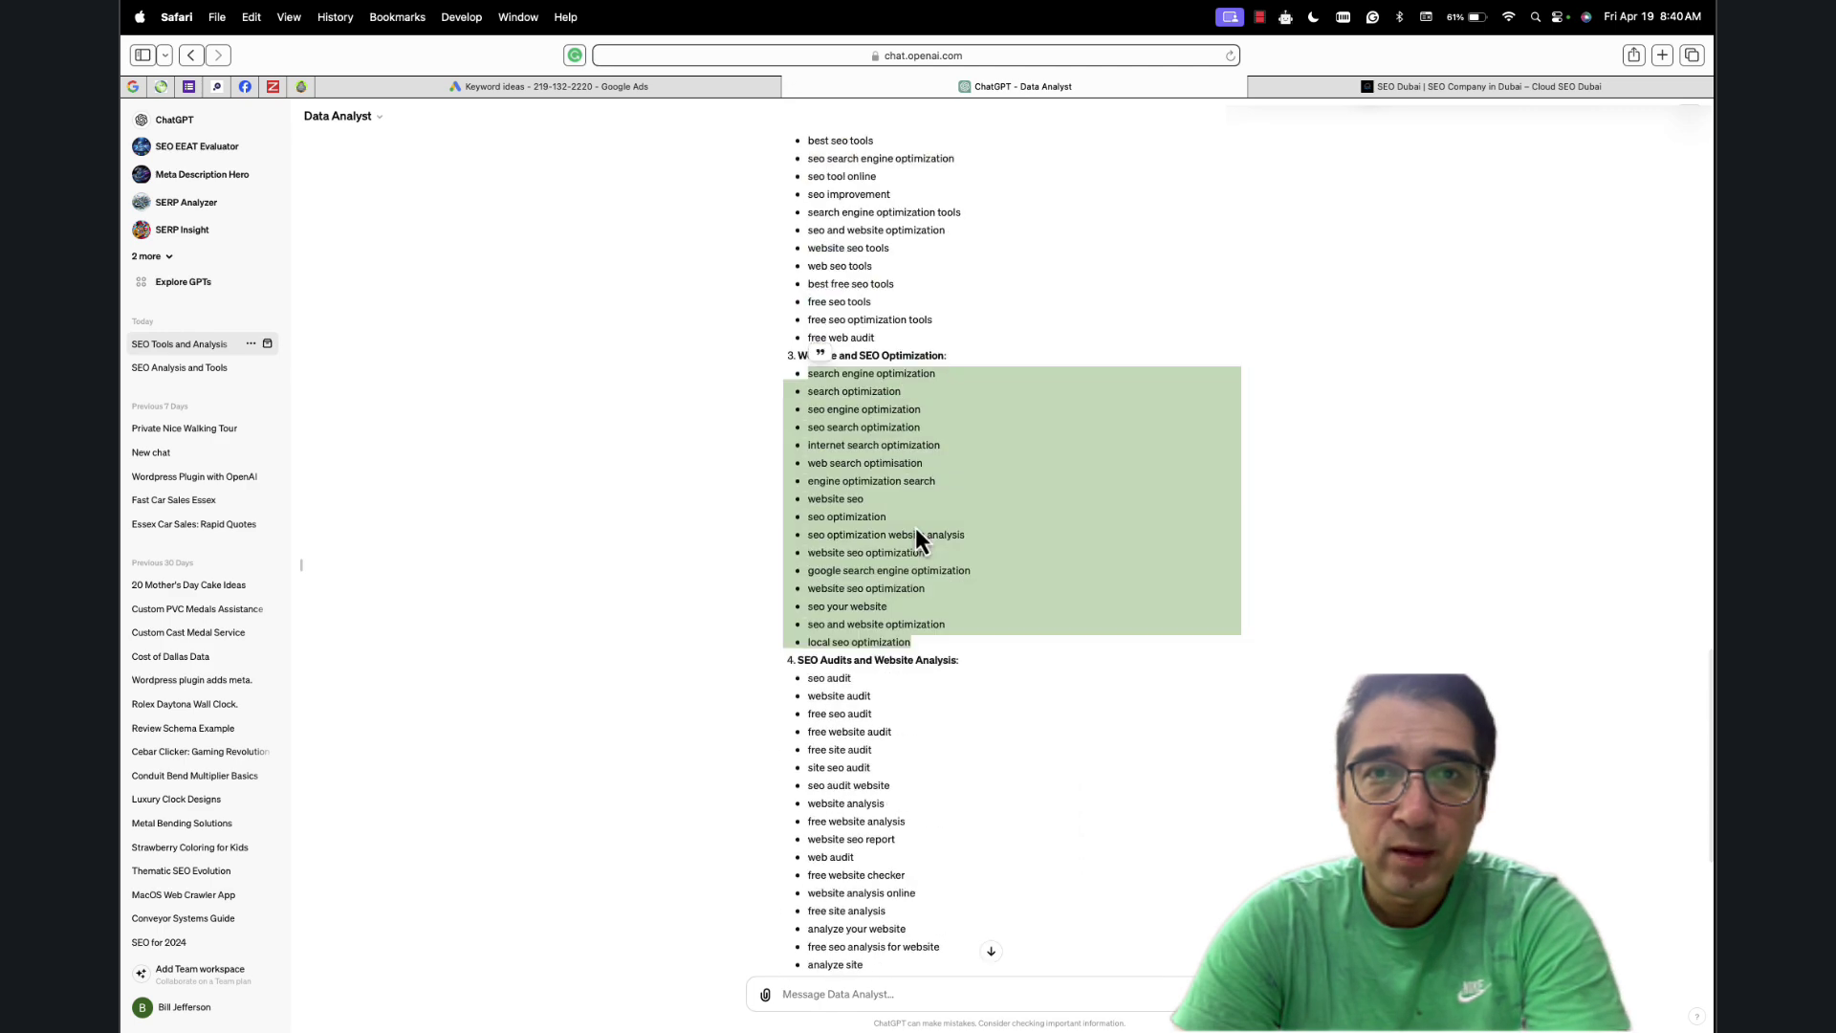
pyautogui.scroll(10, 915, 528)
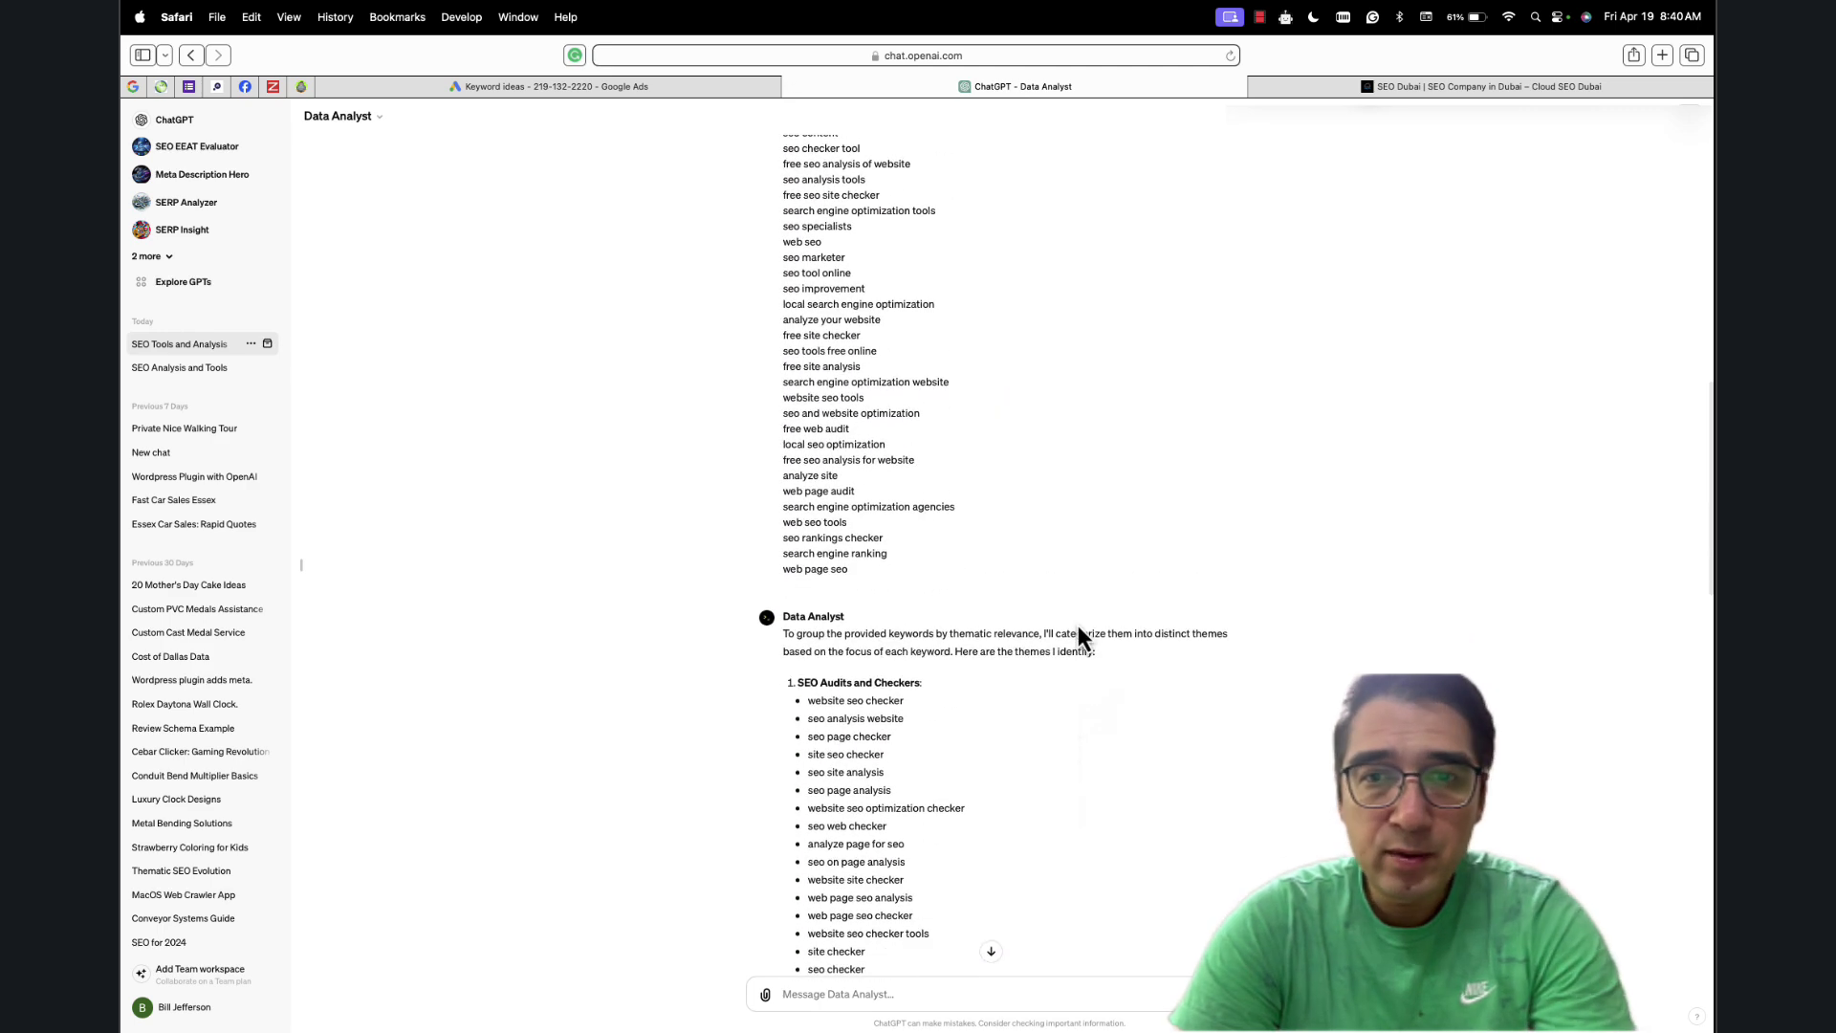
pyautogui.tripleClick(808, 658)
pyautogui.scroll(10, 804, 651)
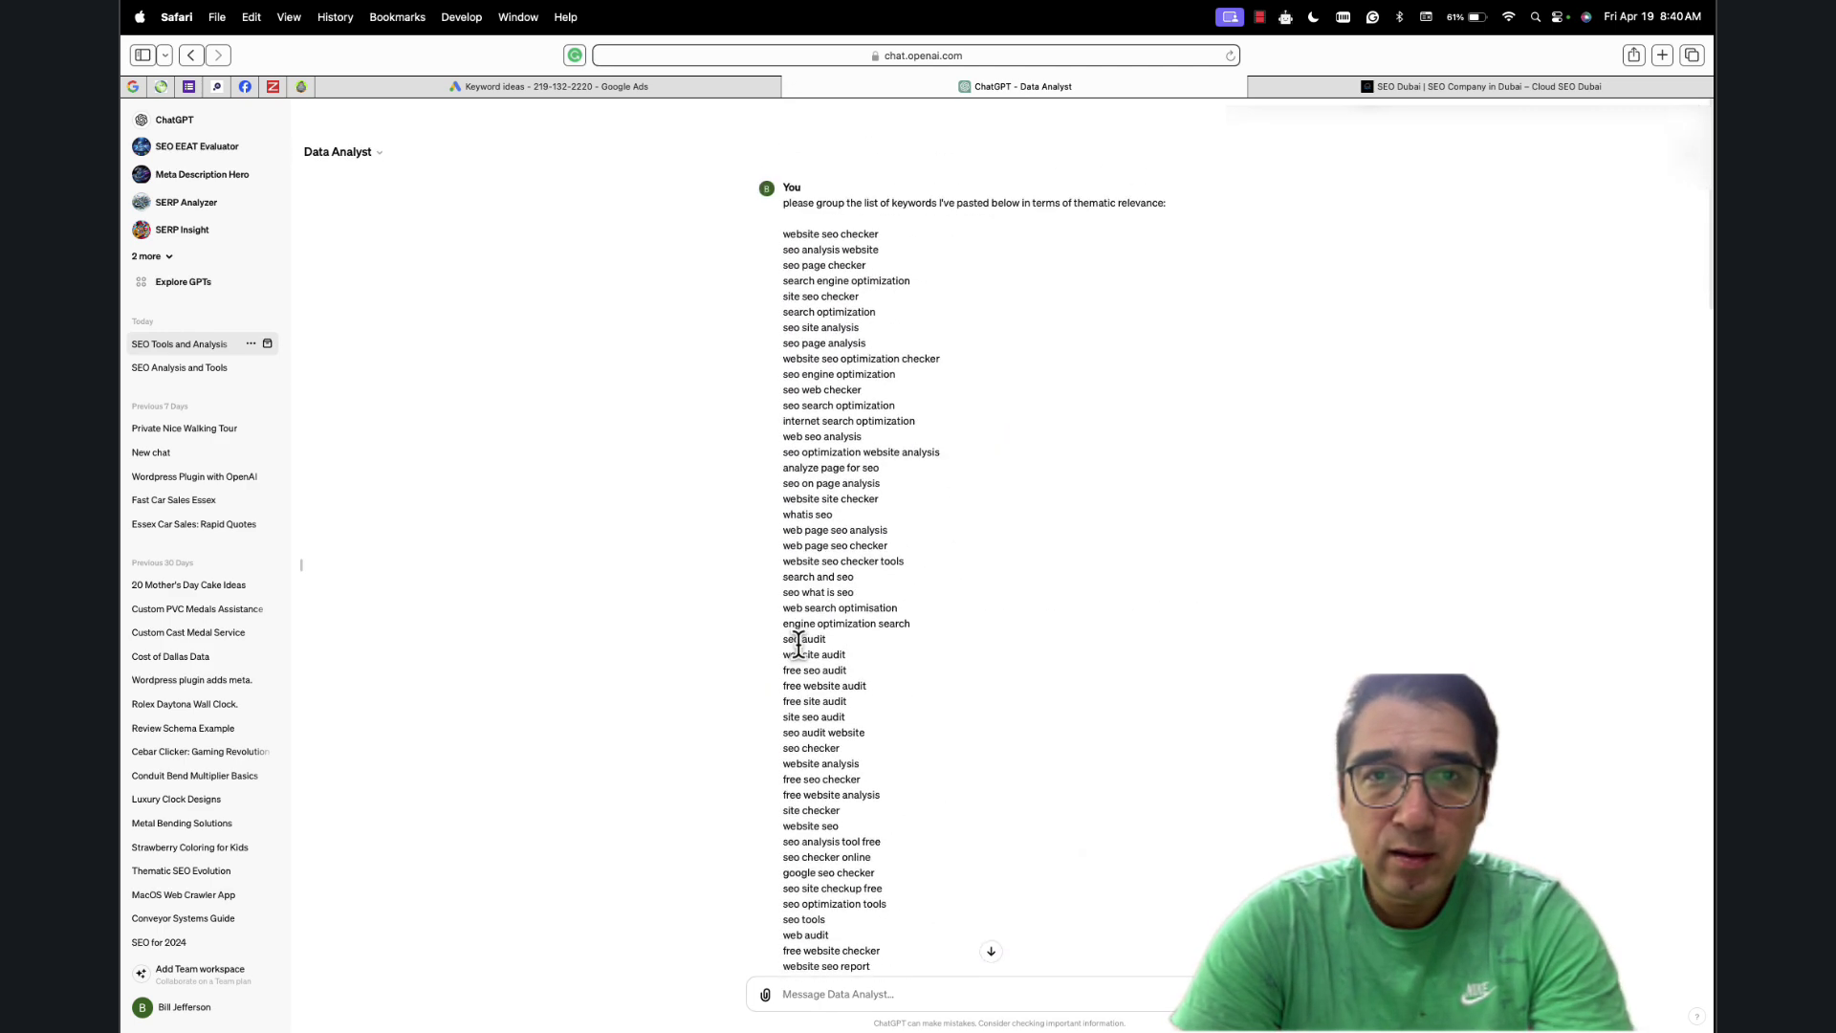
pyautogui.scroll(-1, 799, 646)
pyautogui.tripleClick(994, 164)
pyautogui.press('super+c')
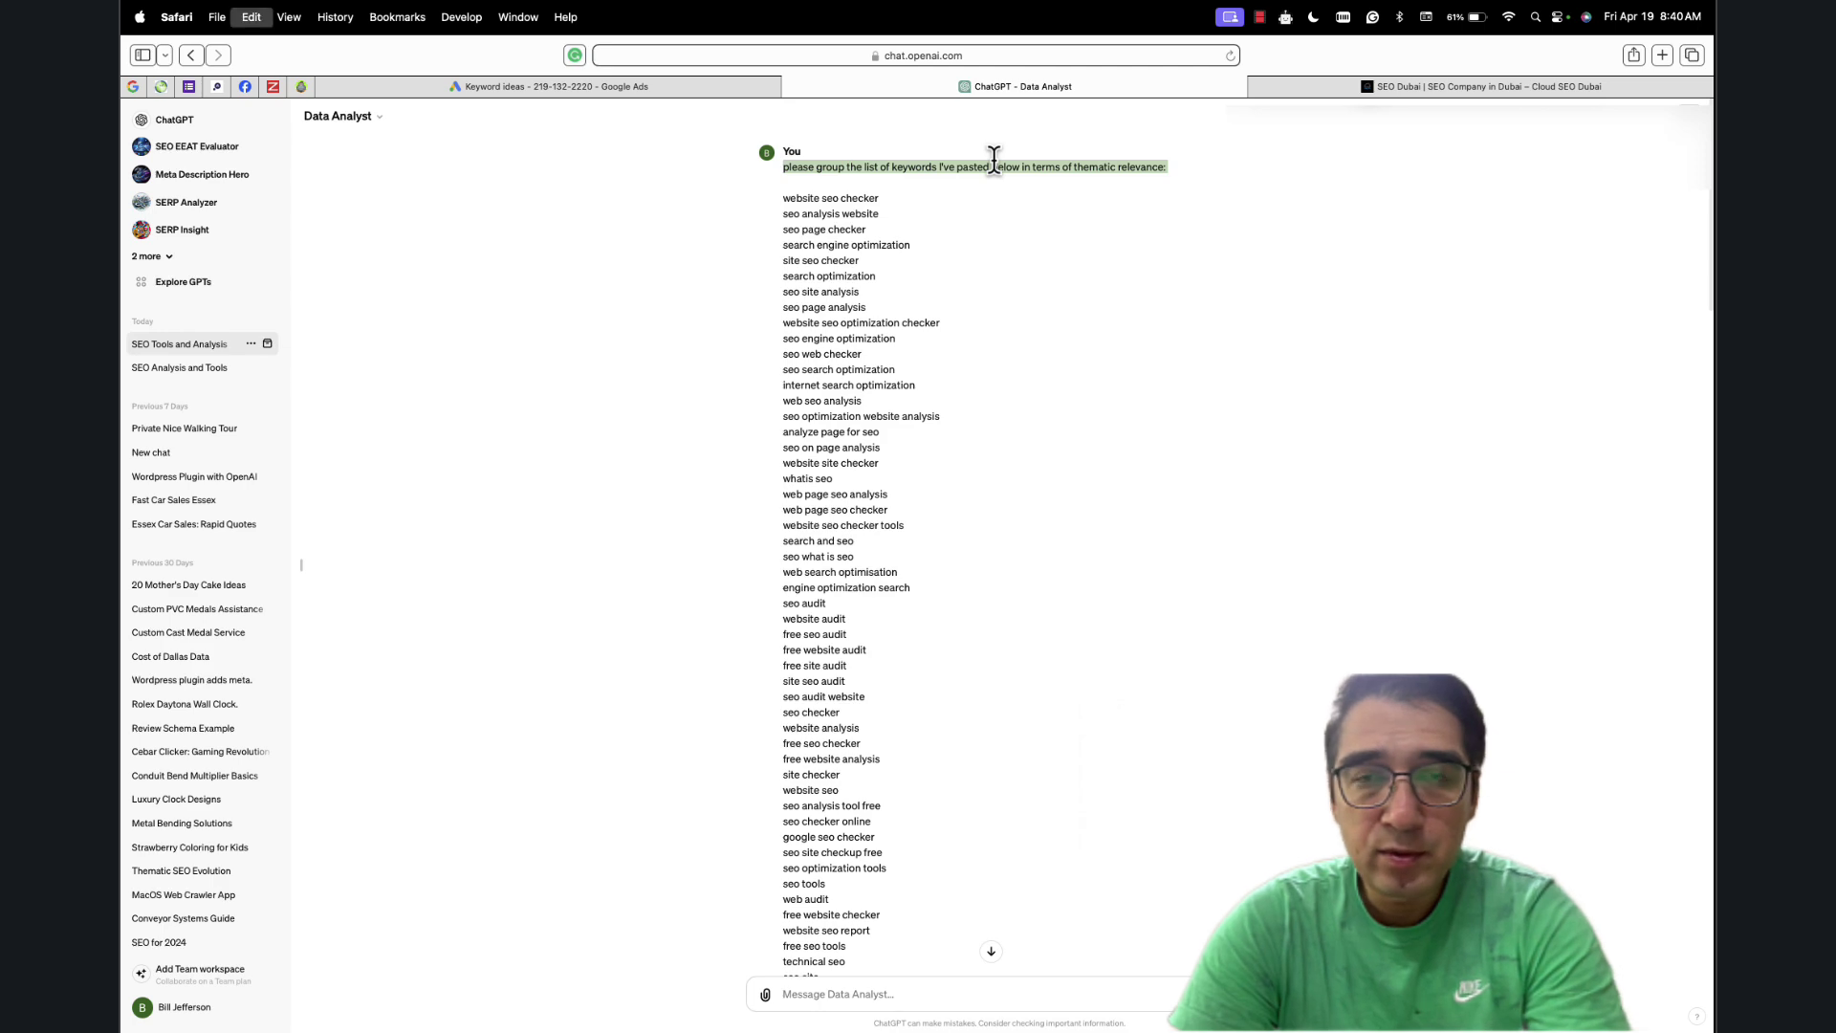
pyautogui.scroll(-15, 1002, 488)
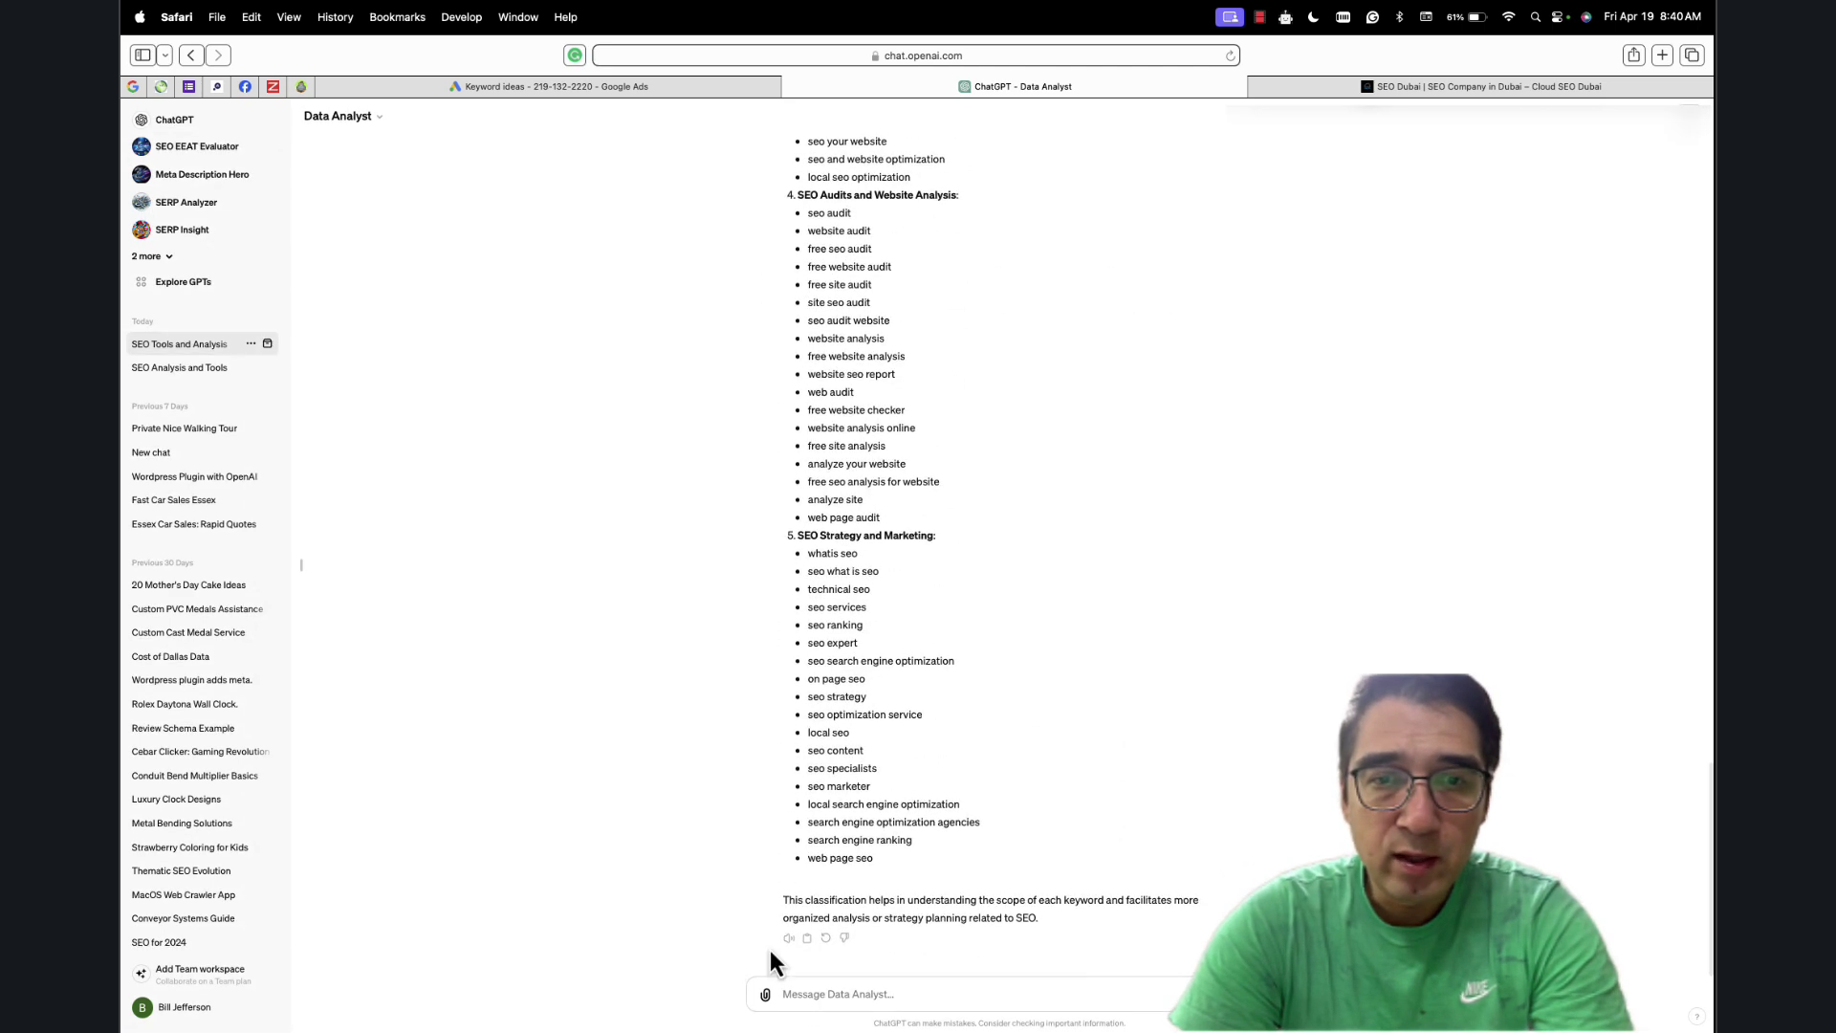
pyautogui.click(816, 995)
pyautogui.press('super+v')
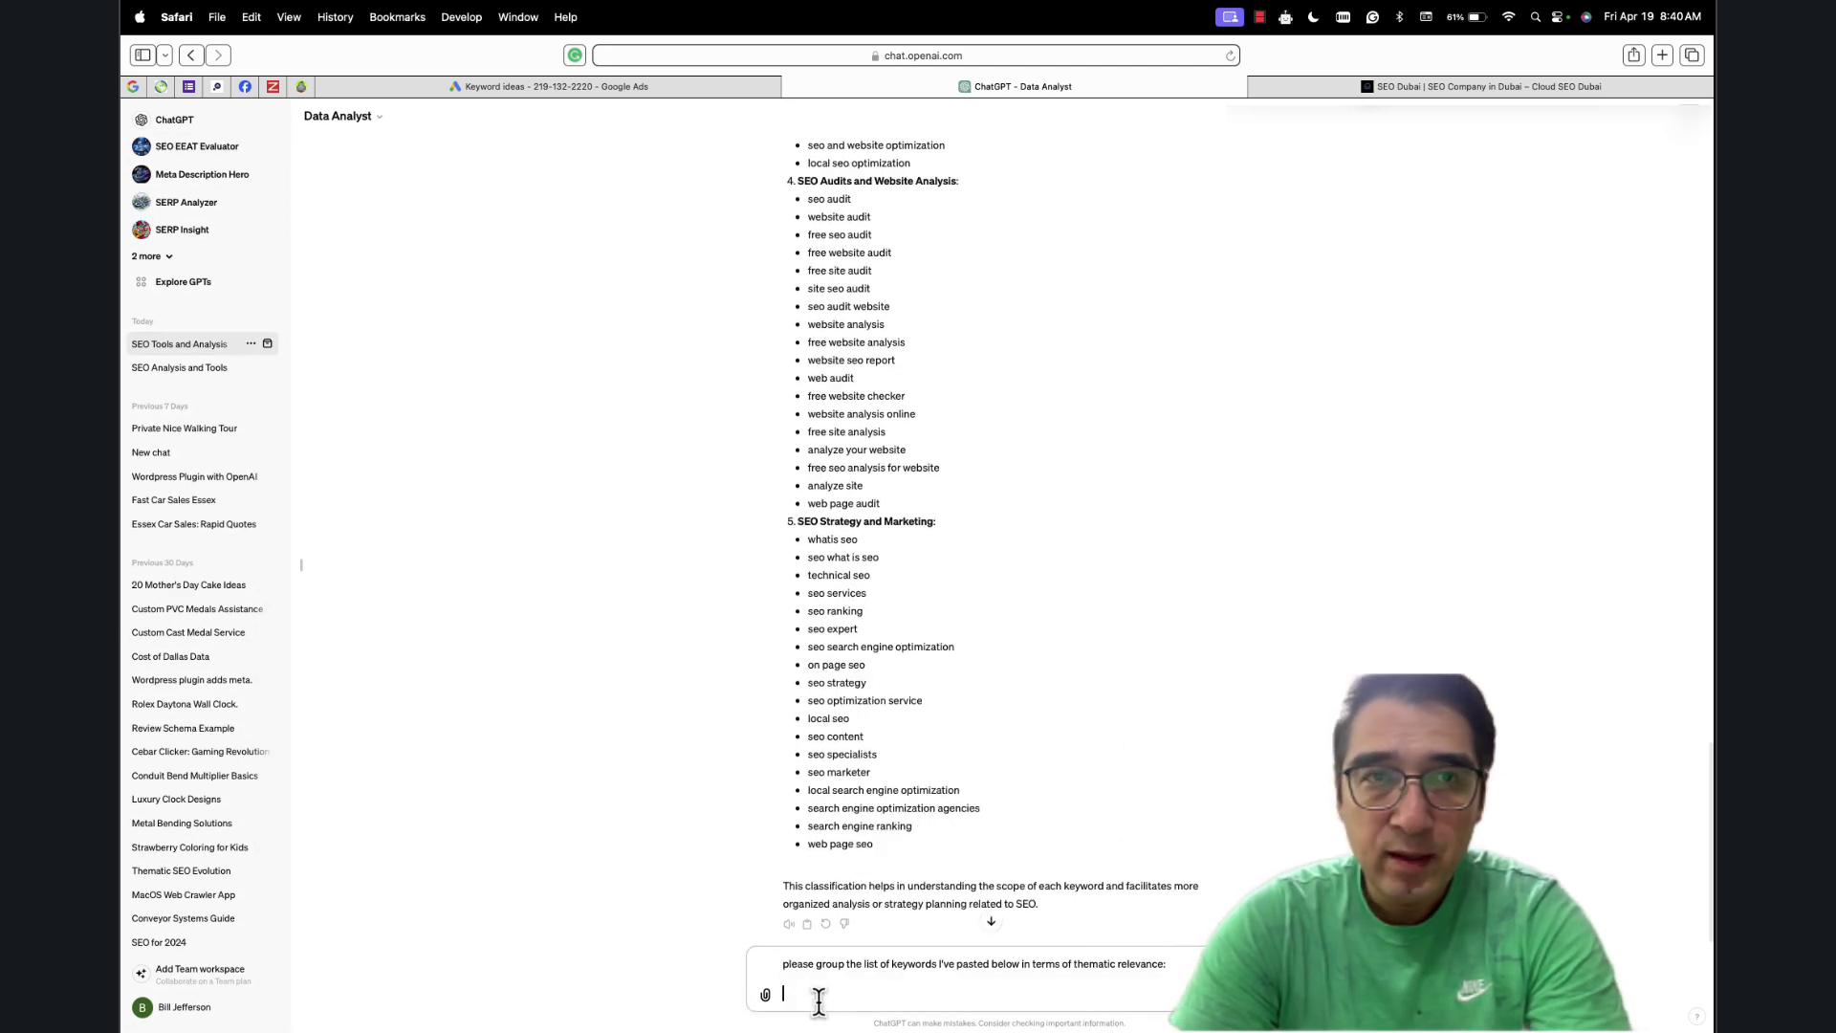
# Copy all 100 keywords on the current Keyword Planner page, add them below the grouping prompt in ChatGPT and send the message
pyautogui.click(635, 88)
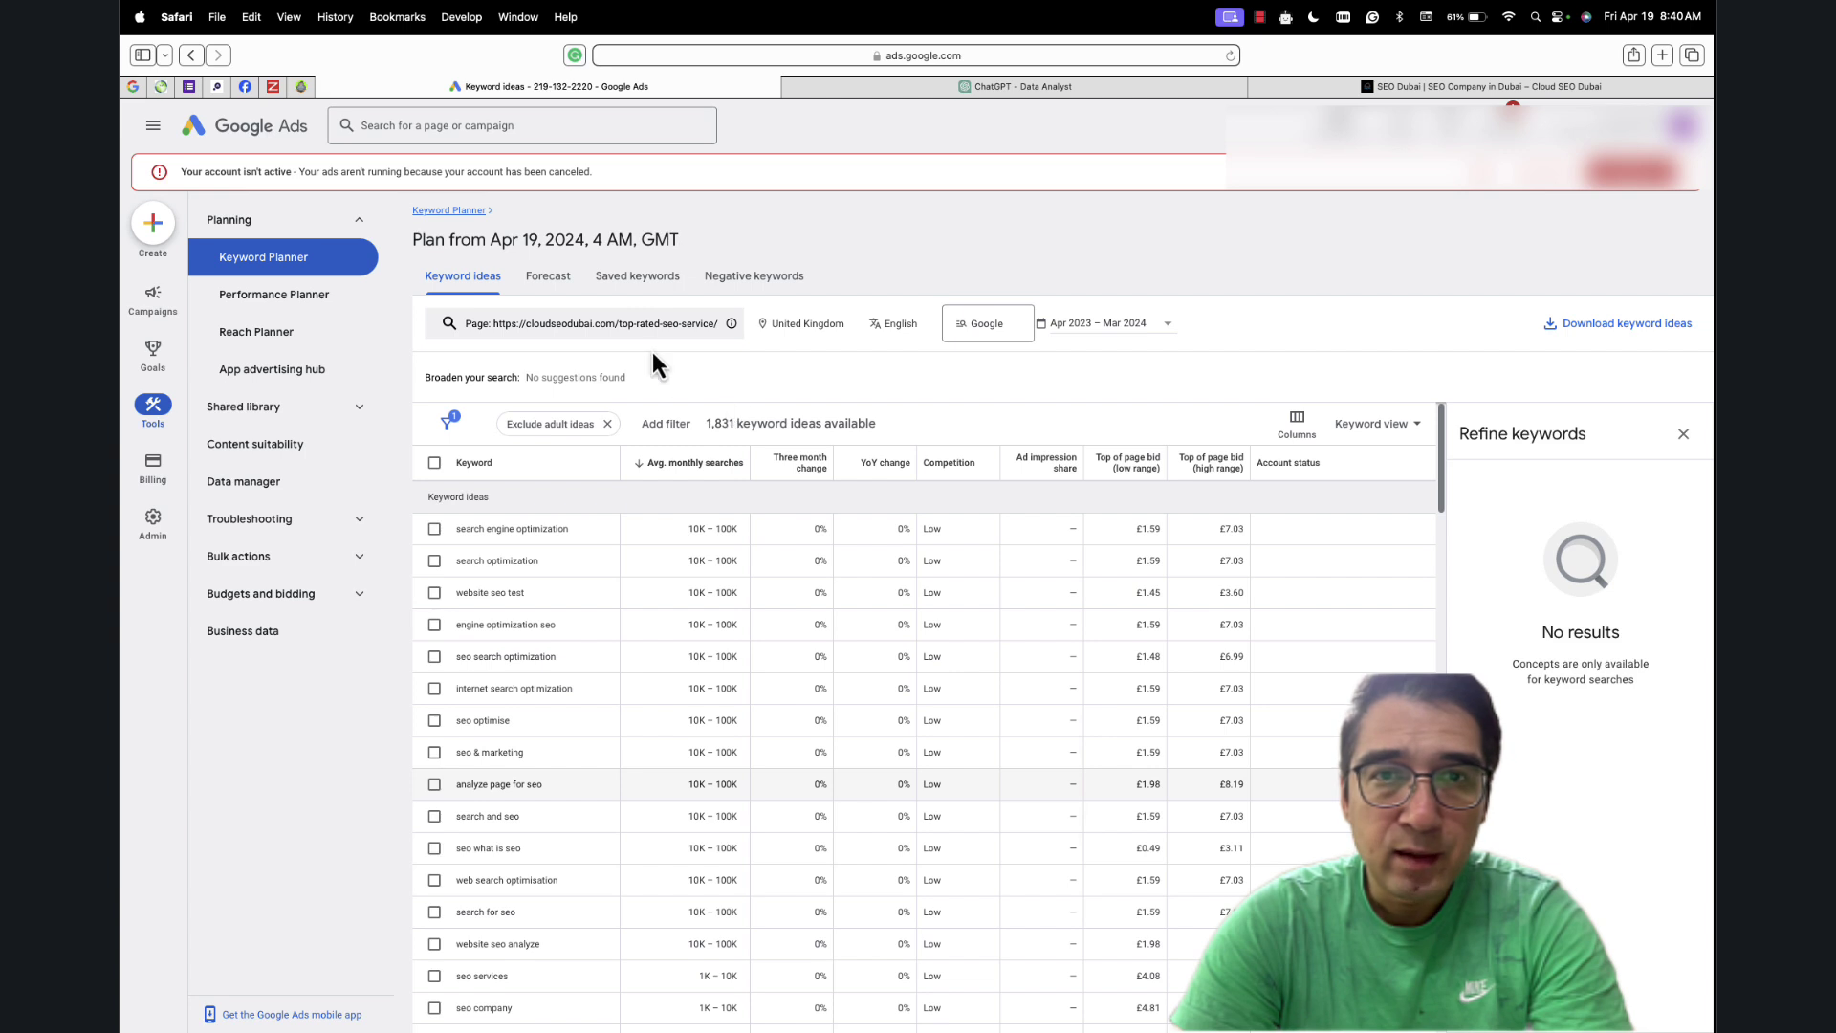
pyautogui.click(435, 463)
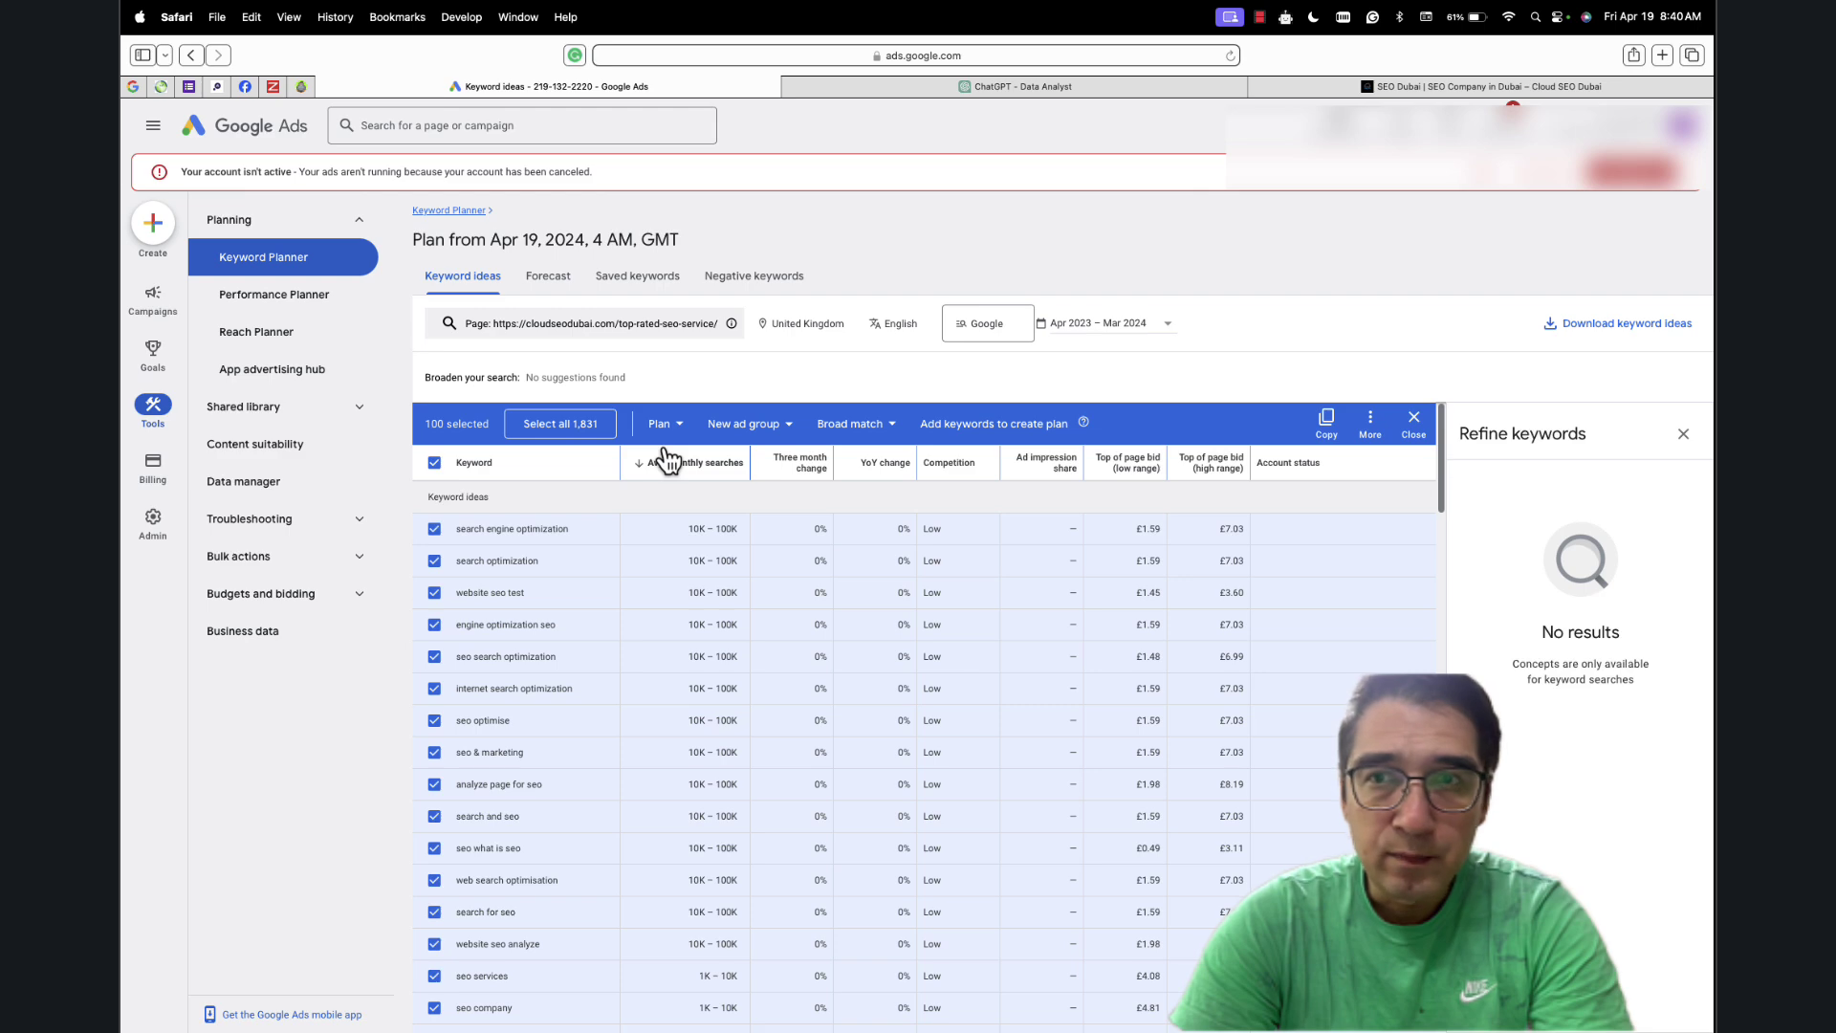
pyautogui.click(1326, 420)
pyautogui.click(1000, 86)
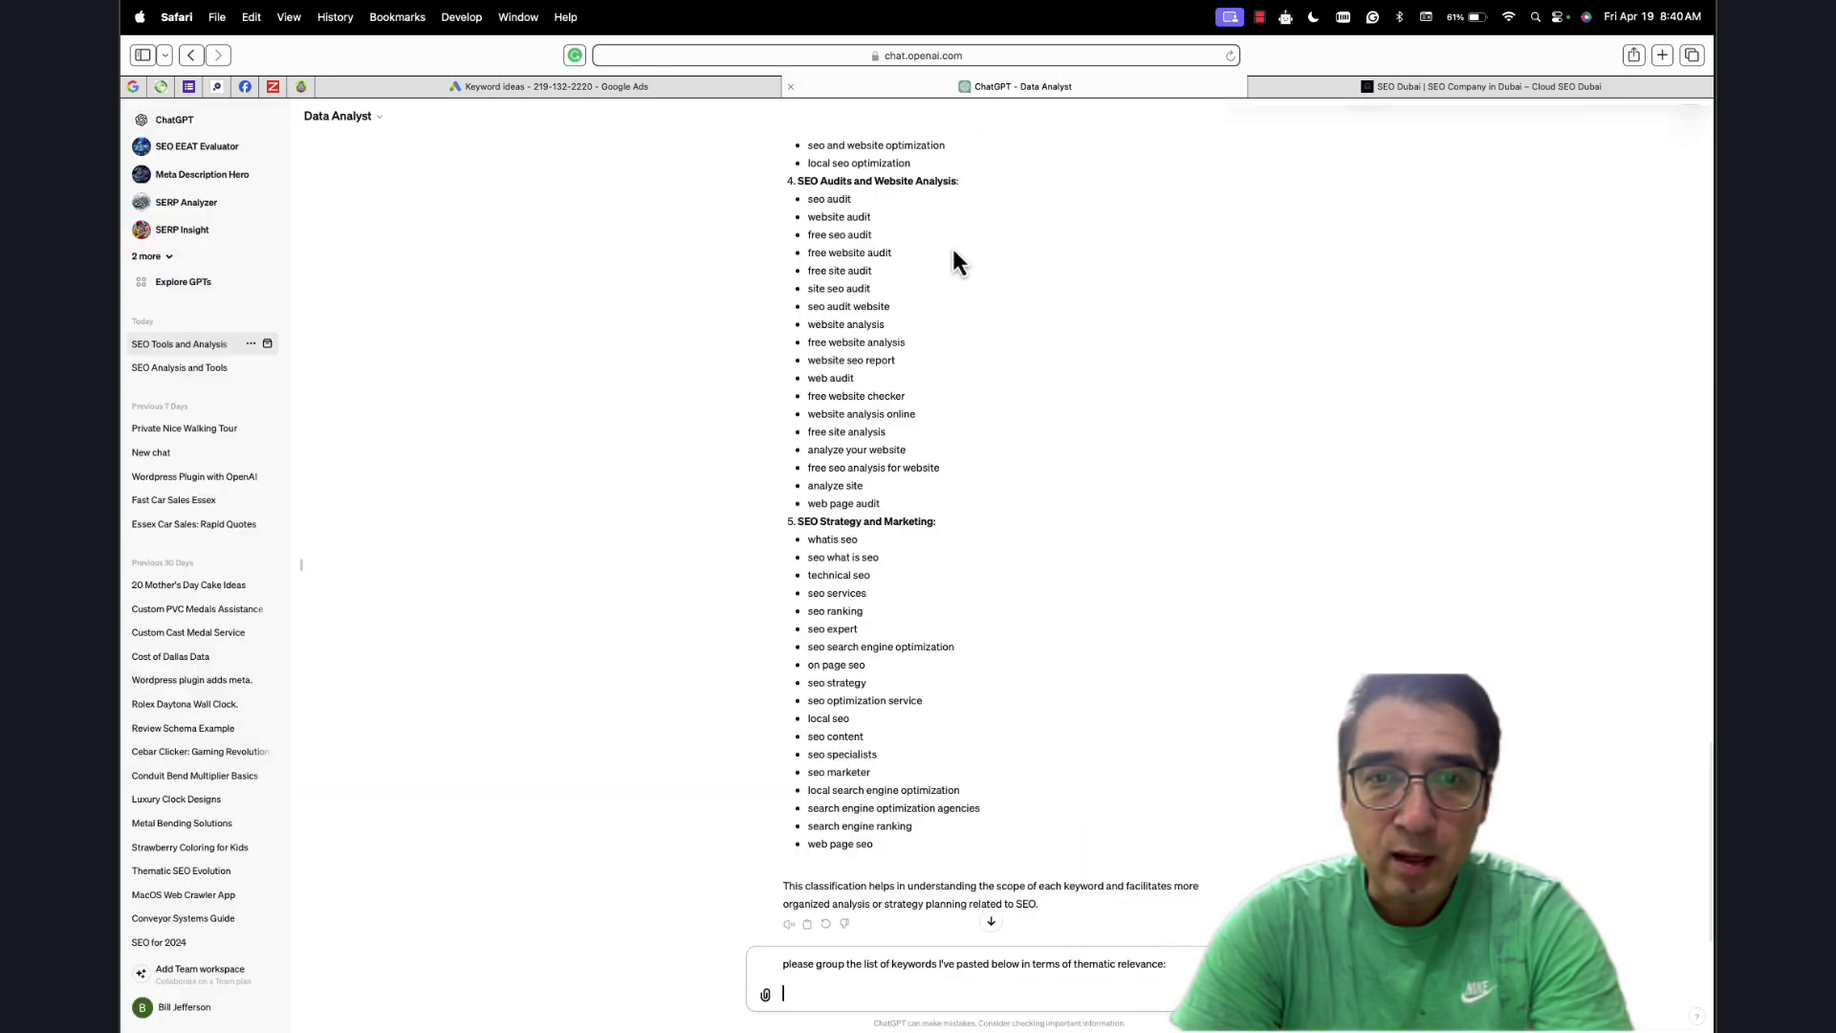
pyautogui.press('super+v')
pyautogui.press('Return')
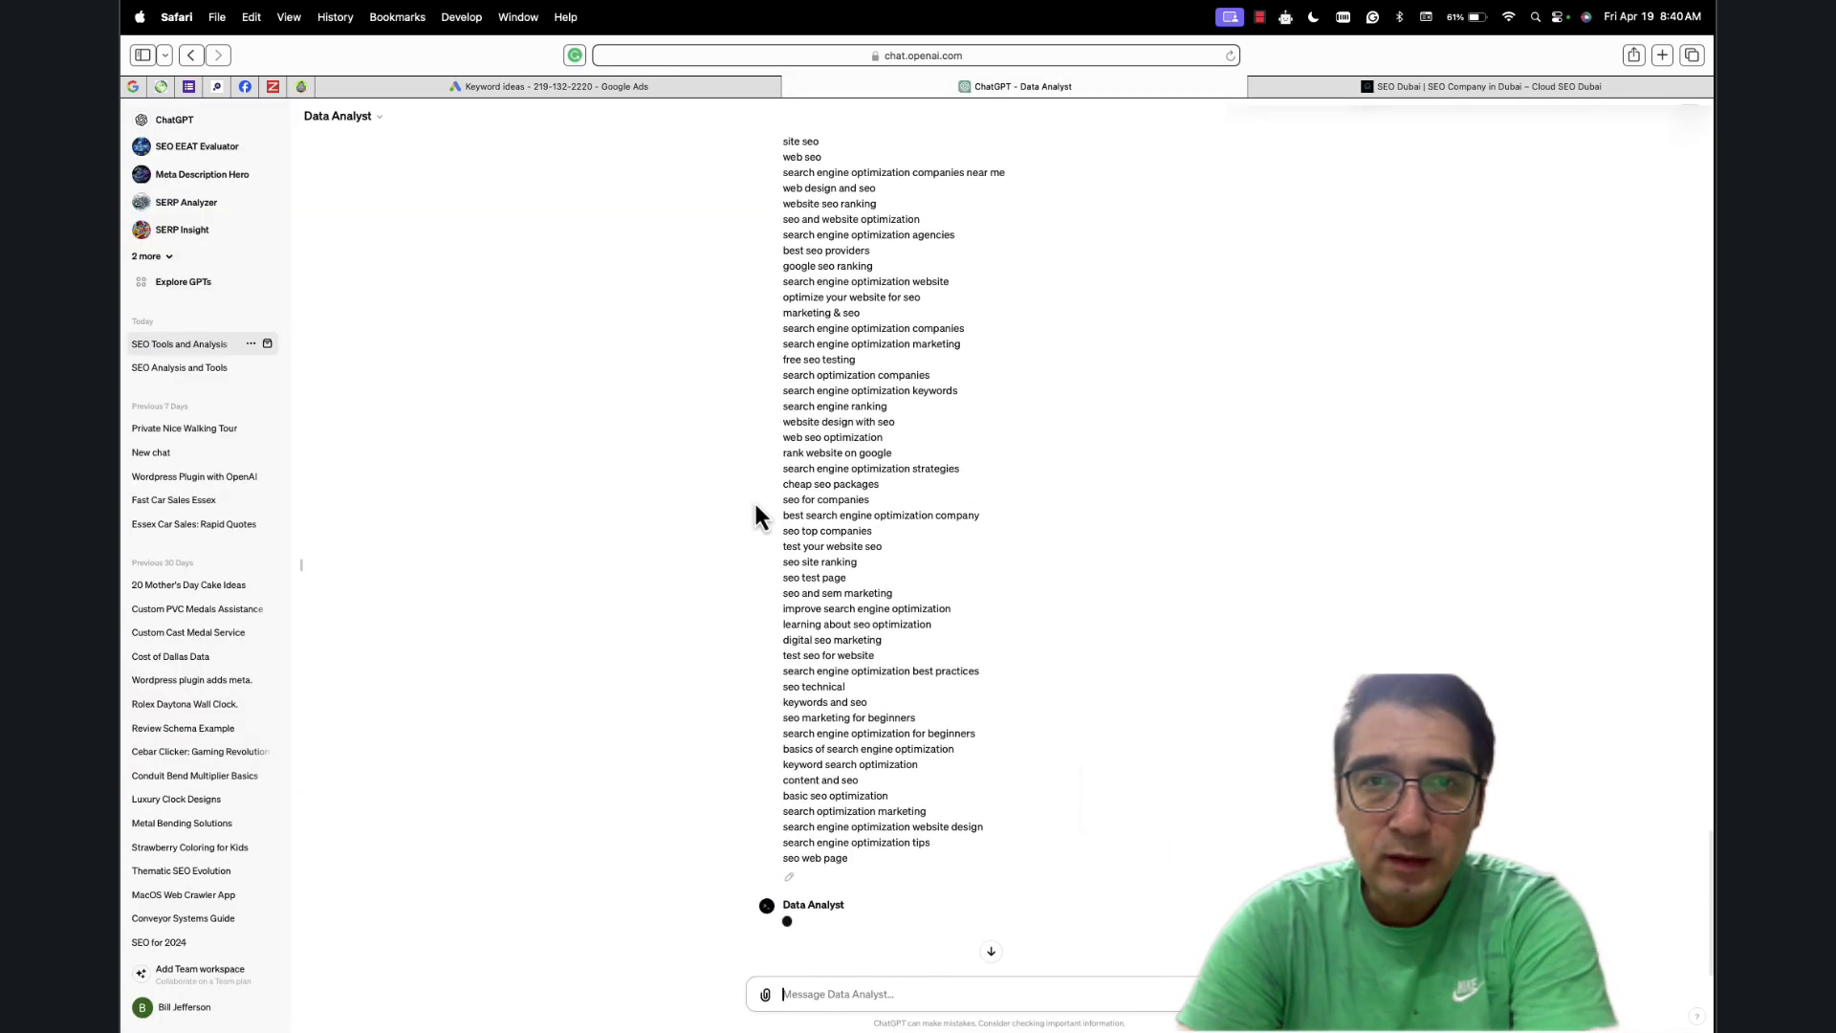
# Return to the Keyword Planner ideas for the monthly SEO service page and clear the keyword selection
pyautogui.click(612, 87)
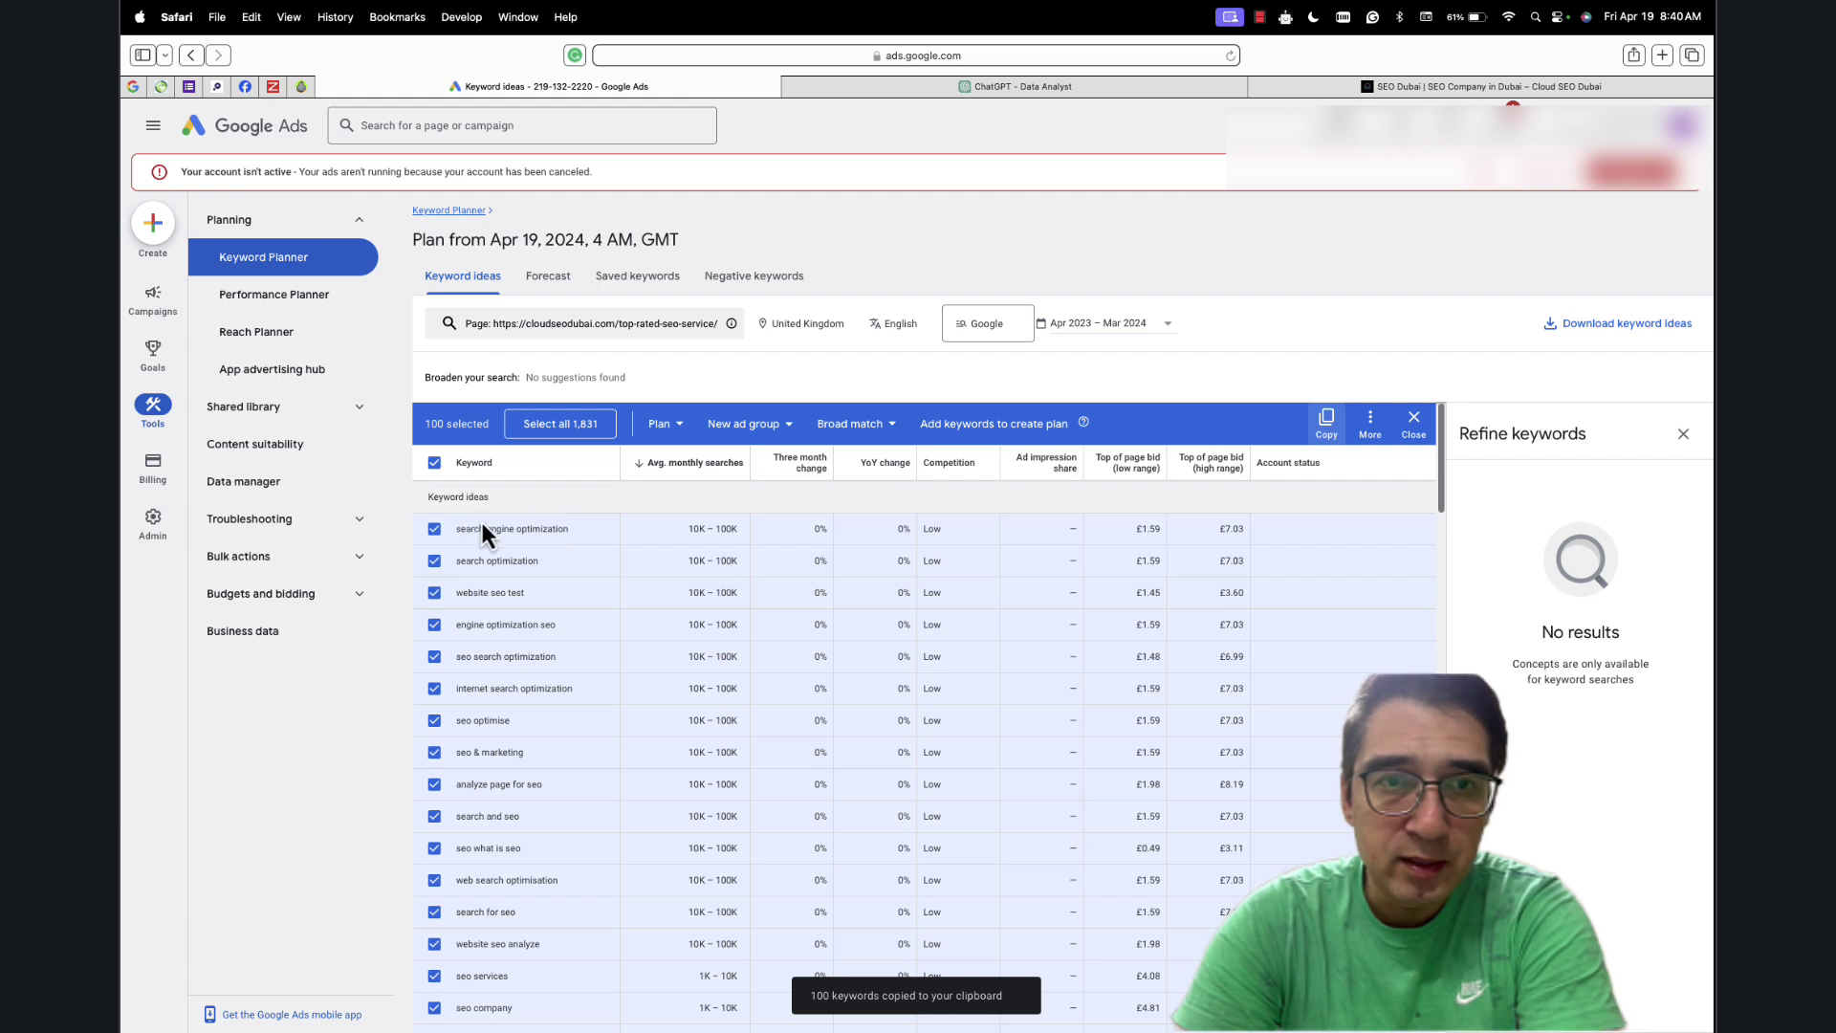
pyautogui.scroll(-1, 574, 566)
pyautogui.scroll(1, 490, 544)
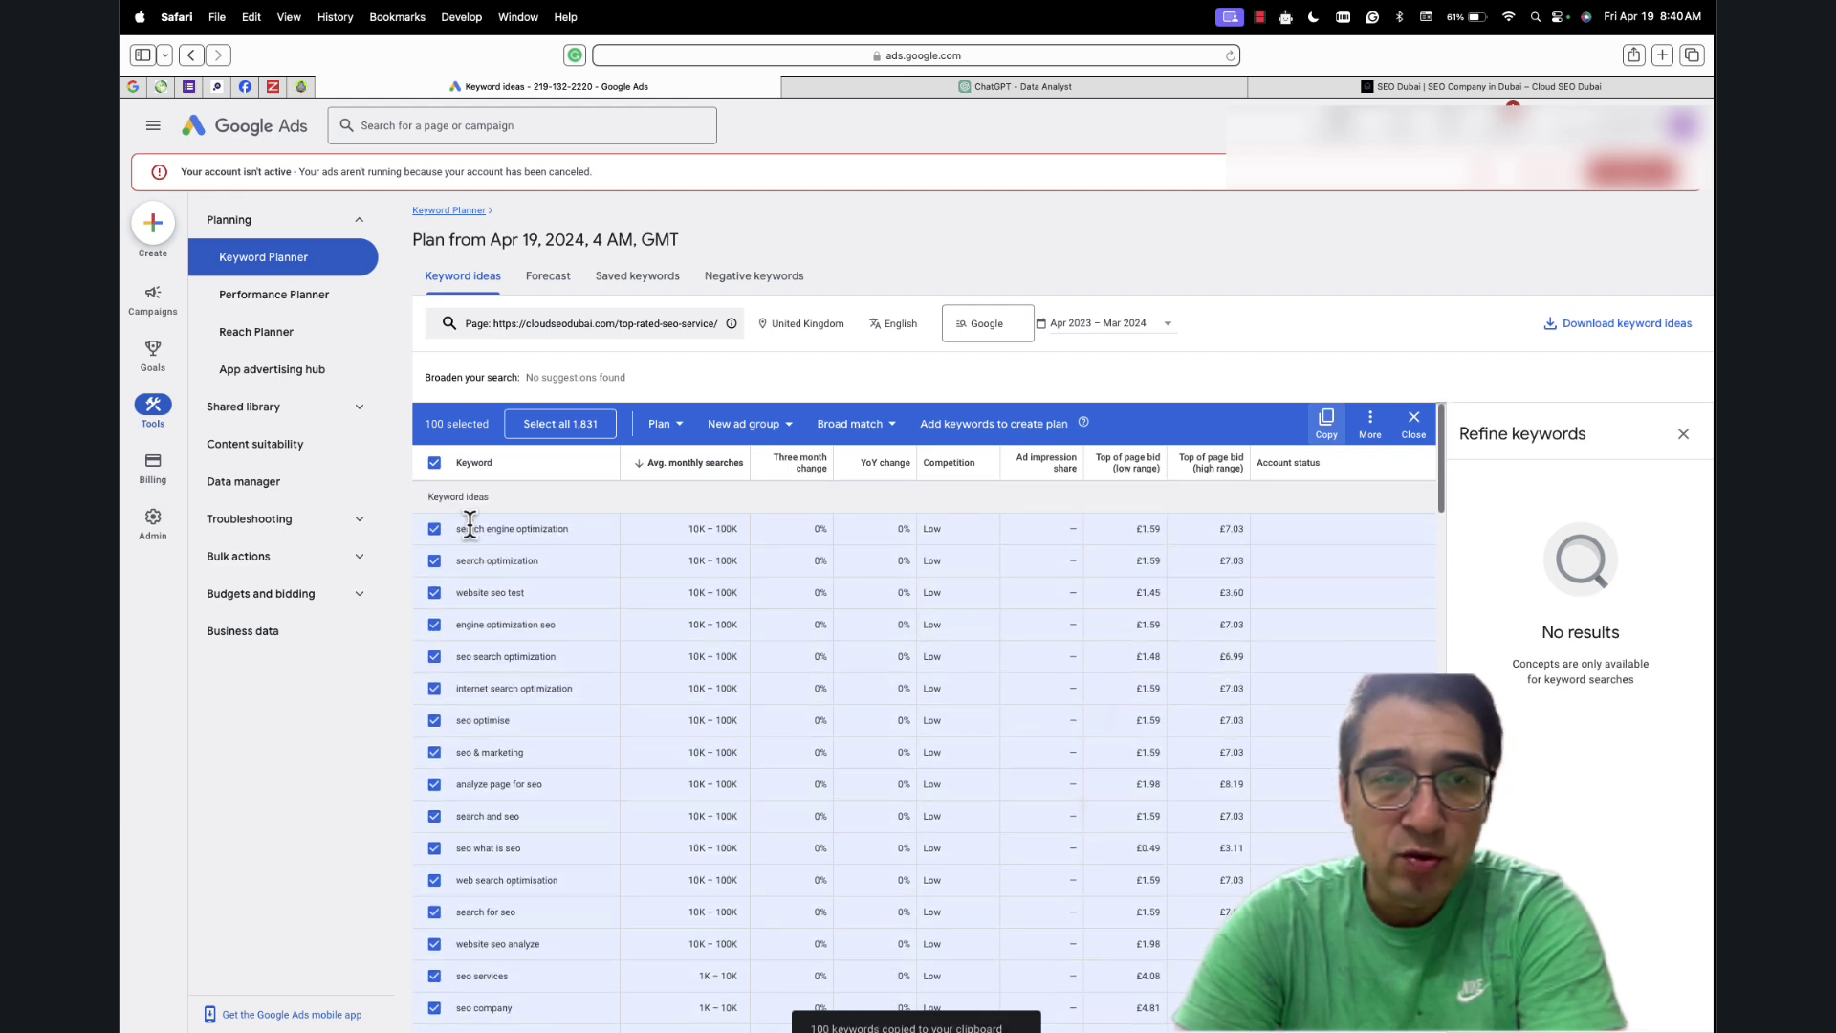
pyautogui.click(435, 462)
# Examine the keyword ideas and their monthly searches for terms that fit the monthly SEO service page
pyautogui.scroll(-1, 513, 549)
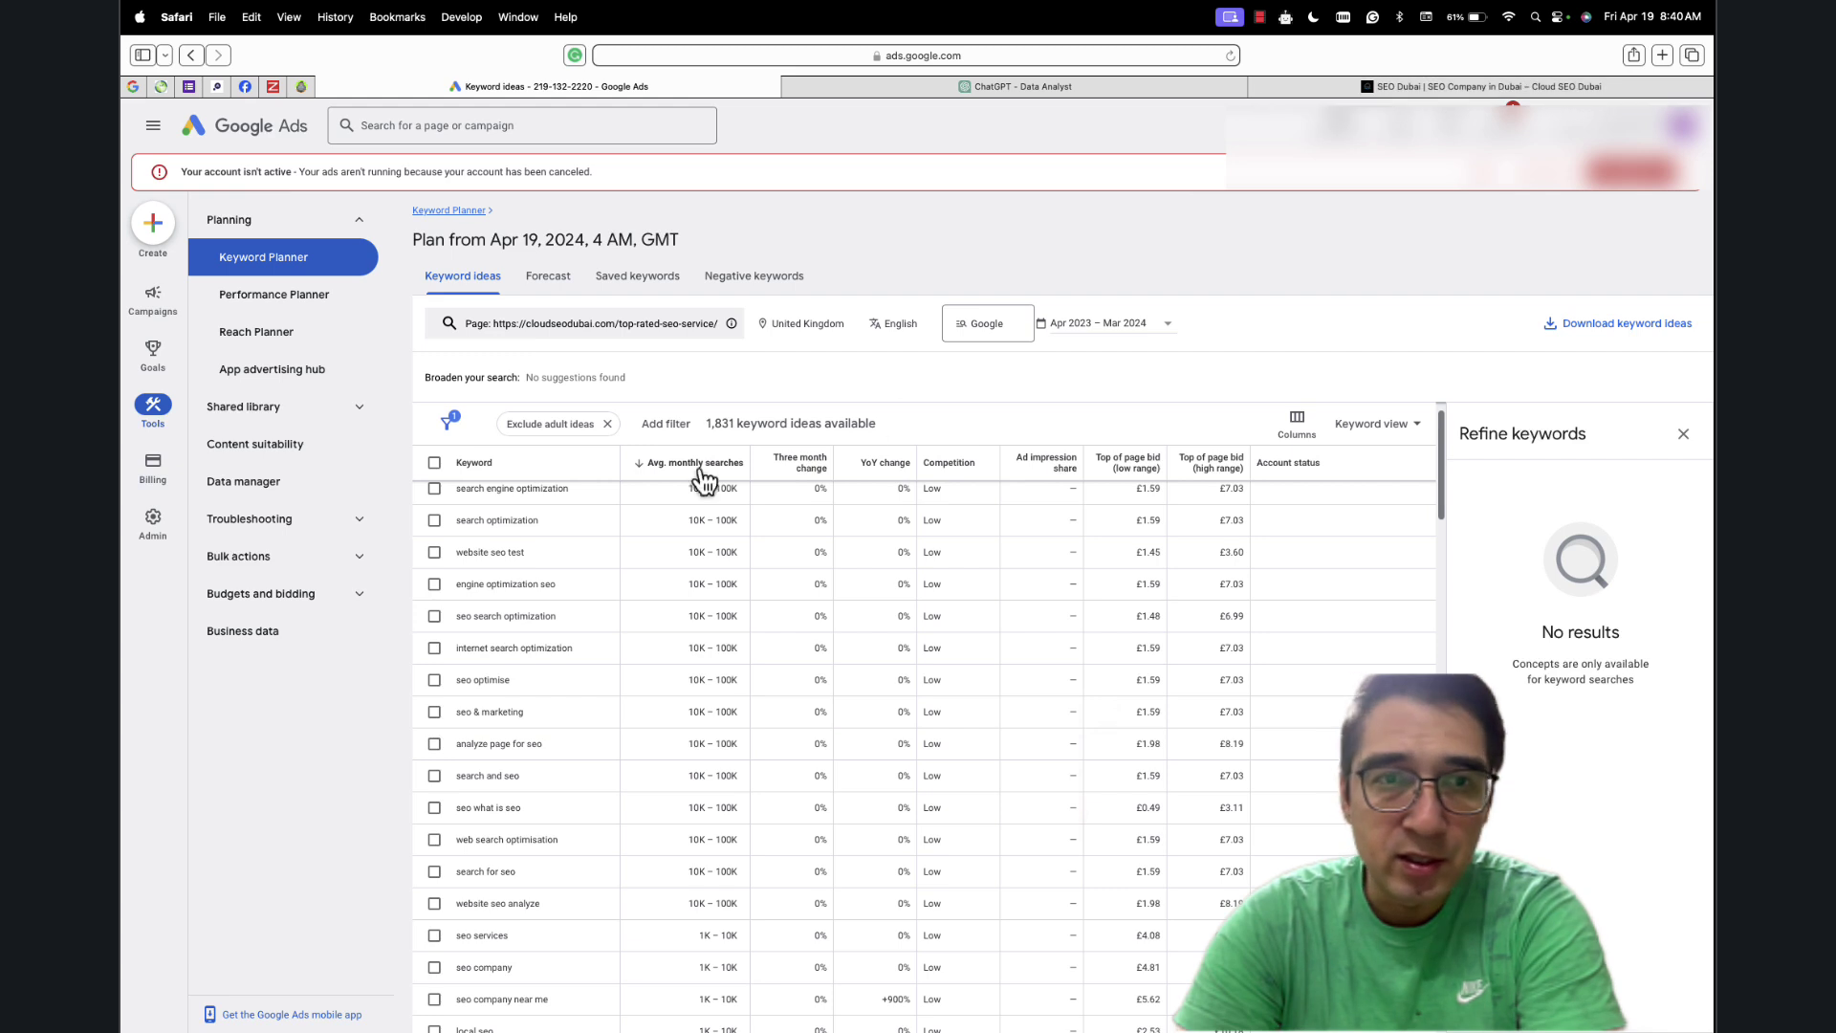
pyautogui.scroll(1, 504, 547)
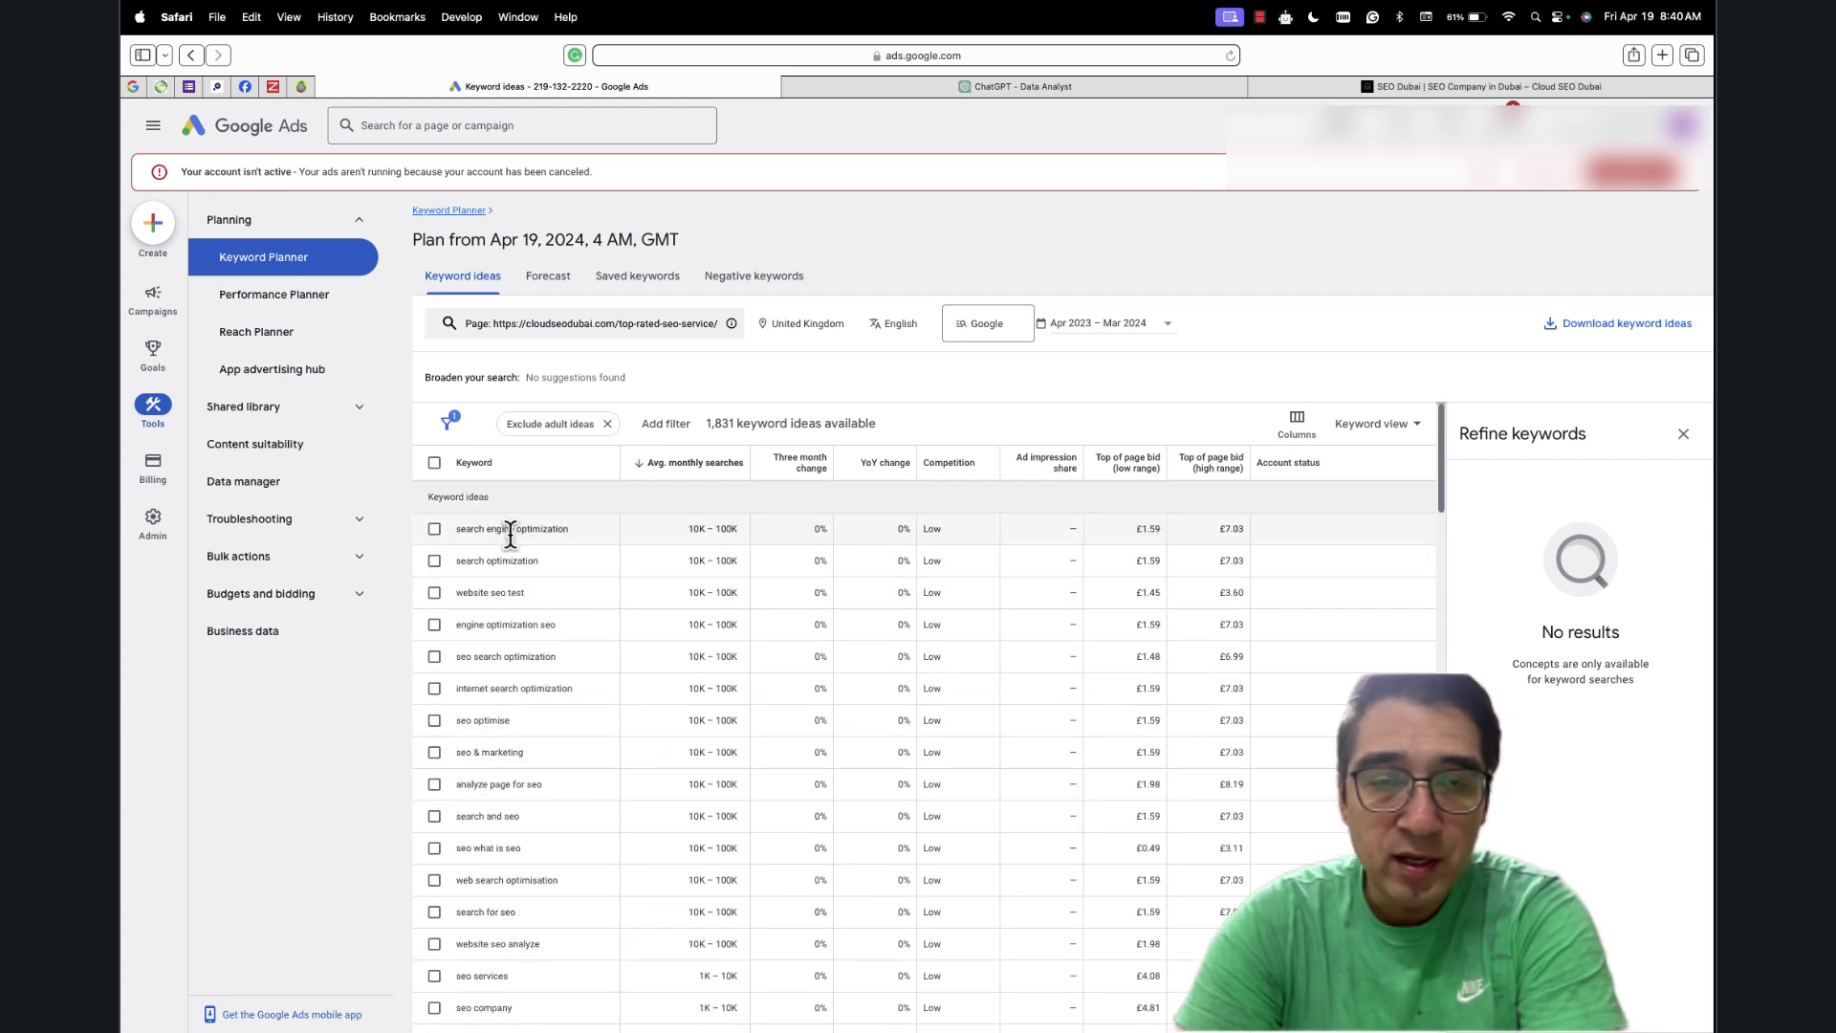
pyautogui.scroll(-3, 504, 707)
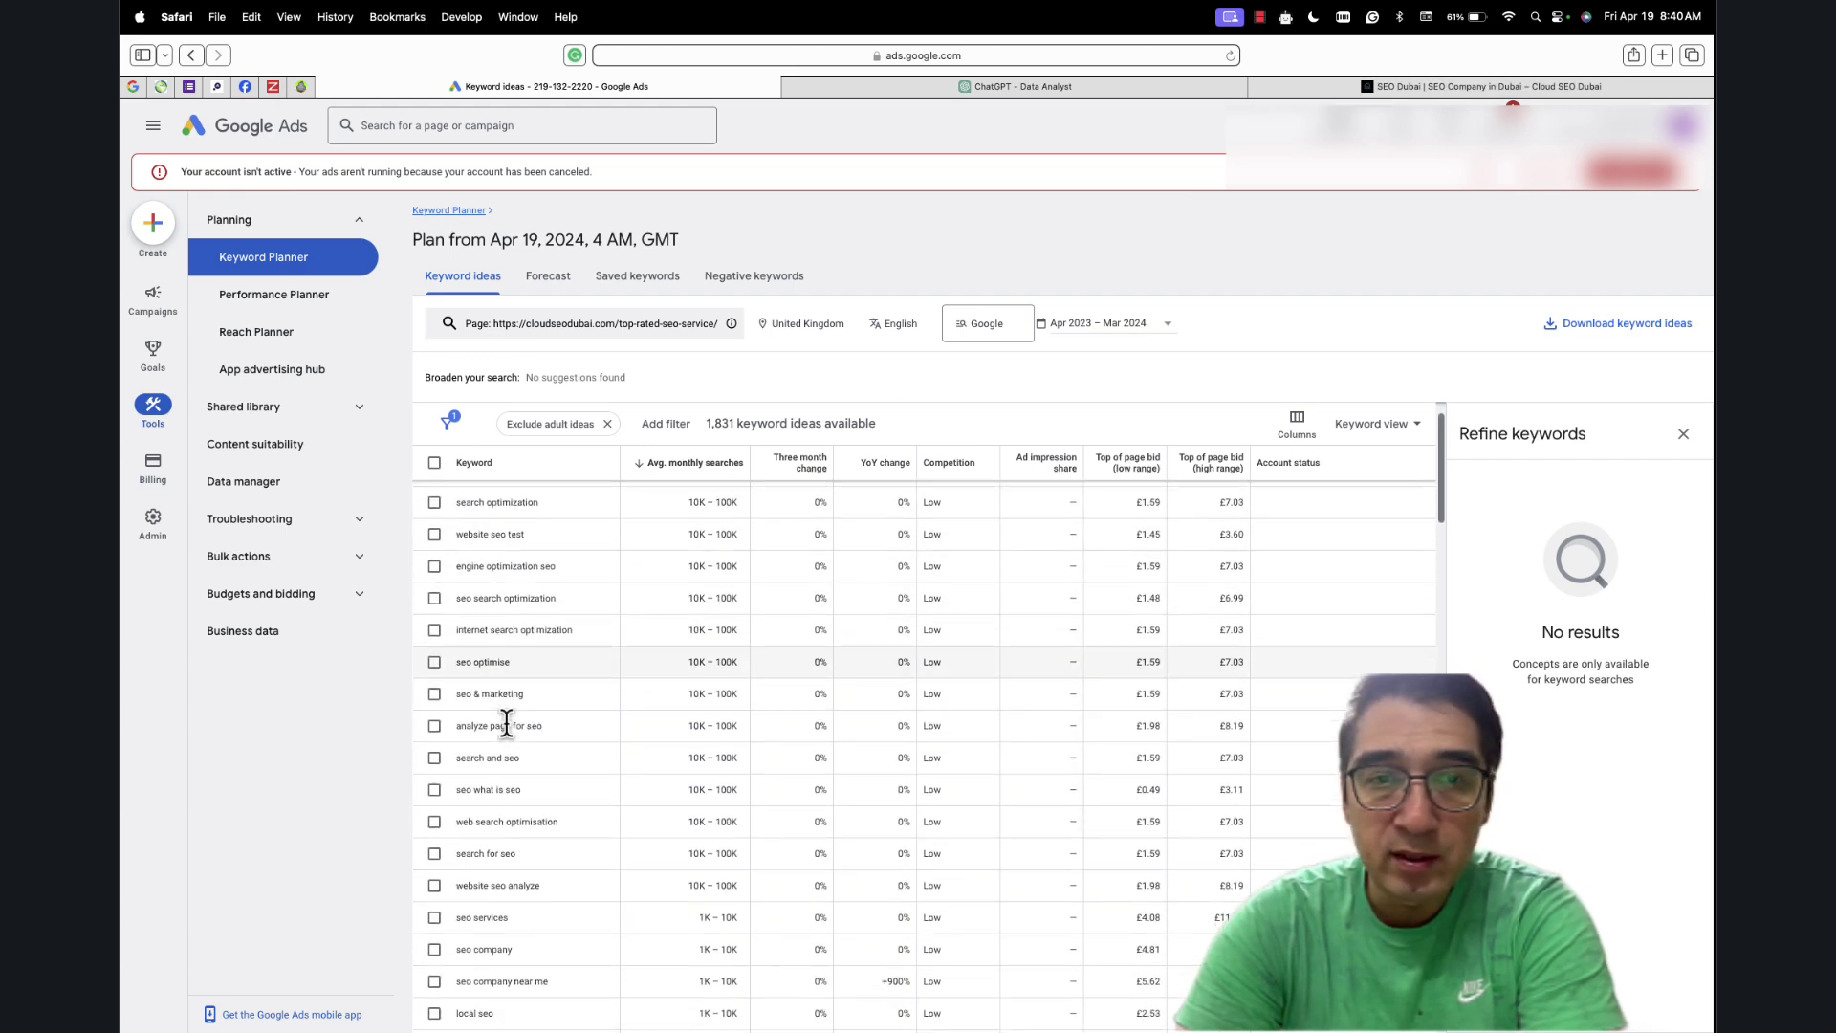
pyautogui.scroll(-5, 536, 751)
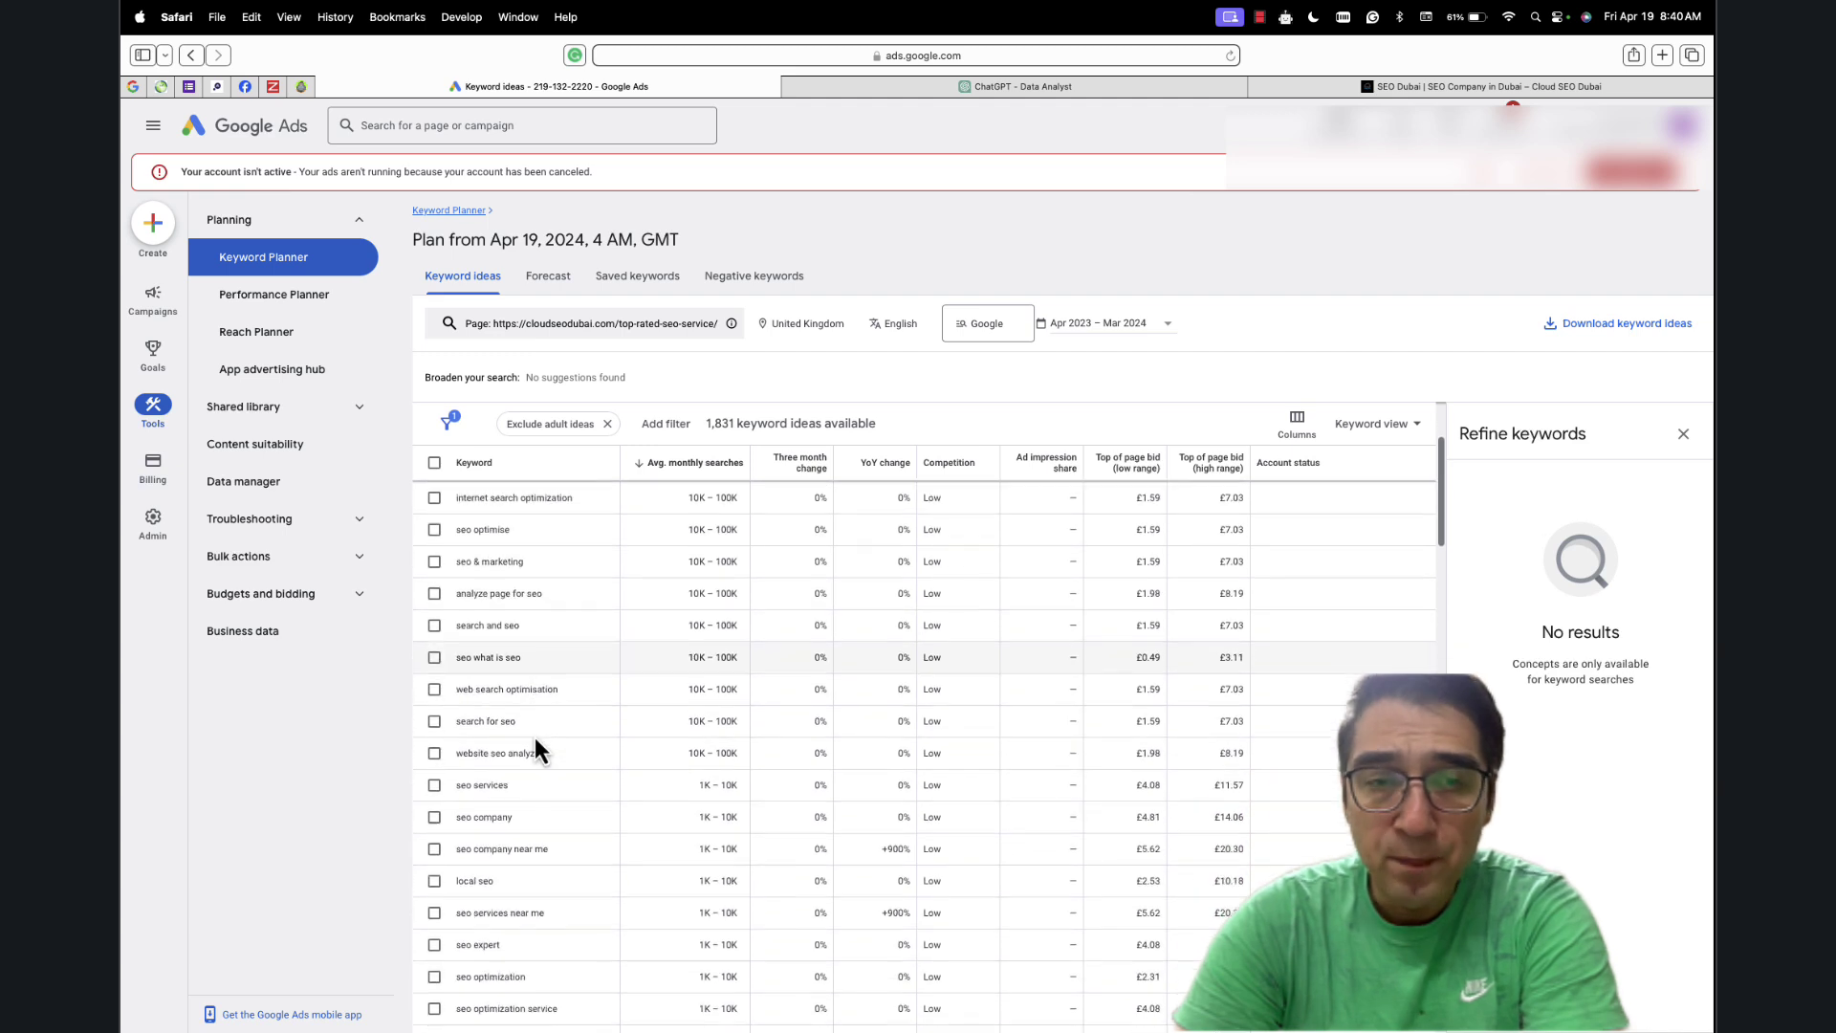
pyautogui.scroll(-1, 535, 747)
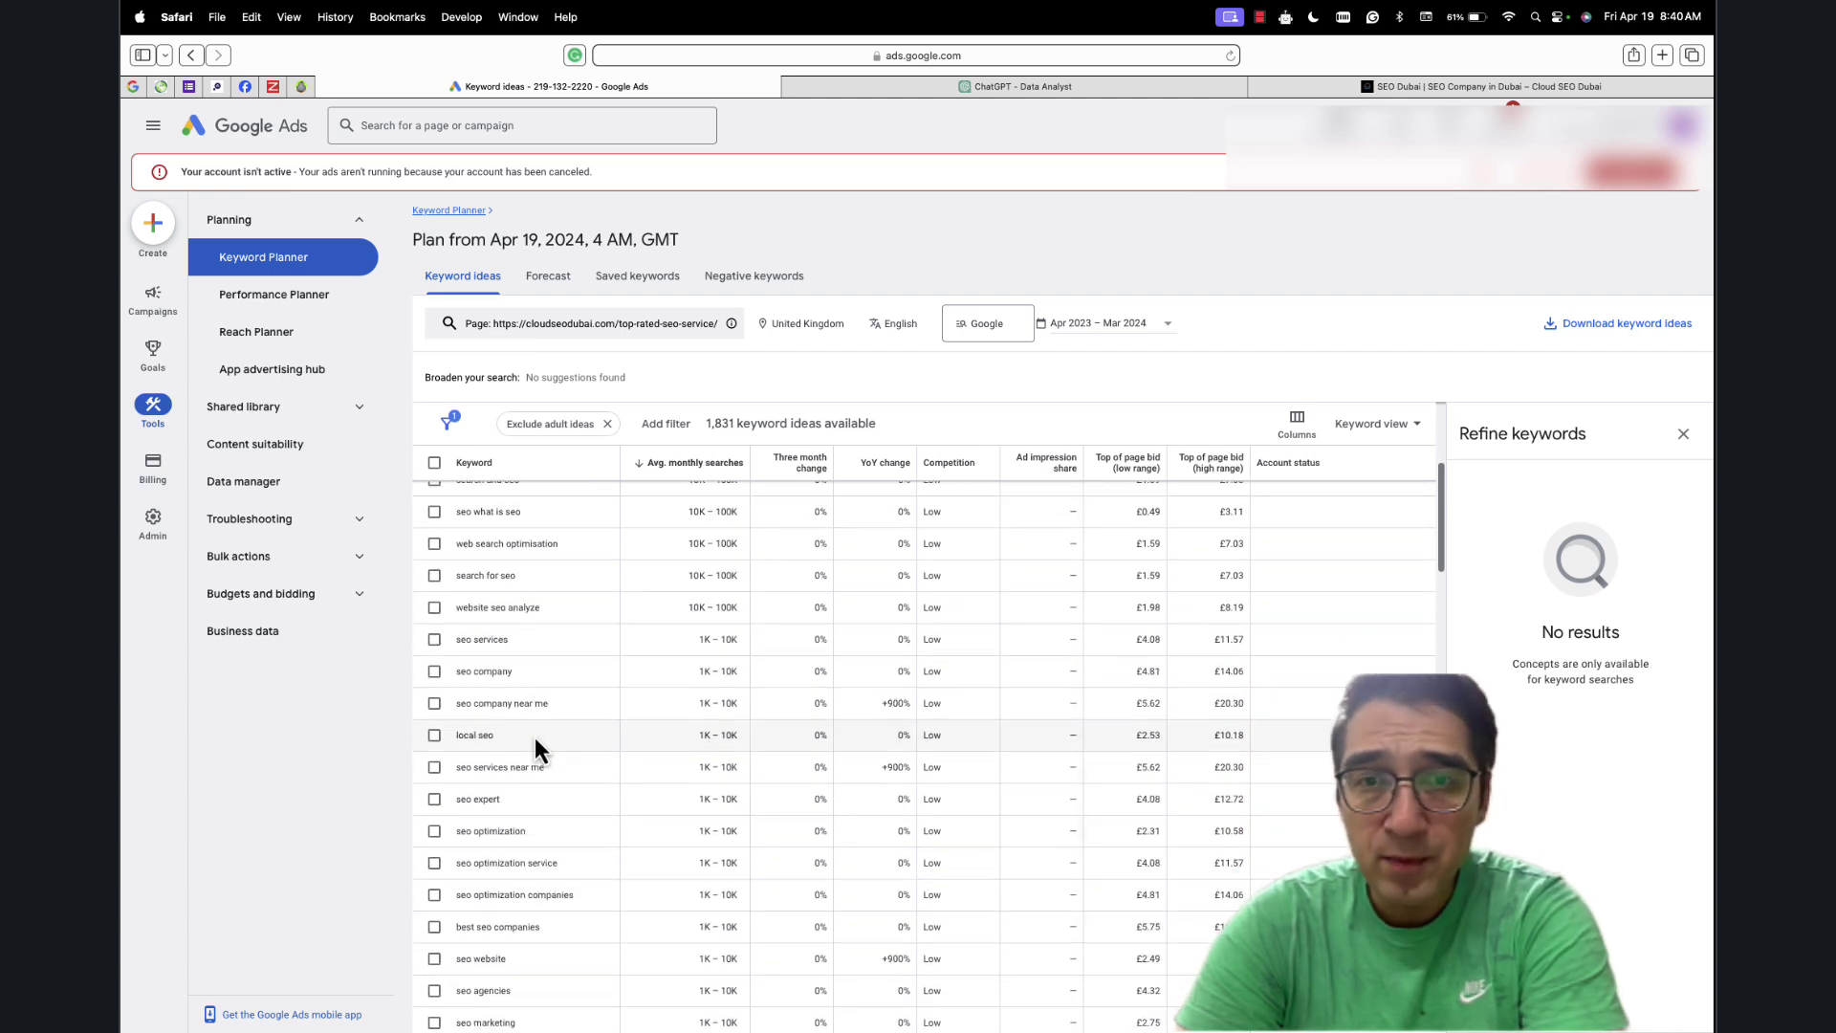
pyautogui.scroll(-3, 536, 741)
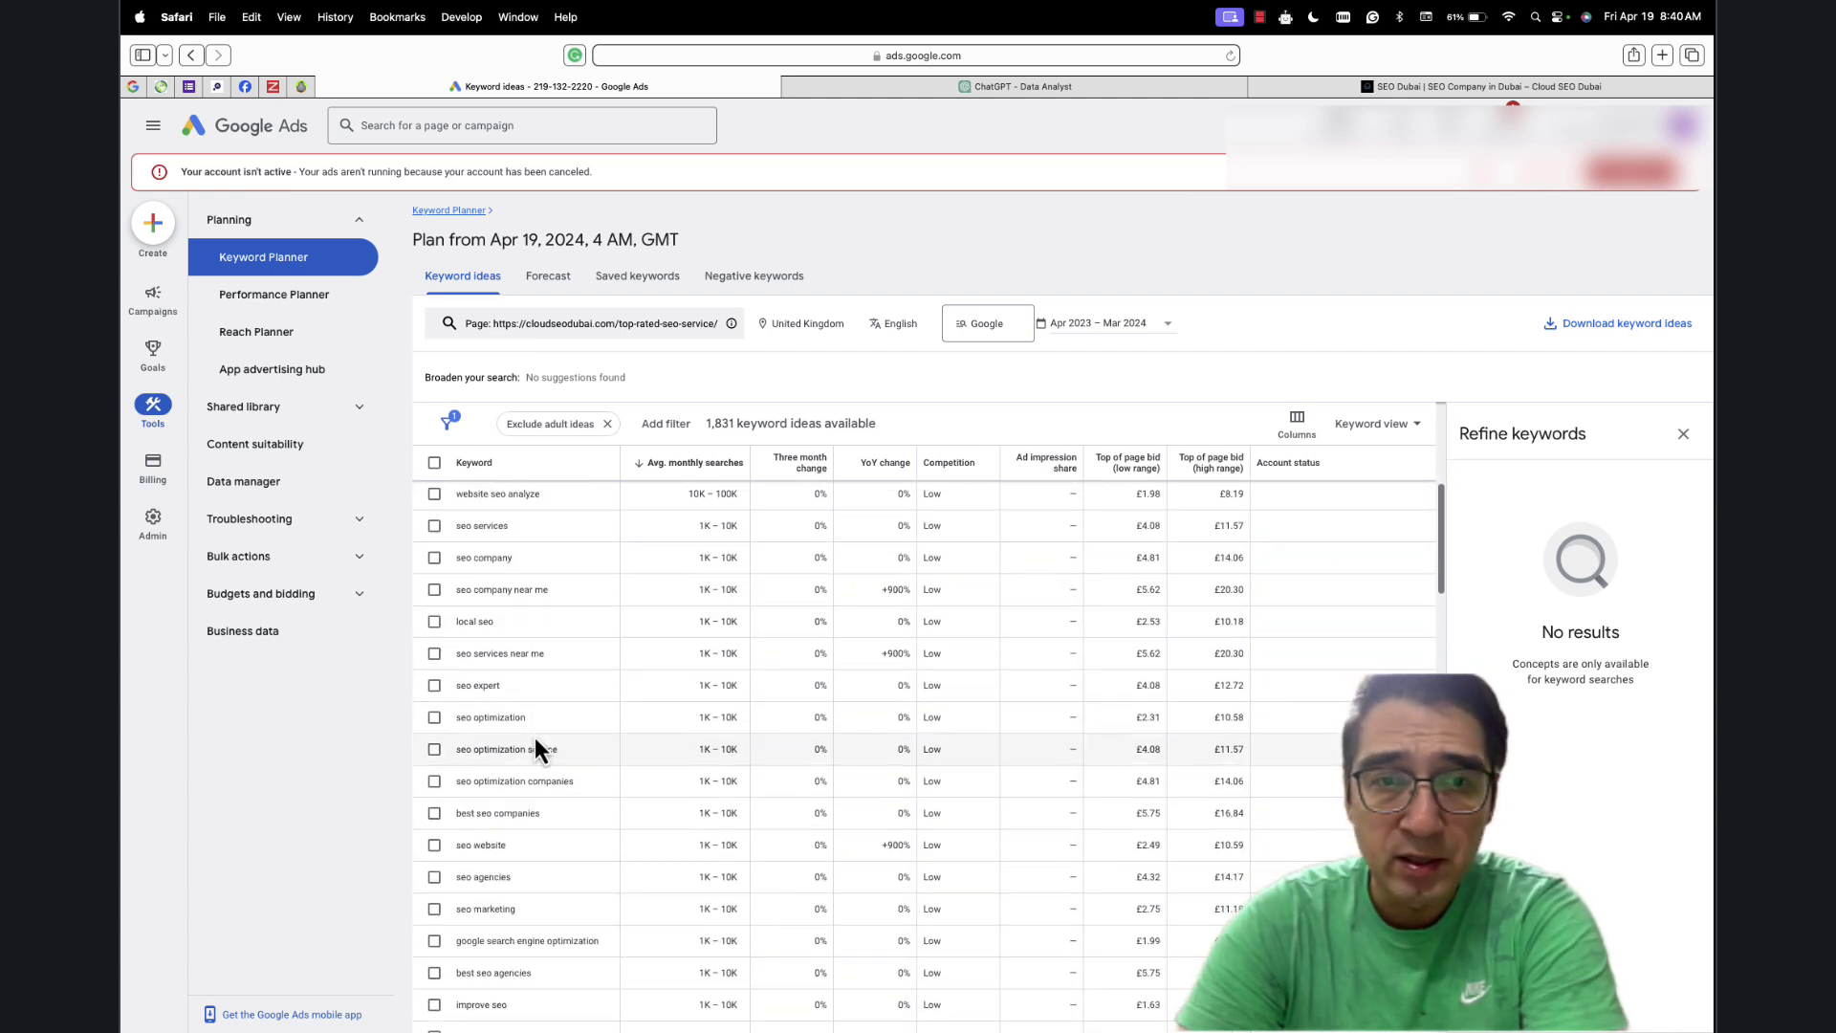
pyautogui.scroll(-4, 536, 742)
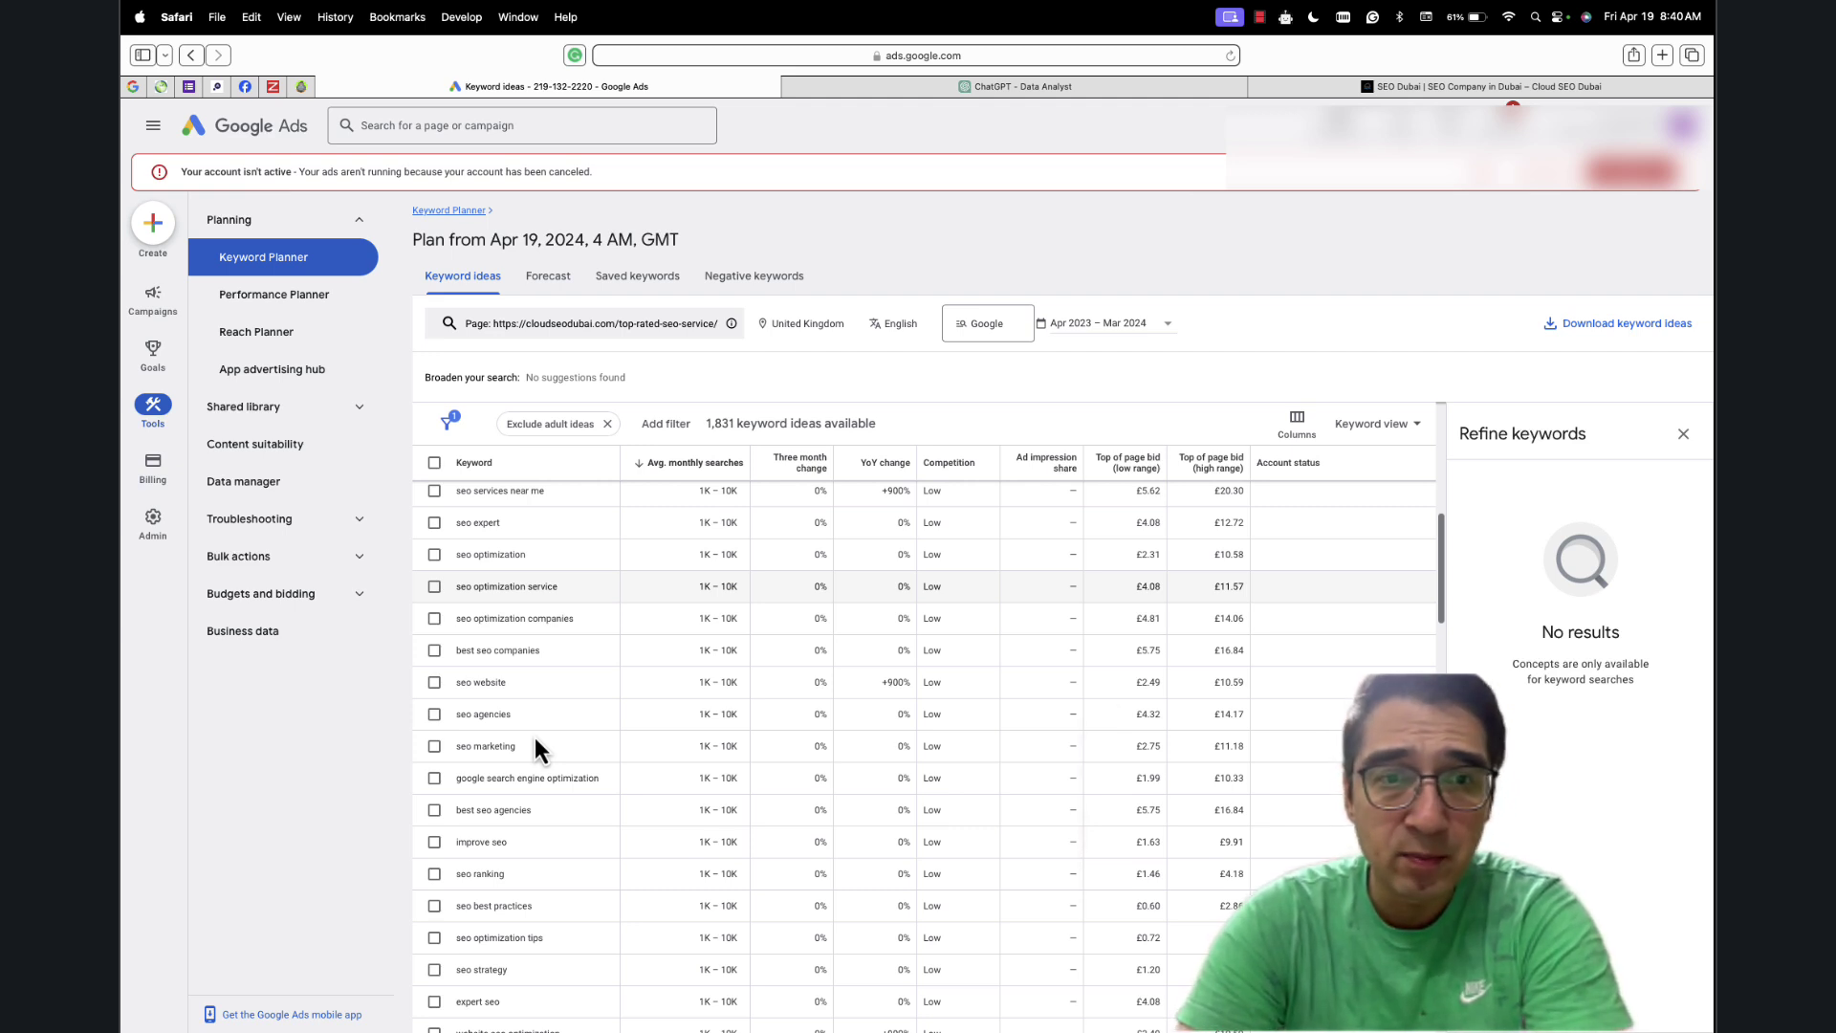
pyautogui.scroll(-8, 536, 741)
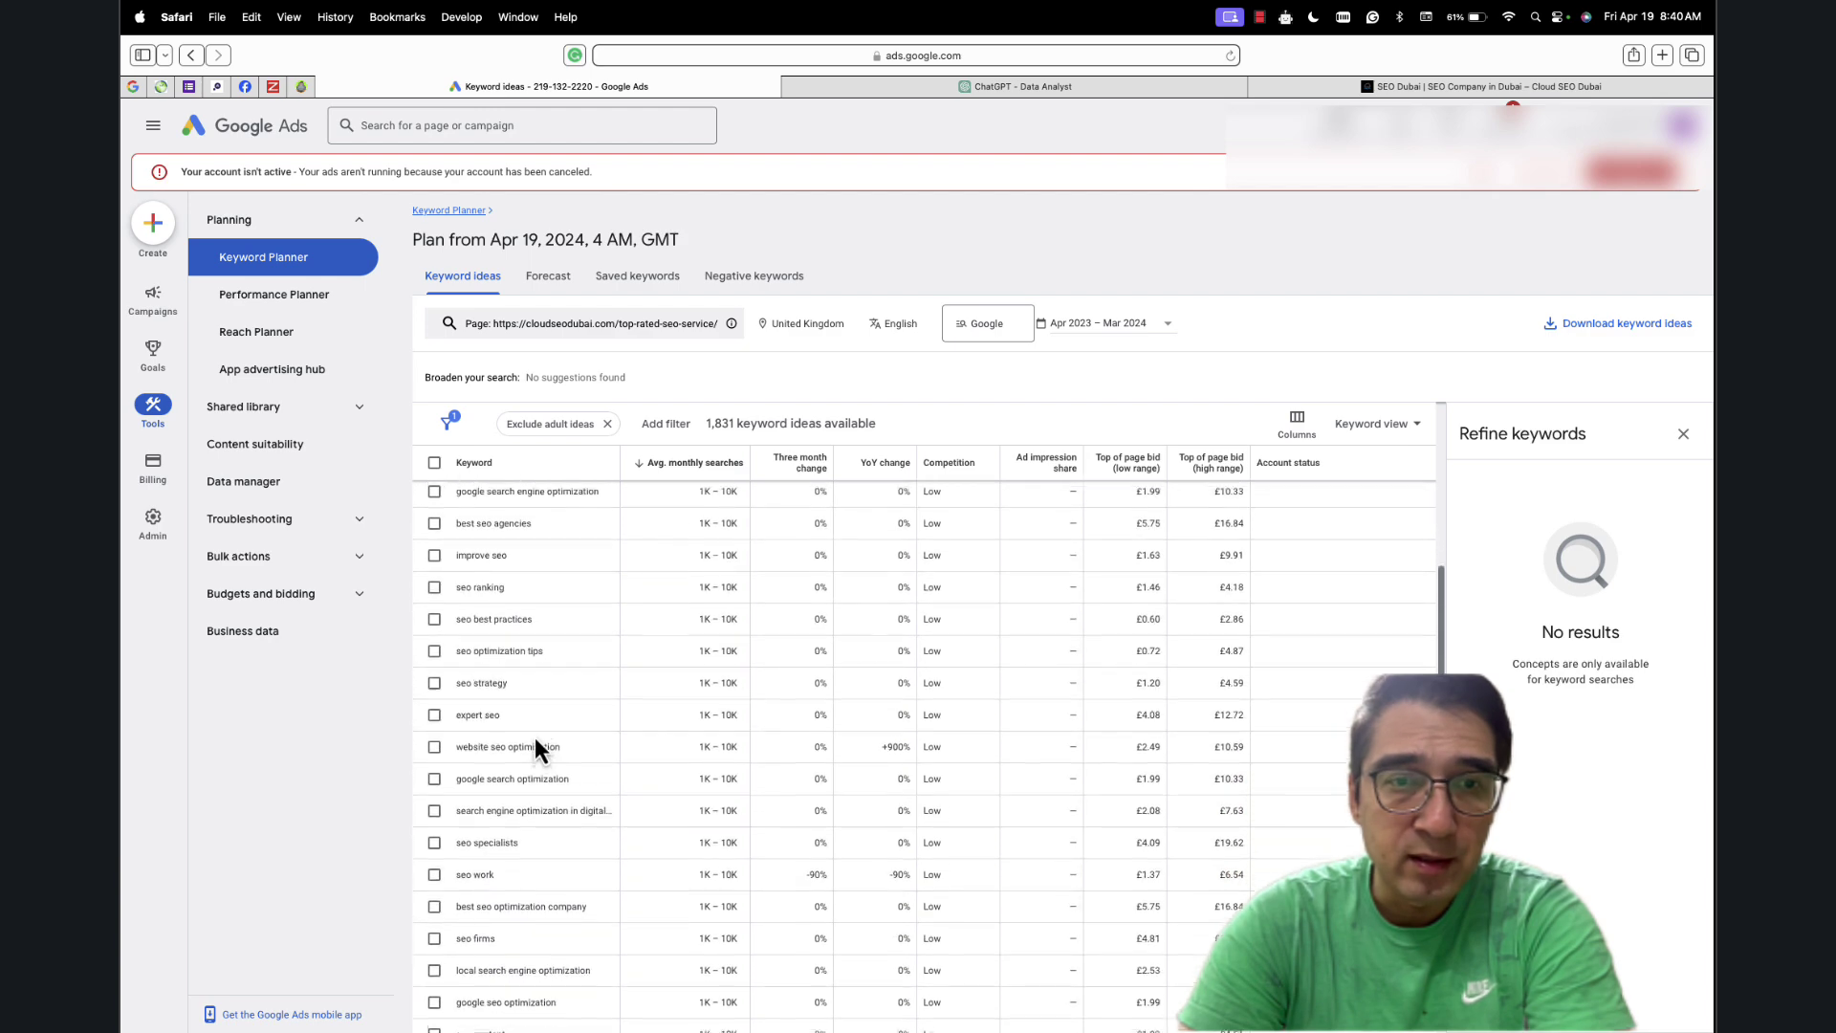
pyautogui.scroll(10, 535, 737)
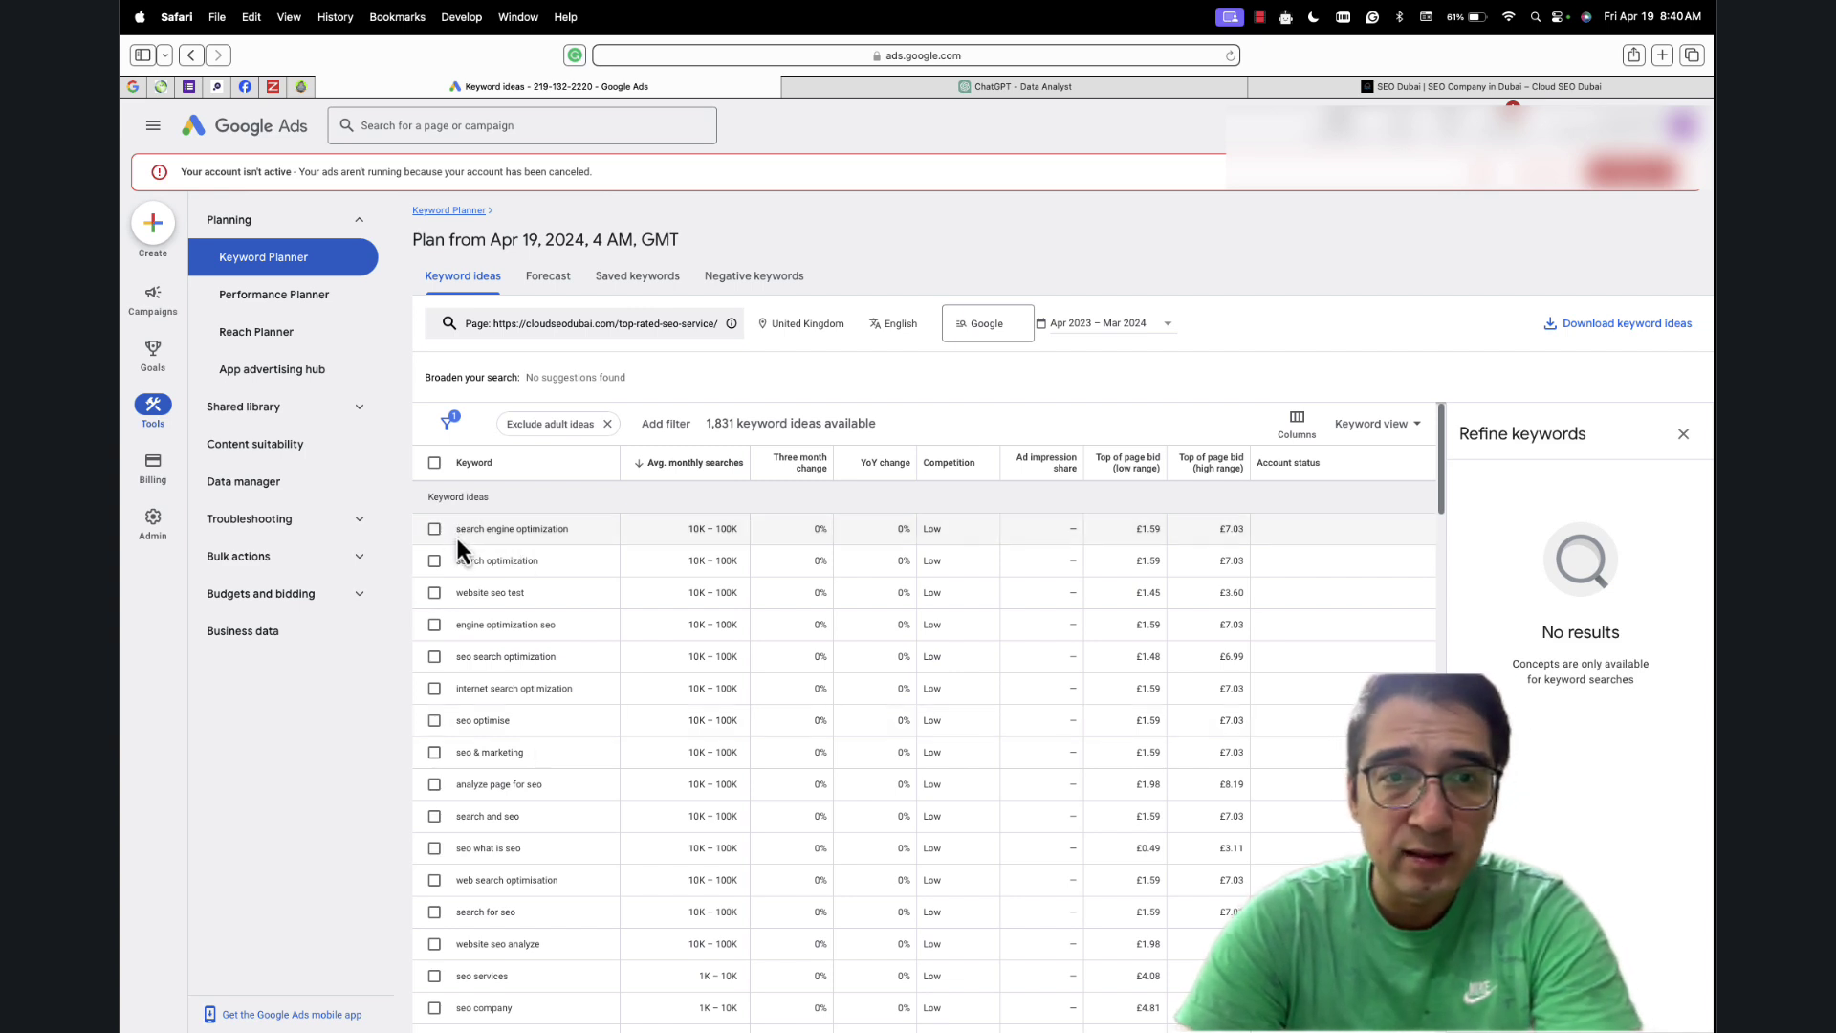
# Check the heading "Professional SEO Dubai and Beyond" and the body text of the Cloud SEO Dubai monthly service page
pyautogui.click(1397, 88)
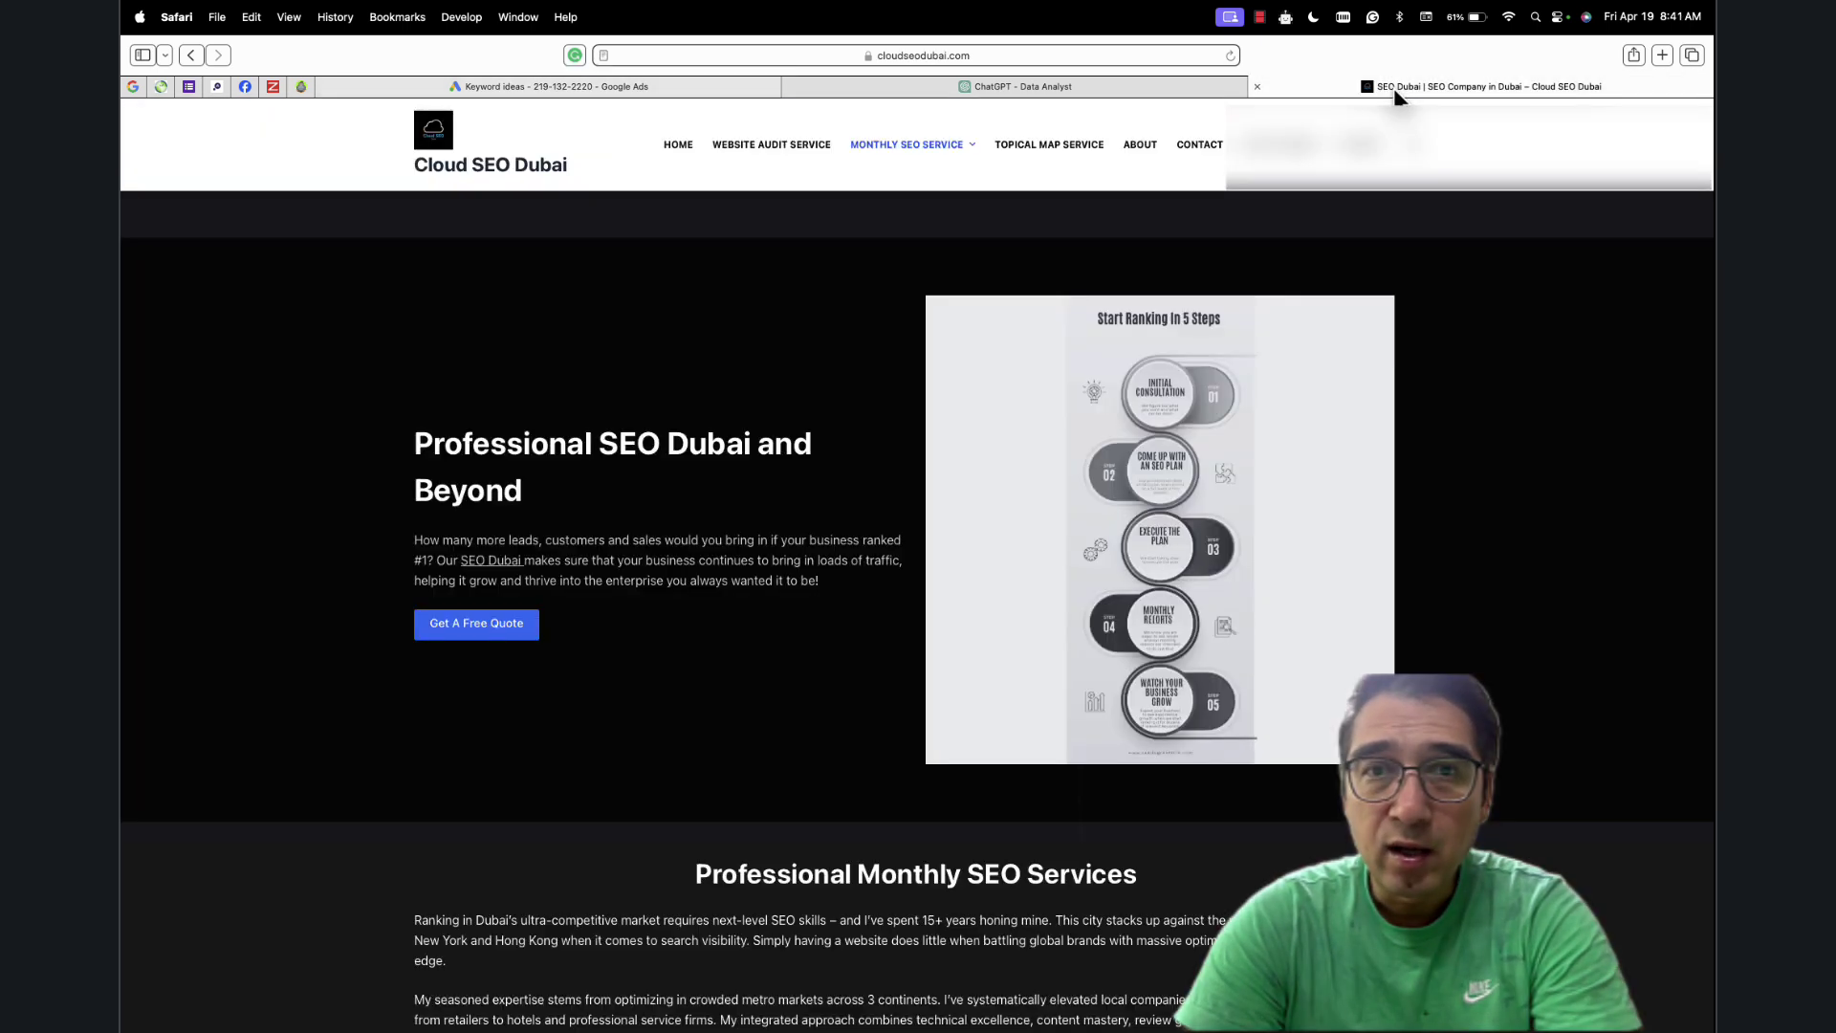
pyautogui.moveTo(427, 440); pyautogui.dragTo(524, 484)
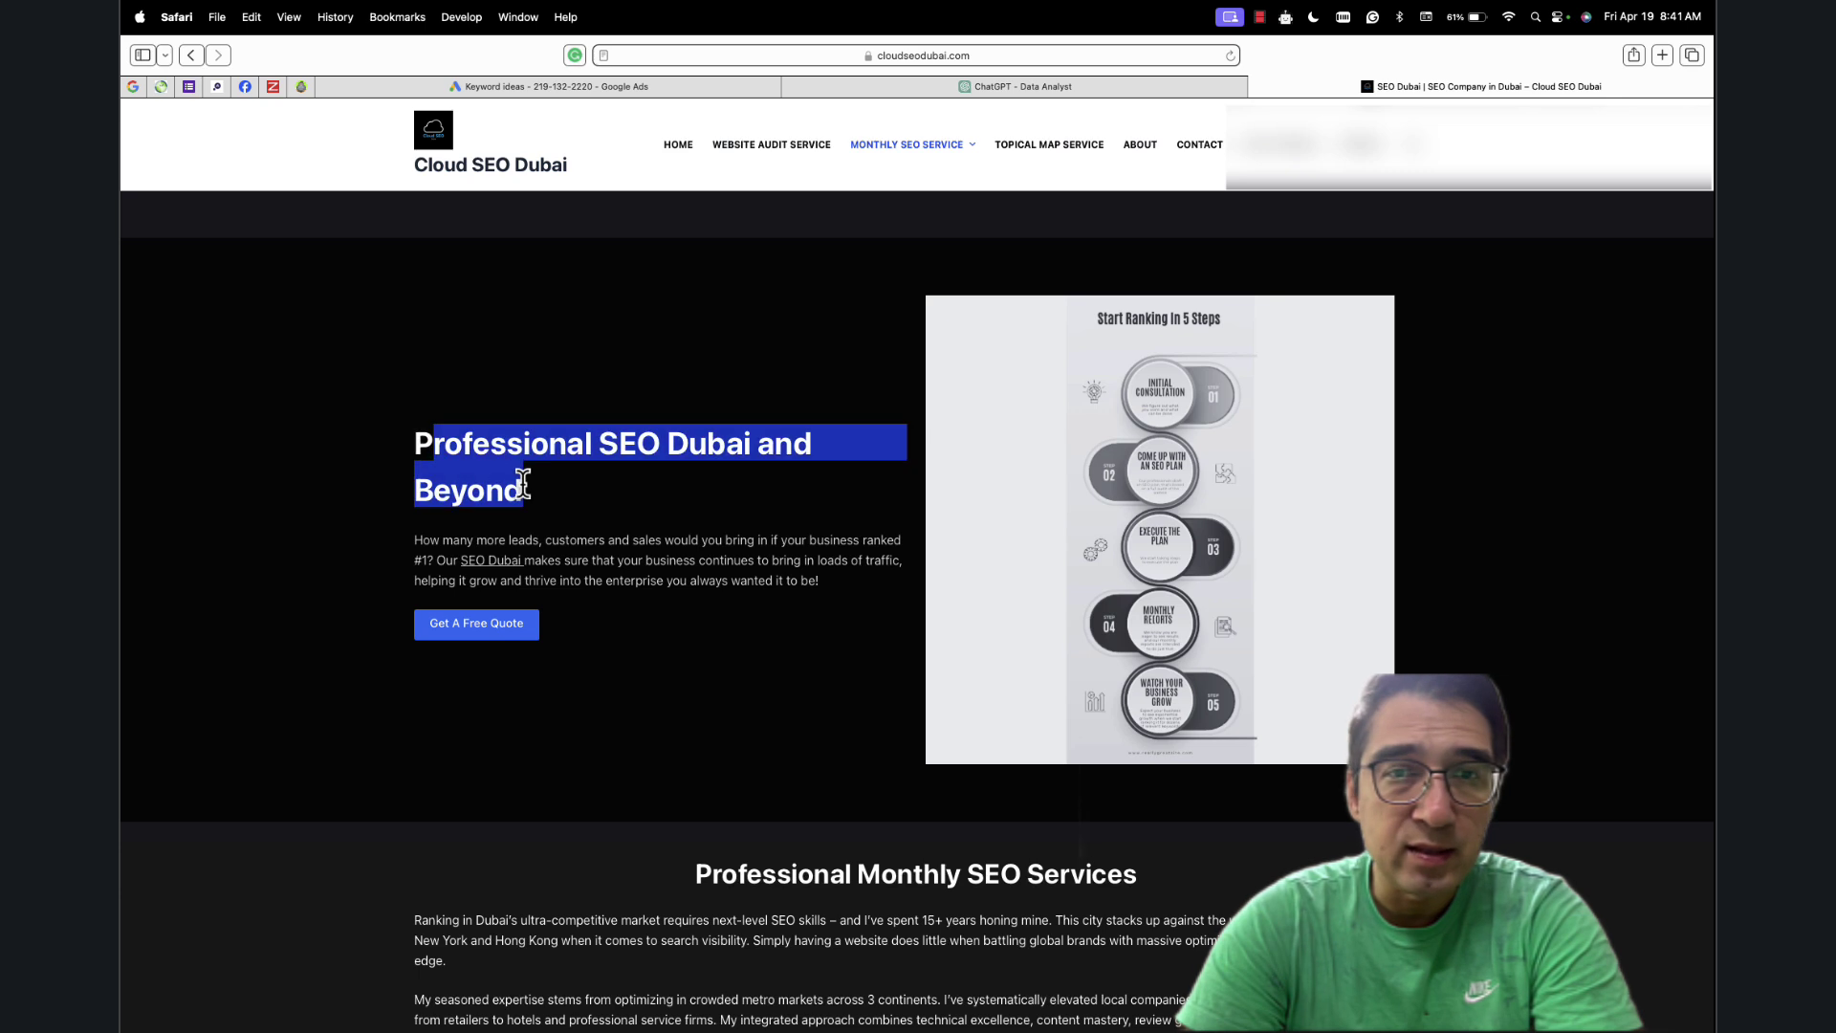
pyautogui.doubleClick(472, 479)
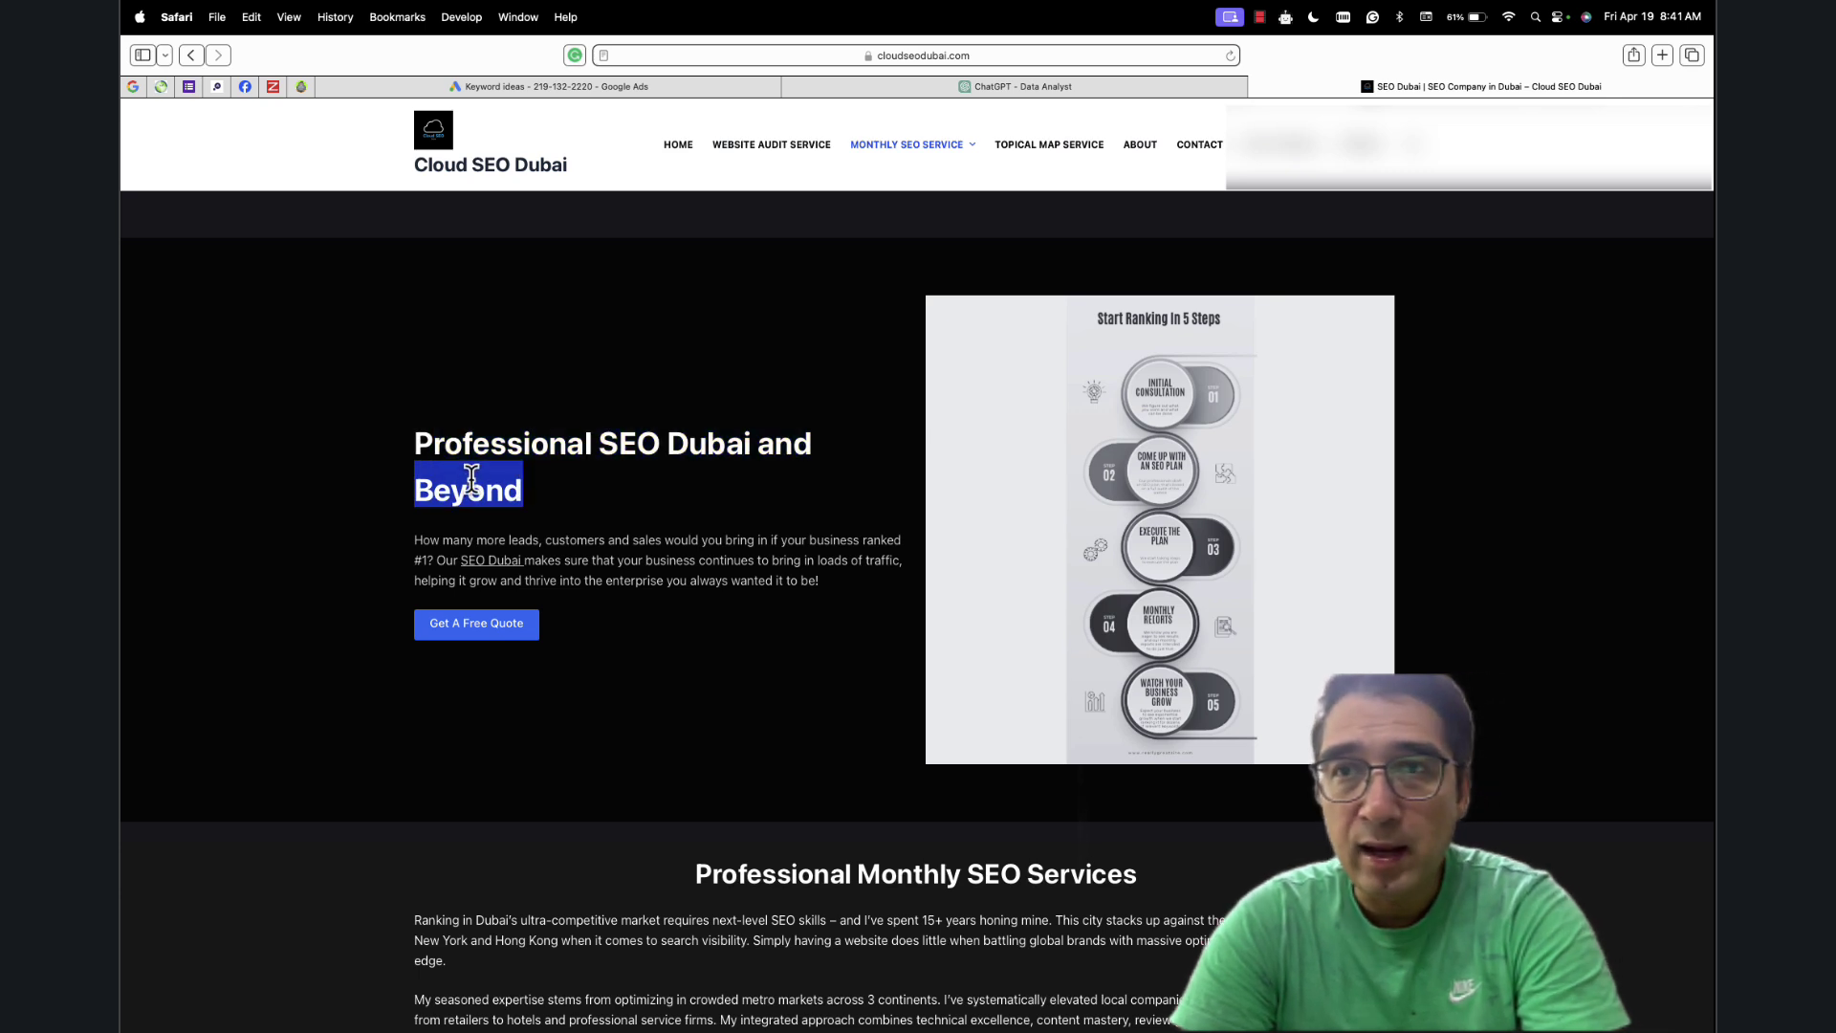
pyautogui.click(510, 474)
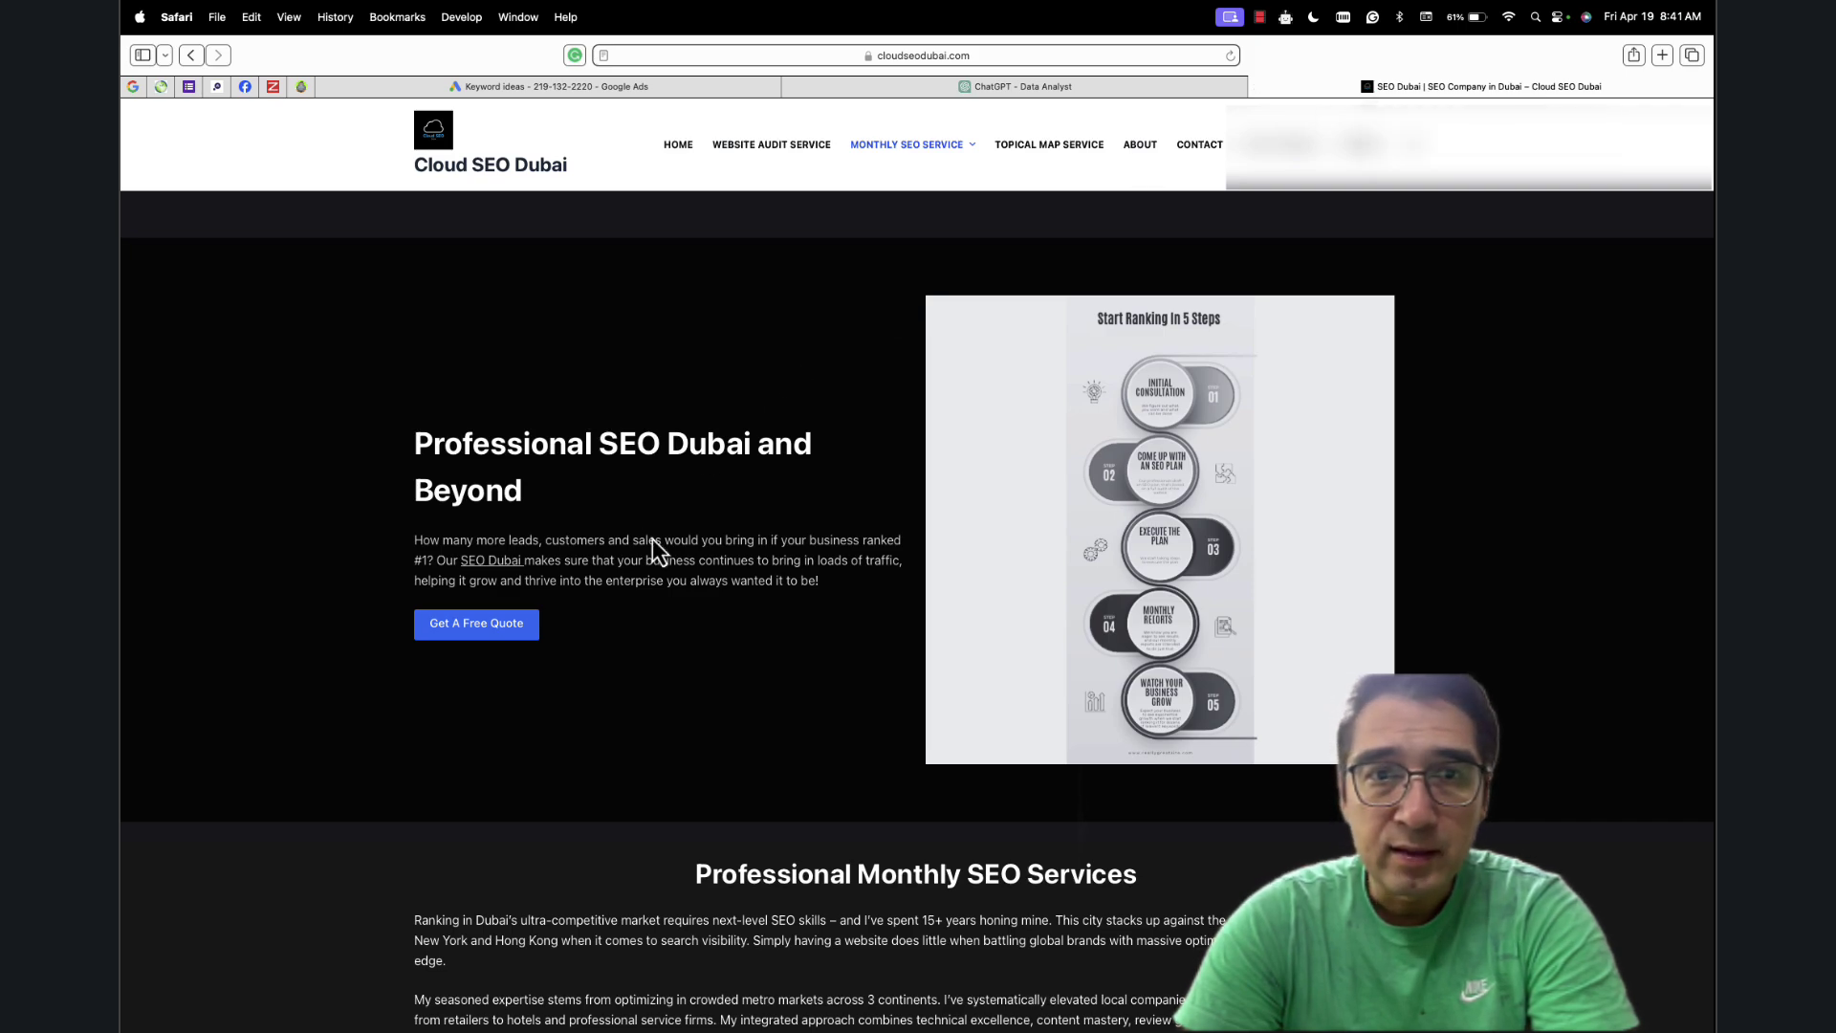
pyautogui.scroll(-10, 653, 576)
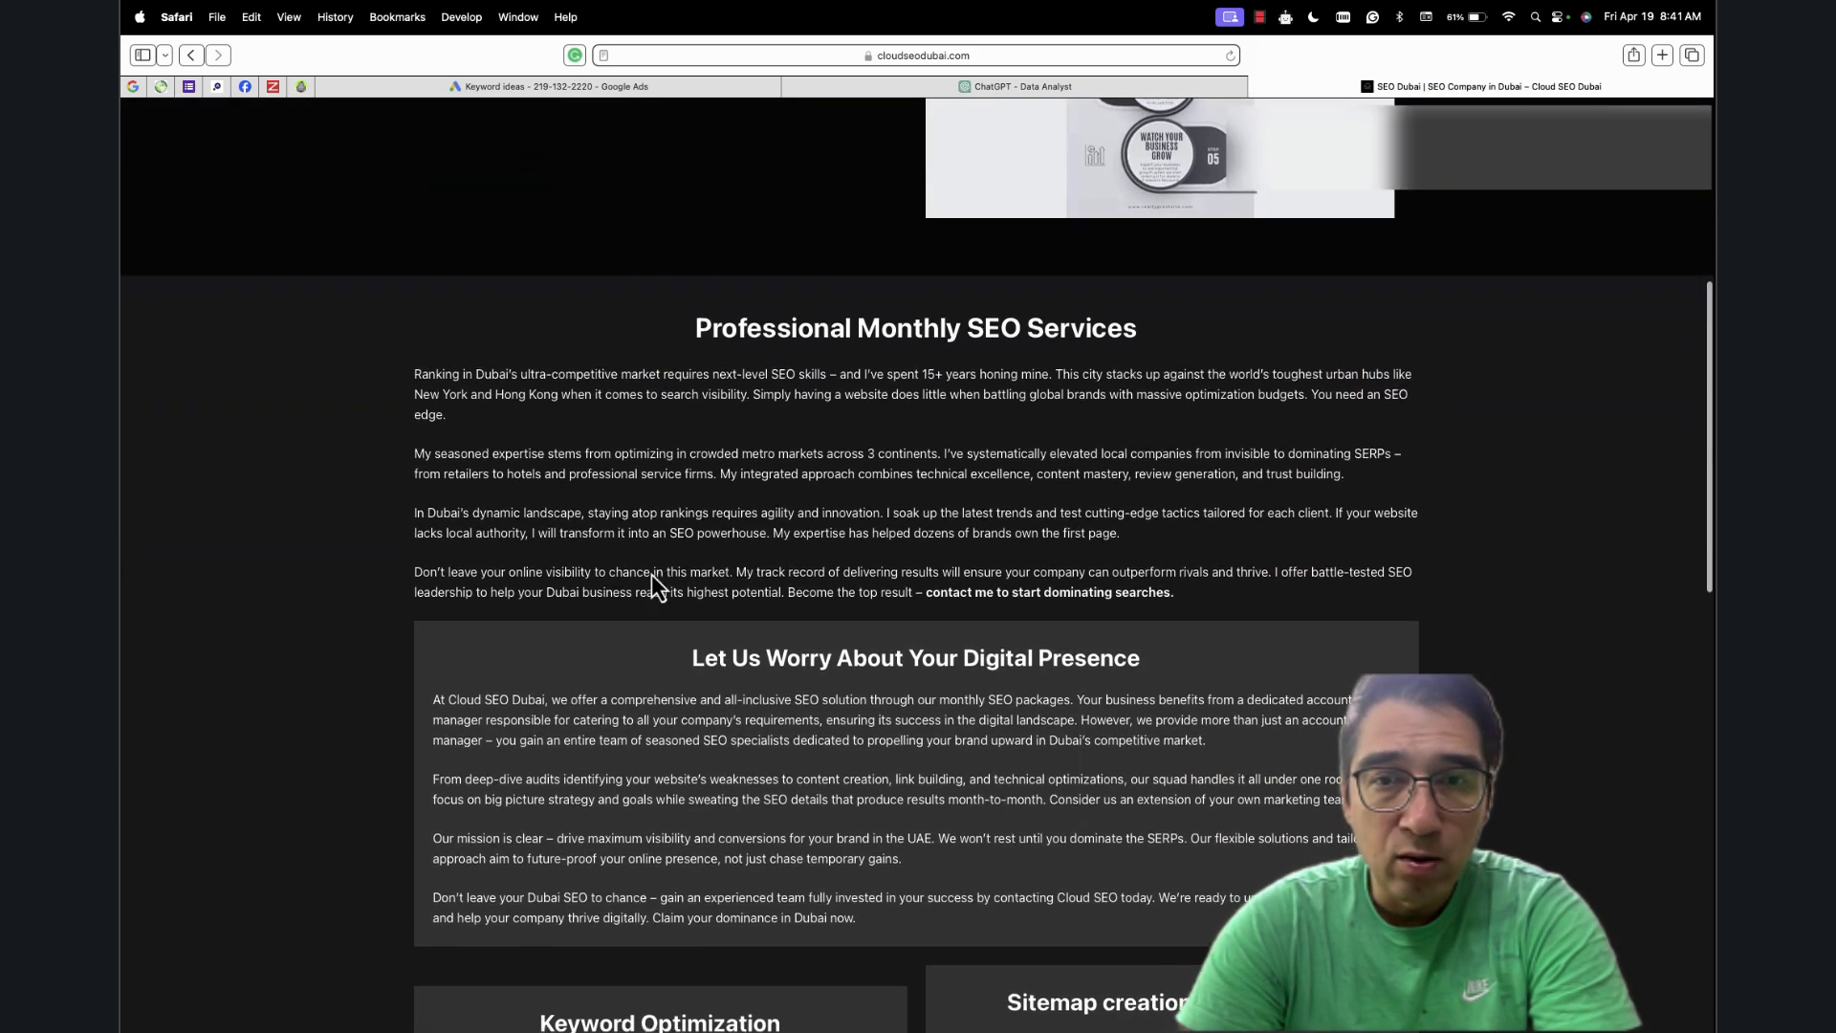
# Recheck the opening section of the monthly SEO service page against the keyword "search engine optimization" in the Keyword Planner ideas
pyautogui.scroll(10, 652, 576)
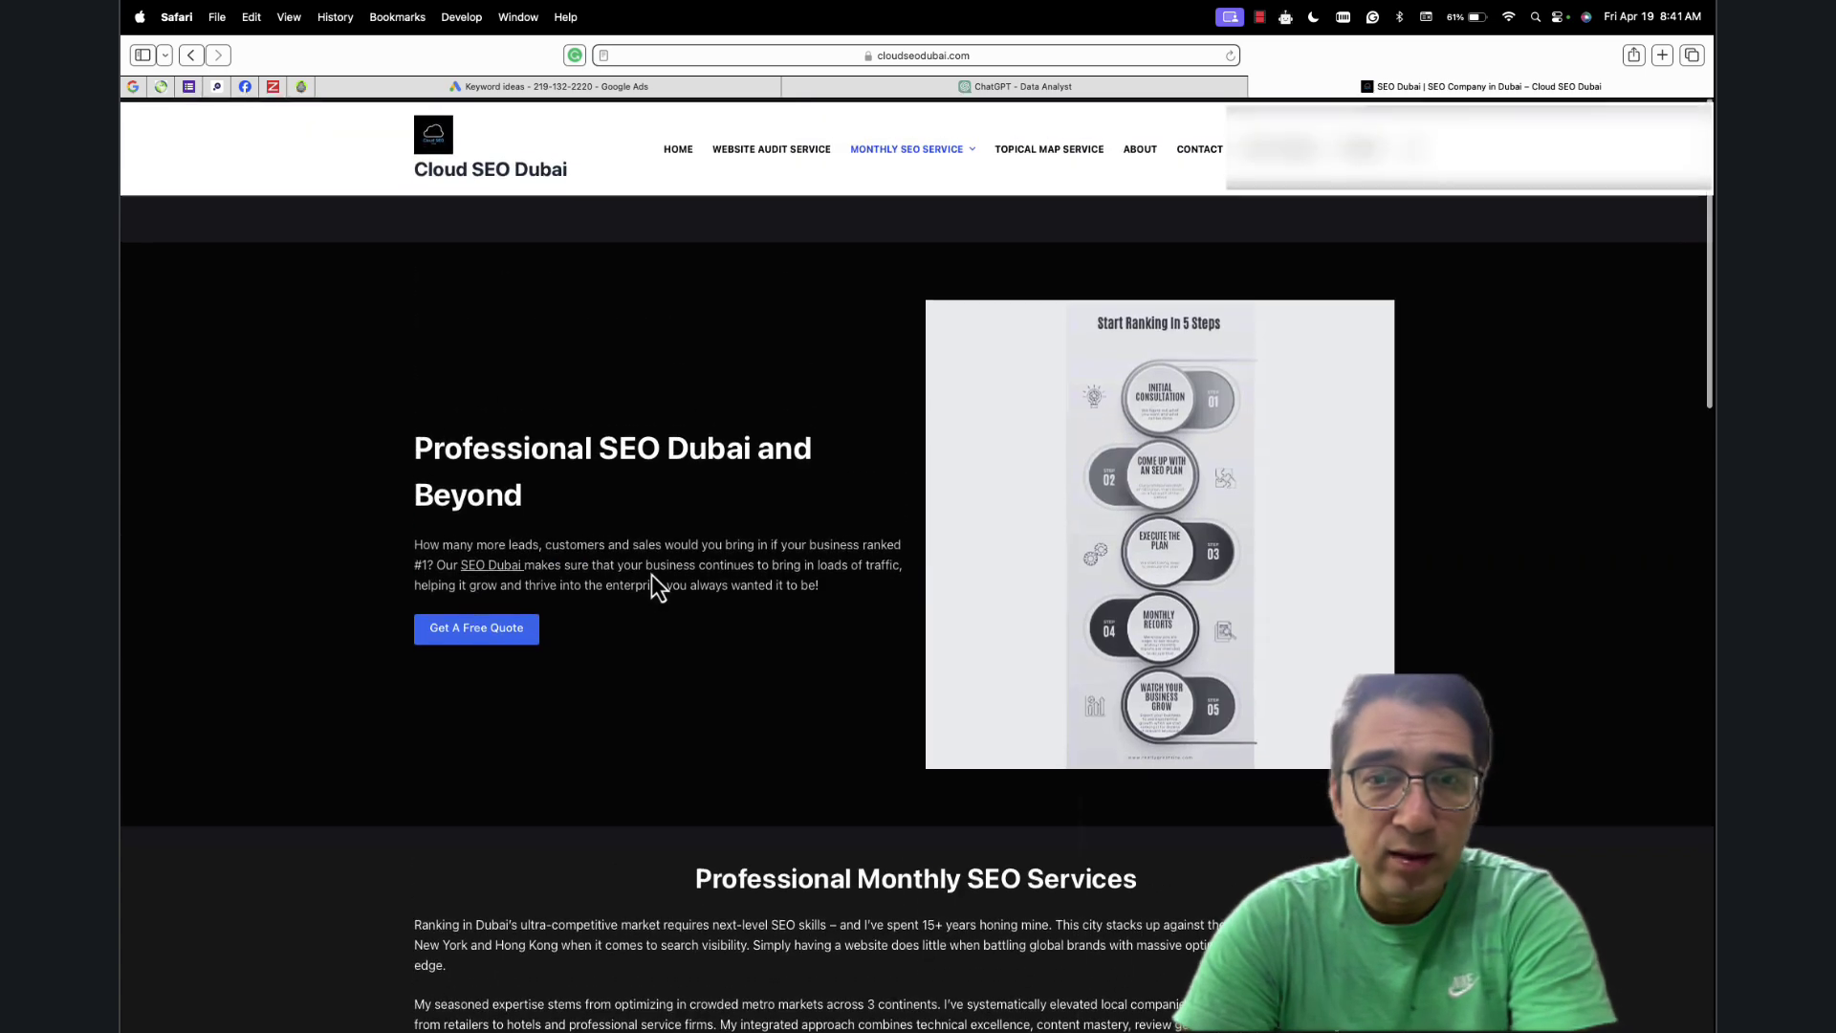
pyautogui.click(657, 88)
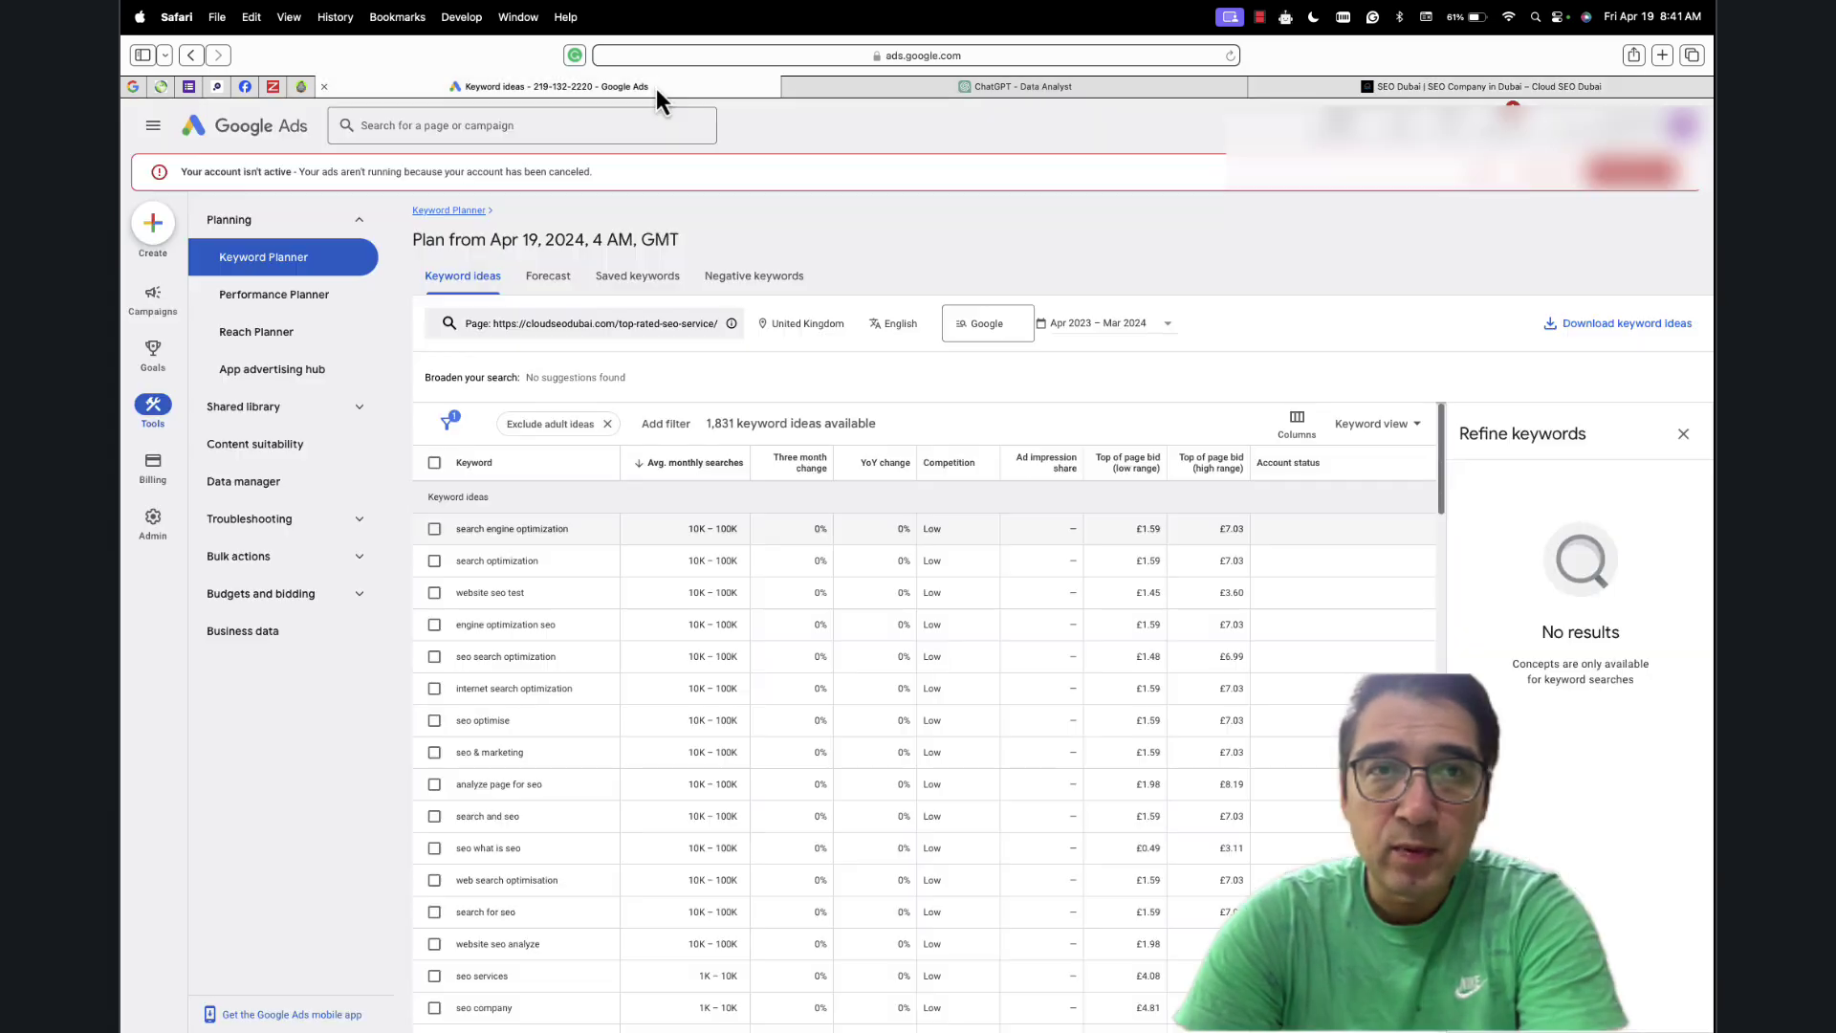
pyautogui.tripleClick(451, 529)
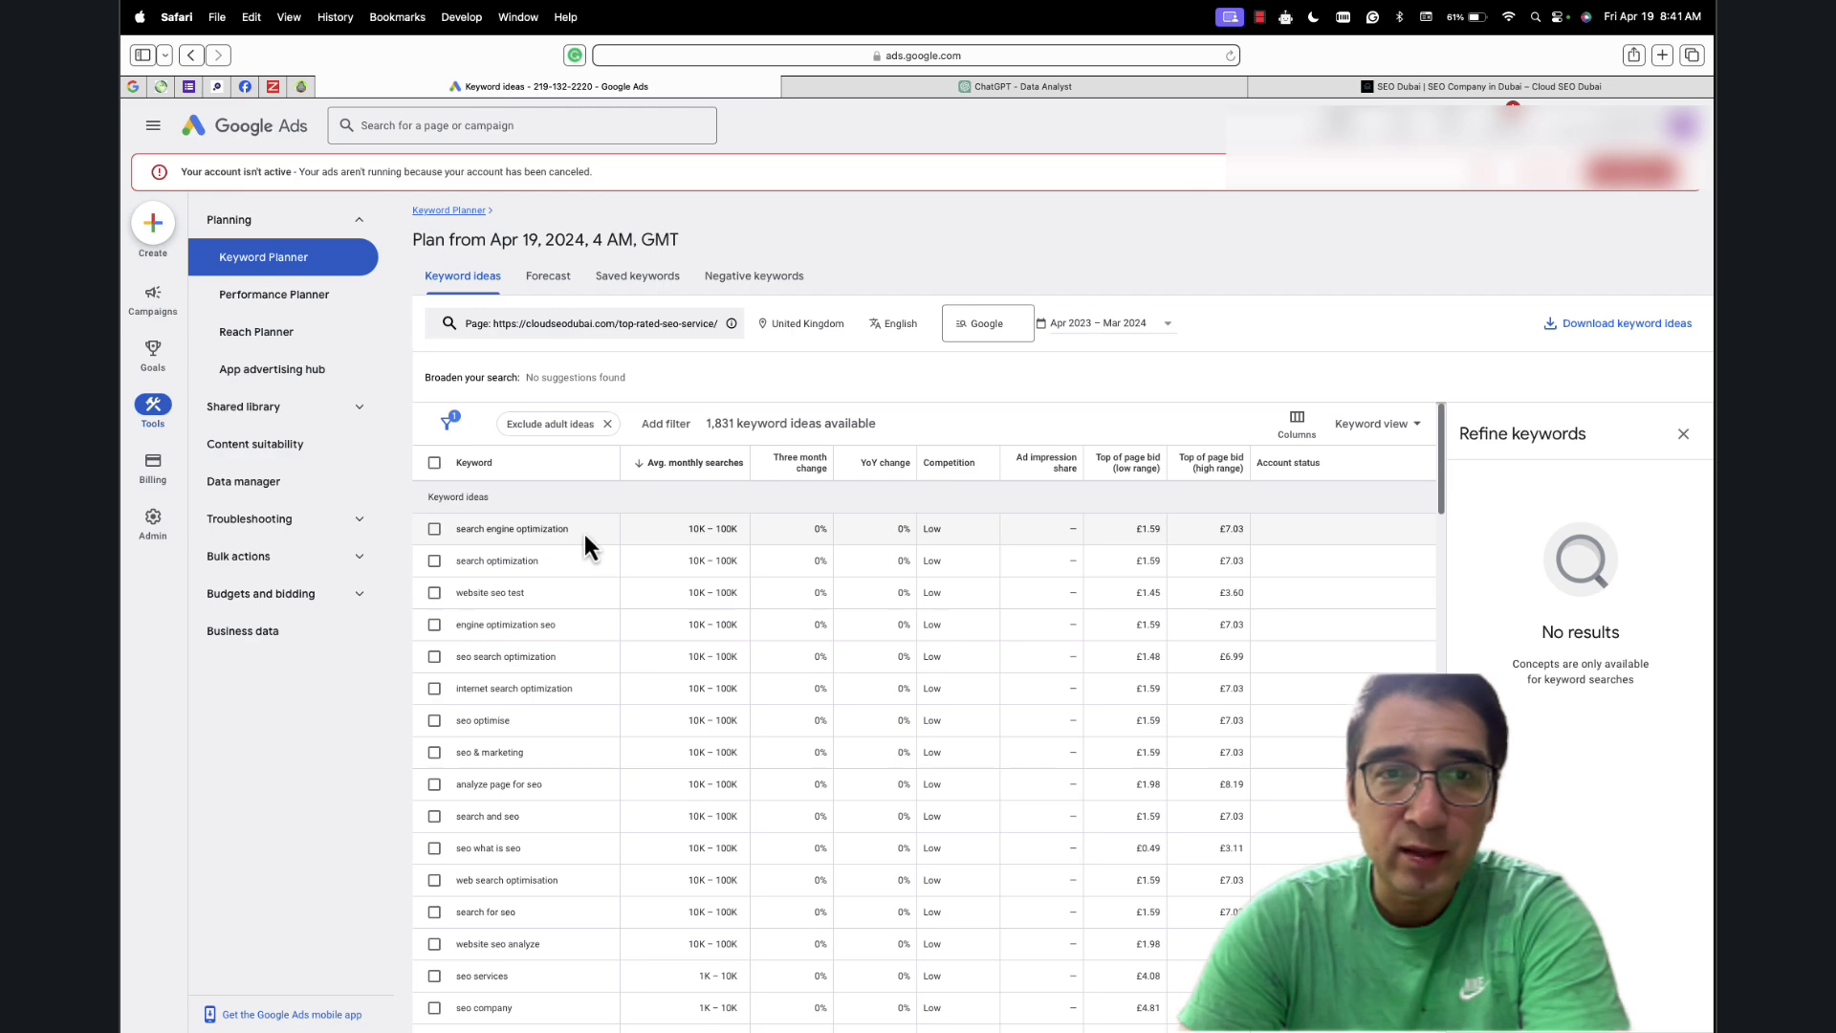
pyautogui.moveTo(584, 534); pyautogui.dragTo(456, 529)
# Review the keywords that ChatGPT Data Analyst grouped under "Basic SEO and Understanding" for their fit with the service page
pyautogui.click(1095, 89)
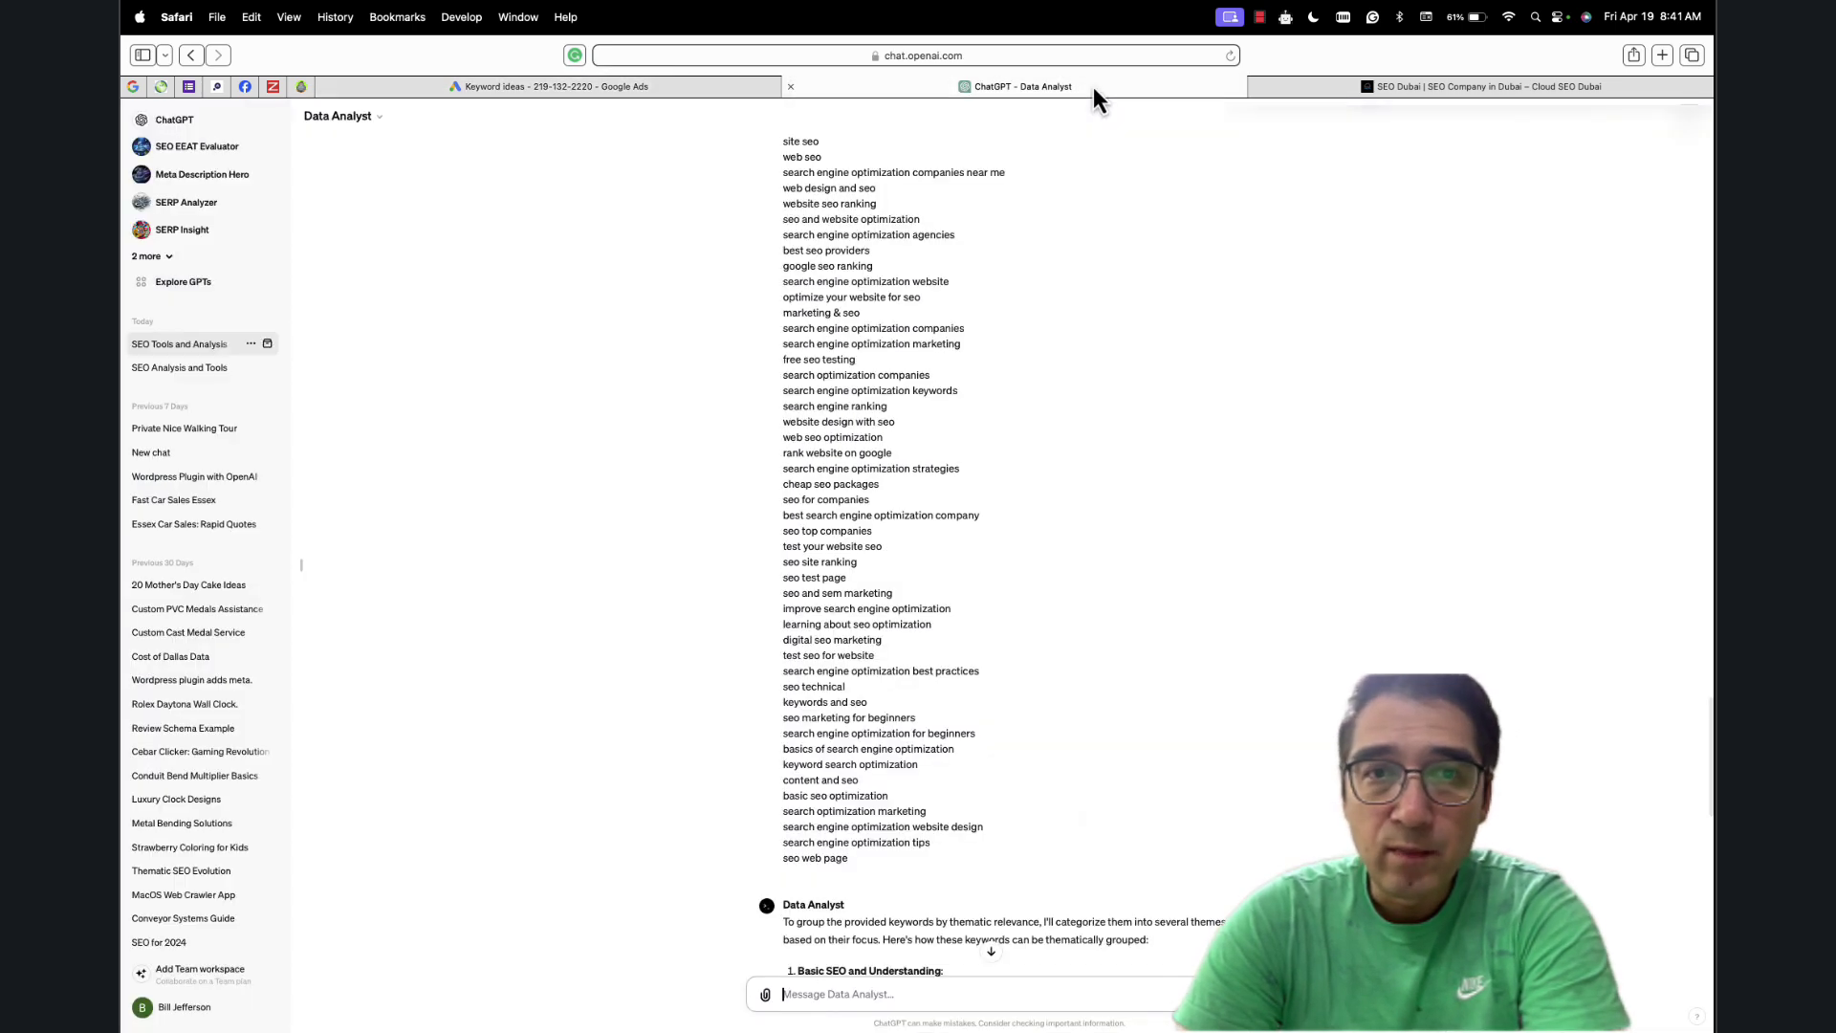
pyautogui.scroll(-10, 1083, 491)
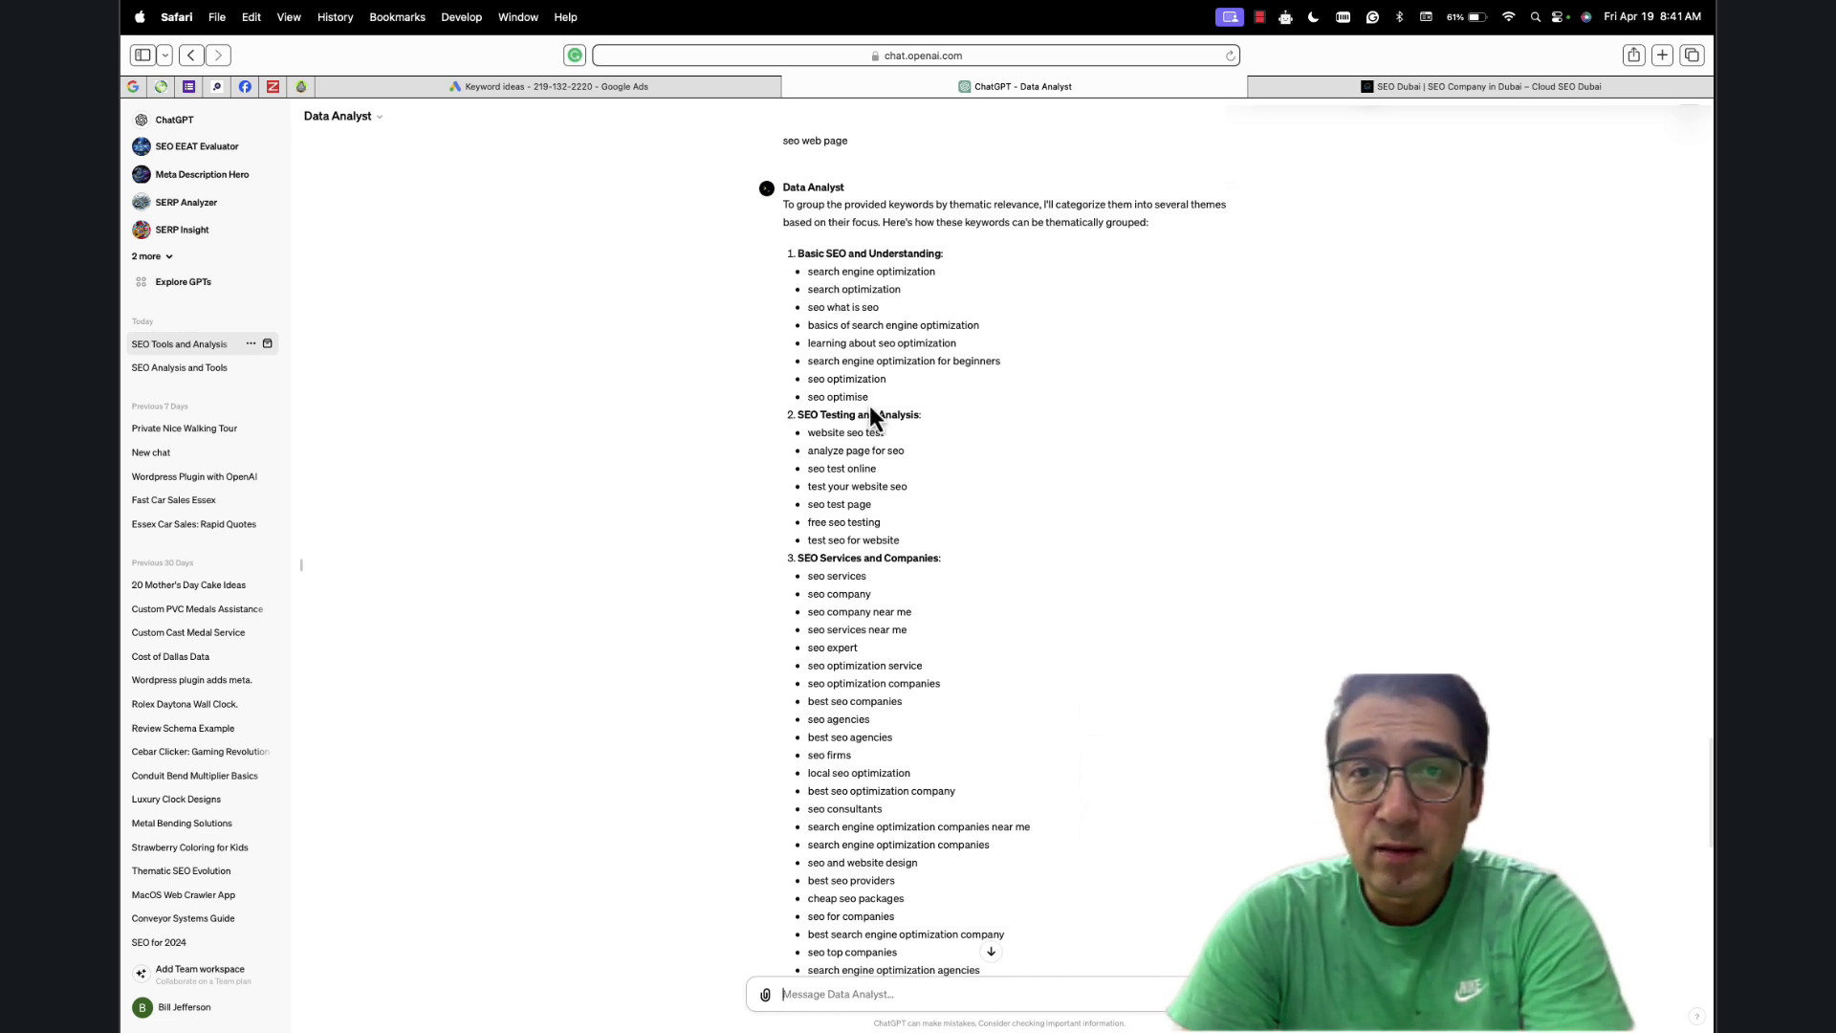
pyautogui.moveTo(870, 402); pyautogui.dragTo(805, 272)
pyautogui.click(802, 268)
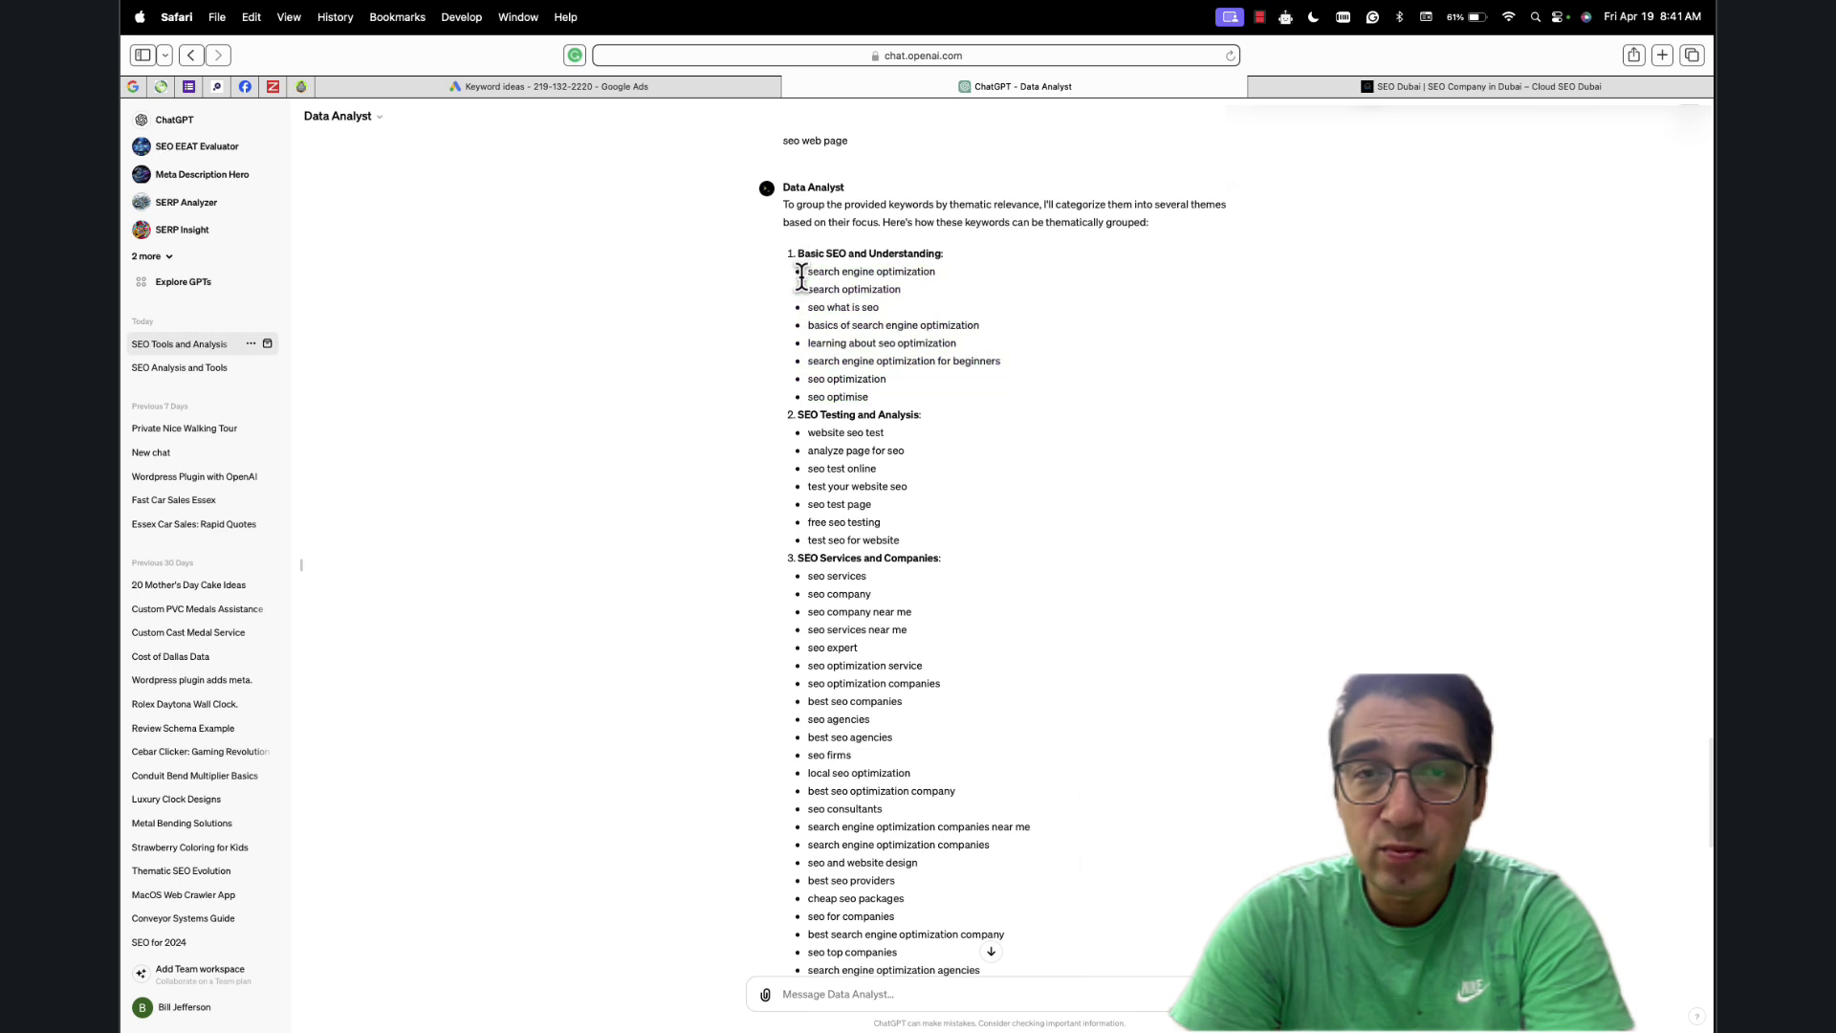
pyautogui.moveTo(801, 268); pyautogui.dragTo(870, 403)
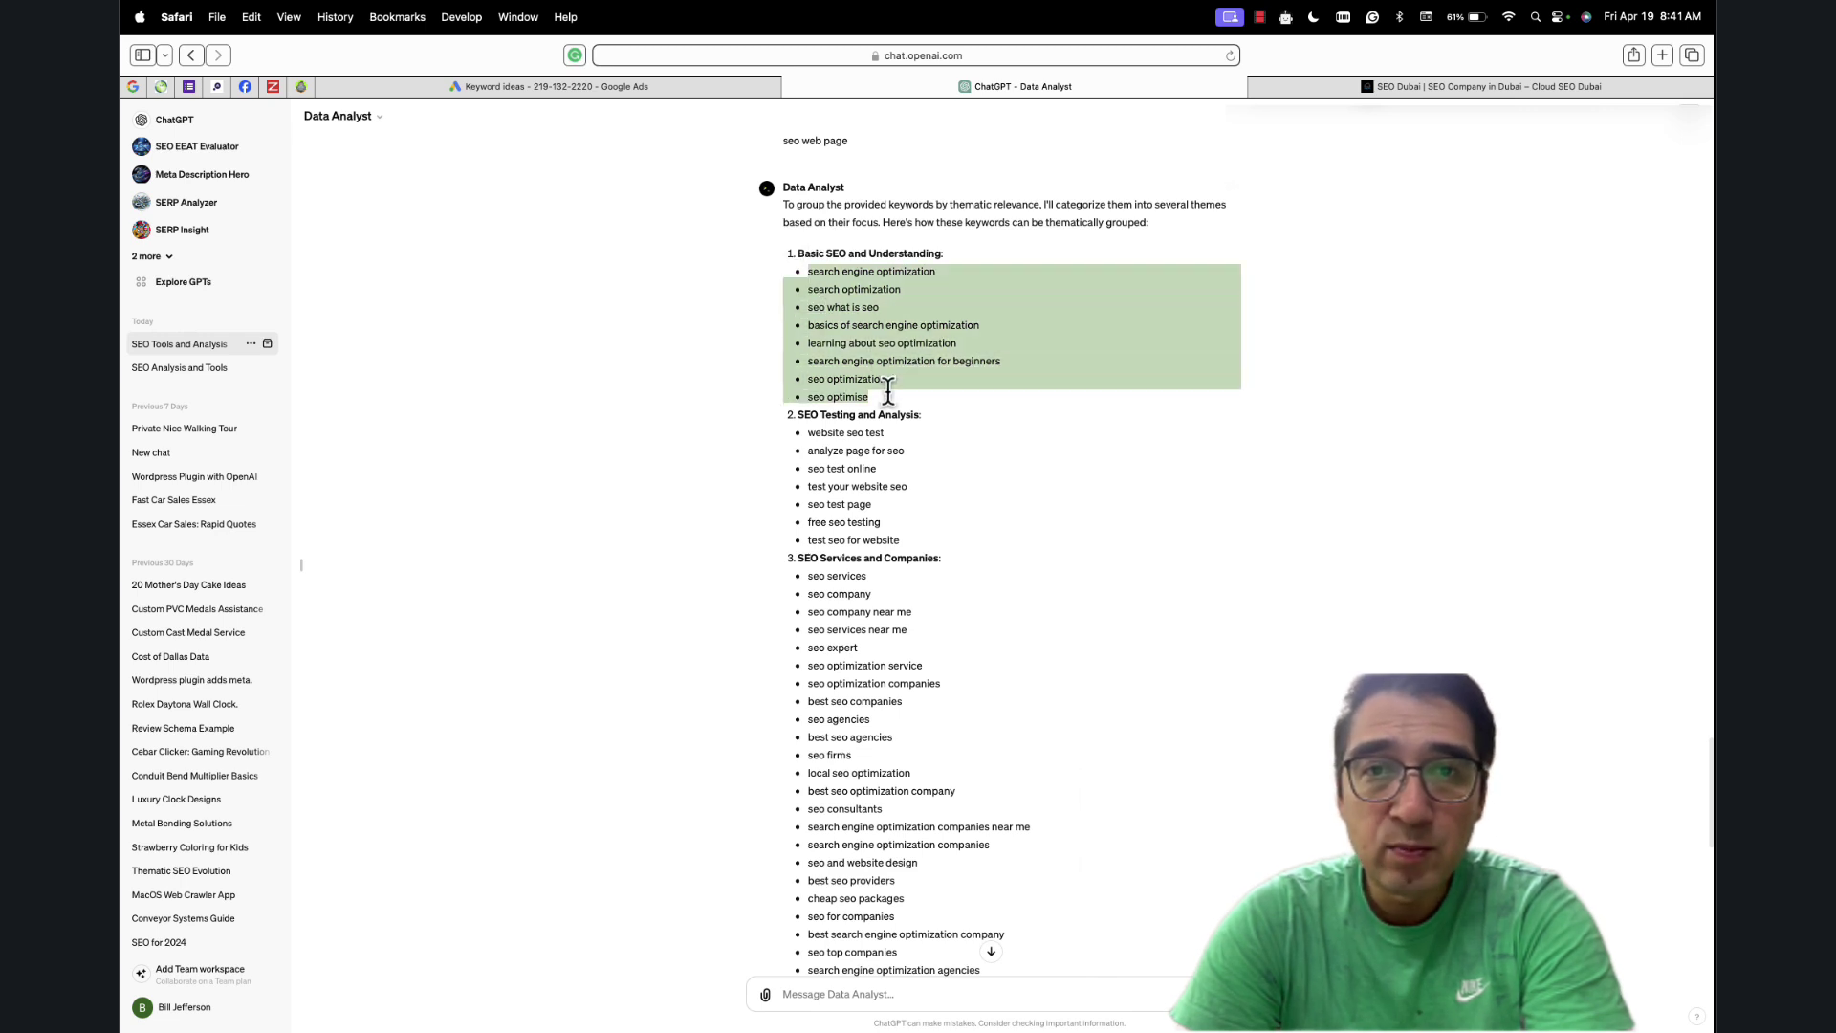
pyautogui.click(888, 390)
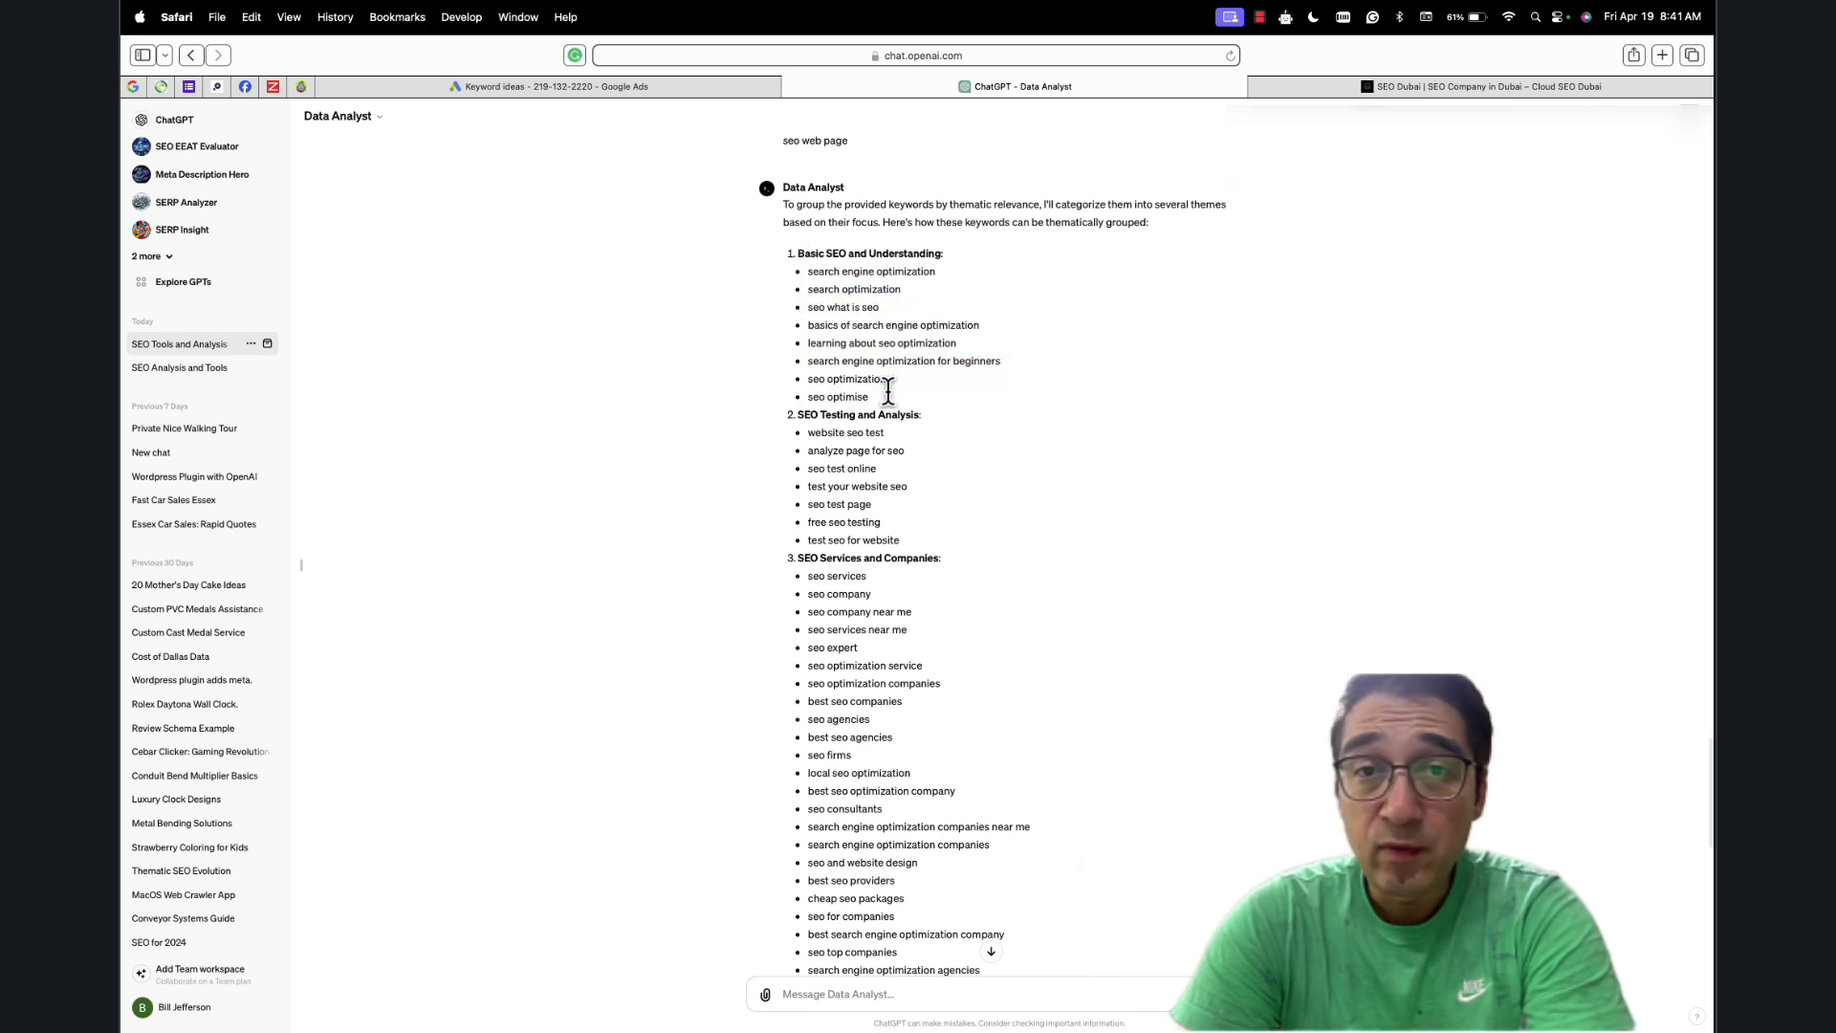
pyautogui.moveTo(888, 402); pyautogui.dragTo(804, 266)
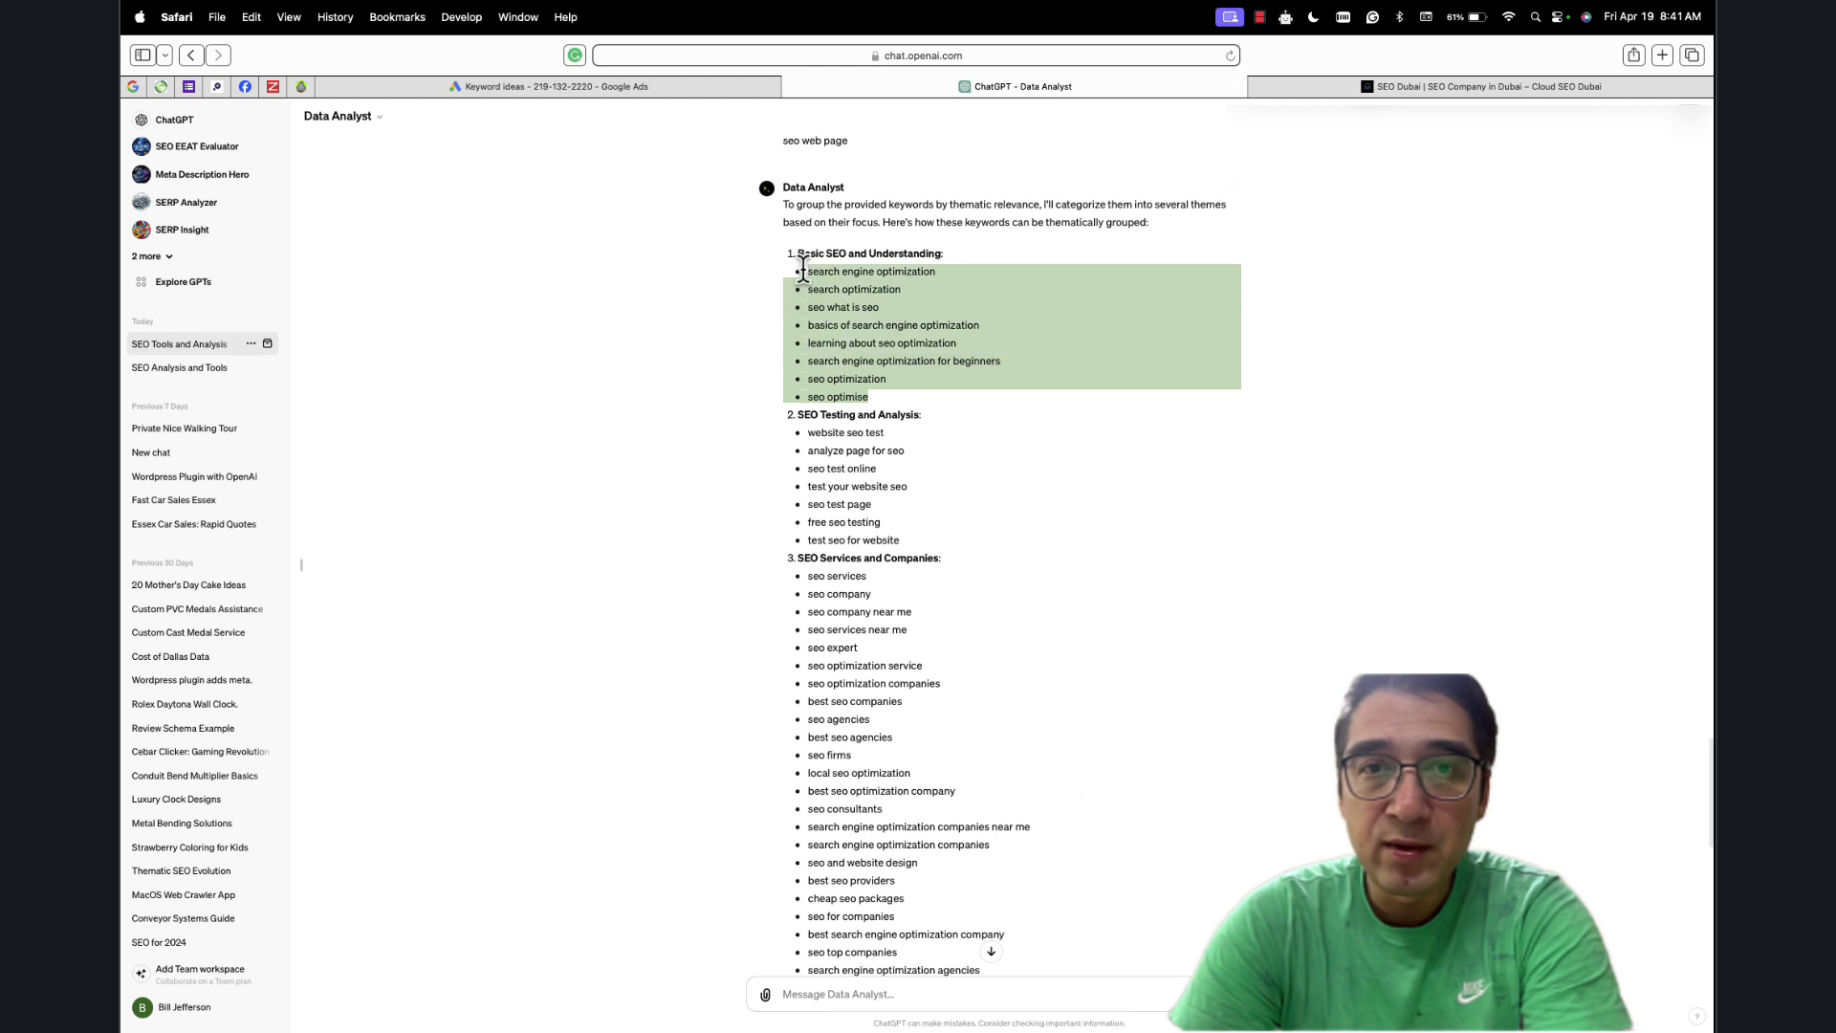
pyautogui.click(815, 311)
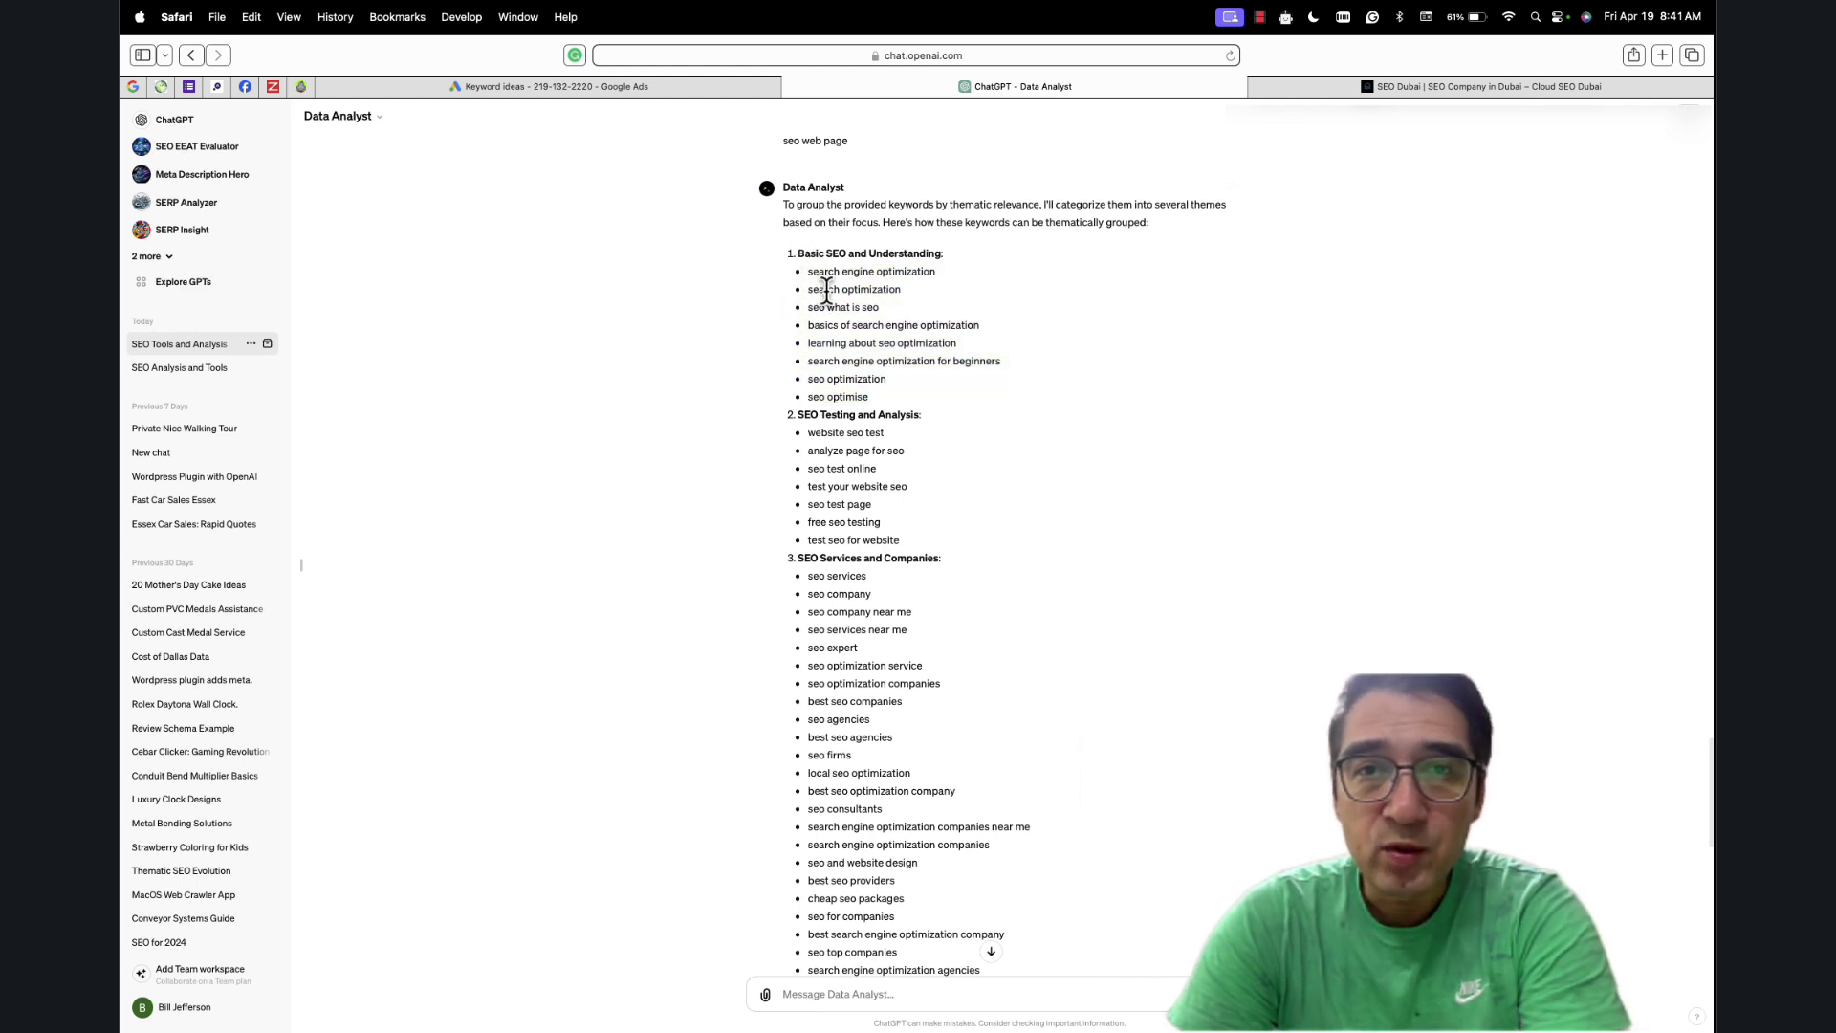
pyautogui.moveTo(800, 253); pyautogui.dragTo(1005, 255)
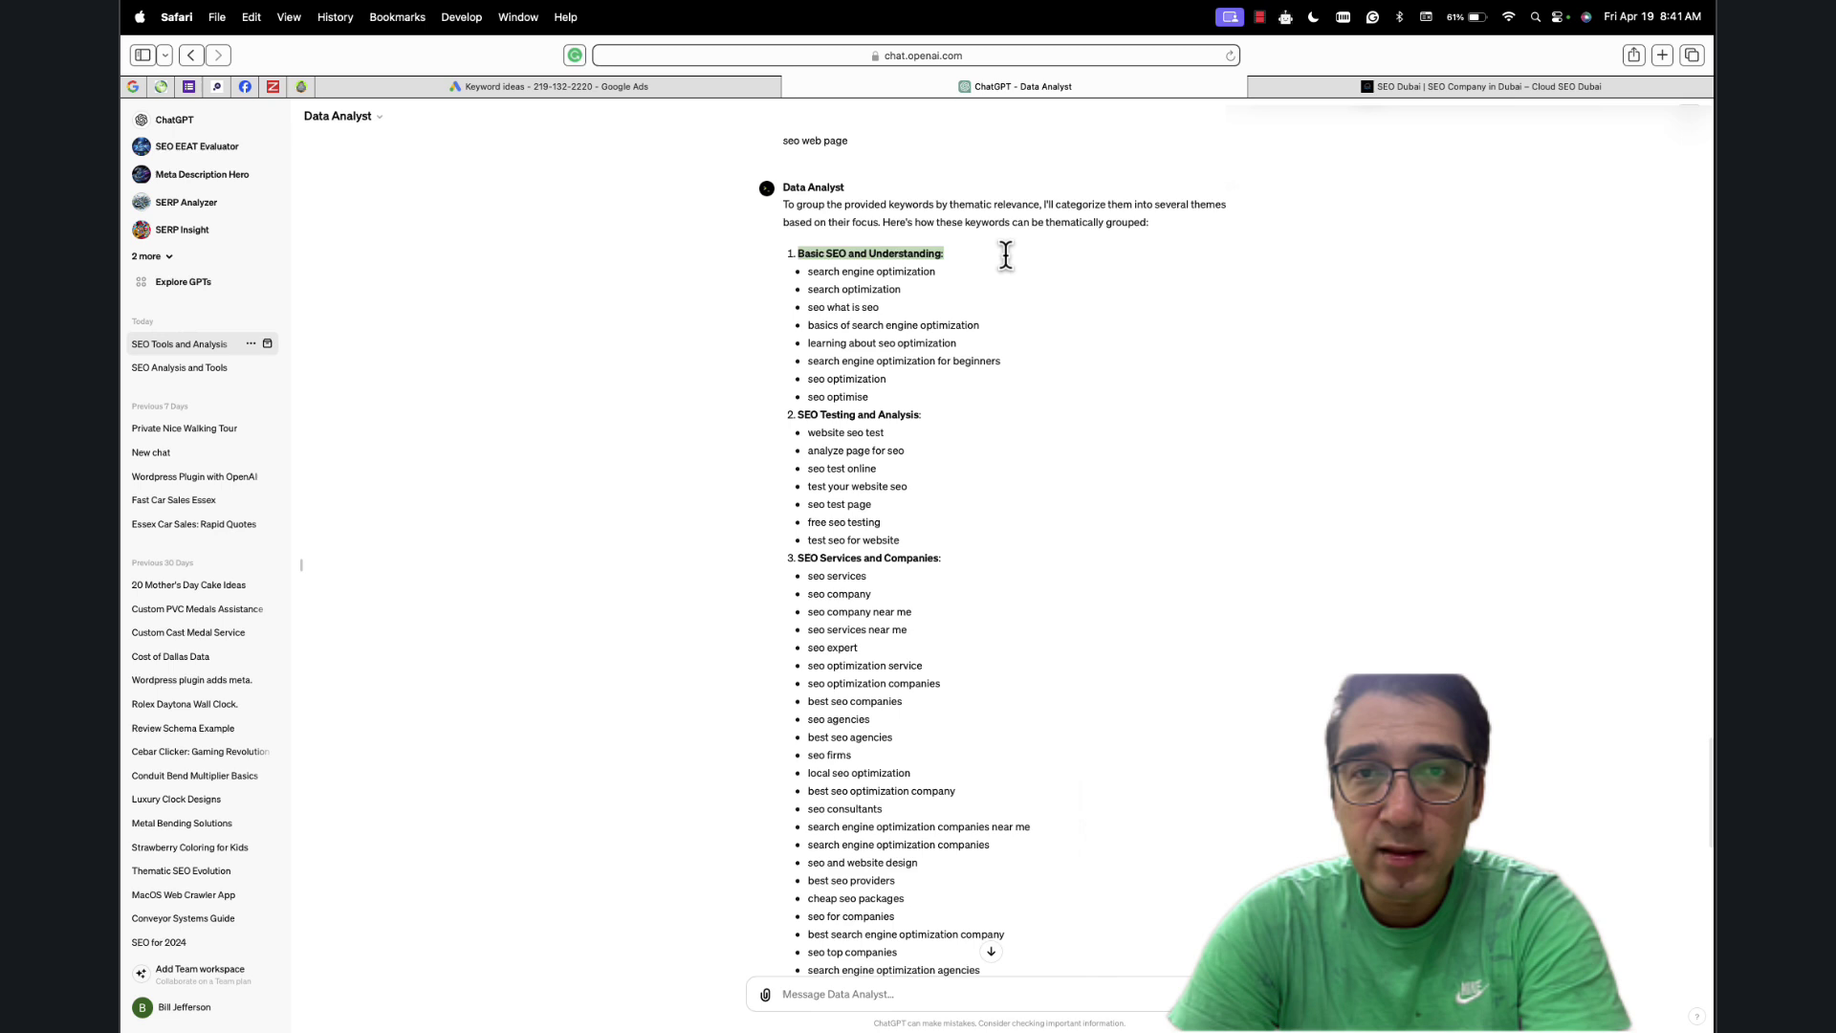
pyautogui.click(894, 296)
pyautogui.scroll(-1, 897, 296)
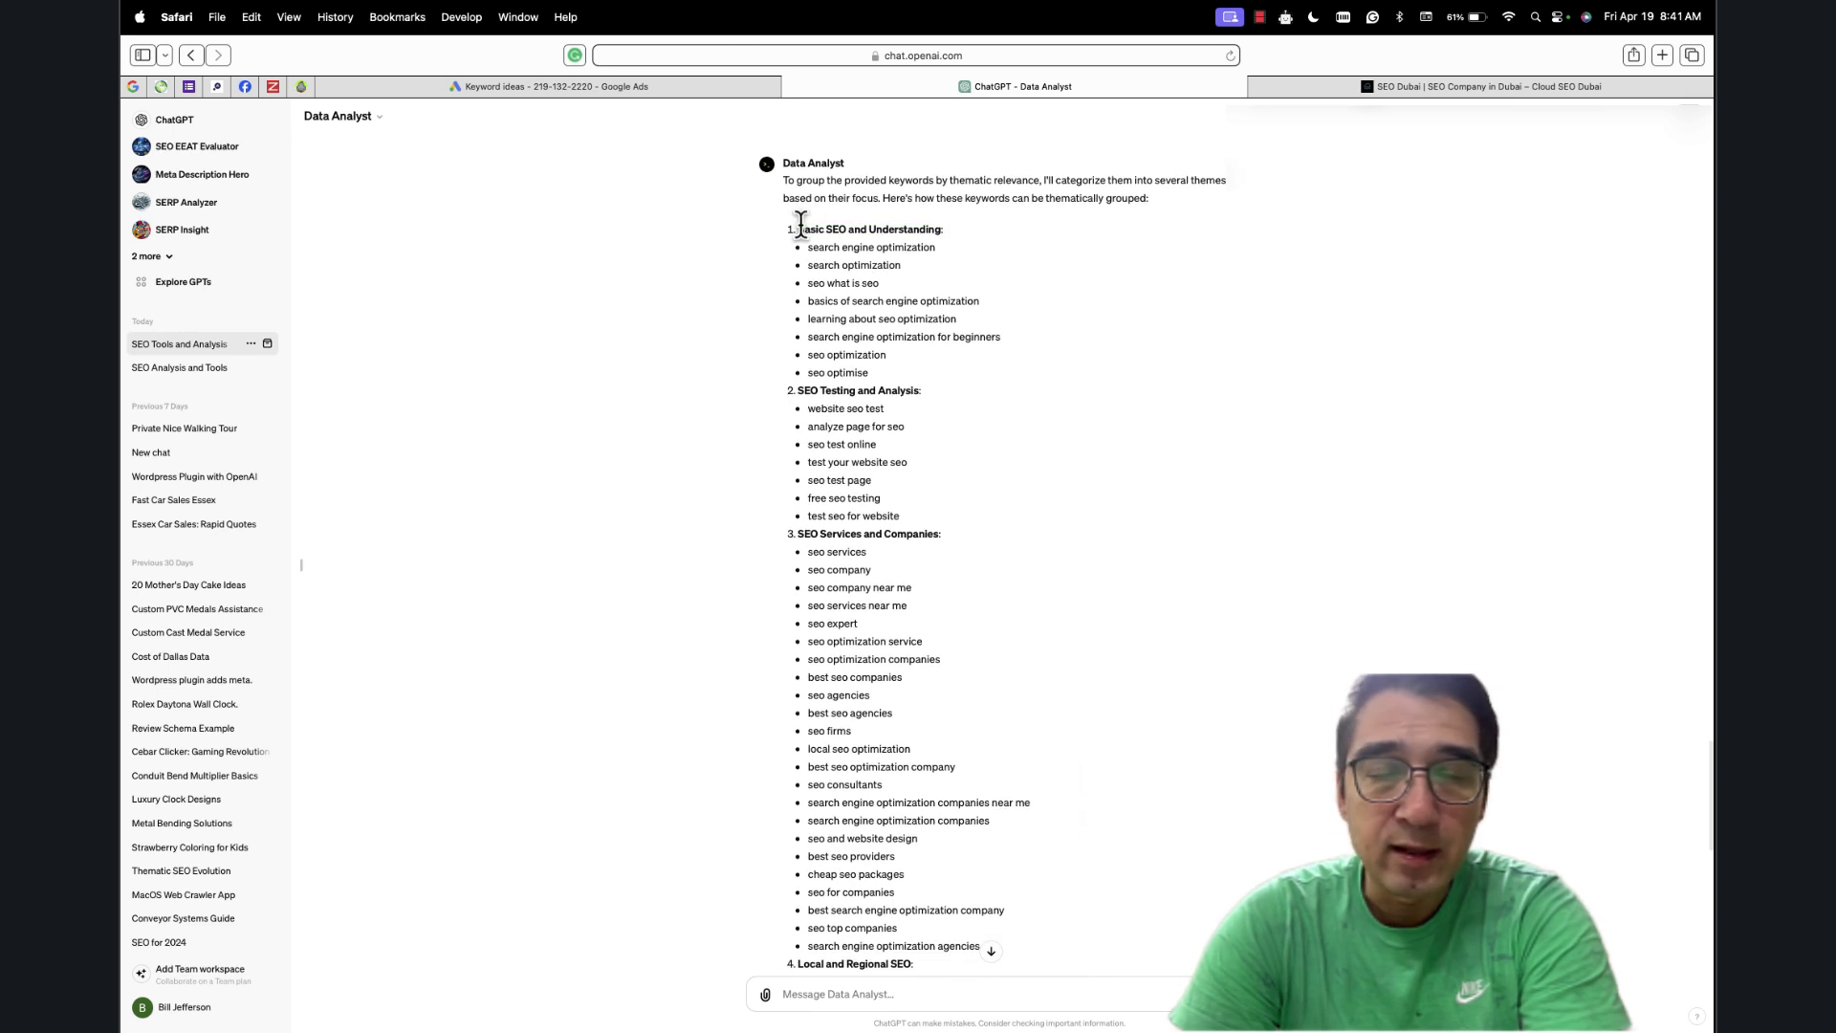
pyautogui.moveTo(799, 230); pyautogui.dragTo(964, 251)
pyautogui.click(914, 299)
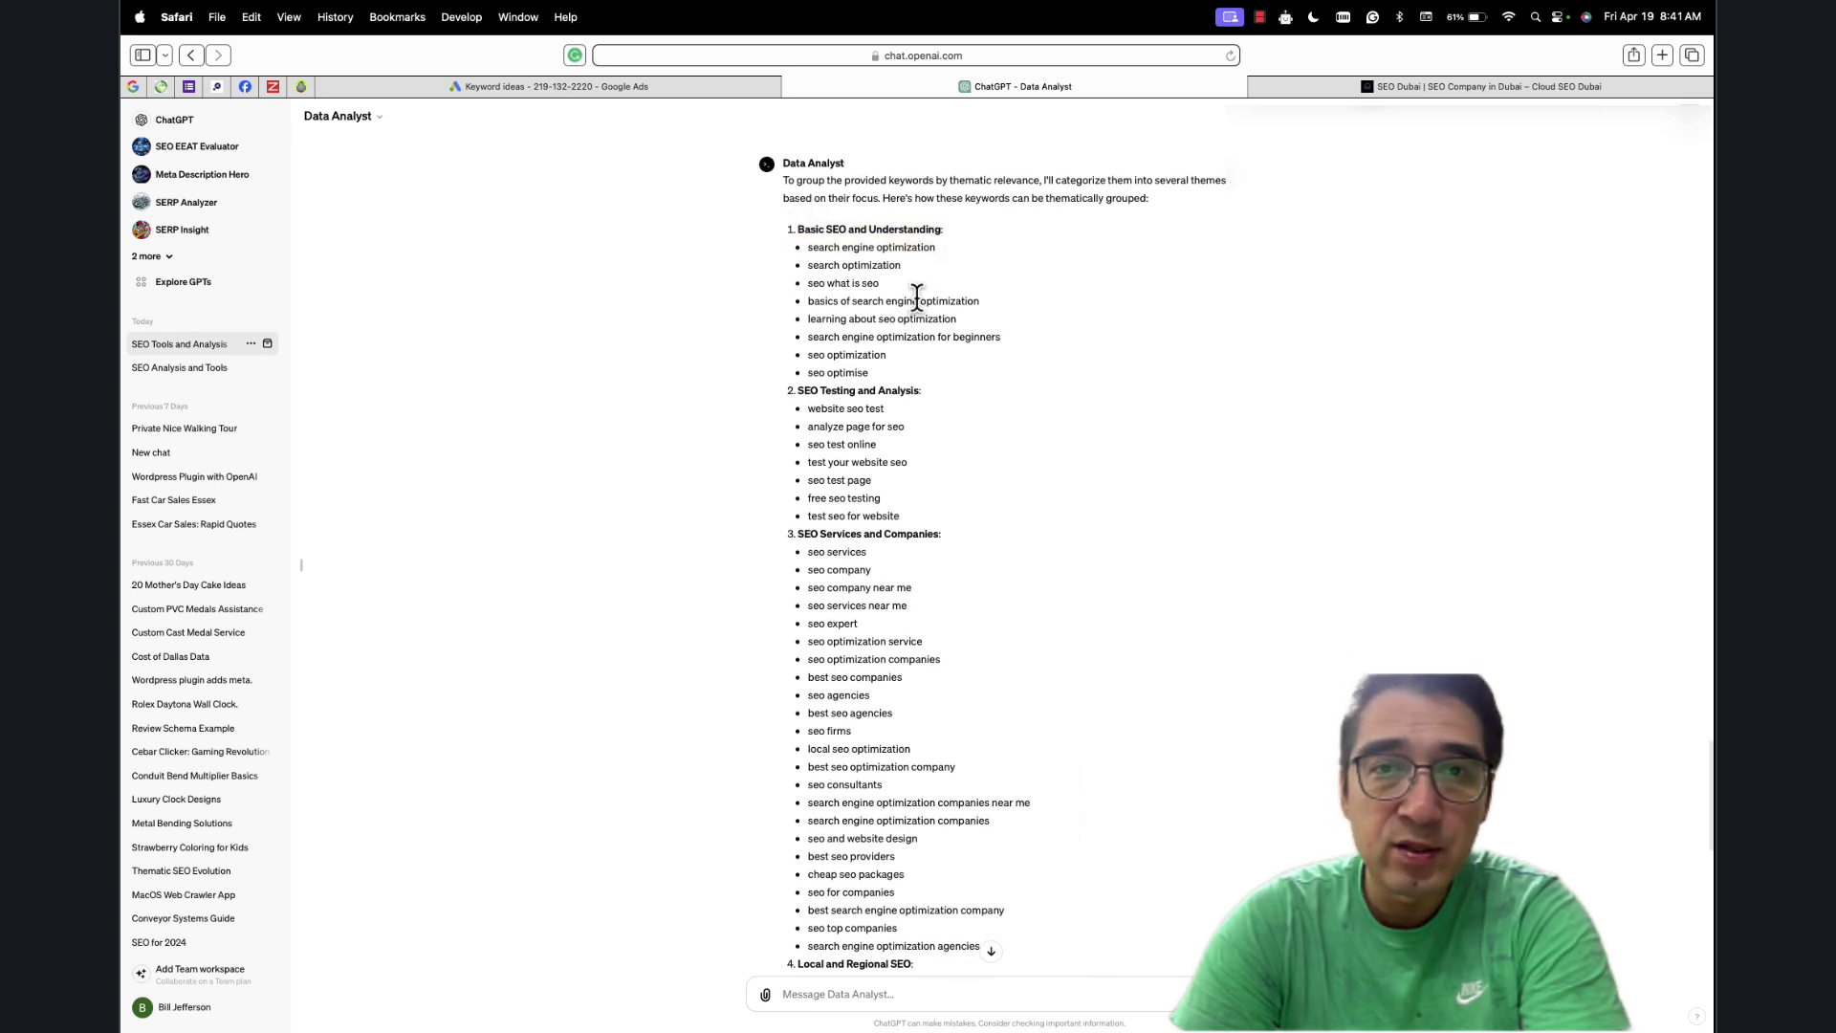
# Compare the "SEO Services and Companies" keyword group with the content of the monthly SEO service page
pyautogui.scroll(-3, 907, 299)
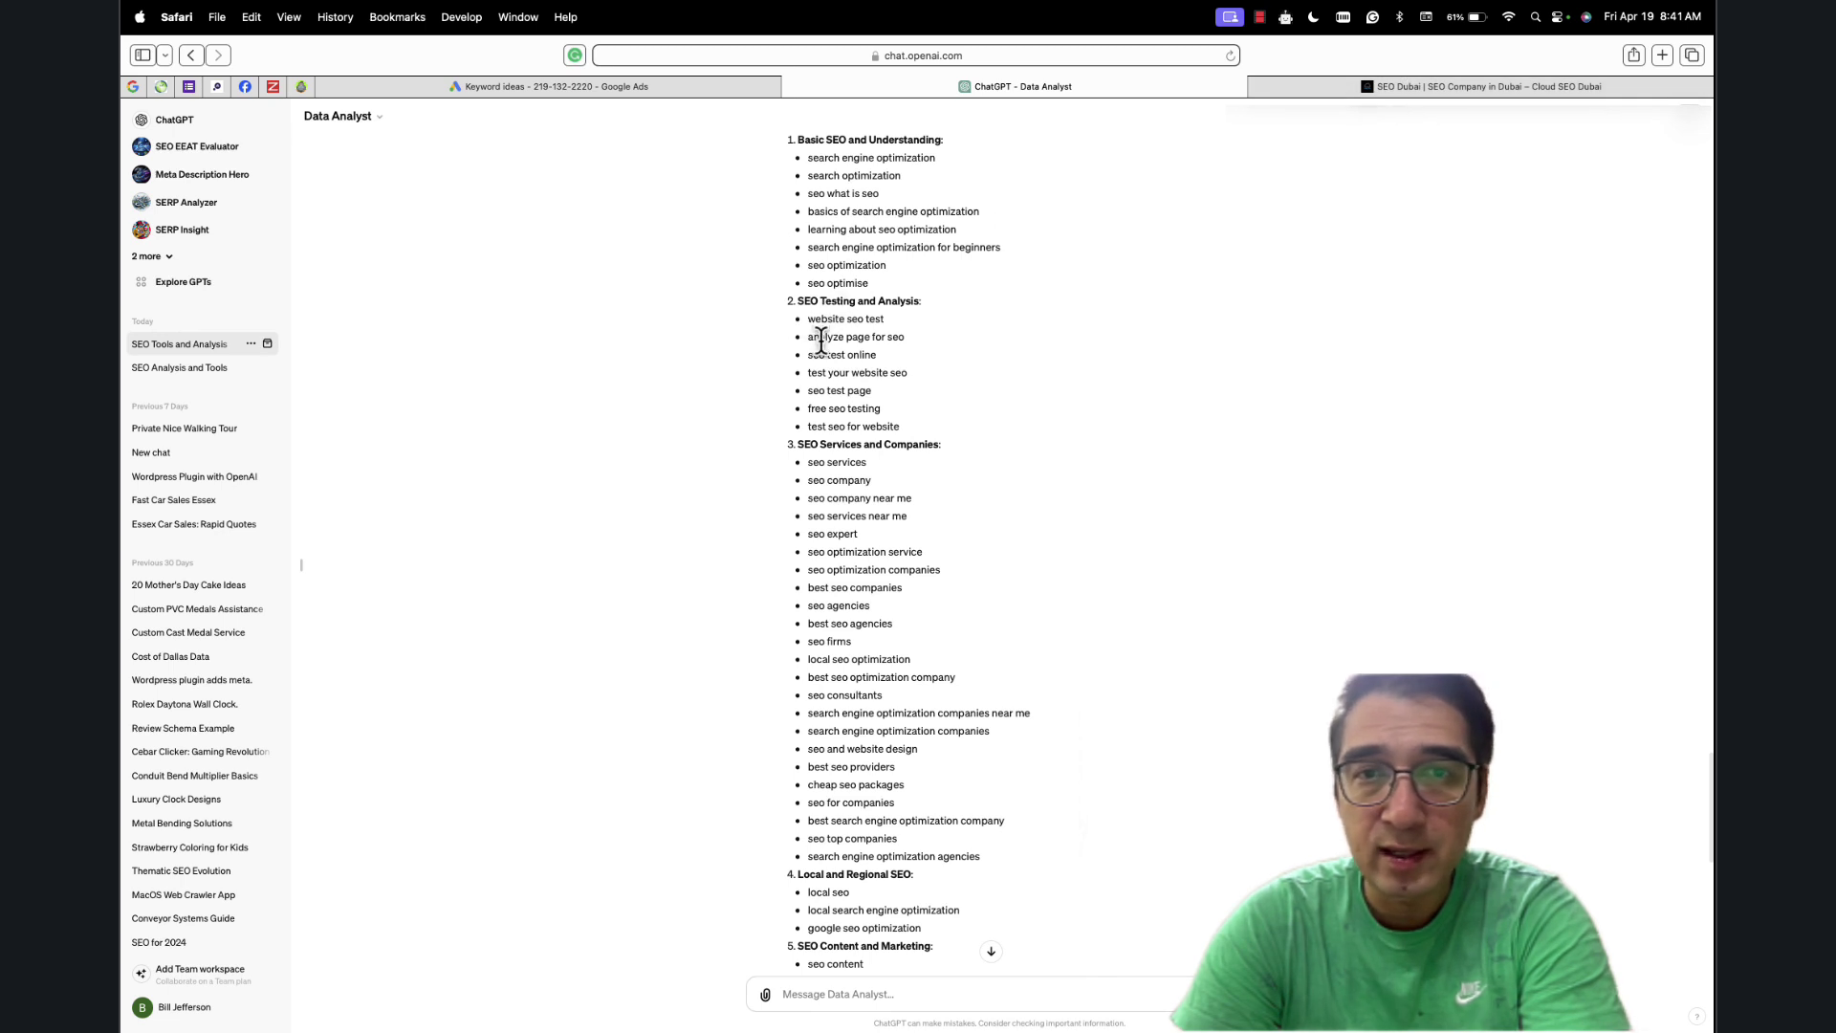
pyautogui.scroll(-3, 840, 368)
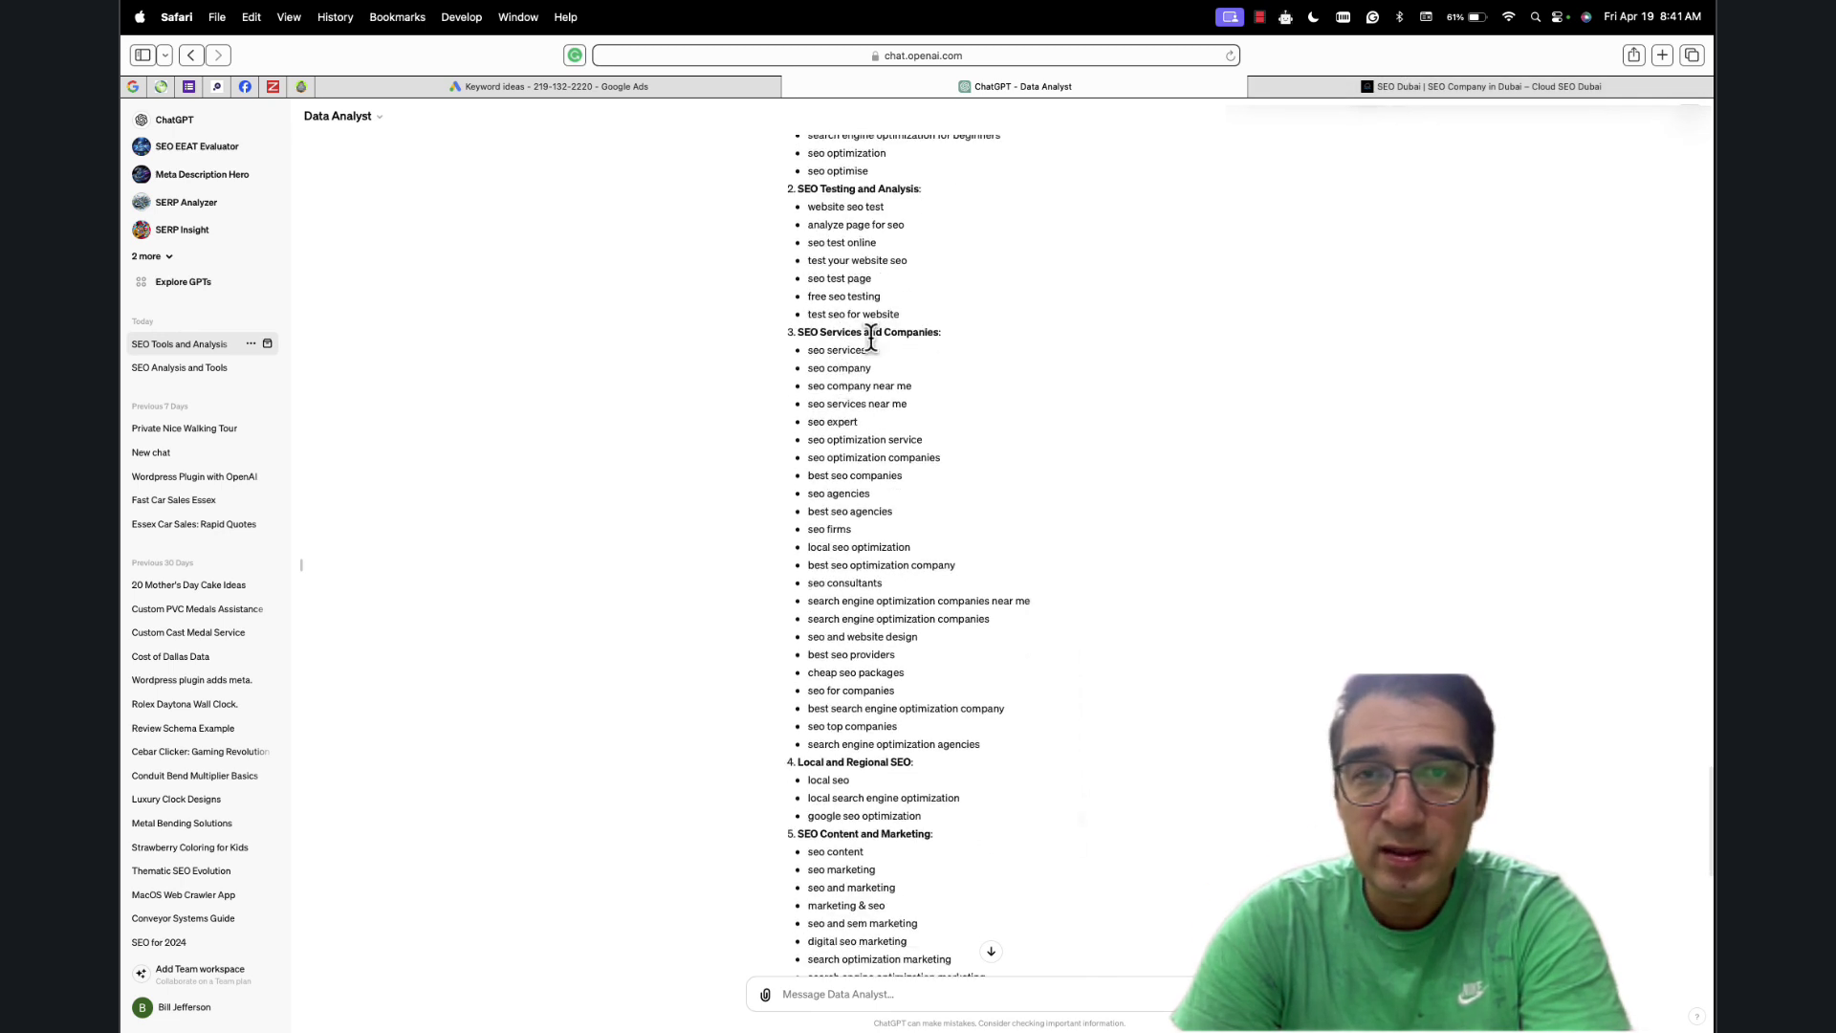
pyautogui.moveTo(804, 353); pyautogui.dragTo(1013, 726)
pyautogui.click(1421, 93)
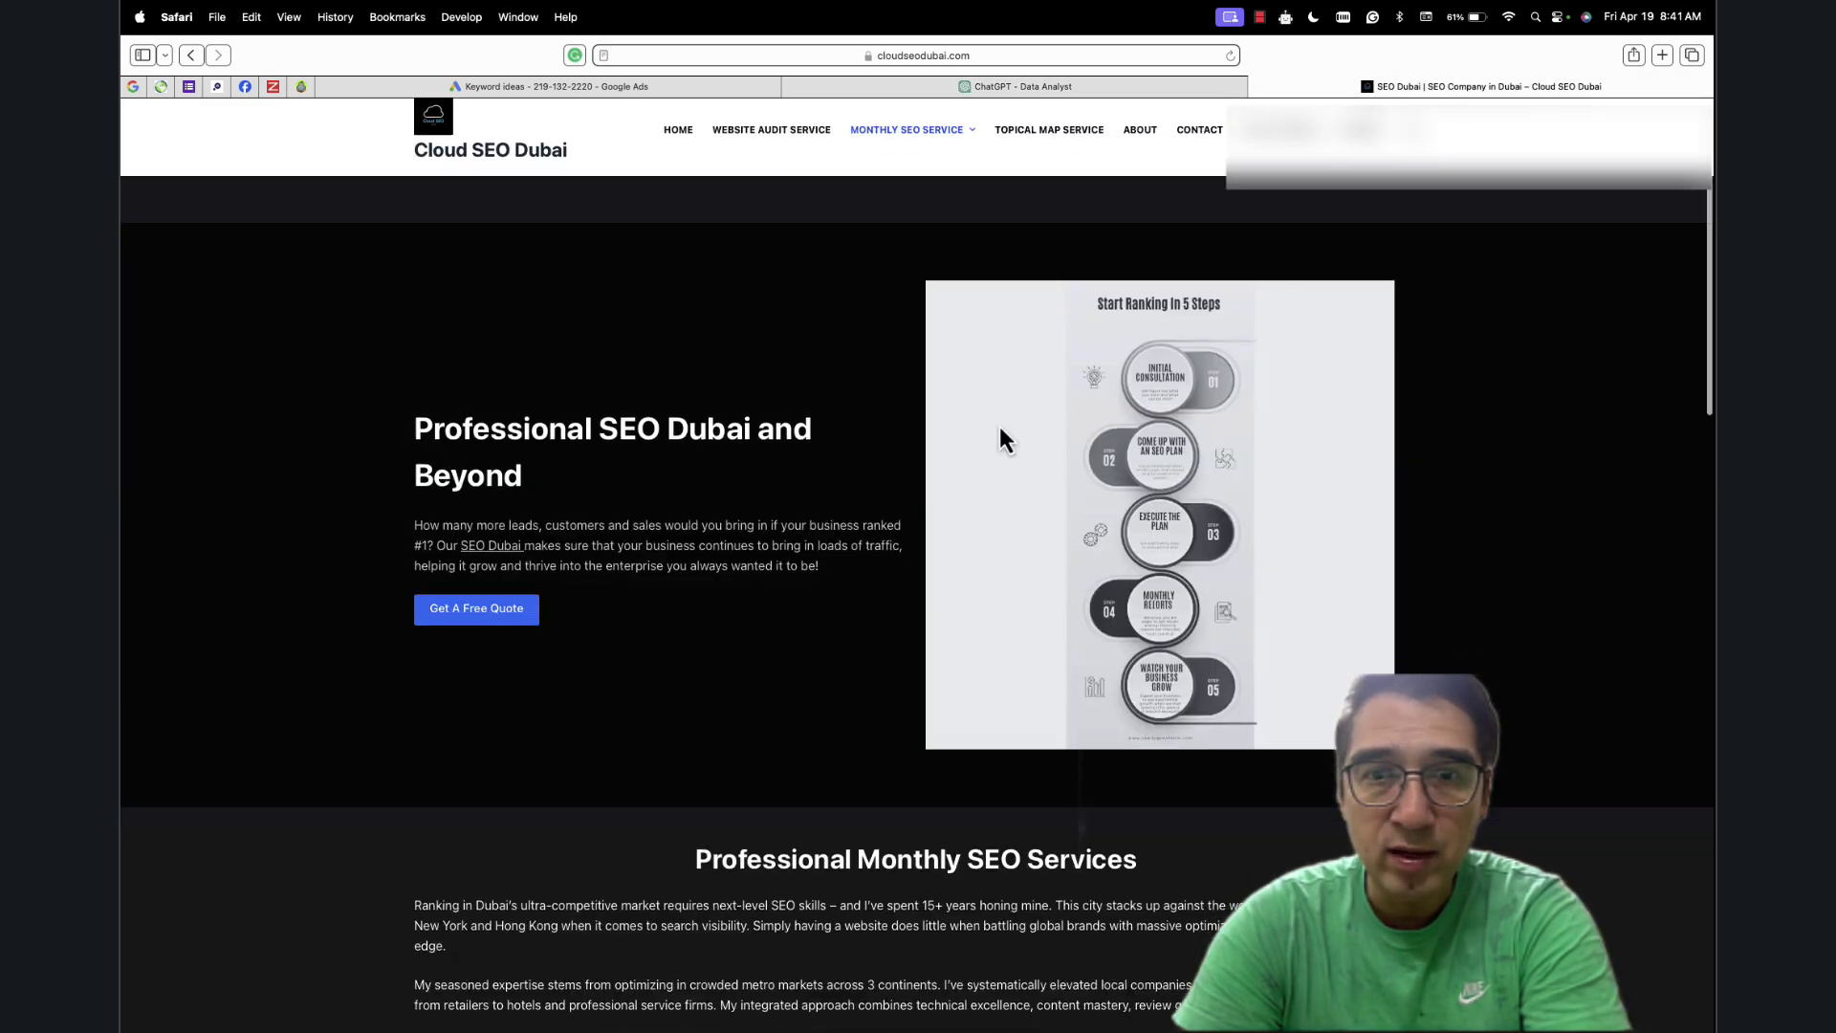
pyautogui.scroll(-6, 1001, 426)
pyautogui.click(1012, 90)
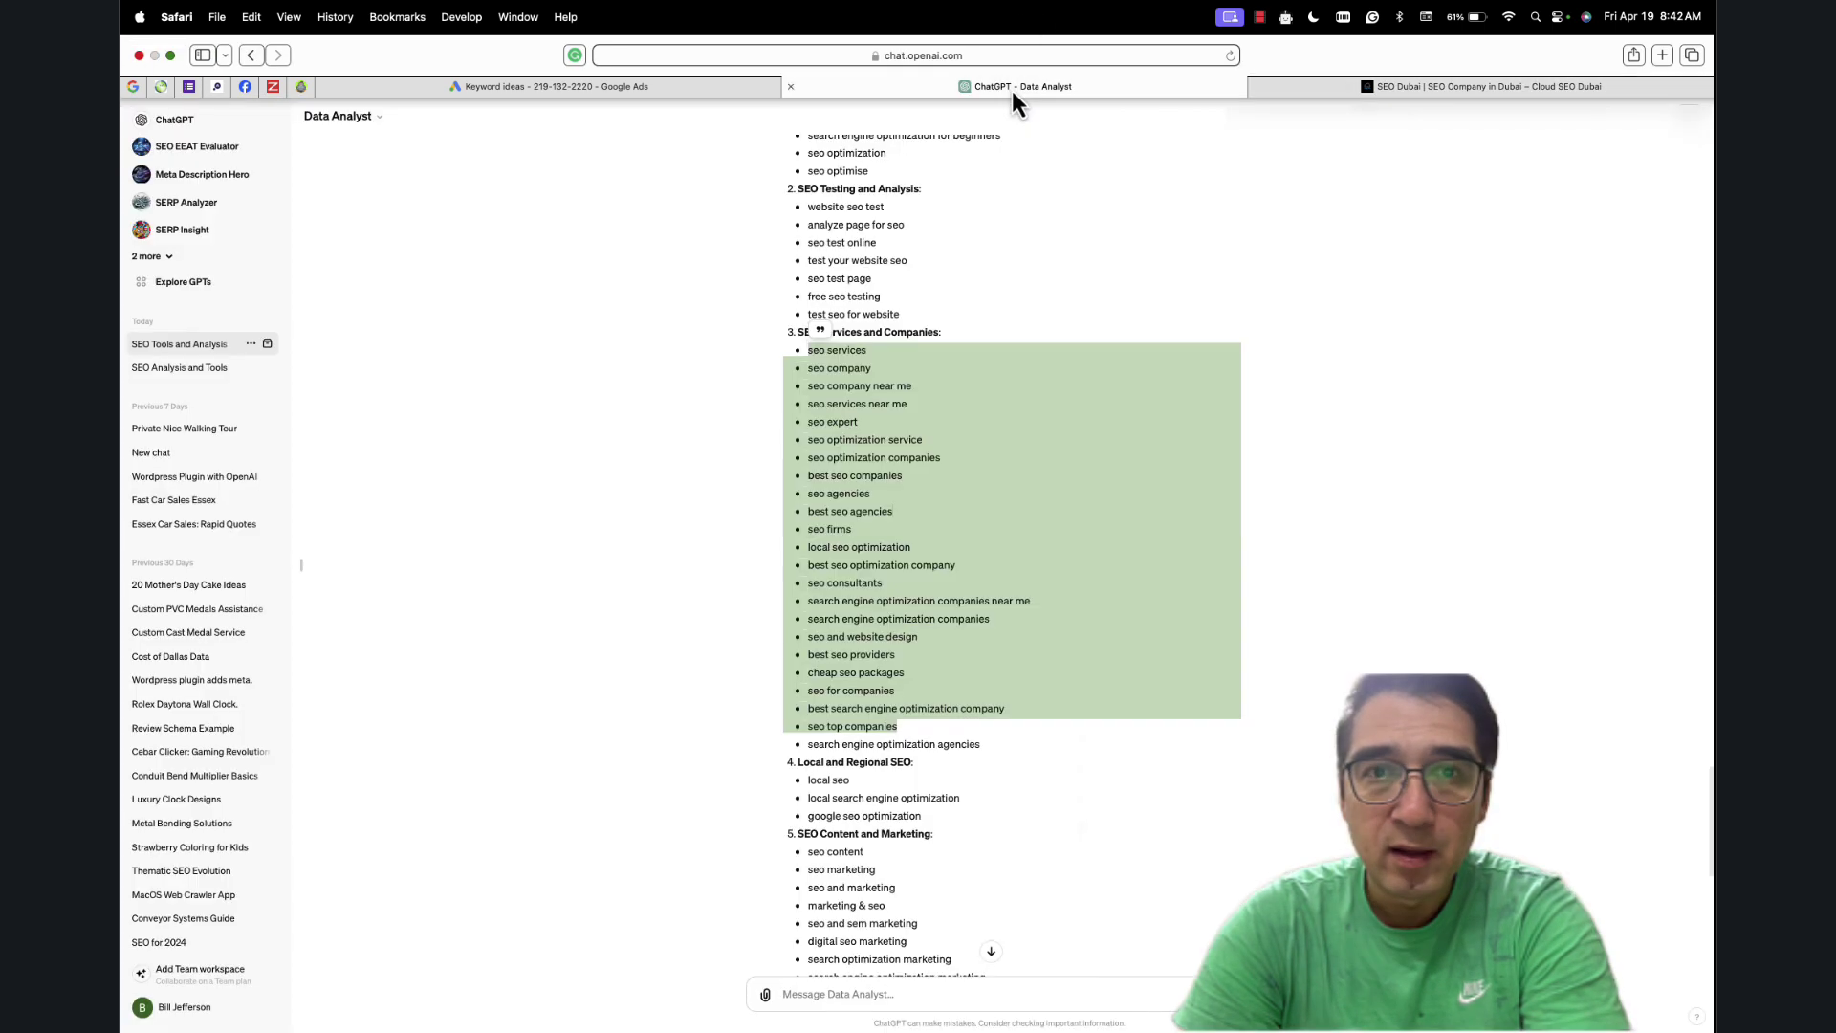
pyautogui.click(921, 471)
pyautogui.moveTo(814, 363); pyautogui.dragTo(881, 547)
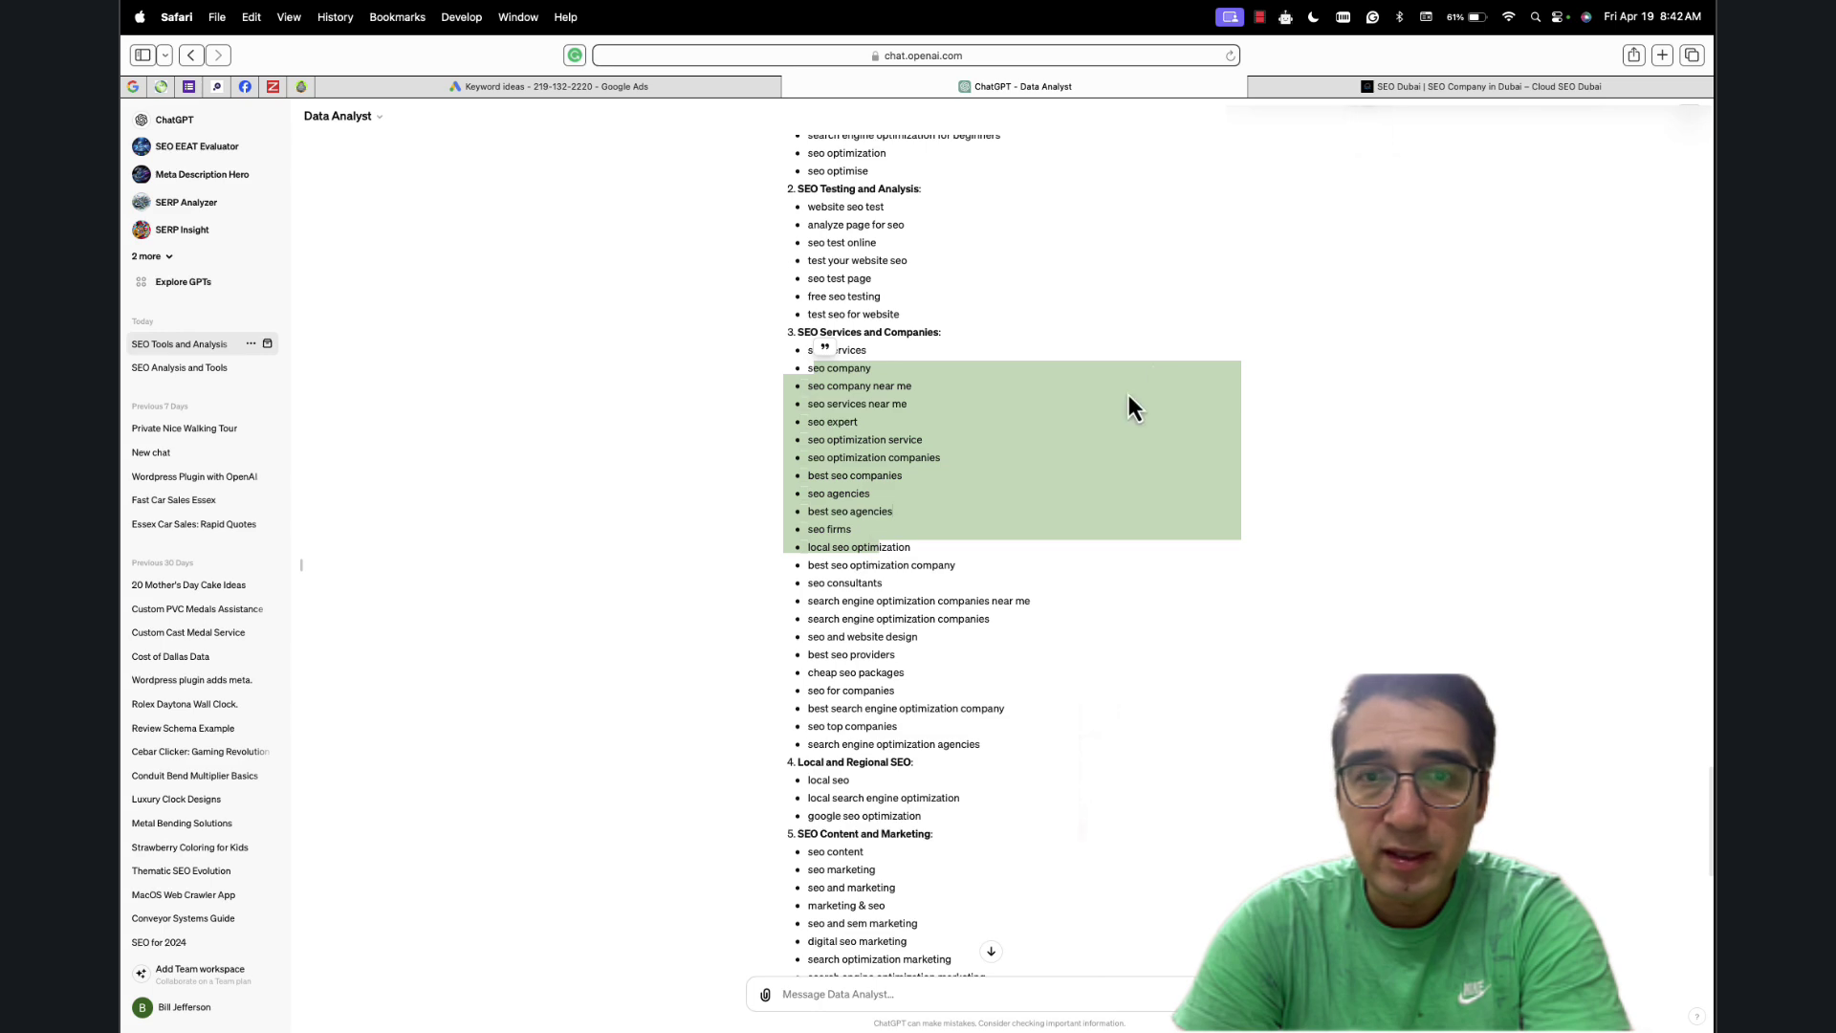
# Check the "Local and Regional SEO" keyword group against the monthly SEO service page and return to the ChatGPT answer
pyautogui.scroll(-5, 1098, 497)
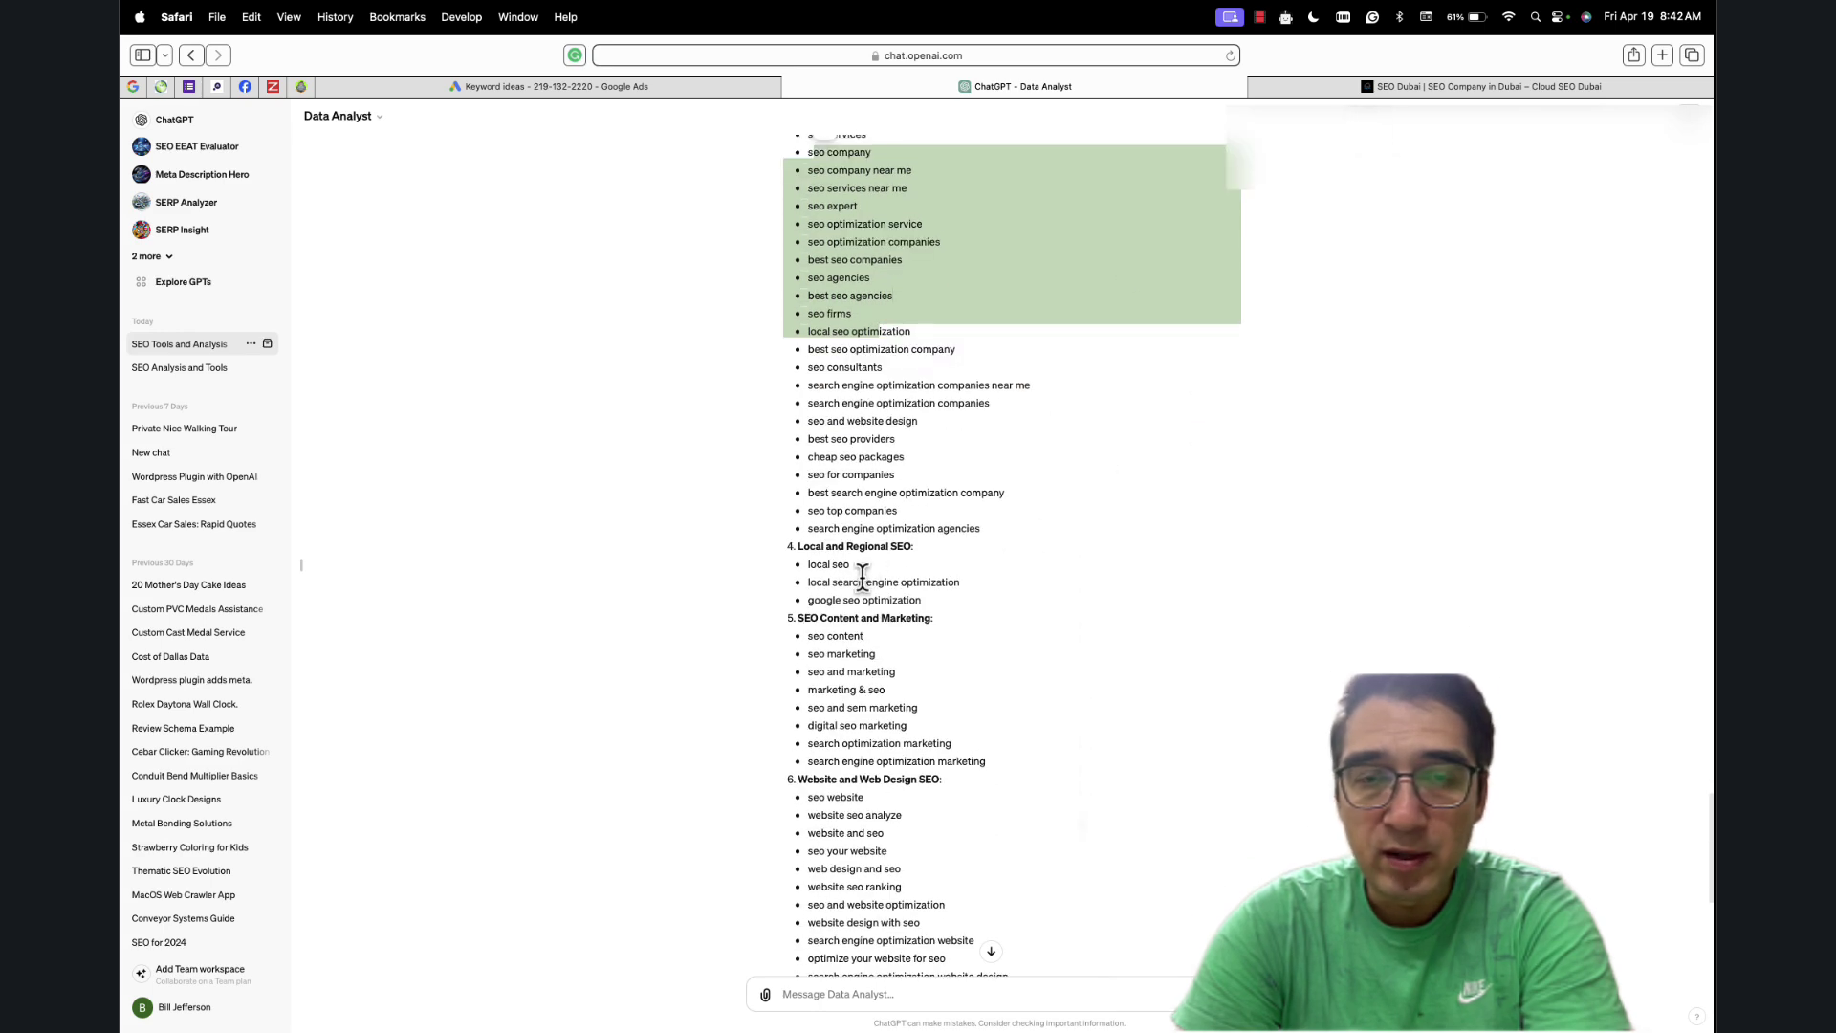
pyautogui.moveTo(809, 579); pyautogui.dragTo(934, 622)
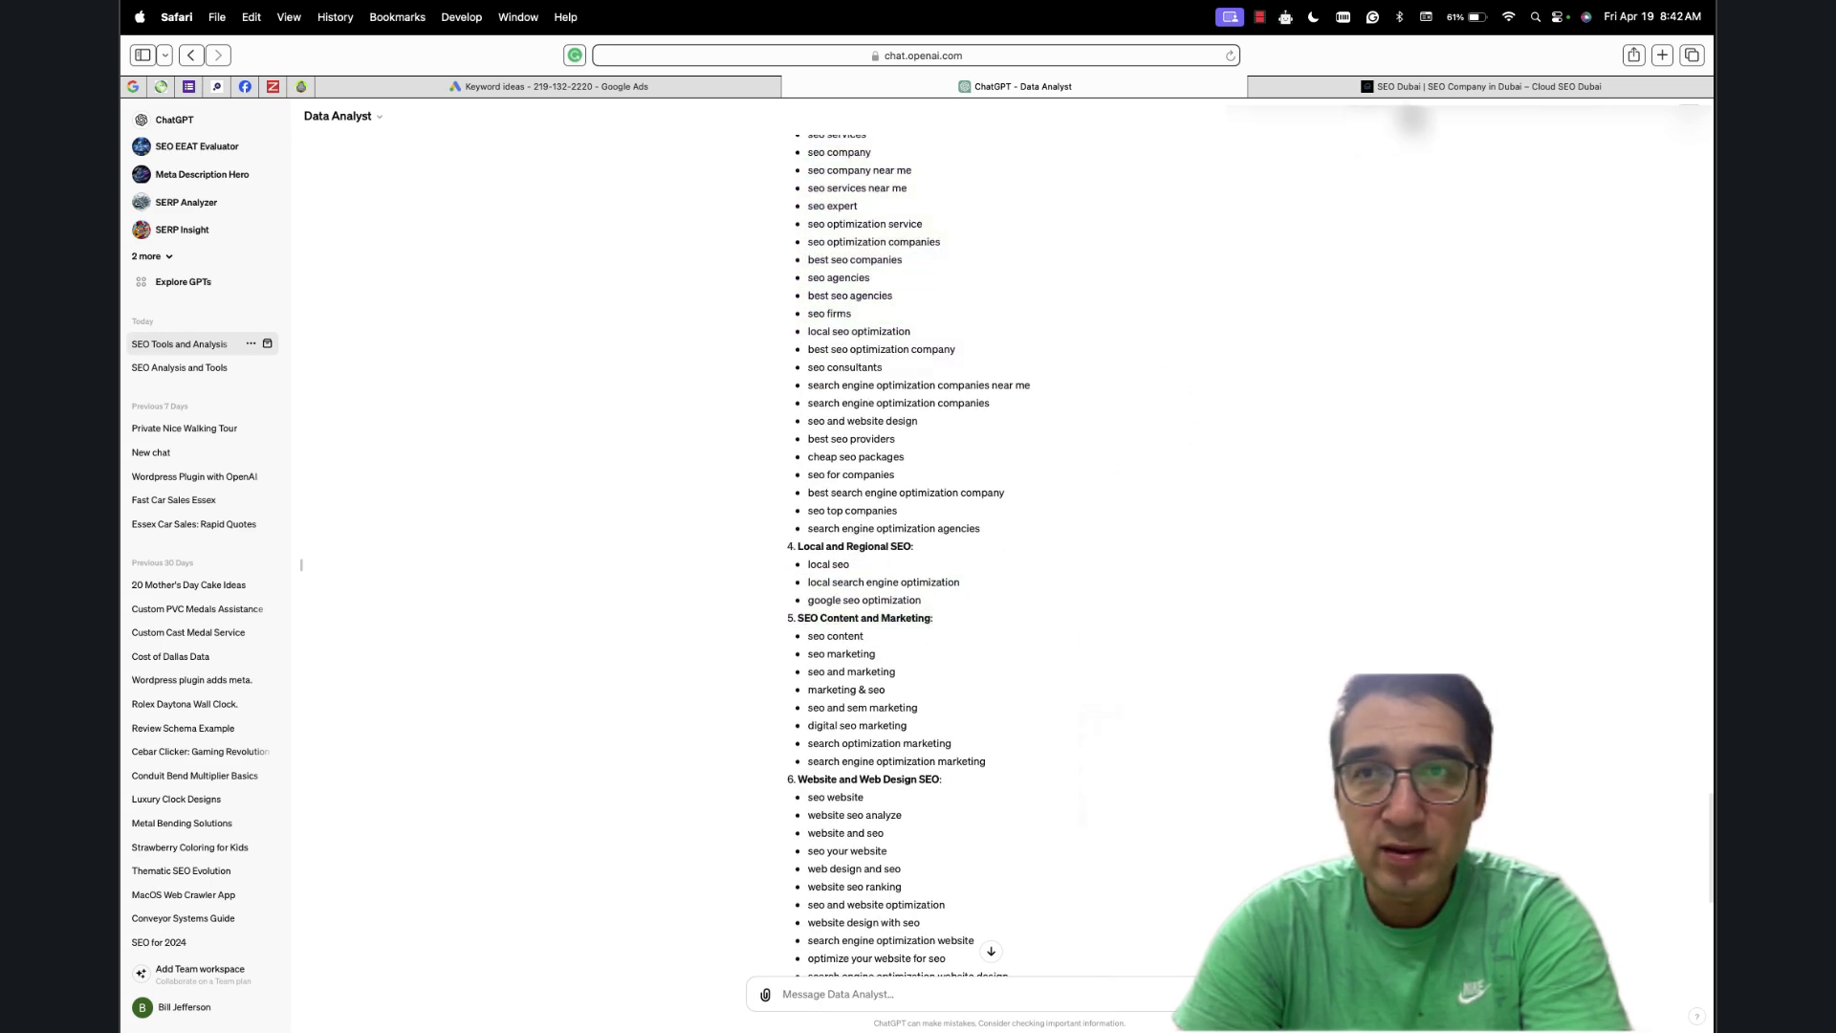
pyautogui.hotkey('ctrl', 'Tab')
pyautogui.click(1100, 86)
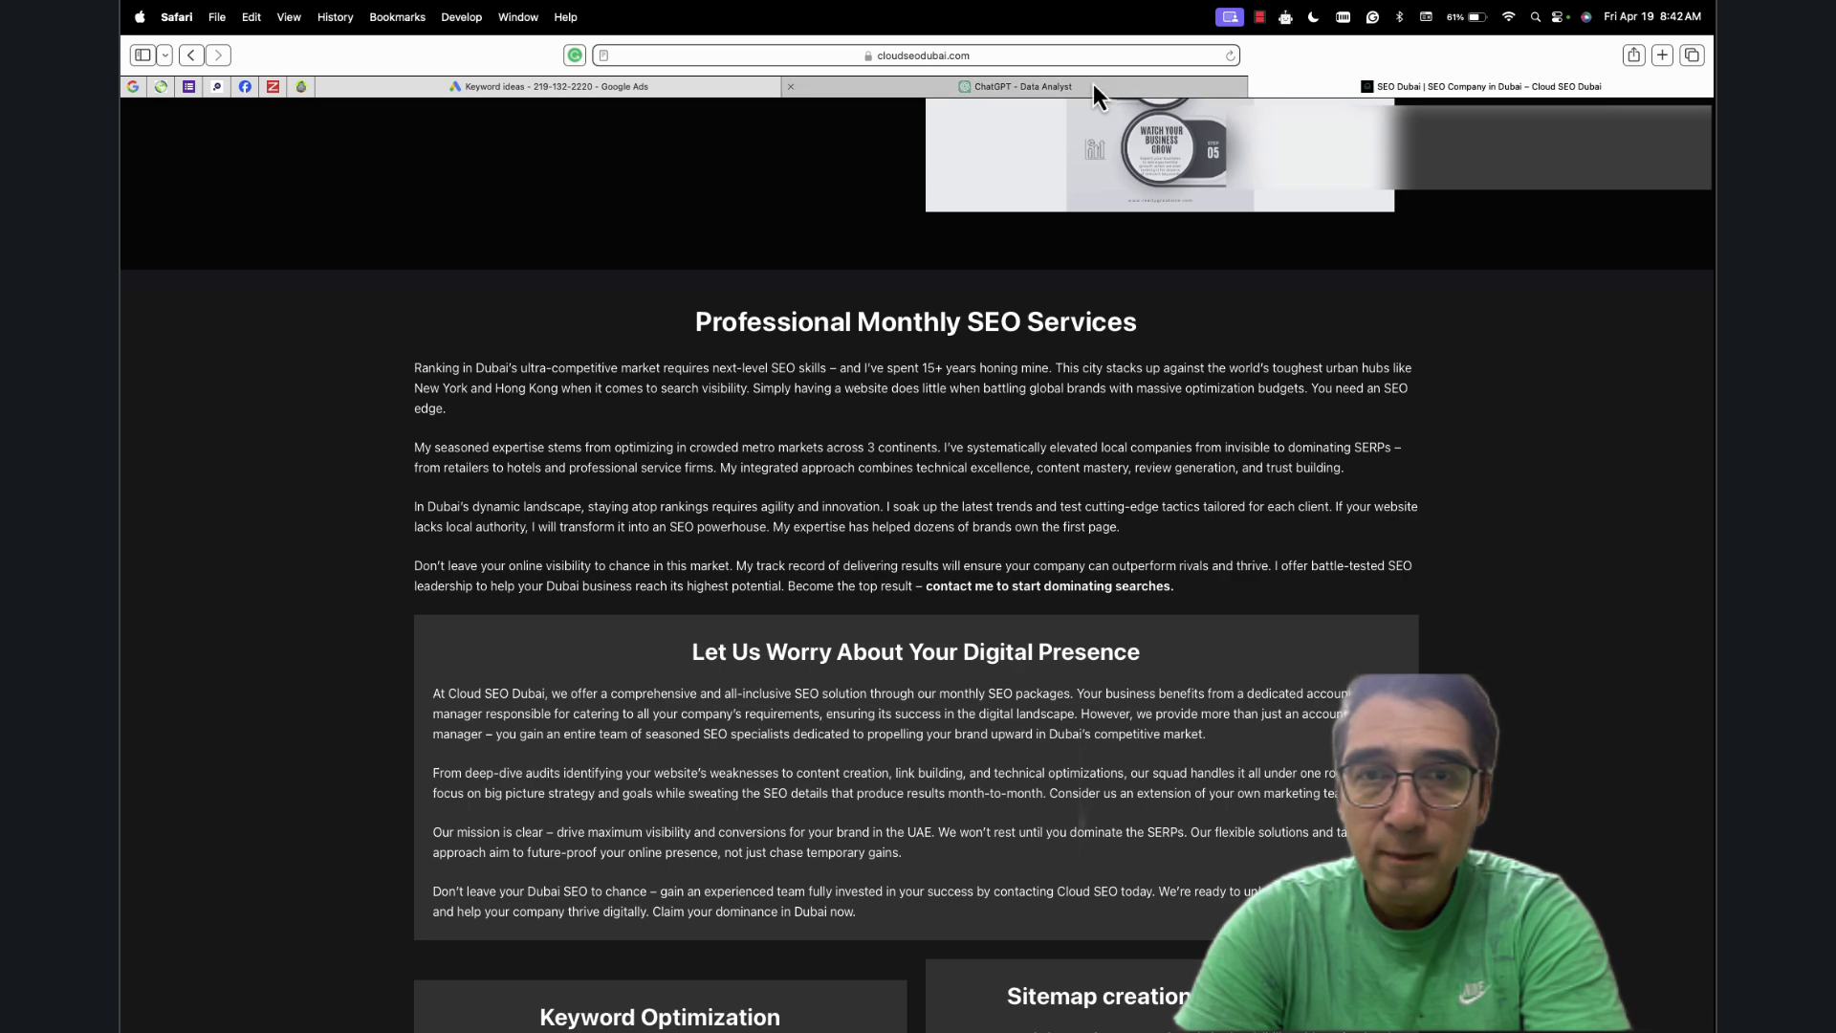
# Review the "SEO Content and Marketing" and "Website and Web Design SEO" keyword groups for terms that suit the service page
pyautogui.scroll(-1, 991, 560)
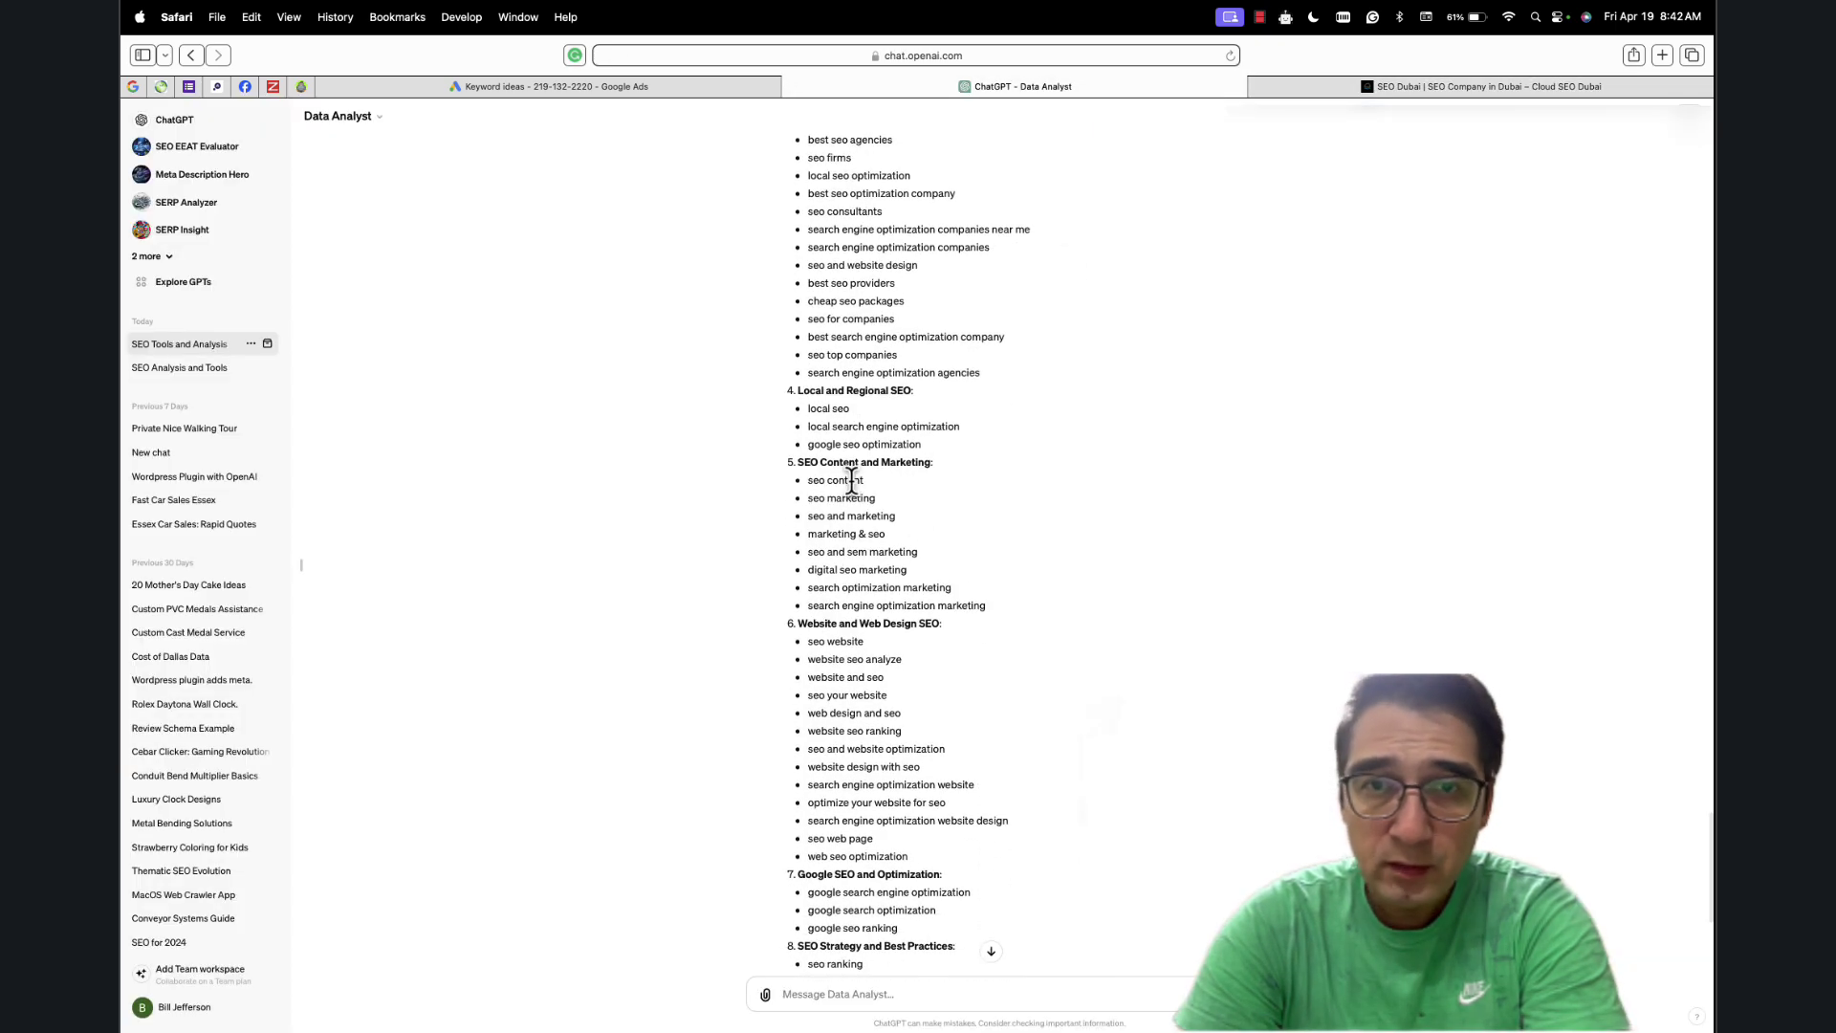
pyautogui.moveTo(820, 480); pyautogui.dragTo(1036, 604)
pyautogui.scroll(-4, 1036, 604)
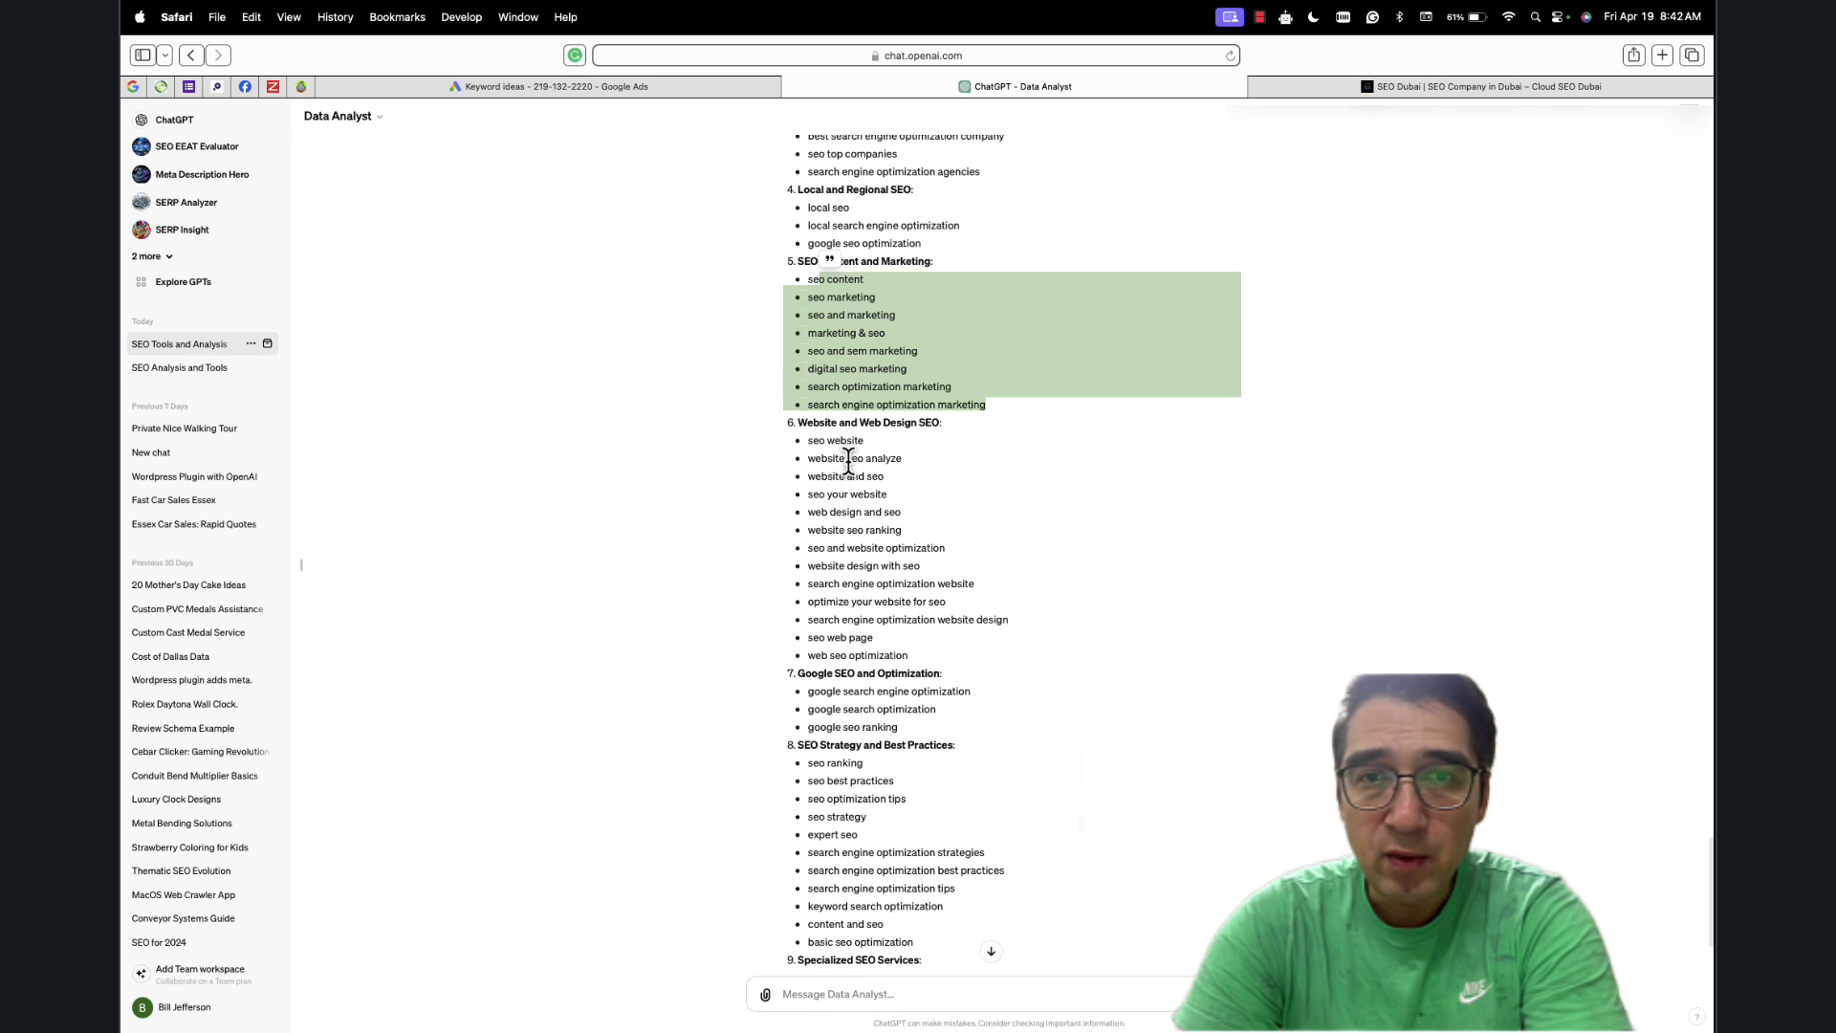
pyautogui.scroll(-1, 848, 464)
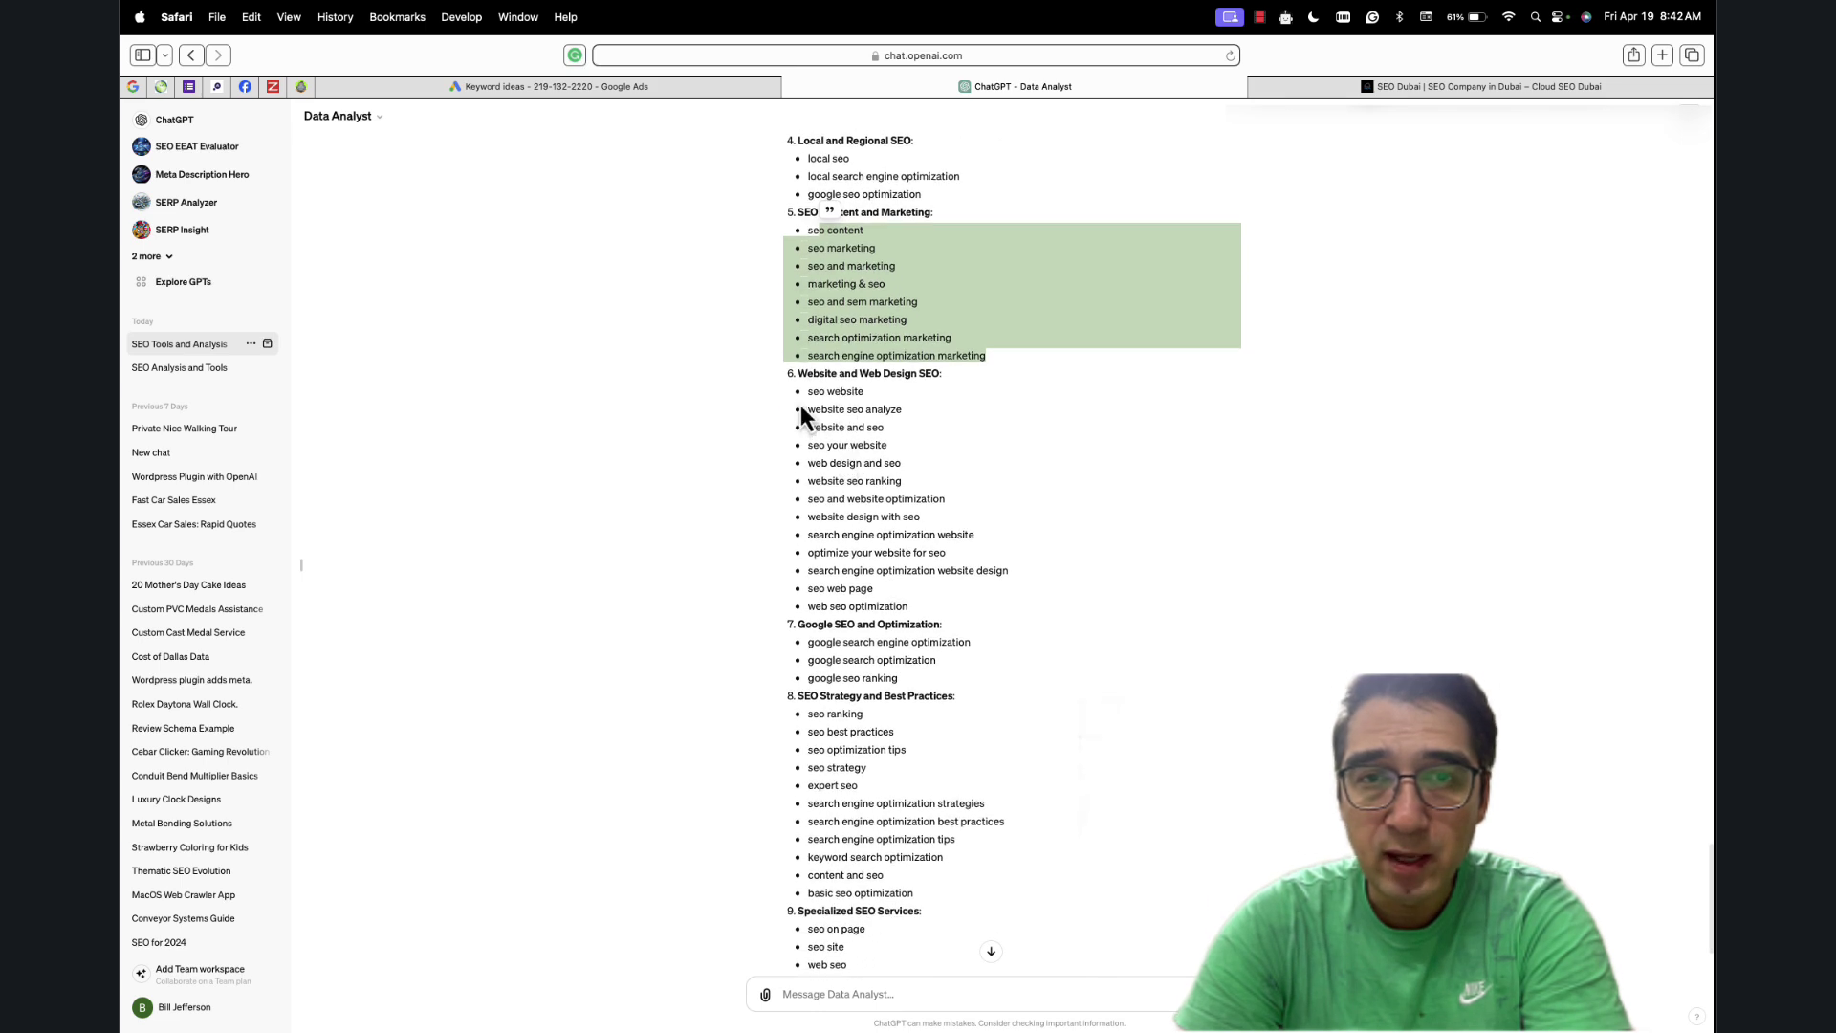
pyautogui.moveTo(806, 410); pyautogui.dragTo(976, 621)
pyautogui.click(900, 525)
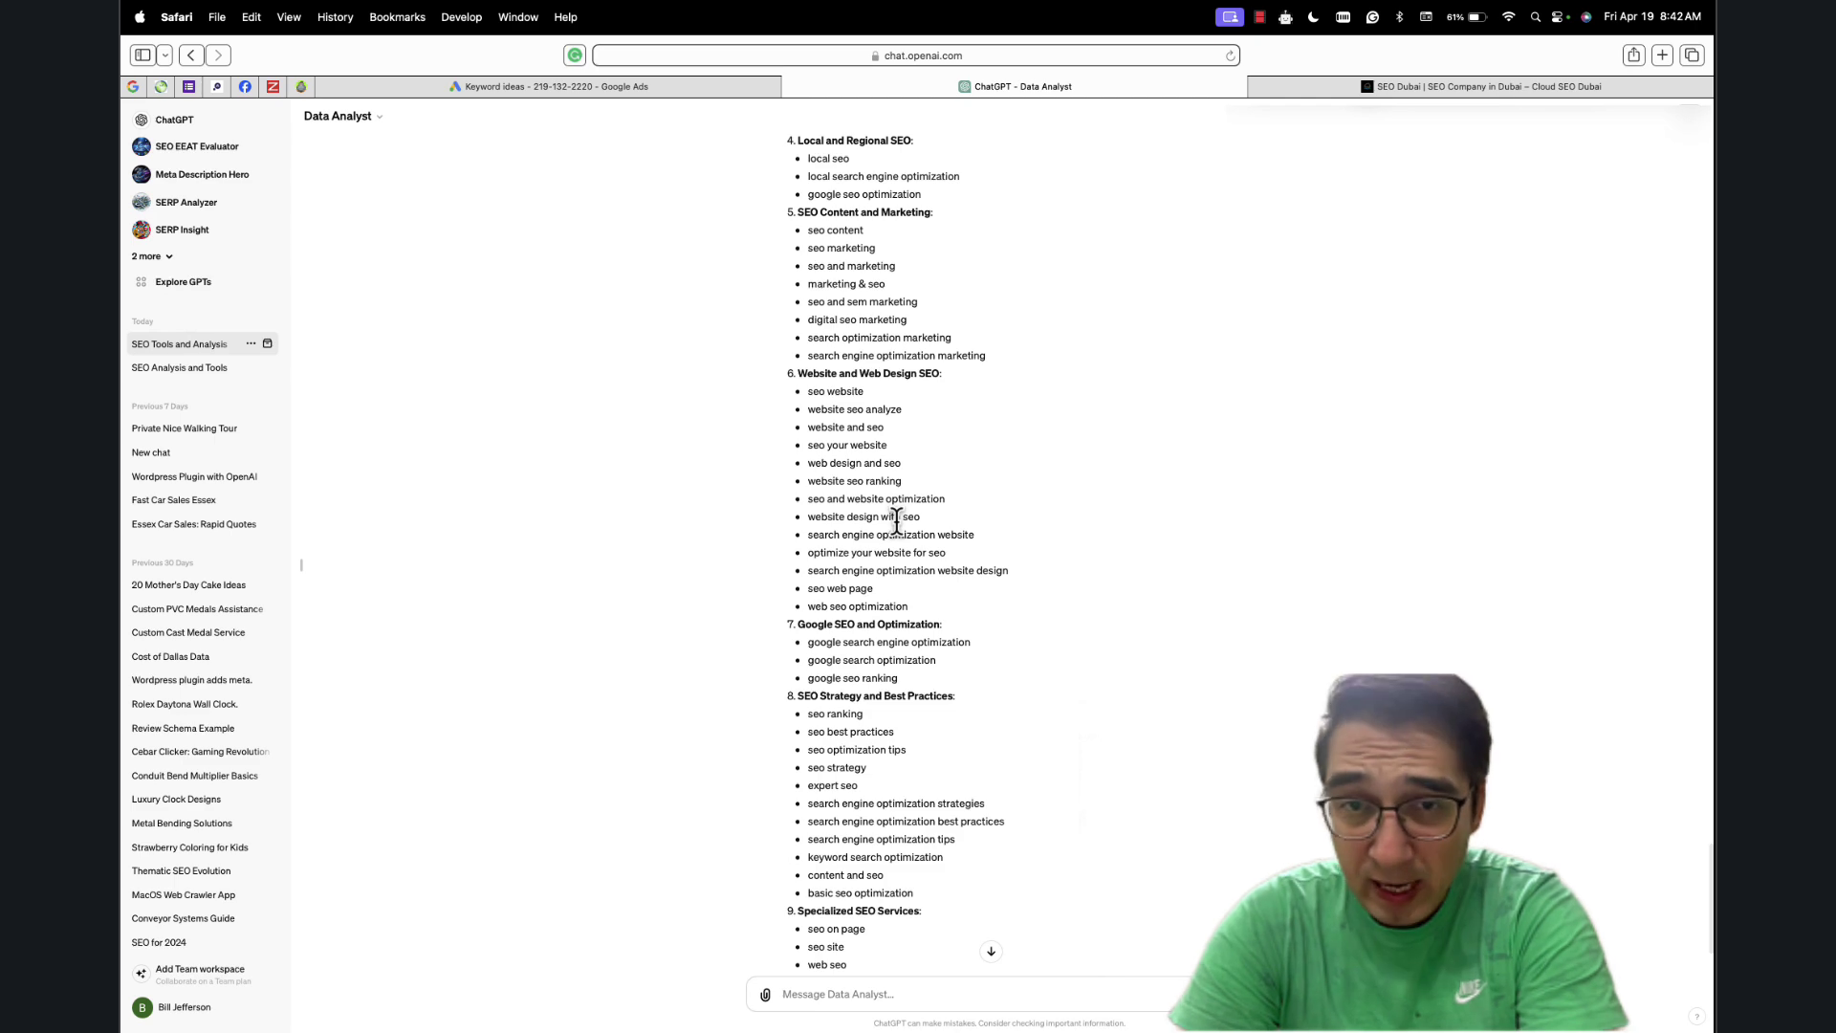
pyautogui.scroll(-2, 903, 530)
pyautogui.scroll(-2, 903, 528)
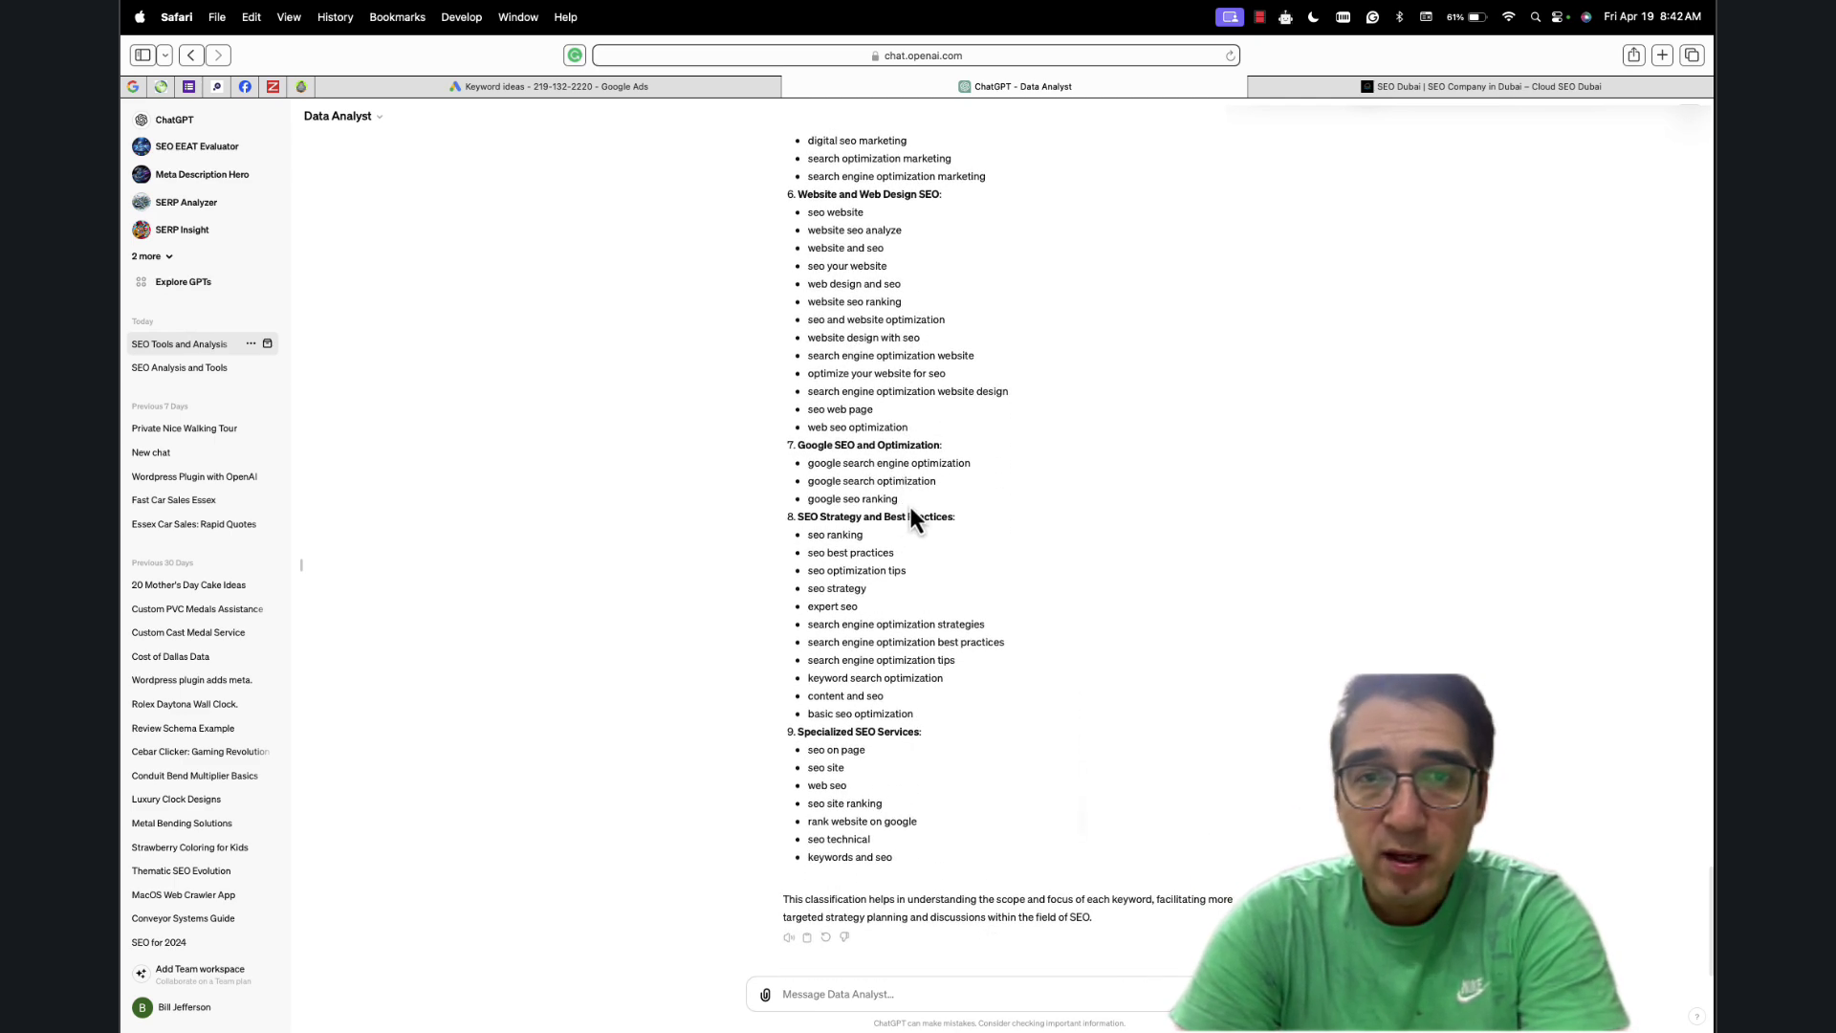
# Examine each of the three keywords in the "Google SEO and Optimization" group
pyautogui.moveTo(911, 507); pyautogui.dragTo(803, 463)
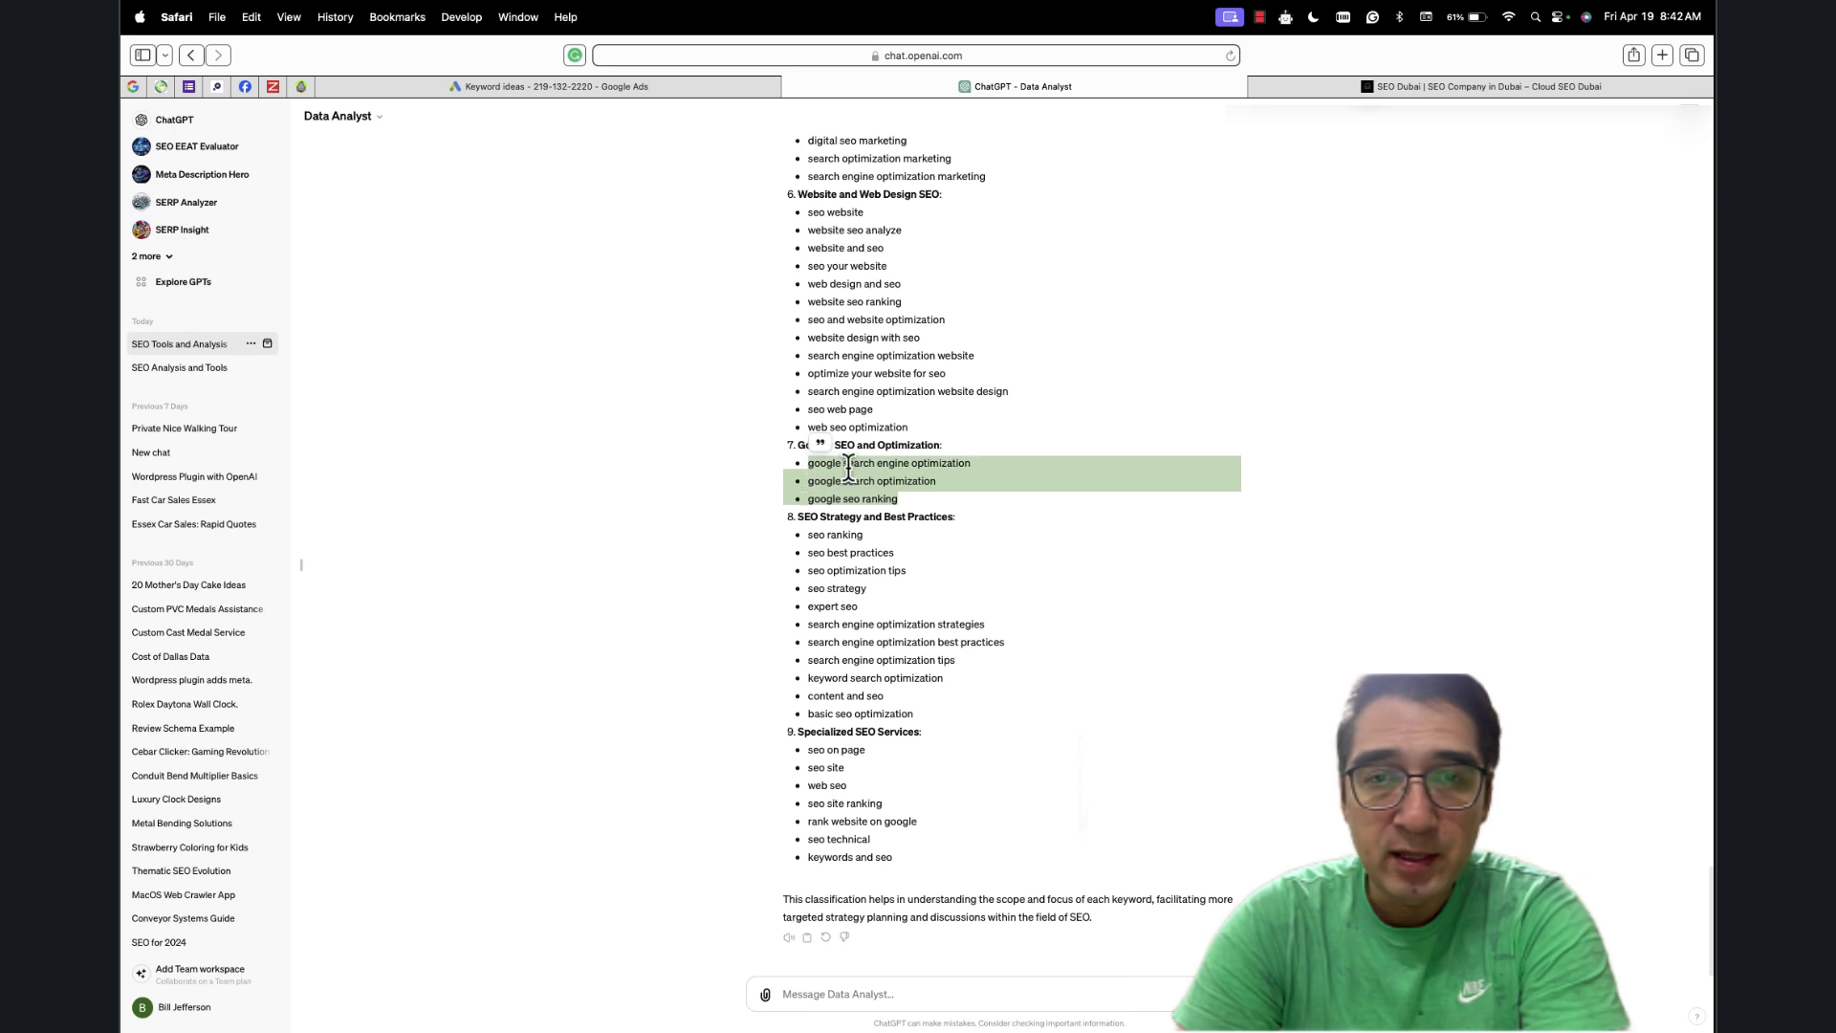
pyautogui.tripleClick(840, 463)
pyautogui.tripleClick(856, 497)
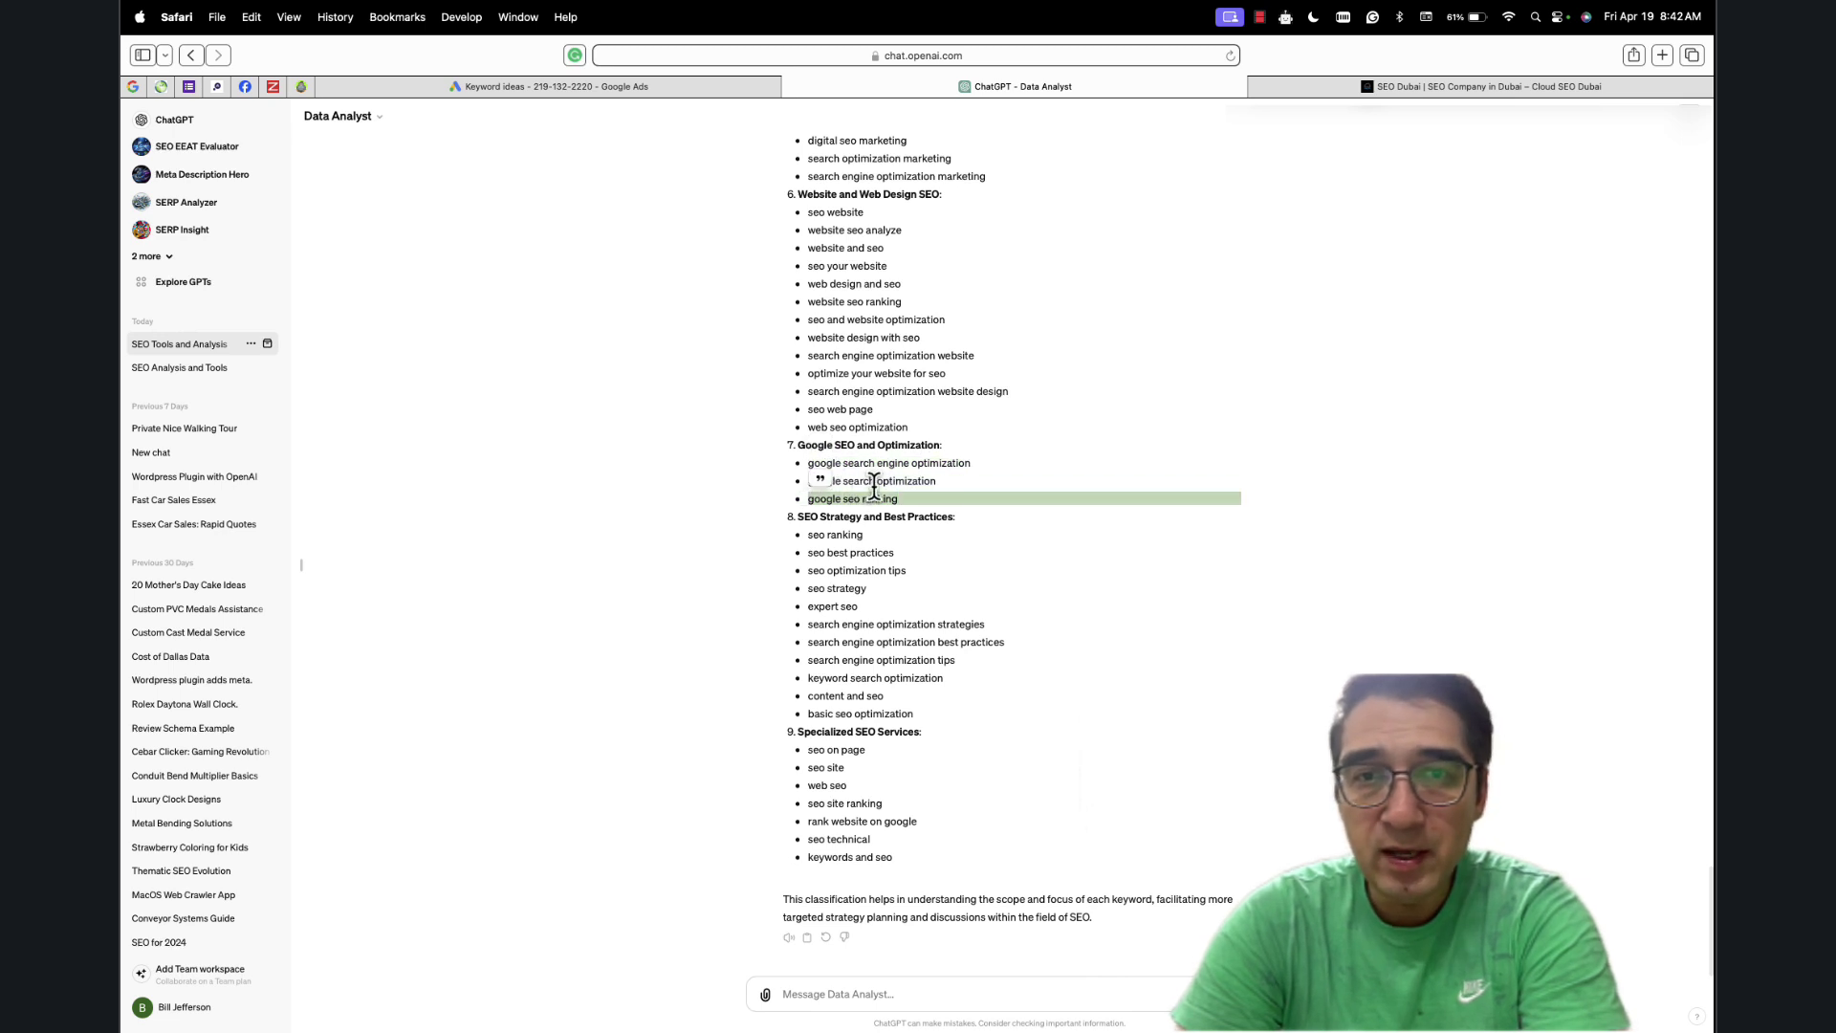
pyautogui.tripleClick(873, 482)
pyautogui.click(891, 463)
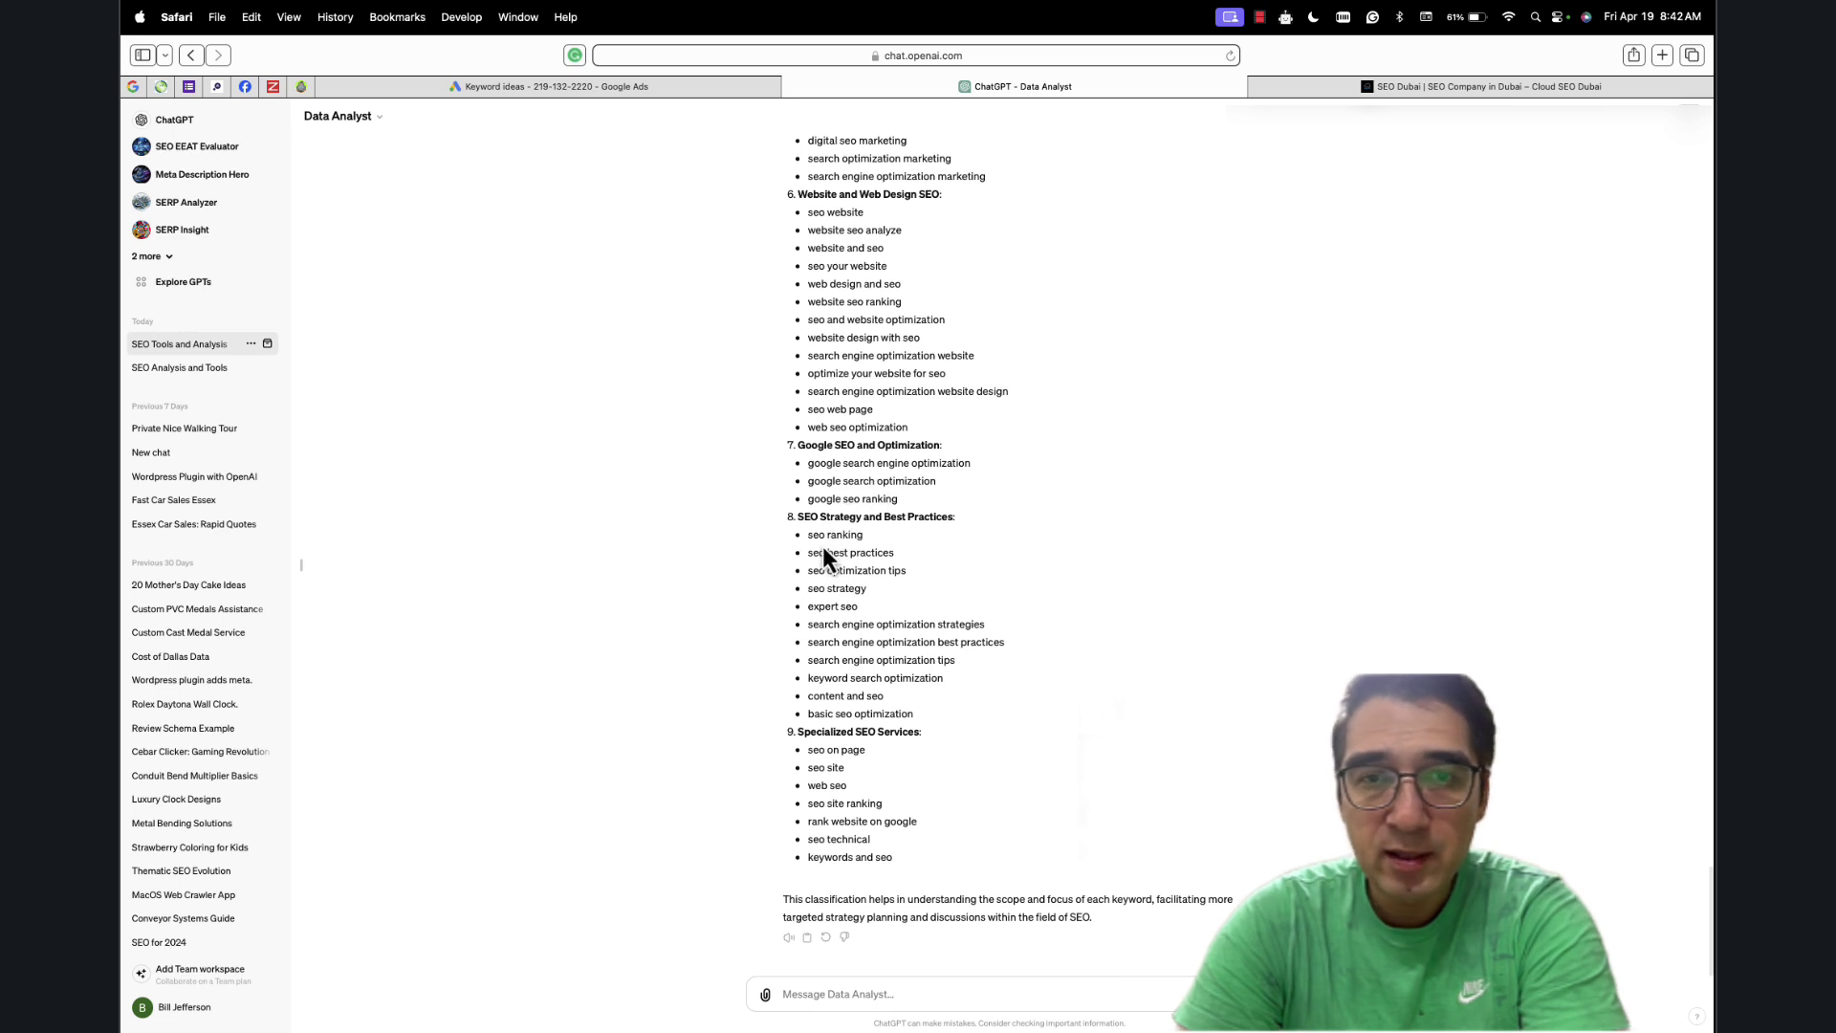
# Review the keywords in the "SEO Strategy and Best Practices" and "Specialized SEO Services" groups
pyautogui.moveTo(811, 536); pyautogui.dragTo(1021, 737)
pyautogui.rightClick(1018, 648)
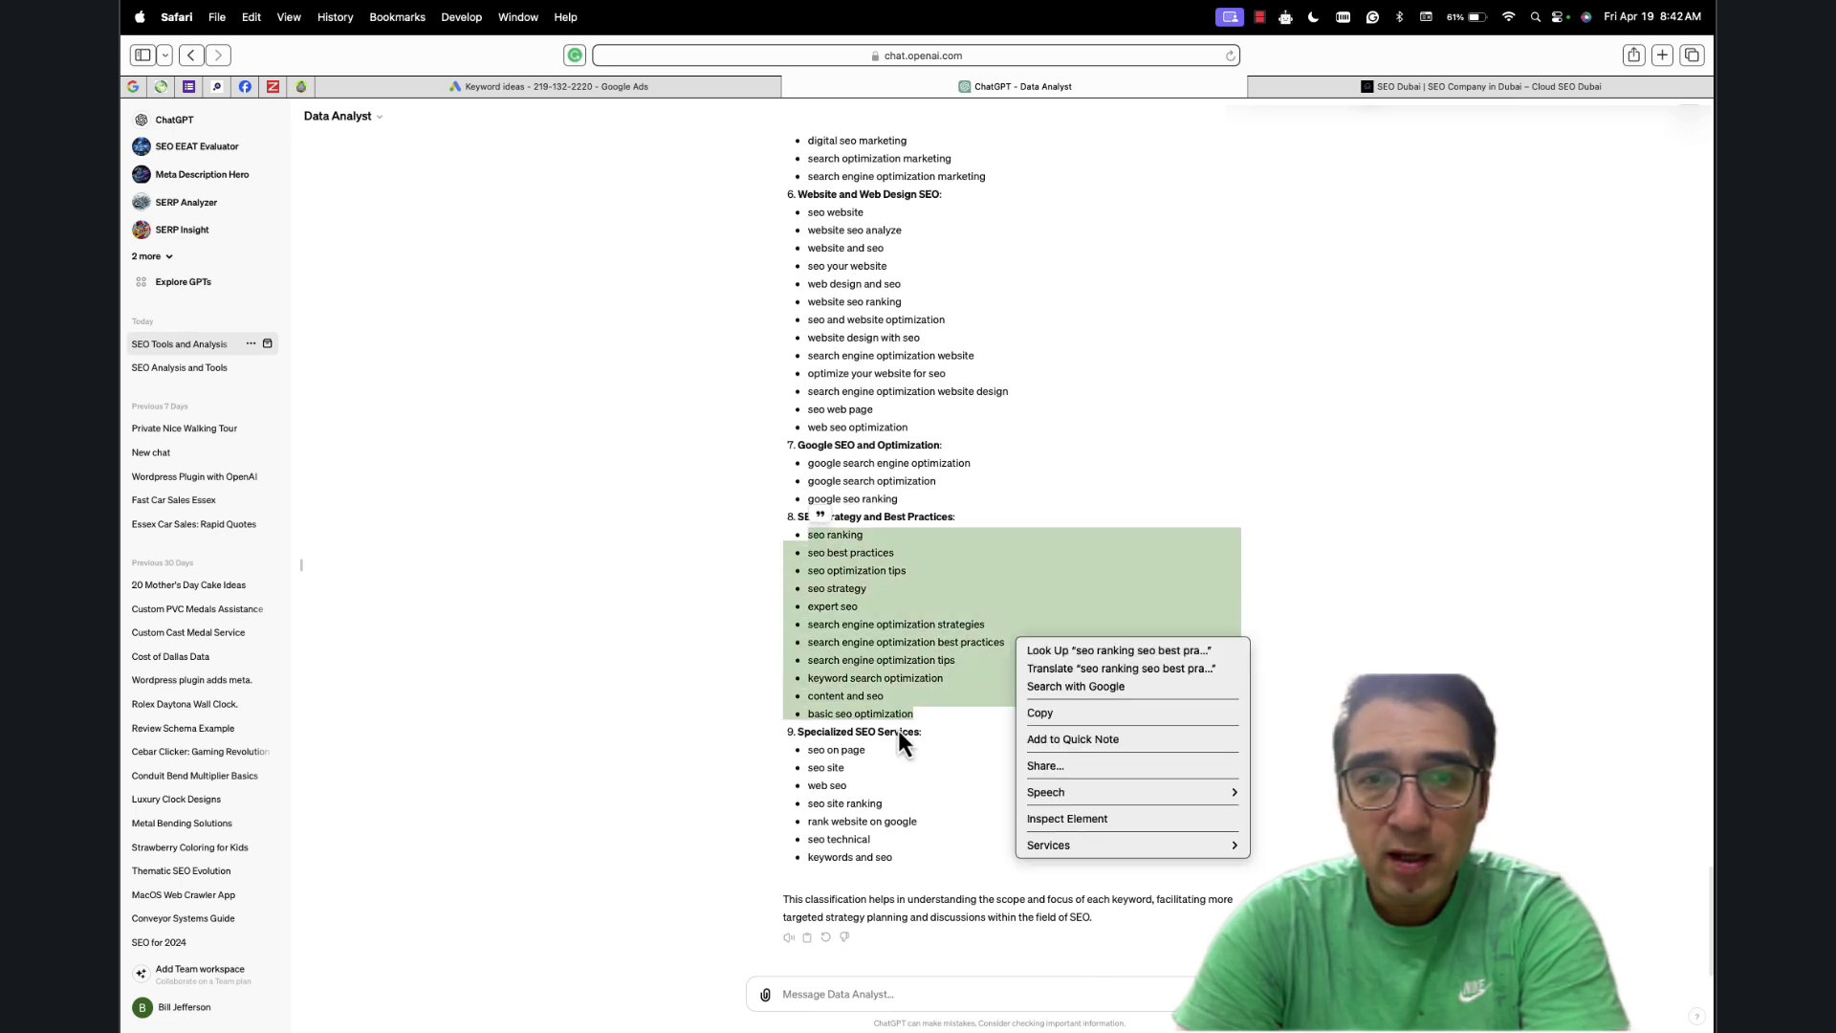
pyautogui.click(840, 742)
pyautogui.moveTo(808, 756); pyautogui.dragTo(922, 832)
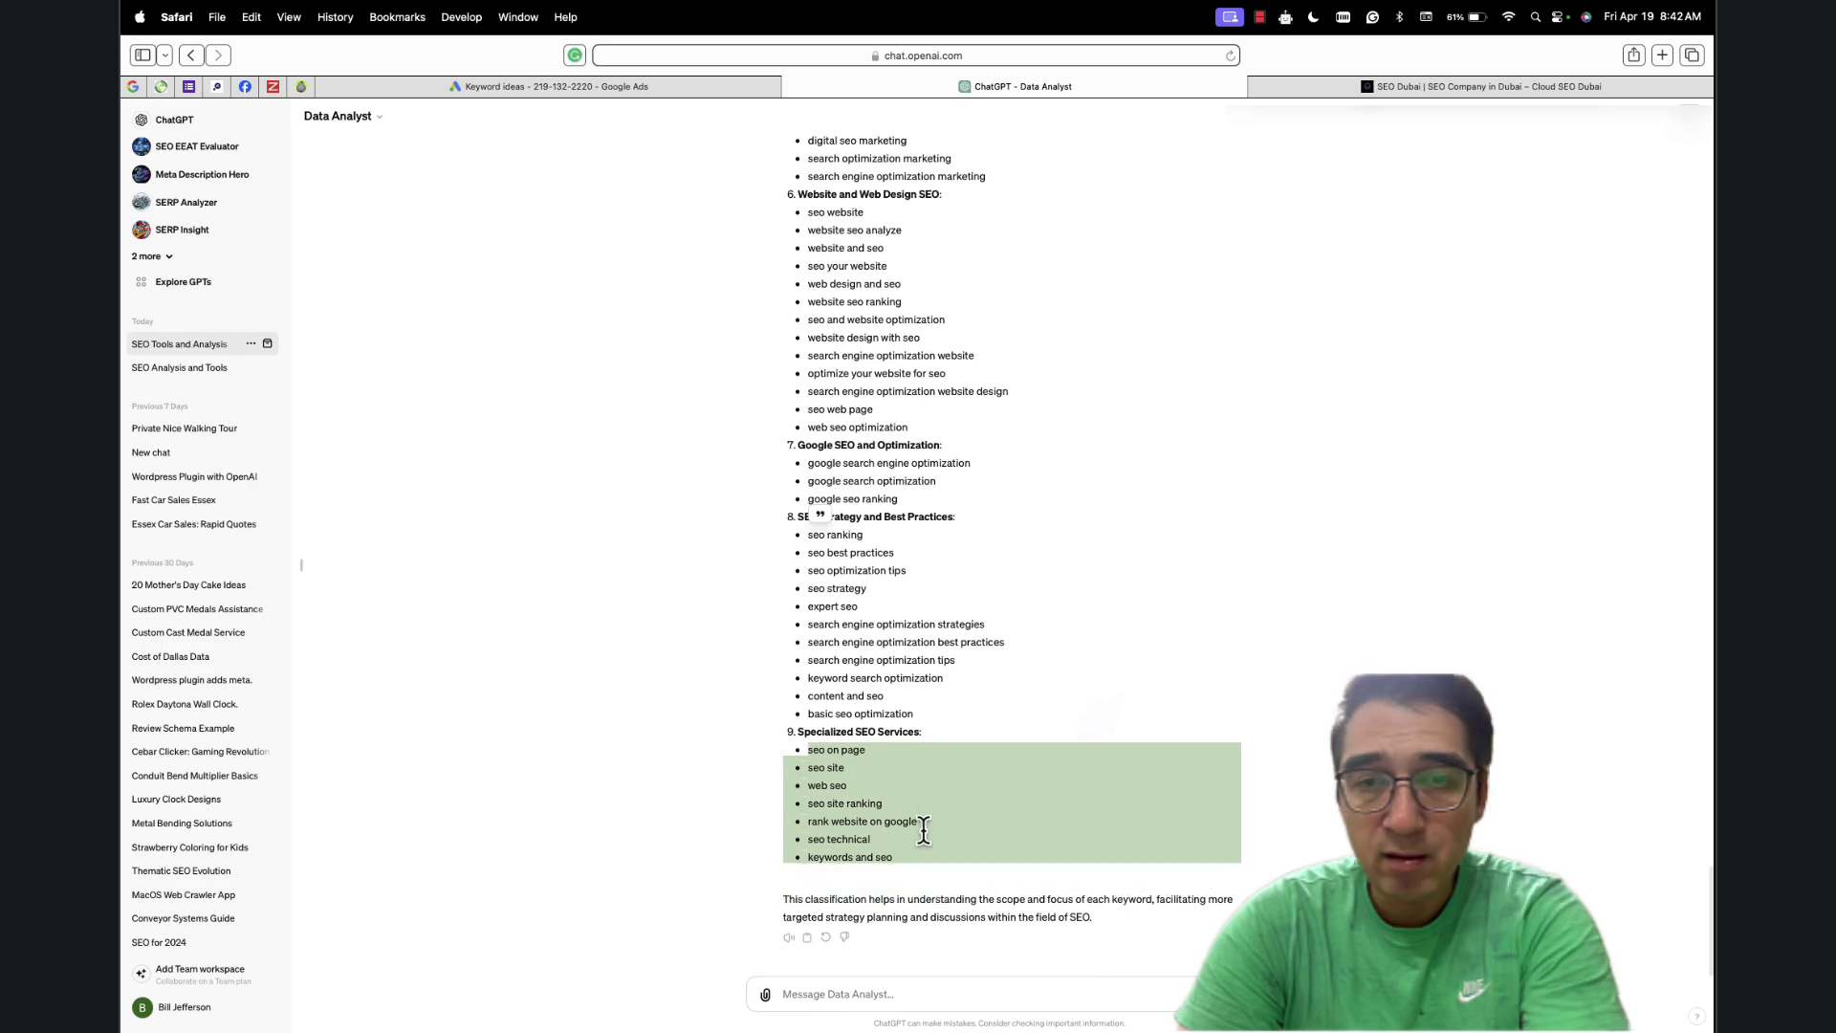
pyautogui.click(887, 810)
# View the monthly SEO service page once more, then look over the full list of grouped keywords in ChatGPT
pyautogui.click(1417, 84)
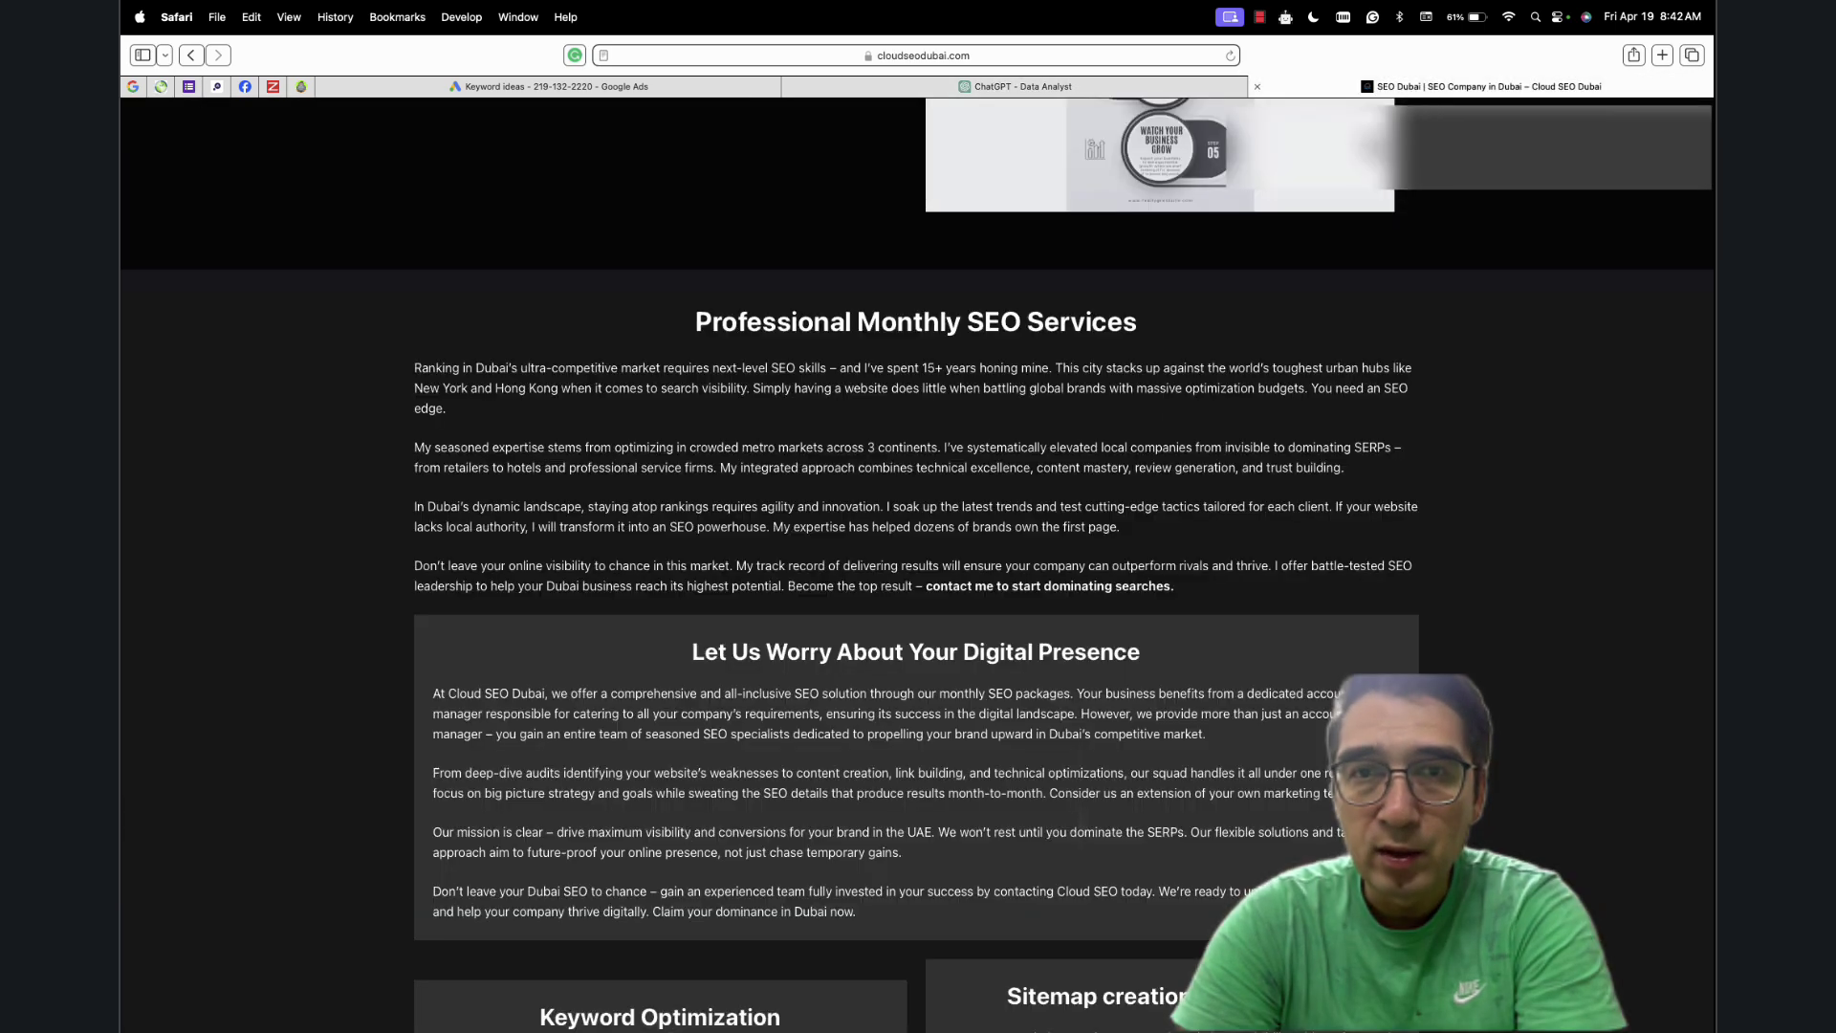
pyautogui.click(1114, 85)
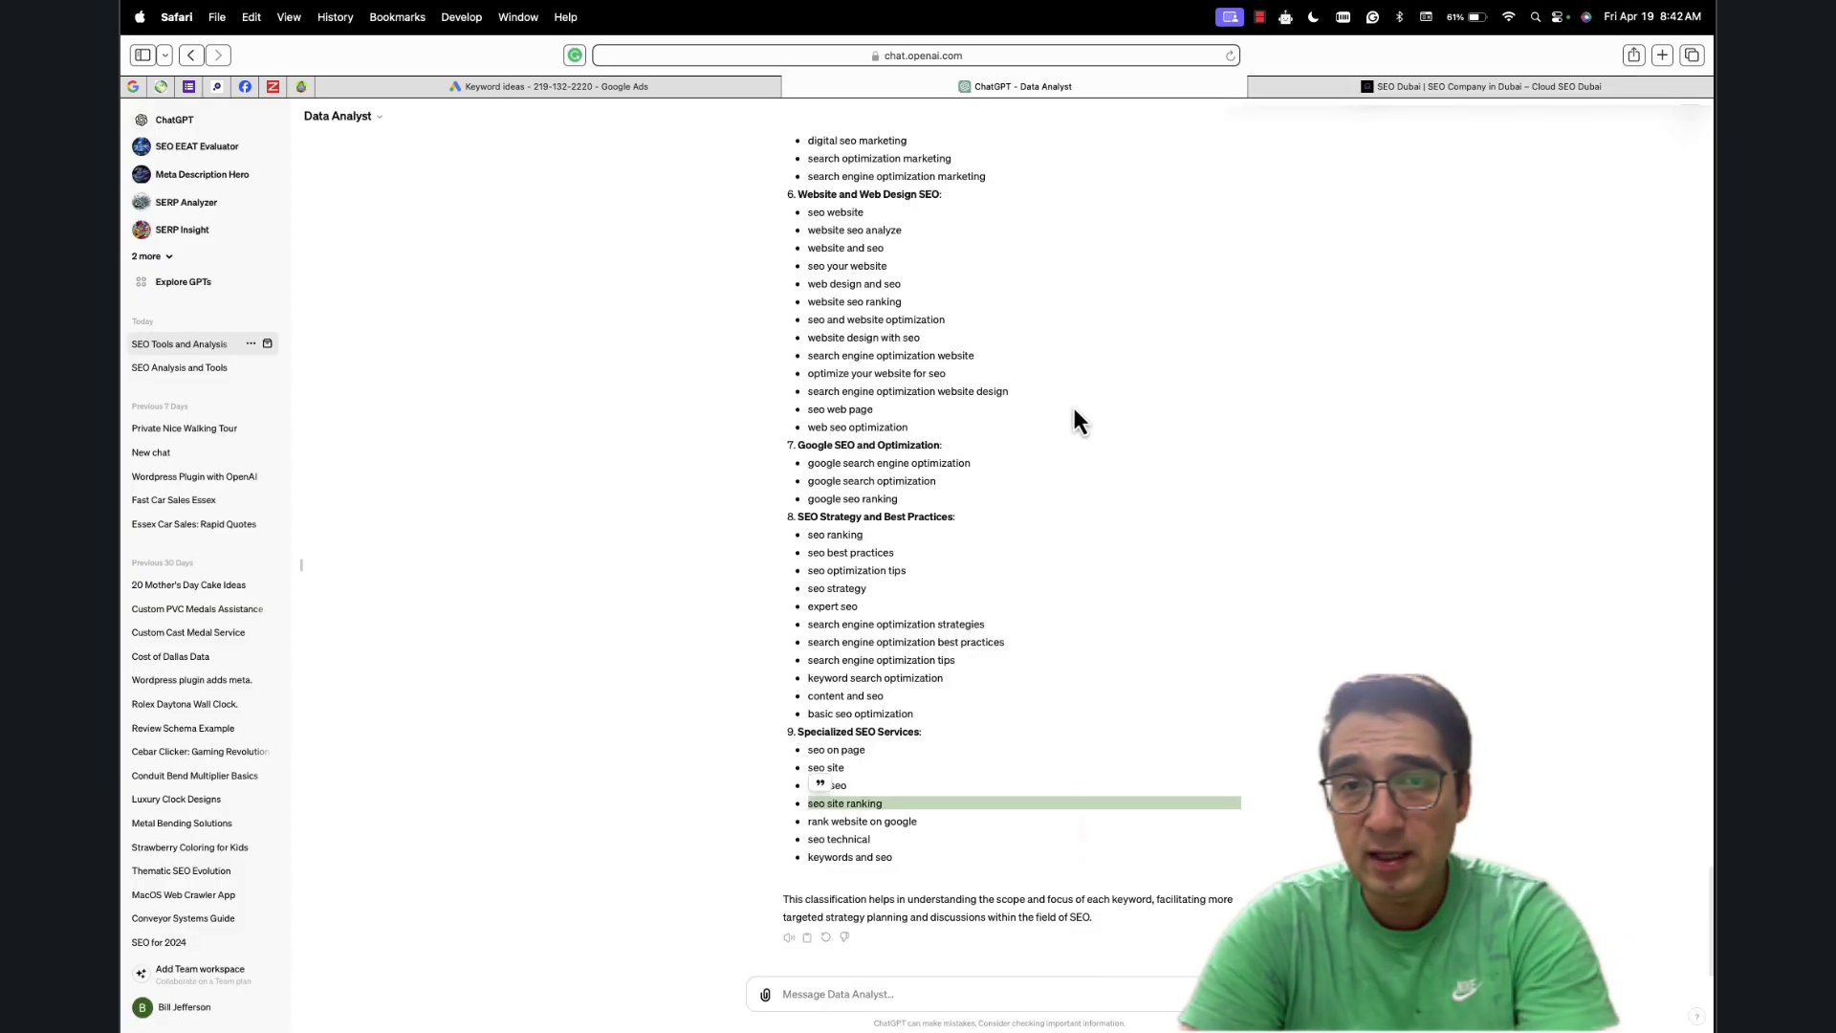
pyautogui.scroll(3, 1043, 542)
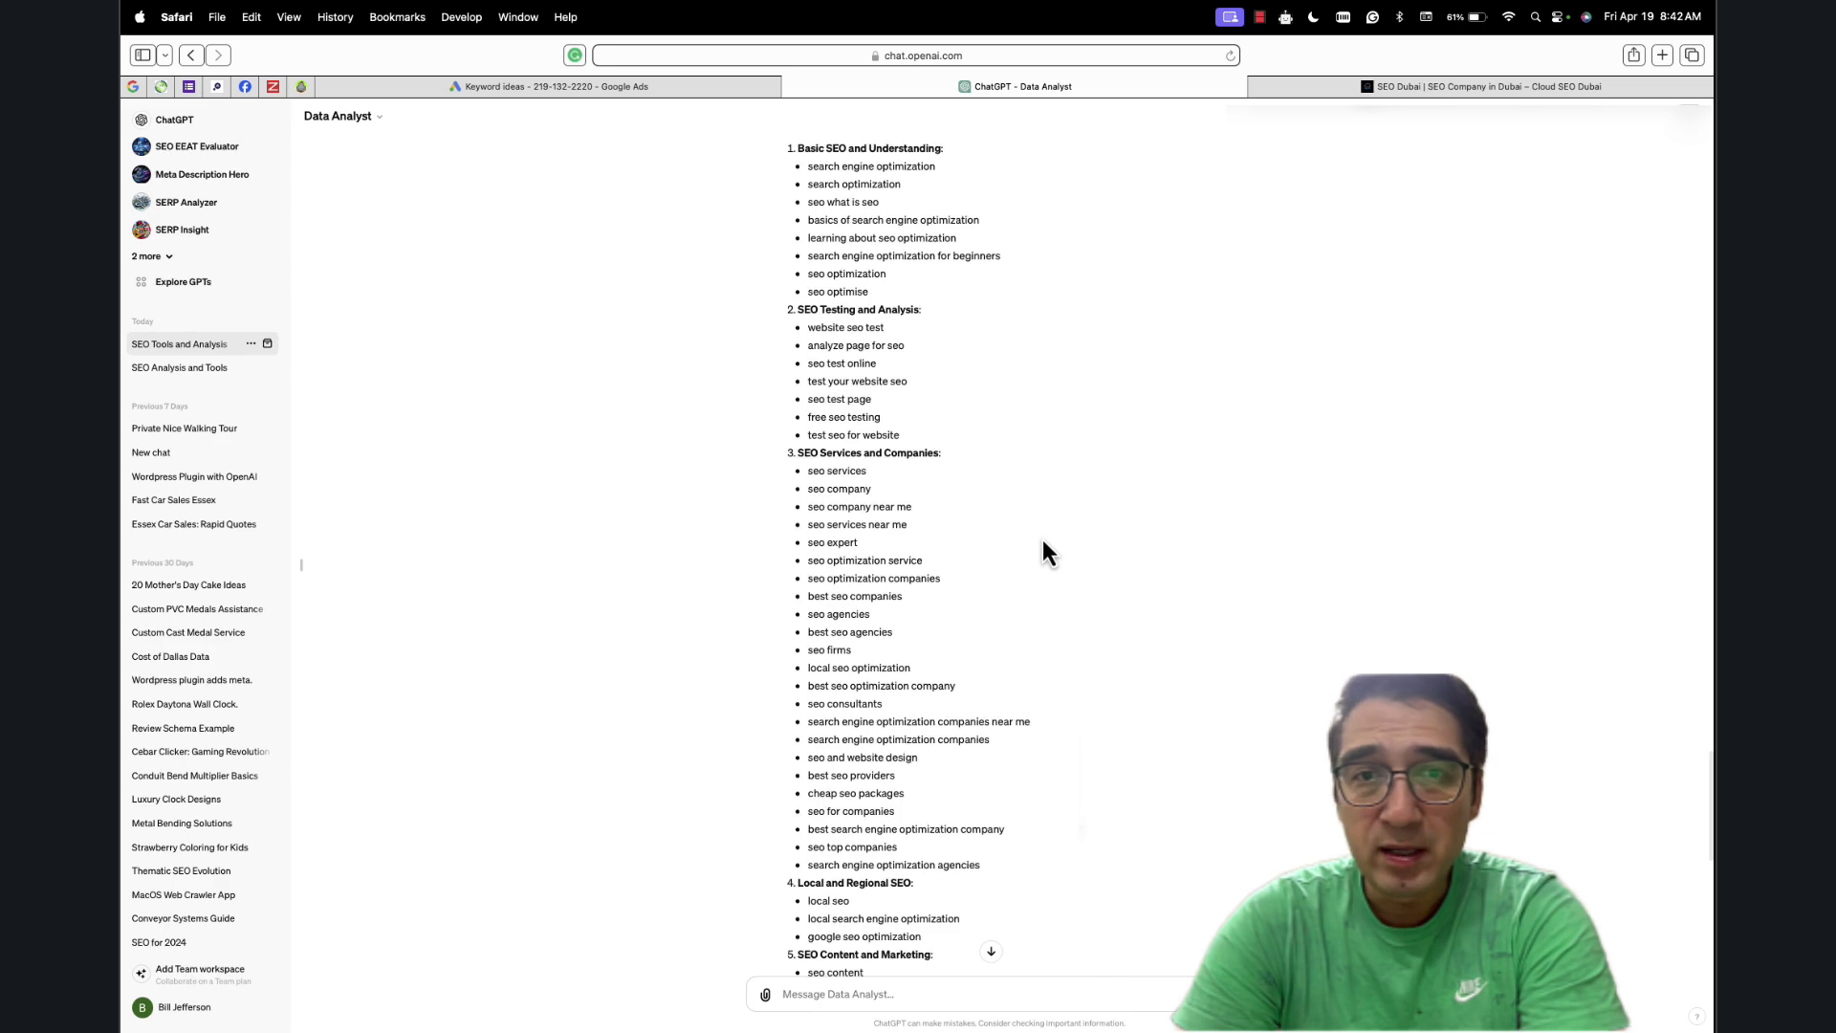
pyautogui.scroll(-10, 1043, 541)
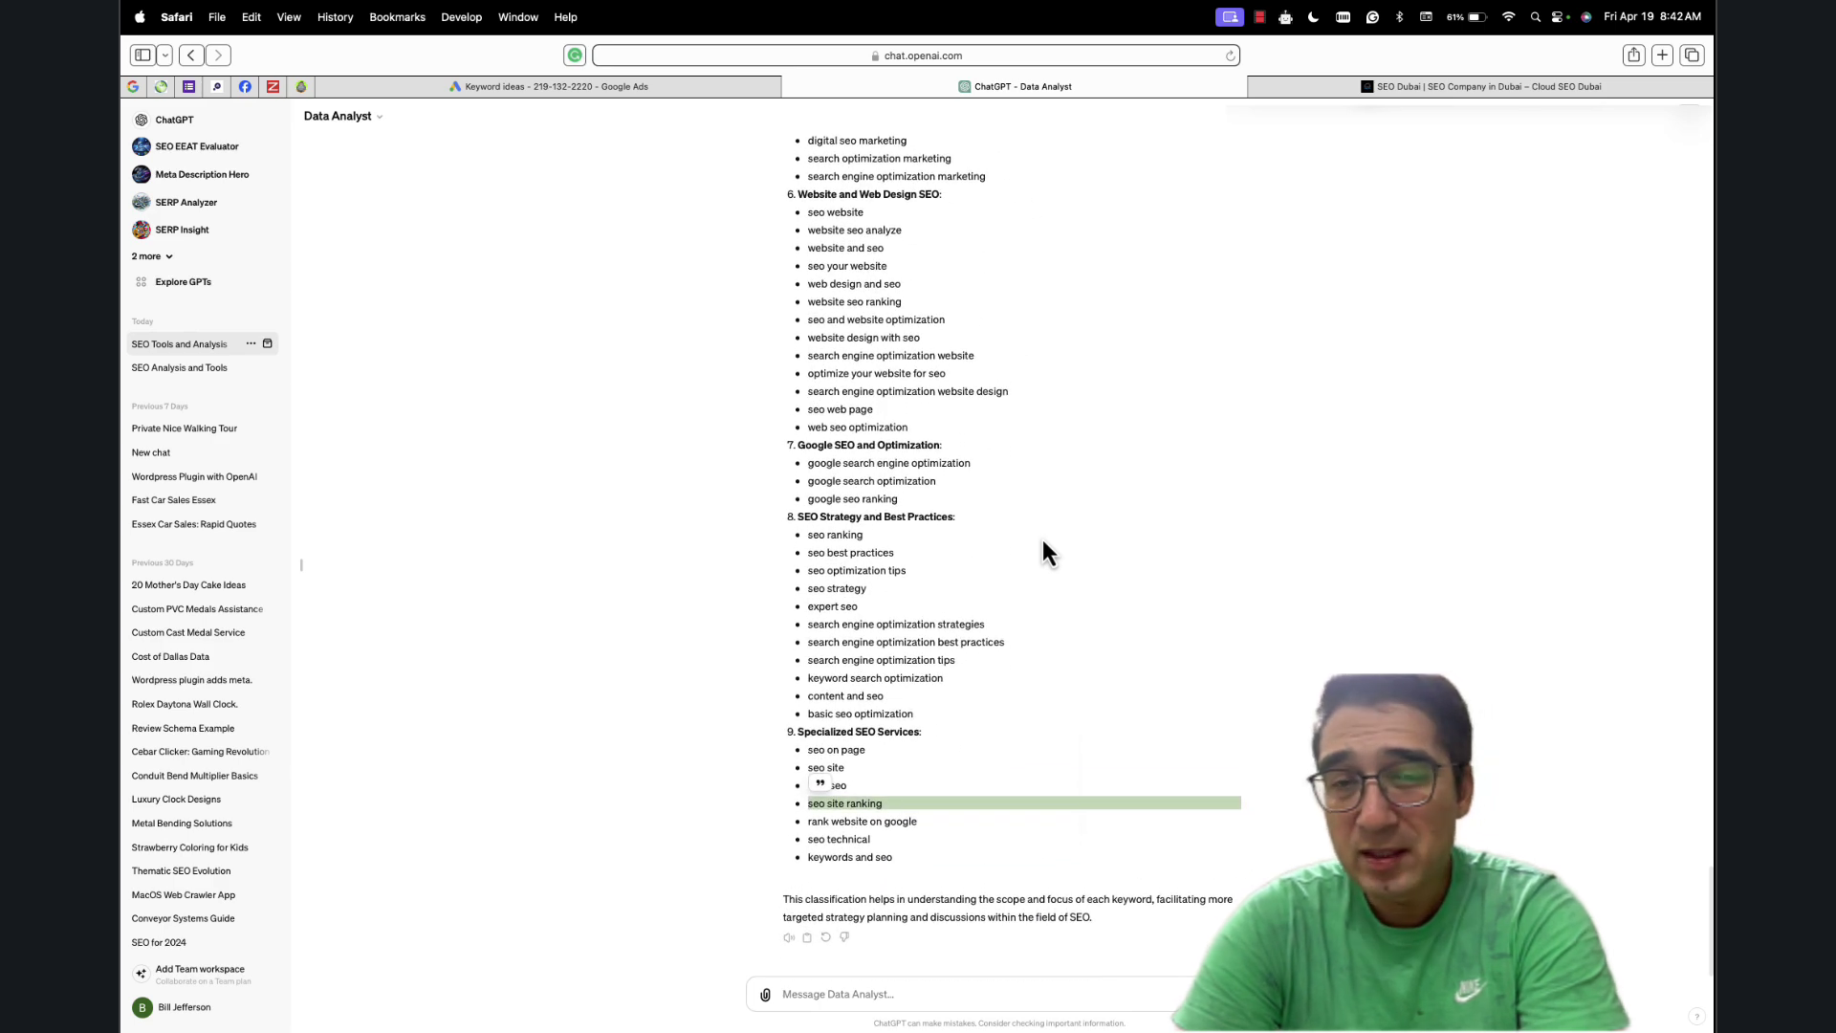
# Compare the grouped keywords in ChatGPT with the "Professional Monthly SEO Services" section of the Cloud SEO Dubai page
pyautogui.scroll(15, 1043, 540)
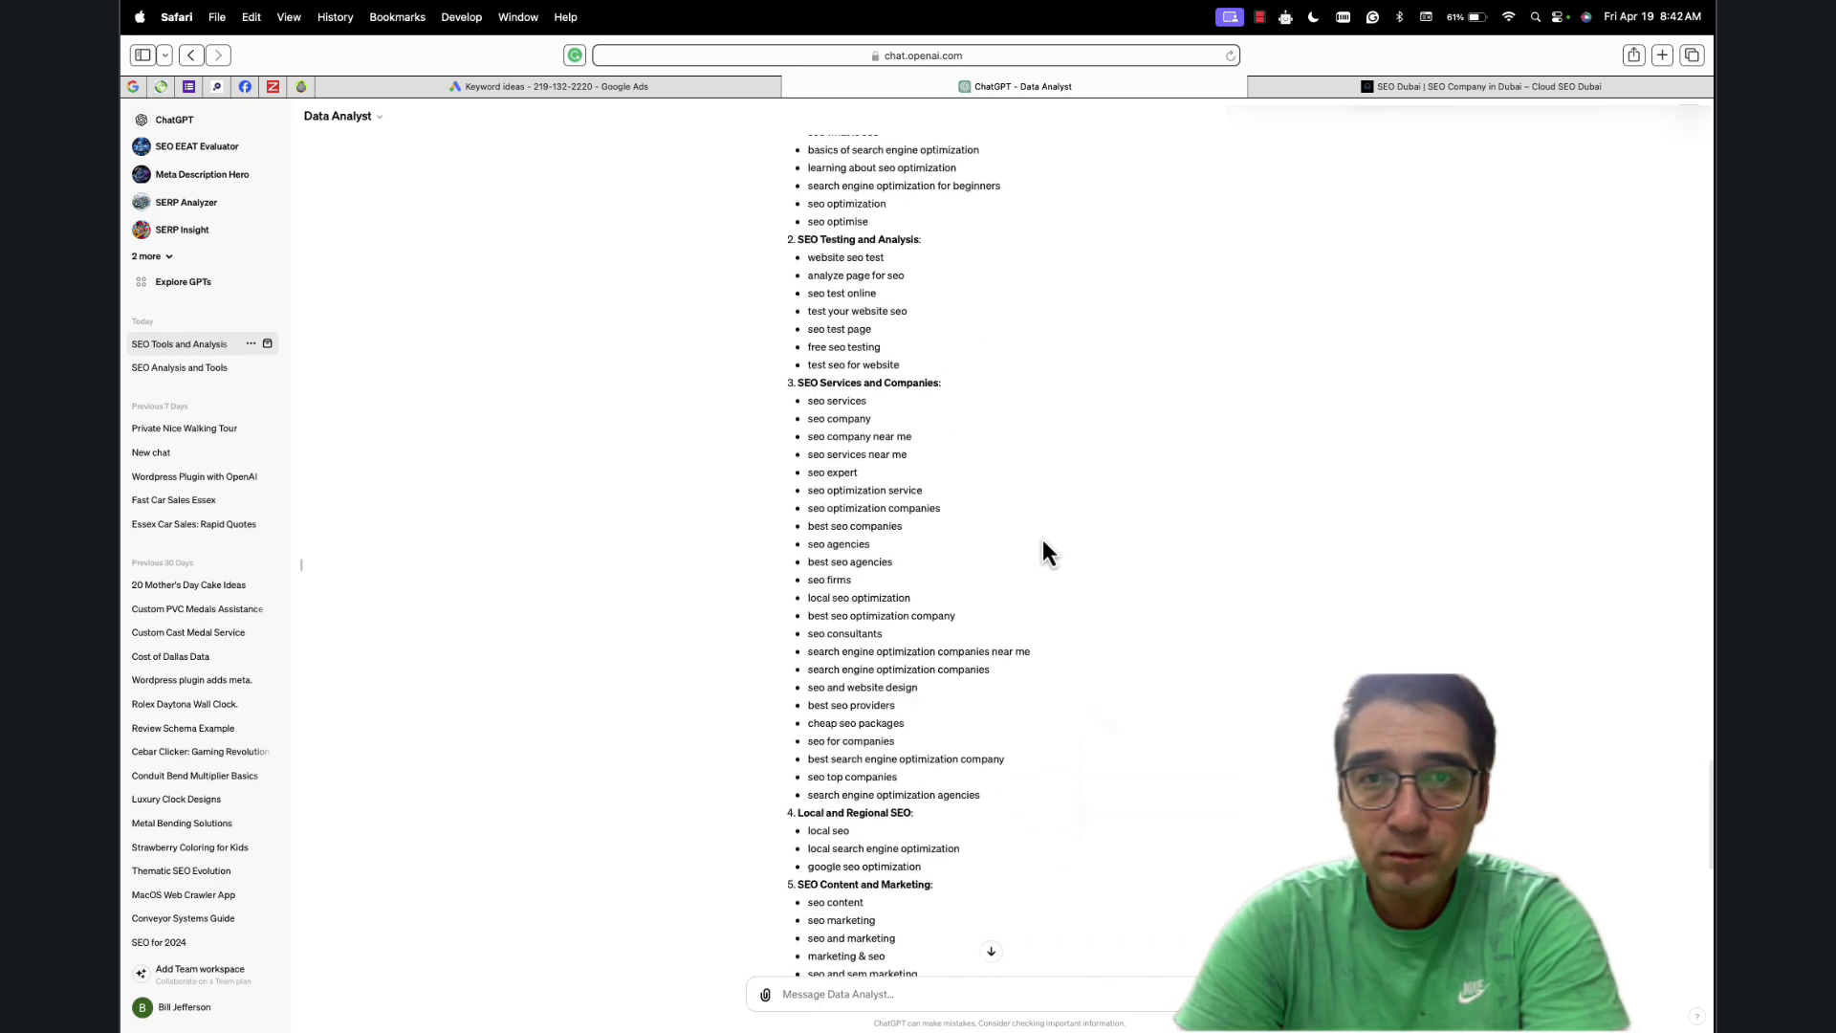
pyautogui.click(1411, 88)
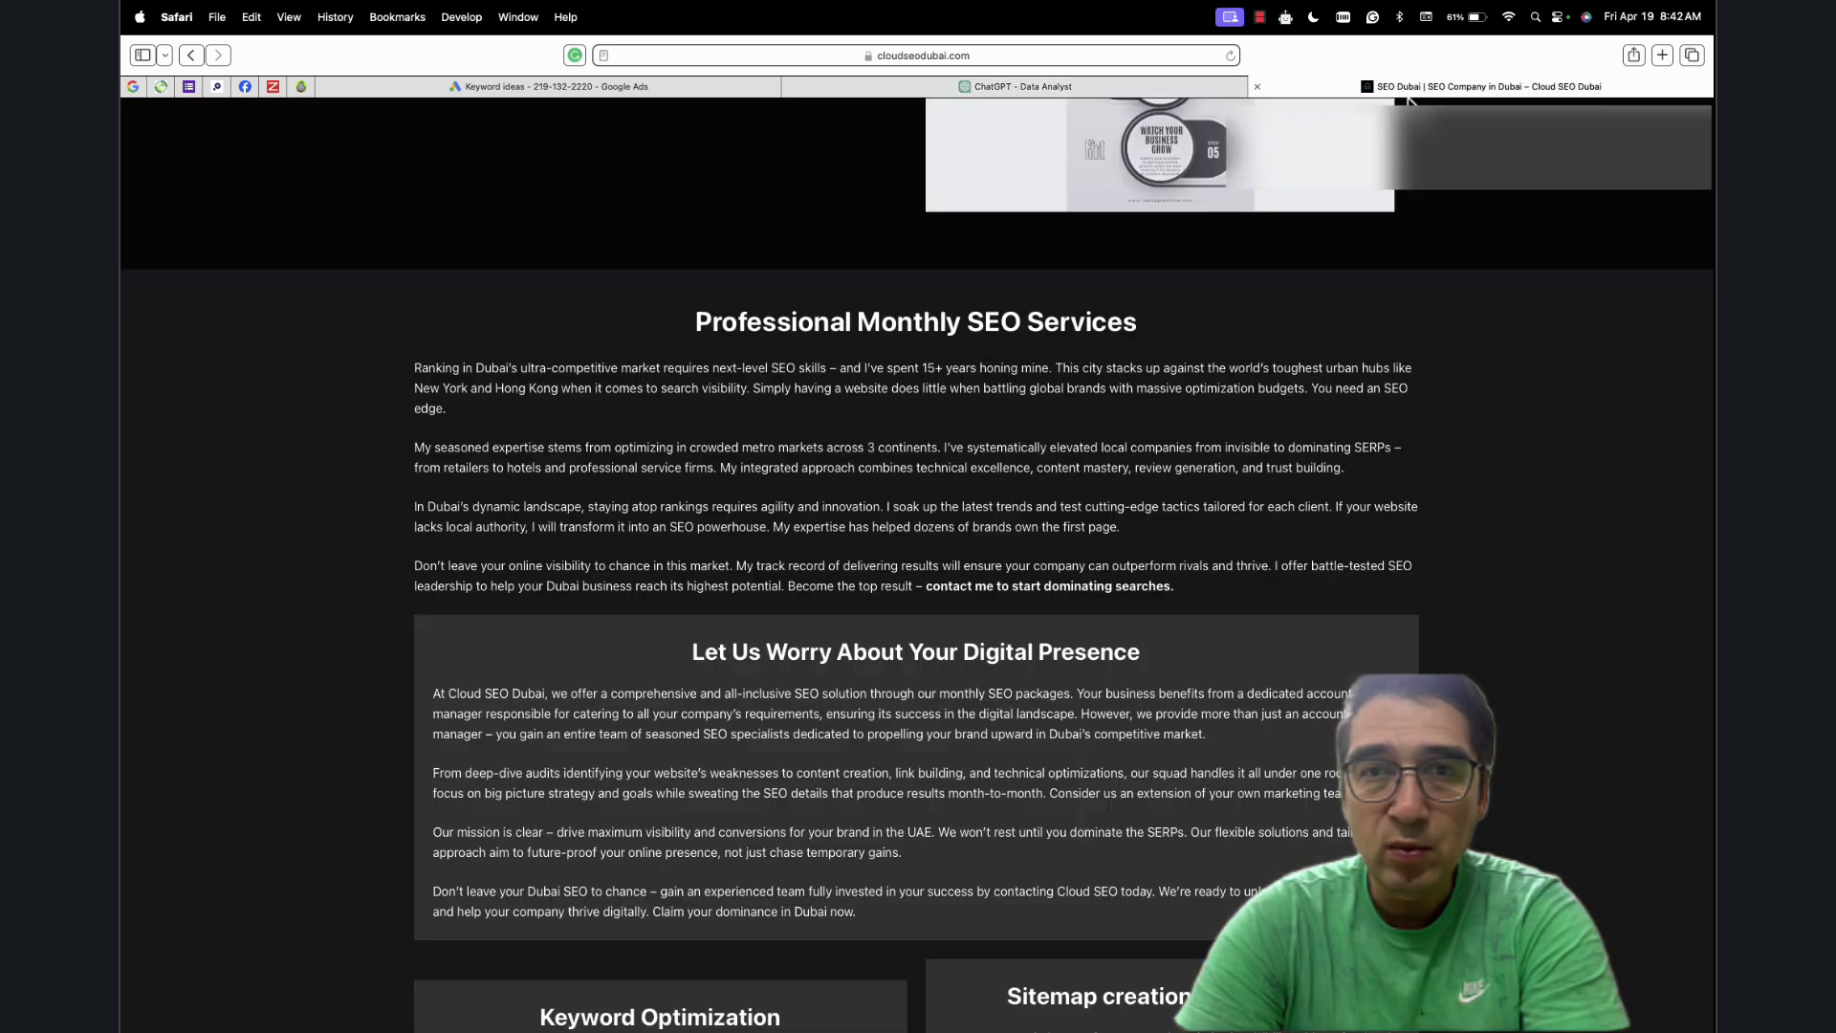
pyautogui.click(1104, 88)
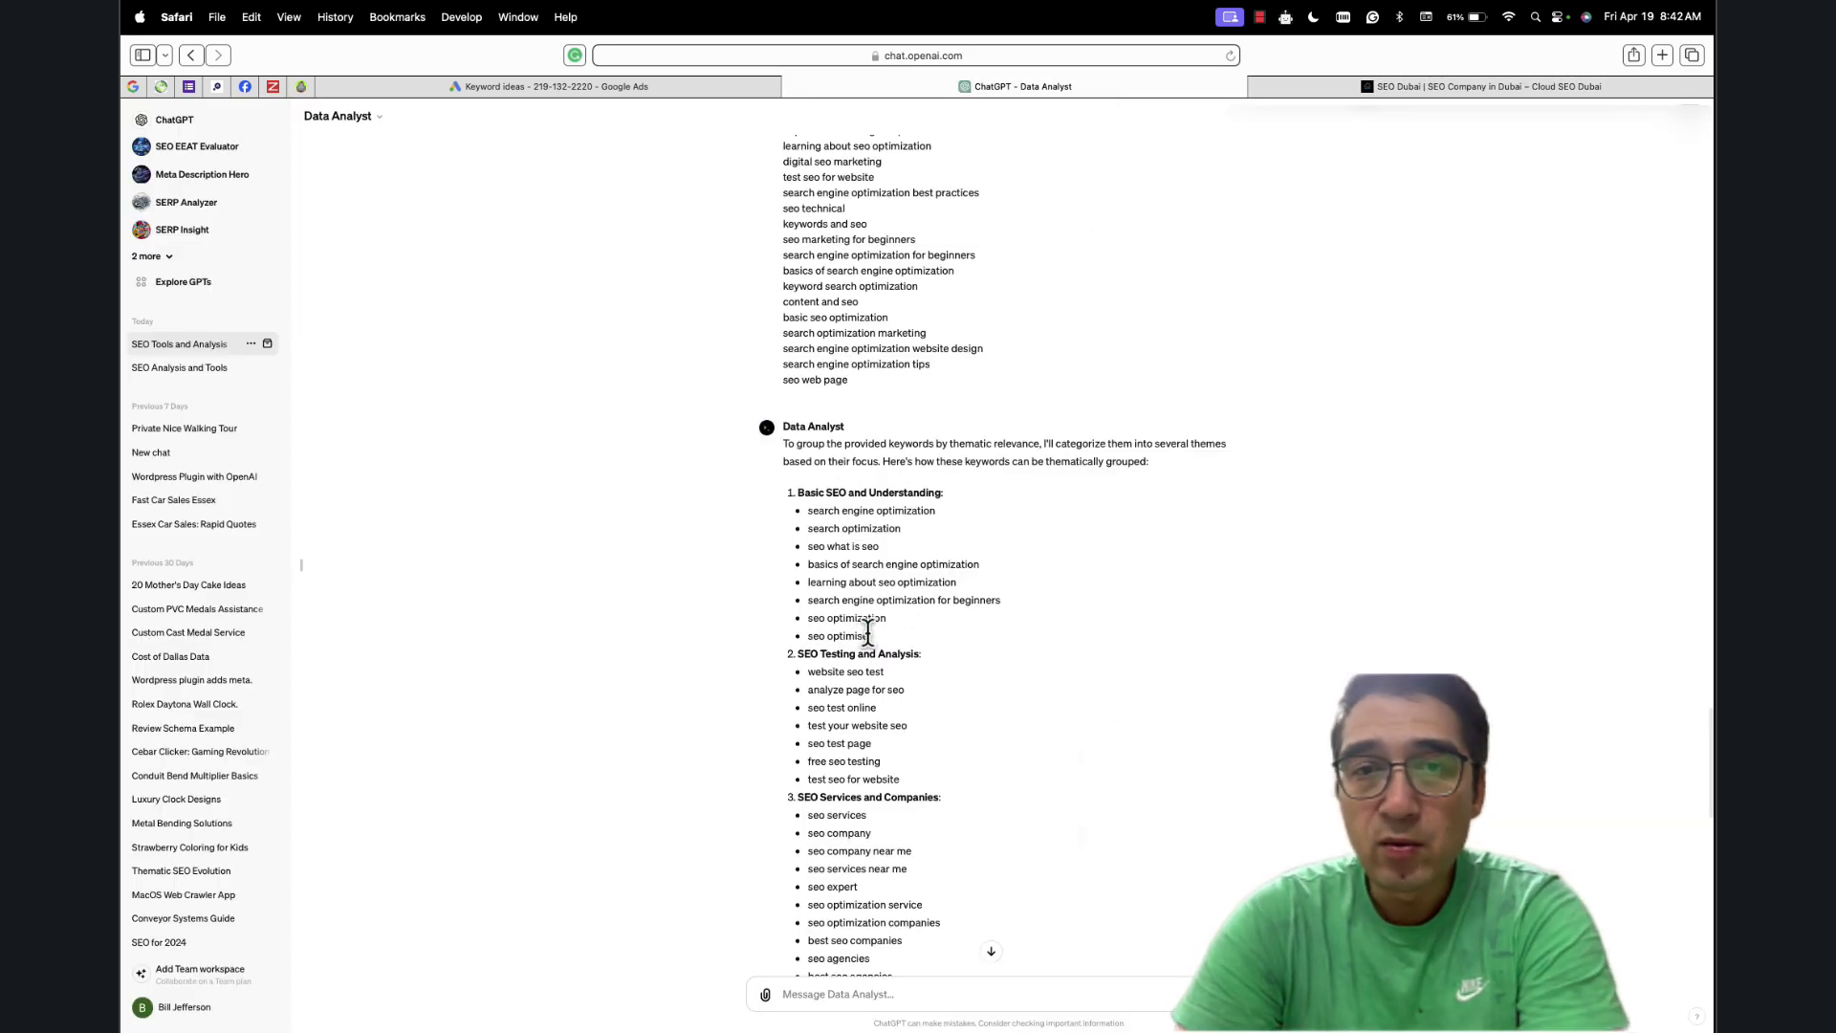
# Review the "Basic SEO and Understanding" and "SEO Testing and Analysis" keyword groups, then skim the service, local, content and website groups
pyautogui.moveTo(870, 638); pyautogui.dragTo(808, 585)
pyautogui.tripleClick(845, 708)
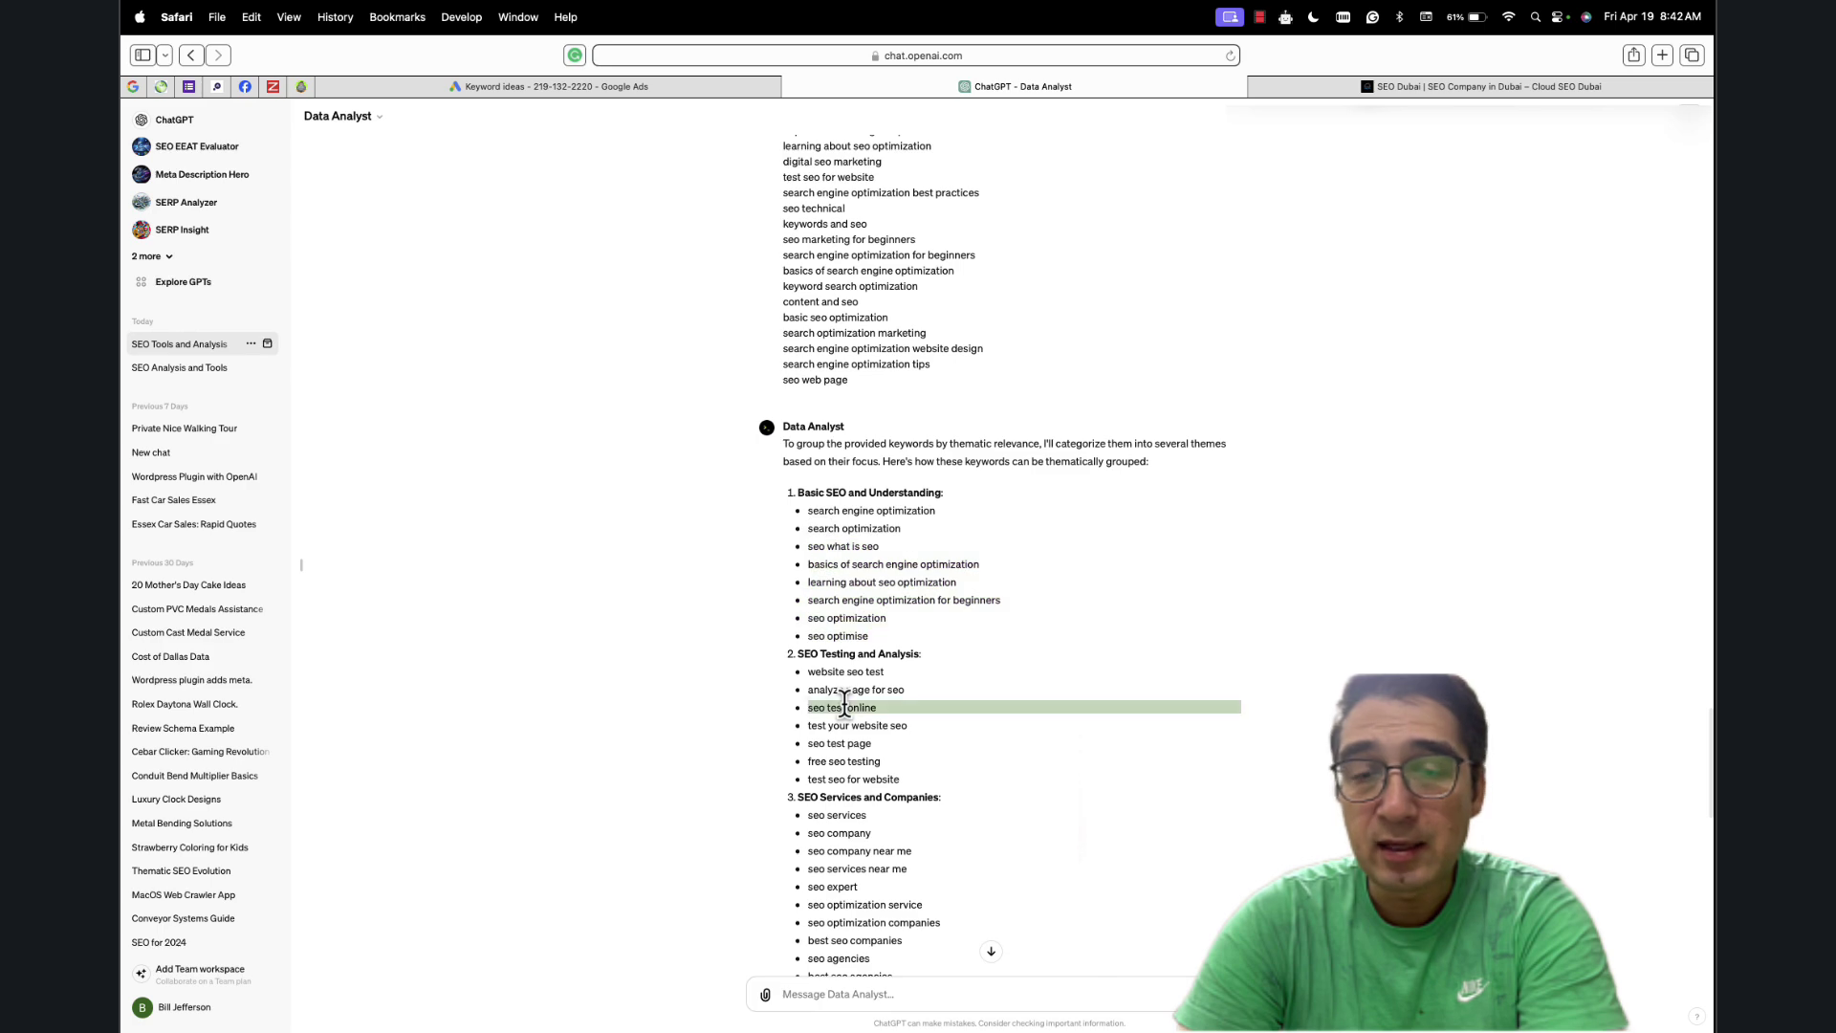
pyautogui.click(844, 706)
pyautogui.doubleClick(861, 725)
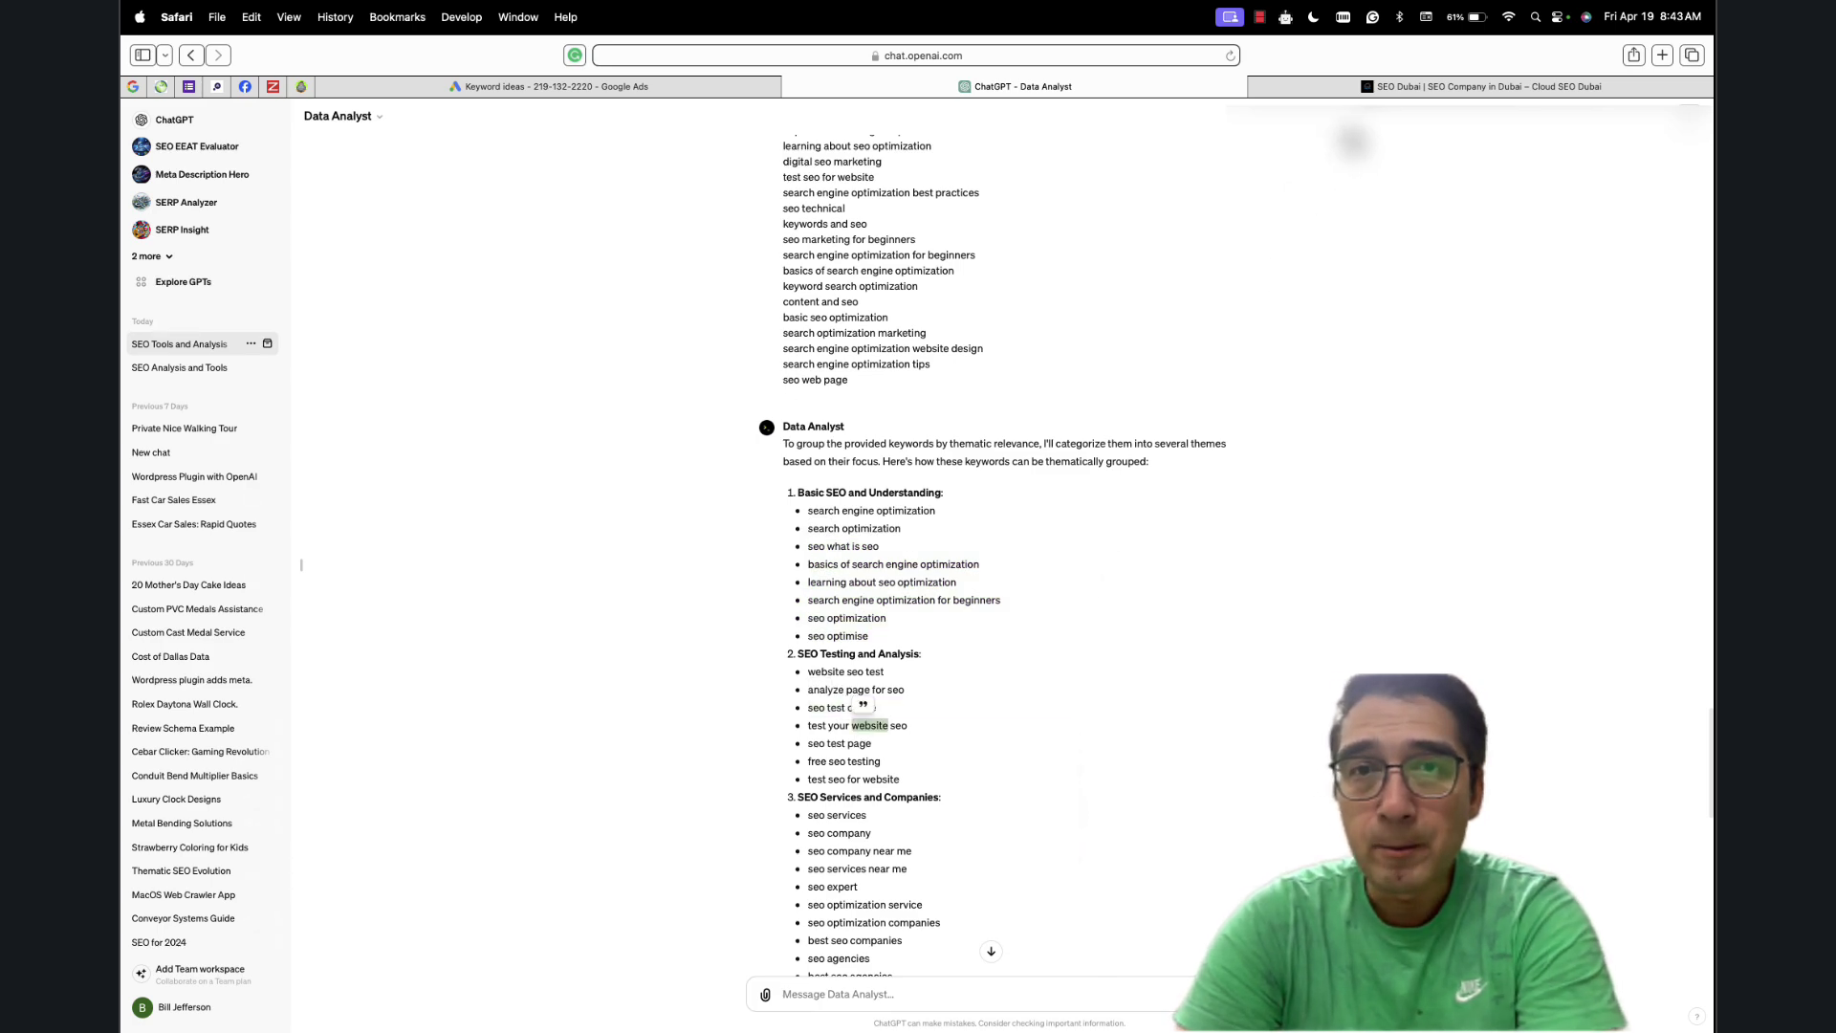
pyautogui.scroll(-10, 1294, 285)
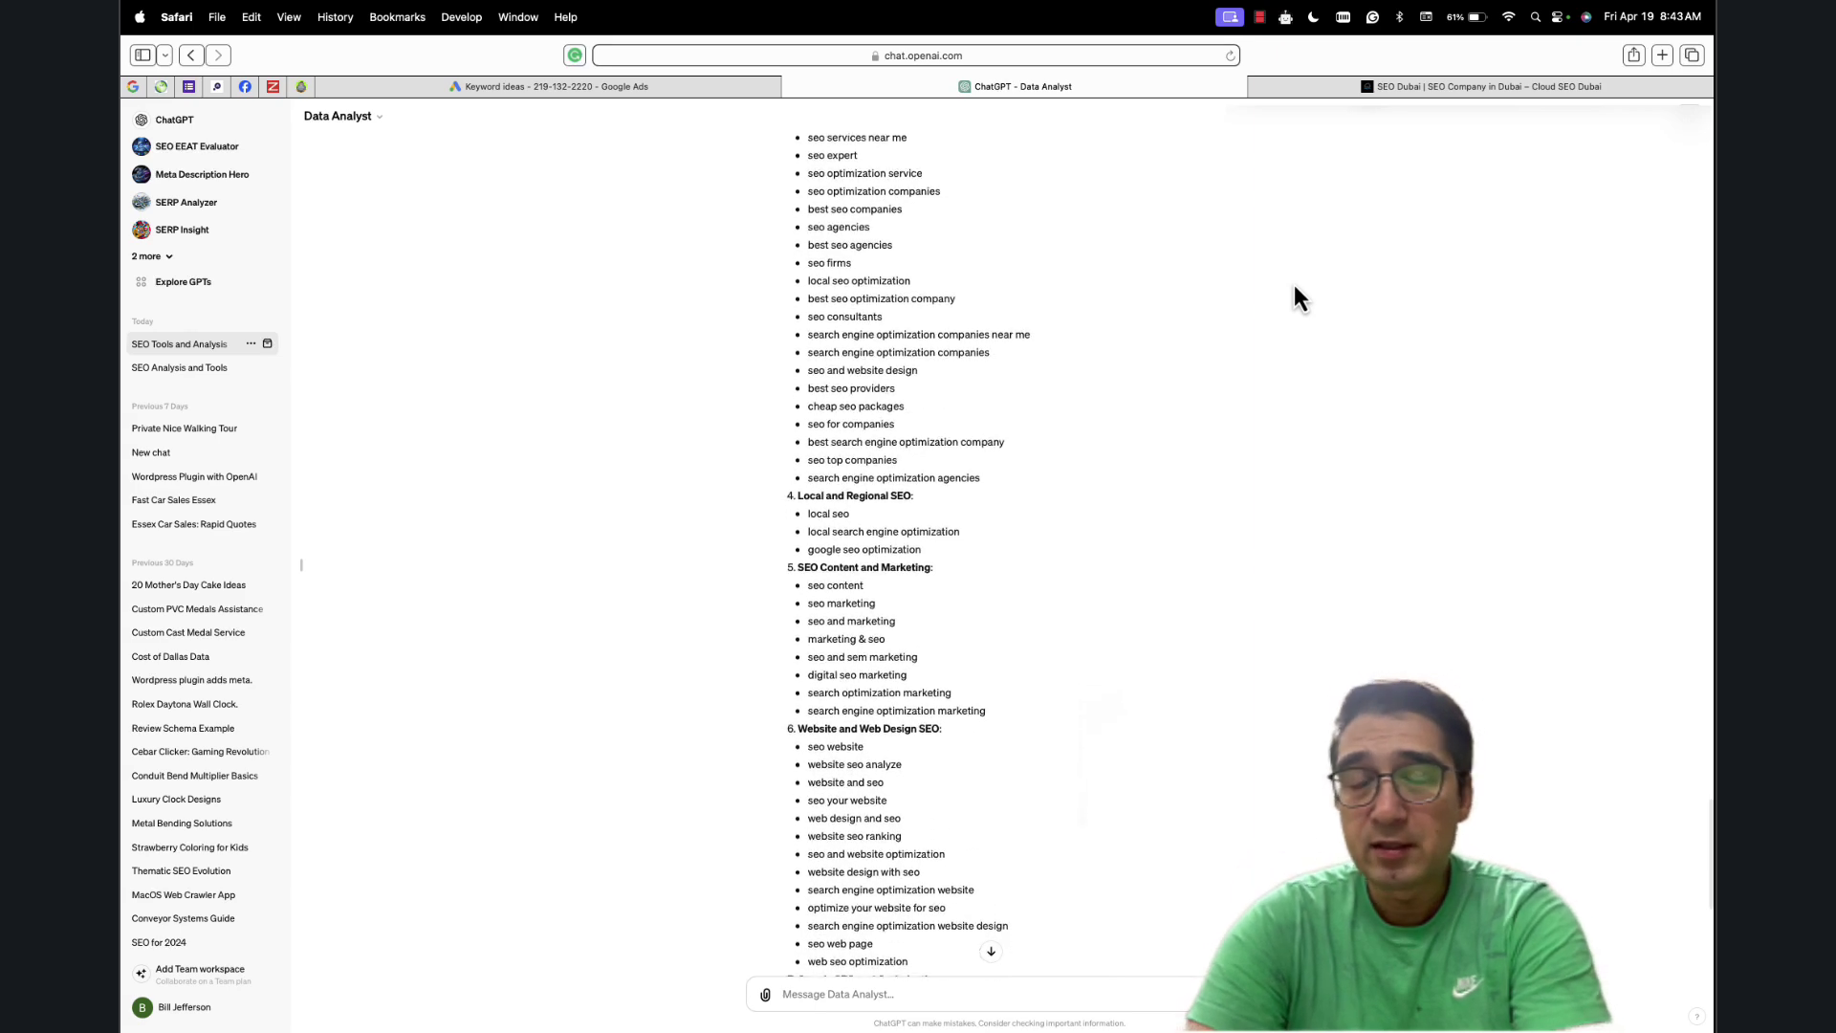